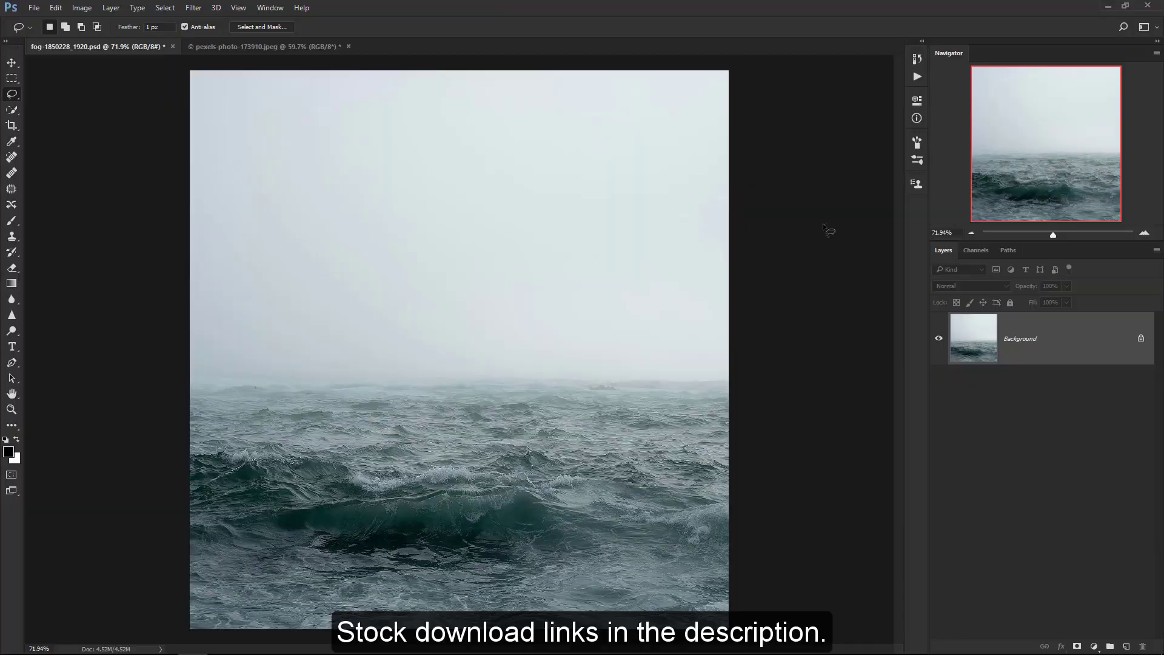
# Step: Drag the sailing ship photo into the foggy sea document as Layer 1 above the background
pyautogui.click(322, 47)
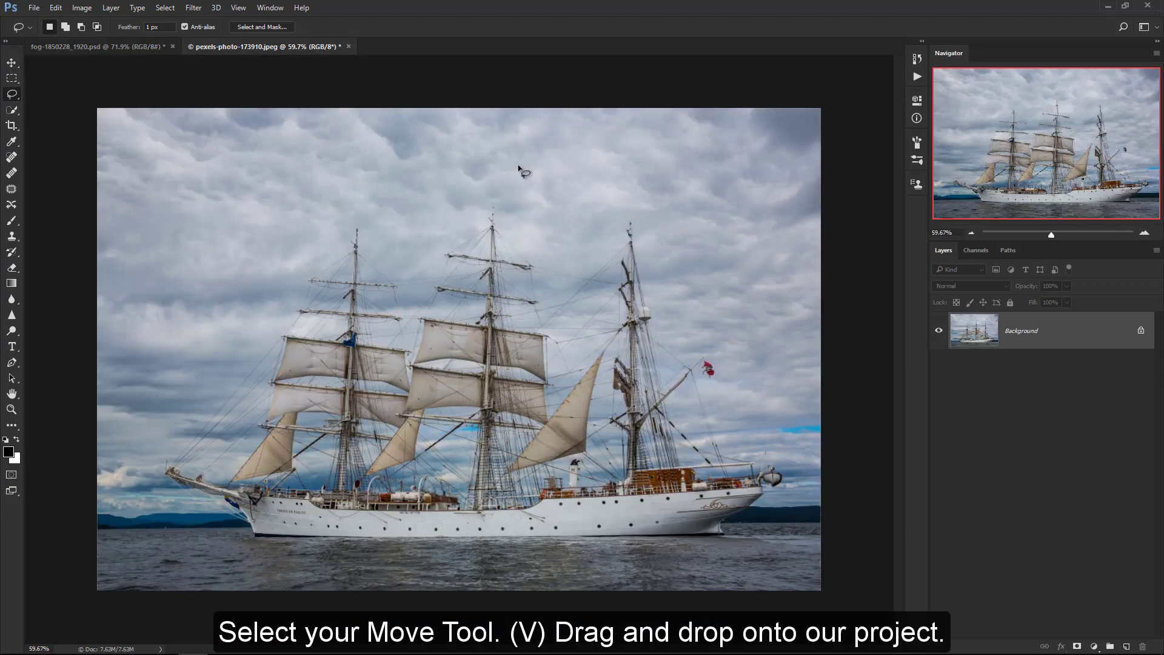
pyautogui.press('v')
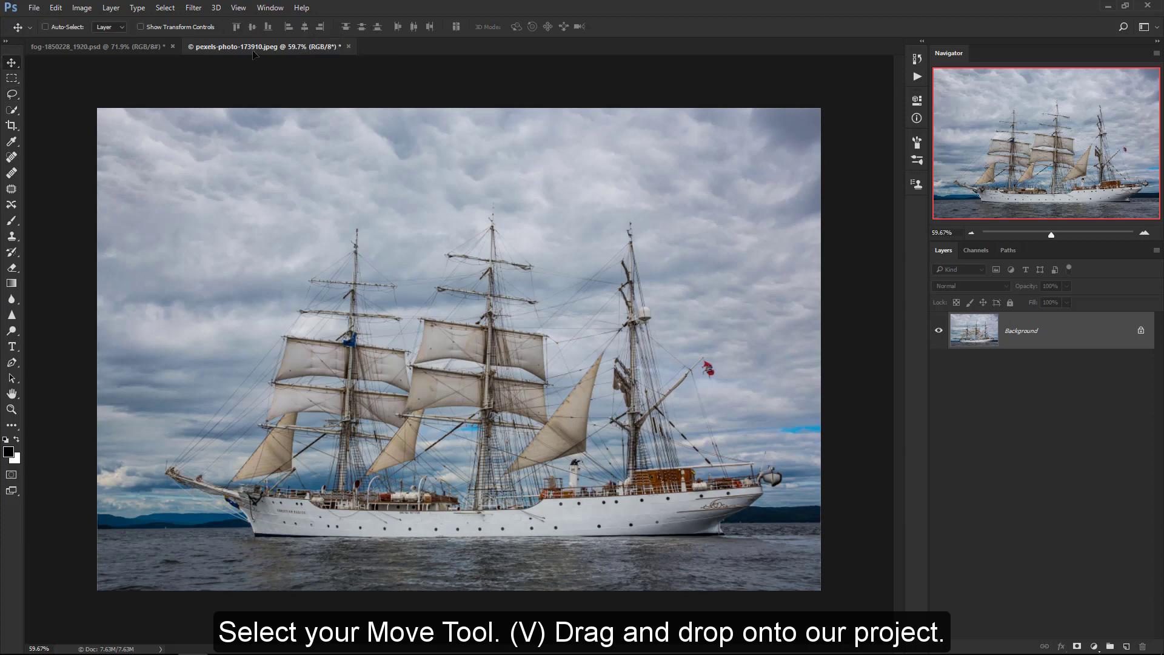
pyautogui.moveTo(154, 45); pyautogui.dragTo(456, 185)
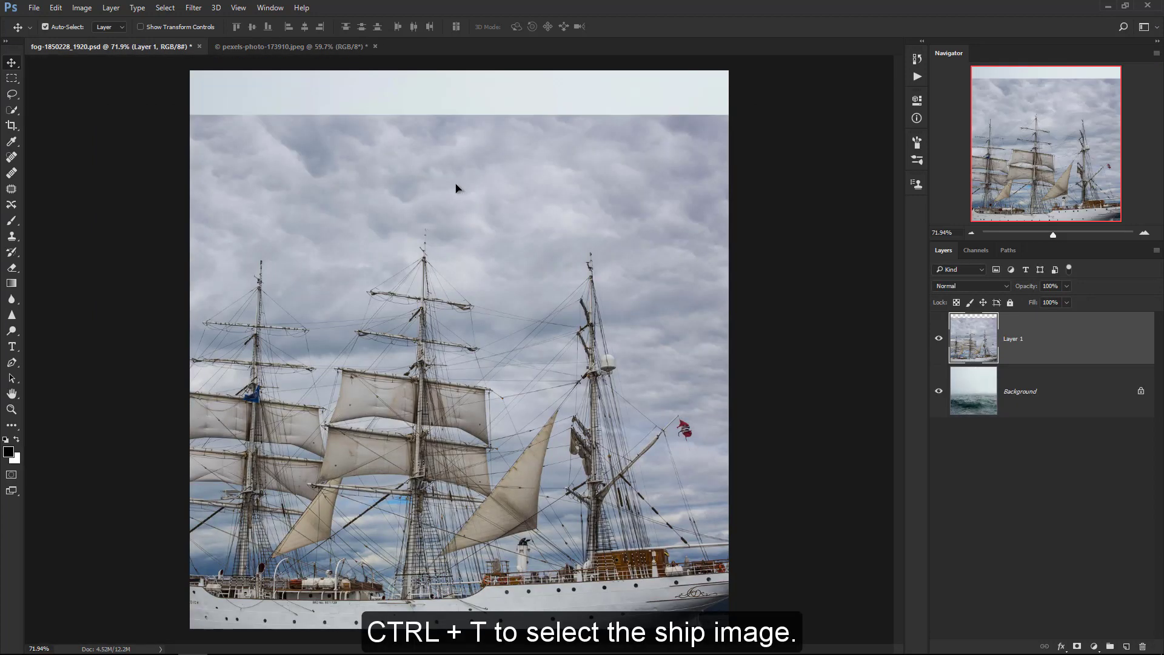
# Step: Flip the ship layer vertically, scale it to about 65.6%, and set it along the canvas top
pyautogui.hotkey('ctrl', 't')
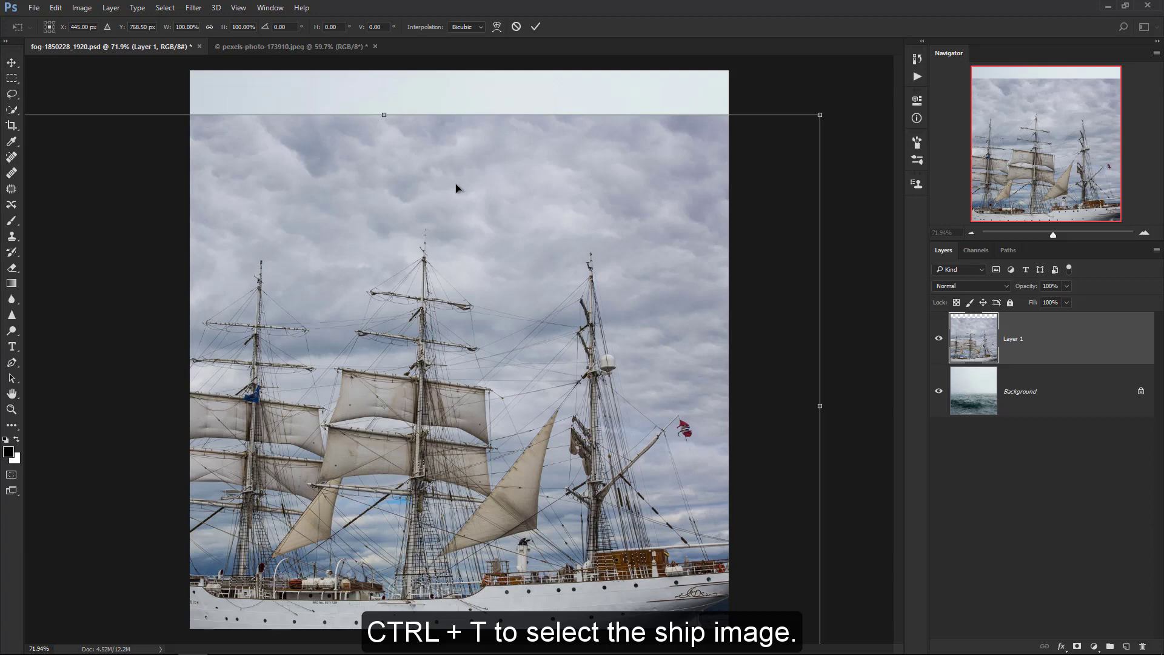
pyautogui.hotkey('ctrl', '0')
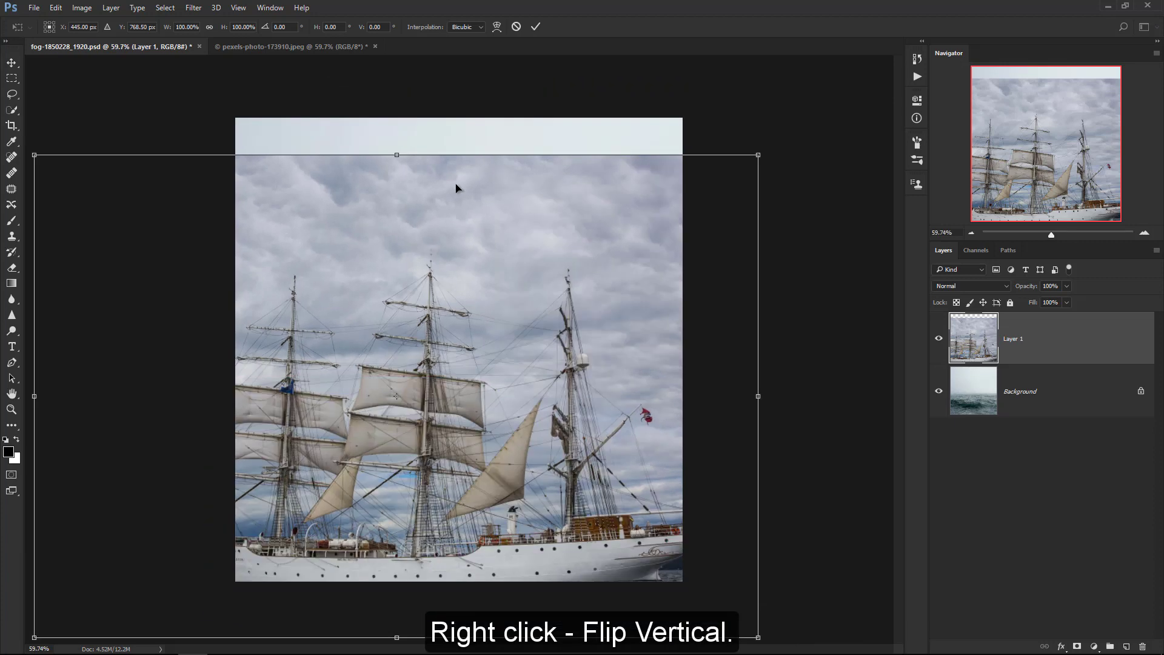
pyautogui.rightClick(456, 185)
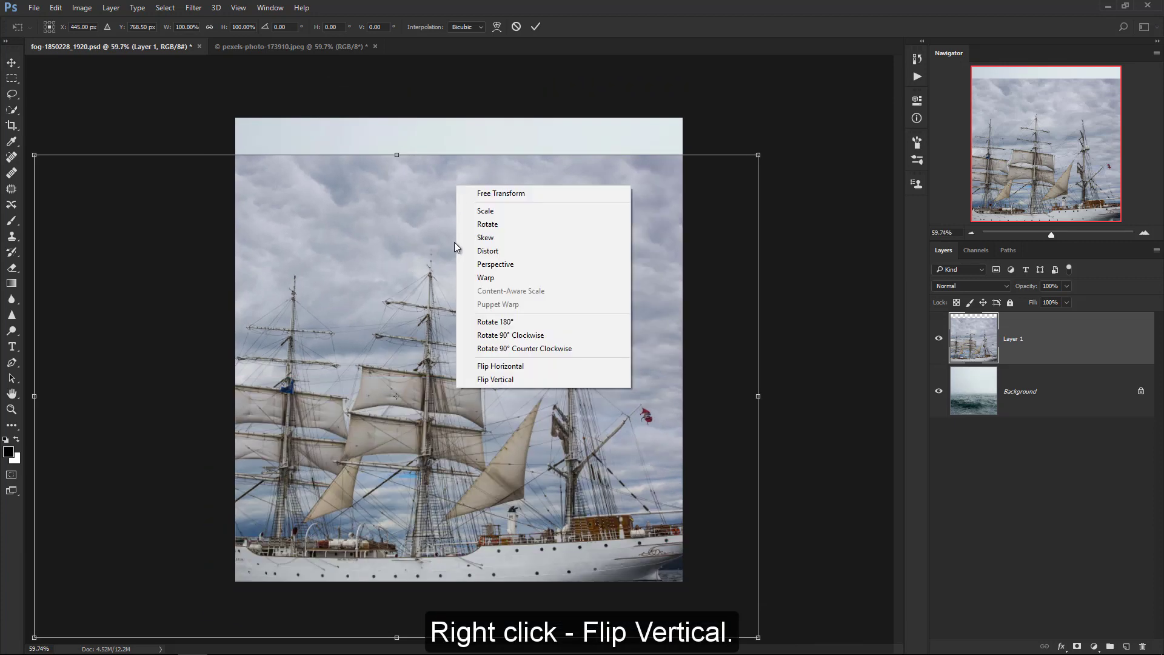
pyautogui.click(465, 379)
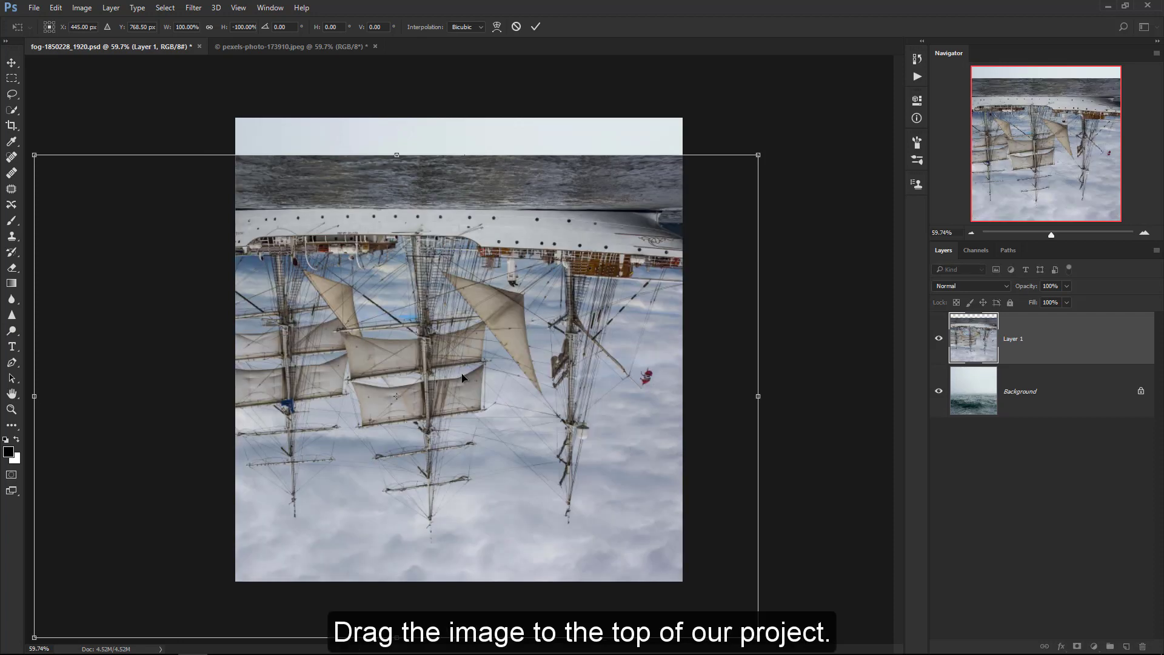
pyautogui.moveTo(462, 378); pyautogui.dragTo(519, 346)
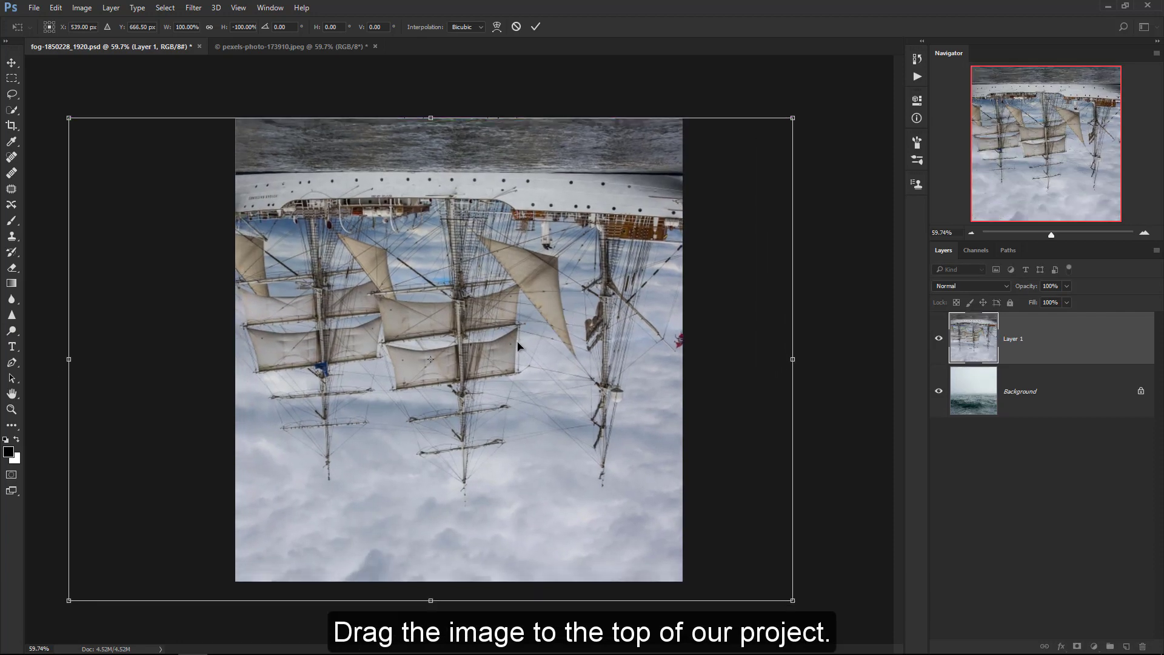
pyautogui.moveTo(782, 601); pyautogui.dragTo(718, 519)
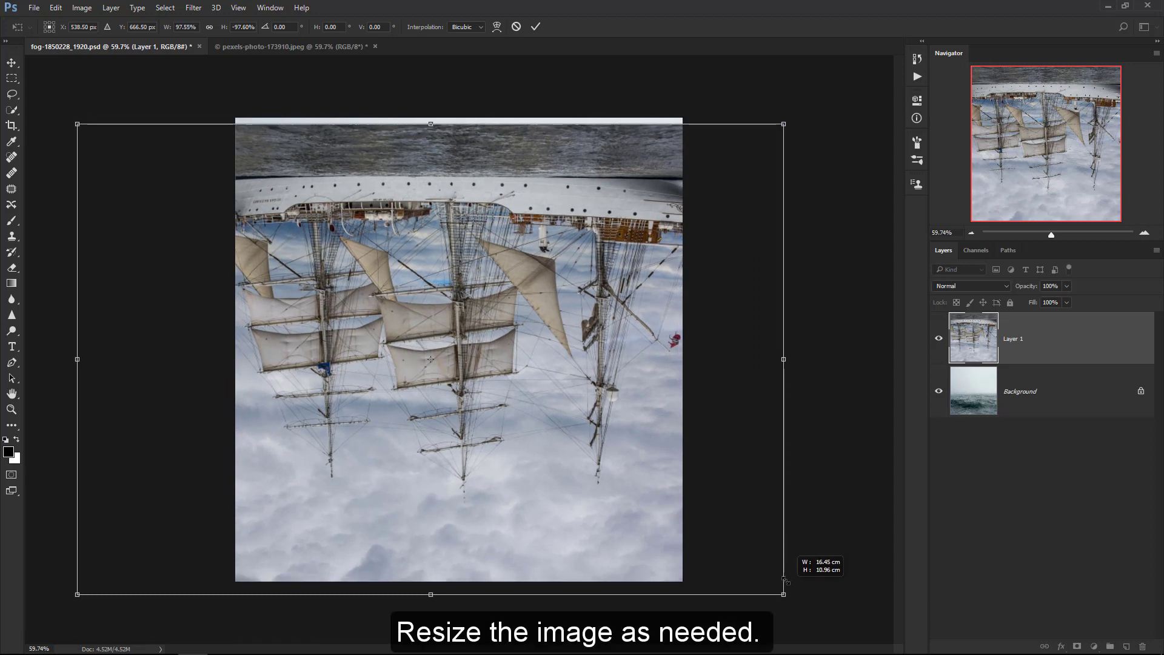
pyautogui.moveTo(647, 455); pyautogui.dragTo(652, 397)
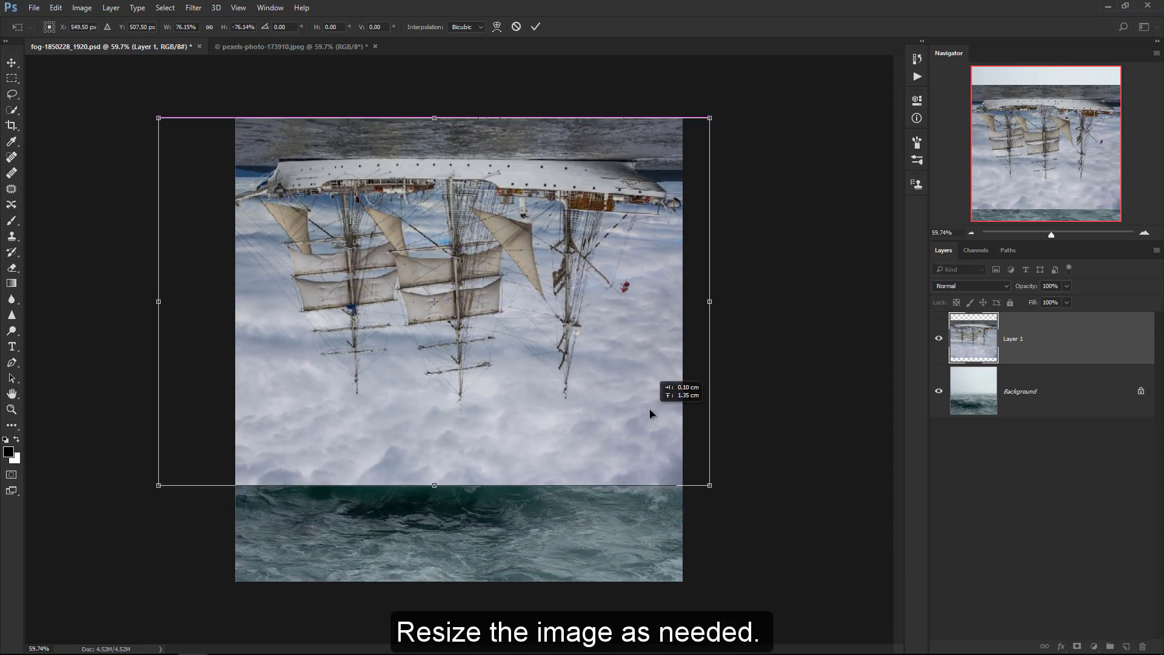
pyautogui.moveTo(713, 486); pyautogui.dragTo(639, 391)
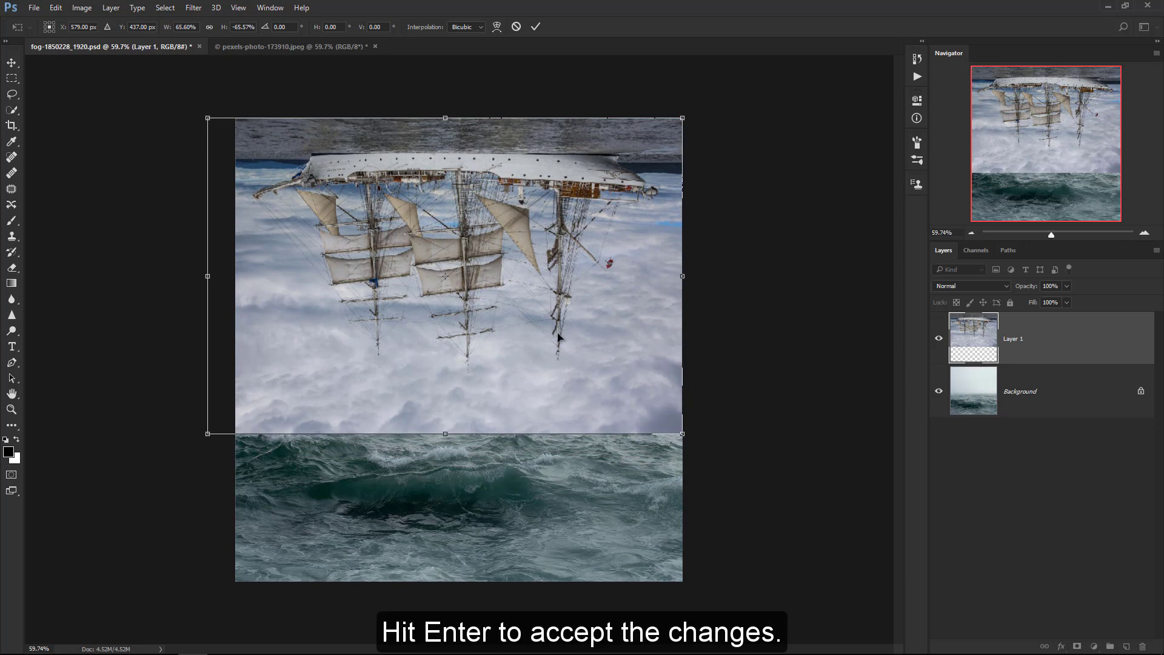
pyautogui.moveTo(505, 320); pyautogui.dragTo(509, 299)
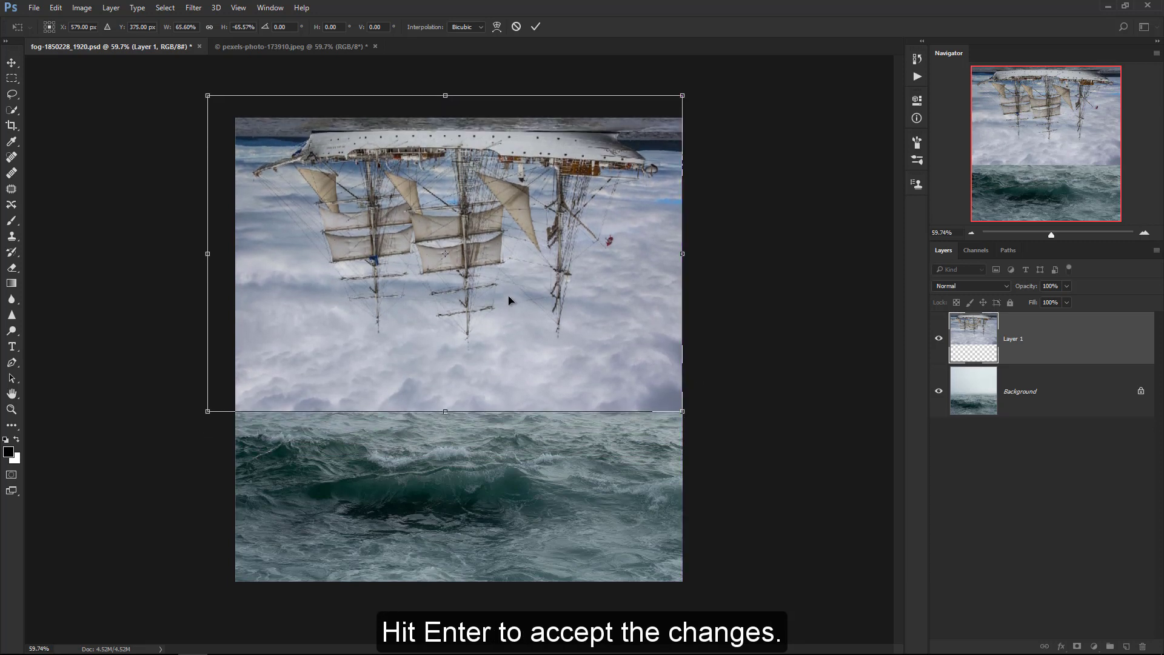
pyautogui.click(535, 30)
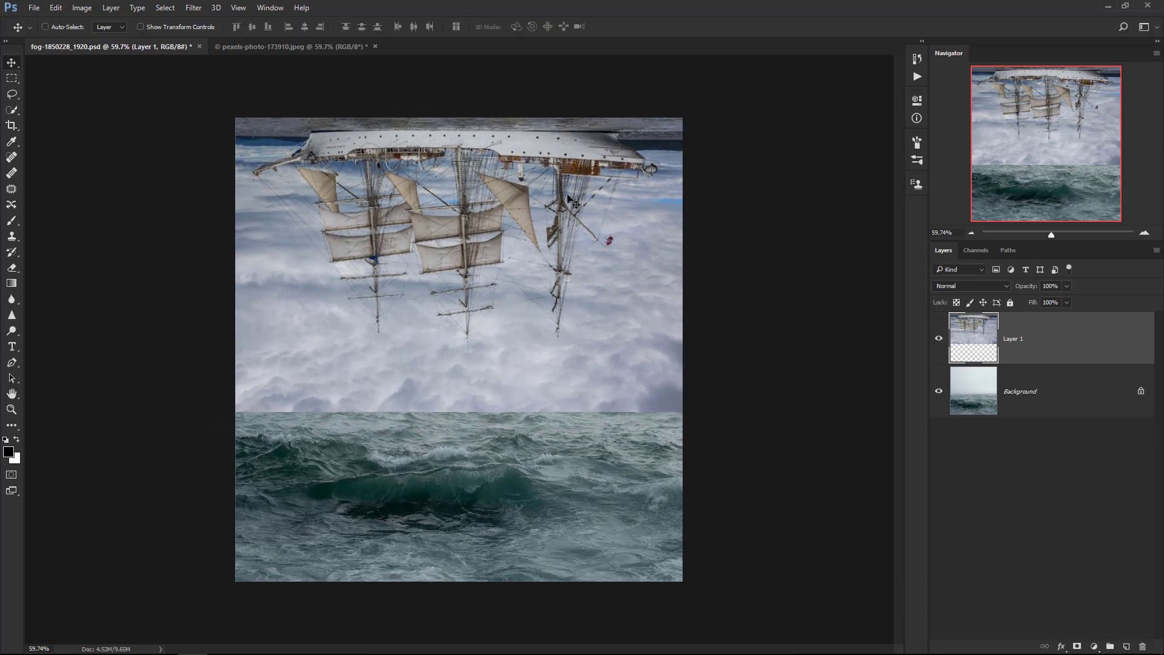
# Step: Rename Layer 1 to SHIP and add a white layer mask to it
pyautogui.doubleClick(1016, 339)
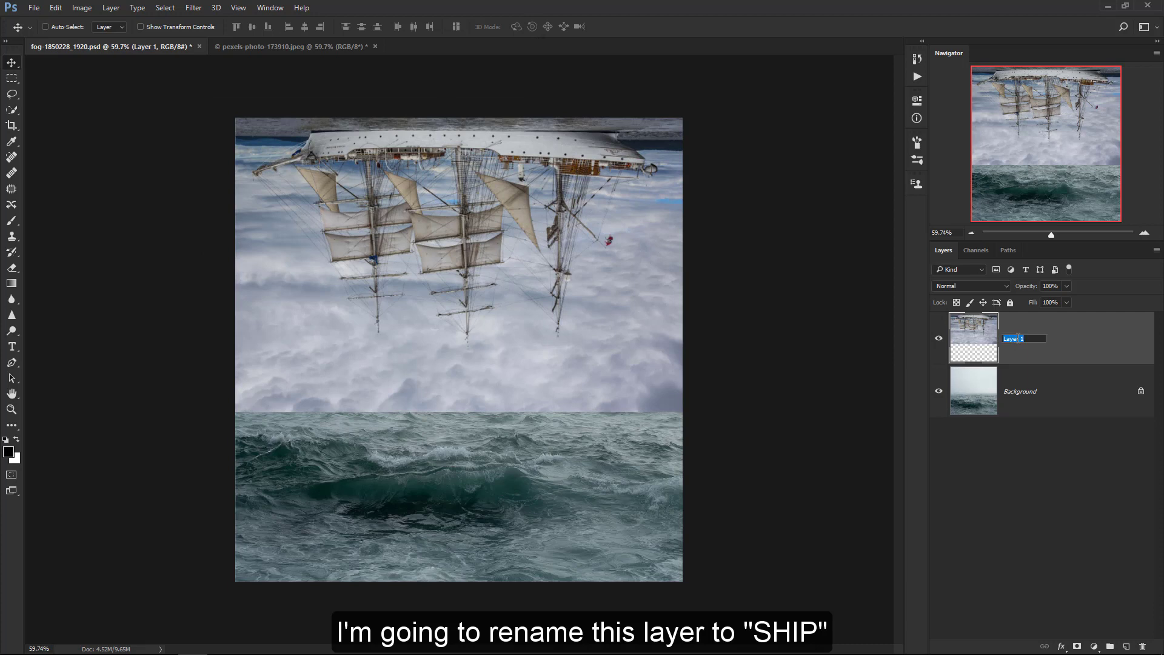
pyautogui.write('SHIP')
pyautogui.press('Return')
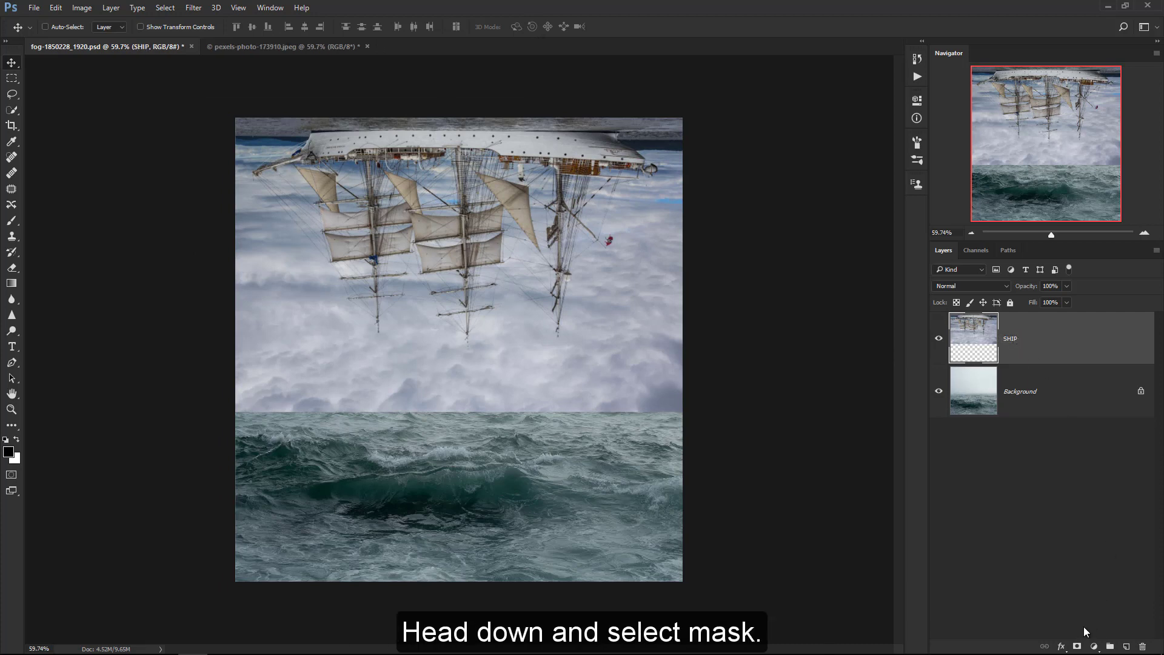
pyautogui.click(1077, 647)
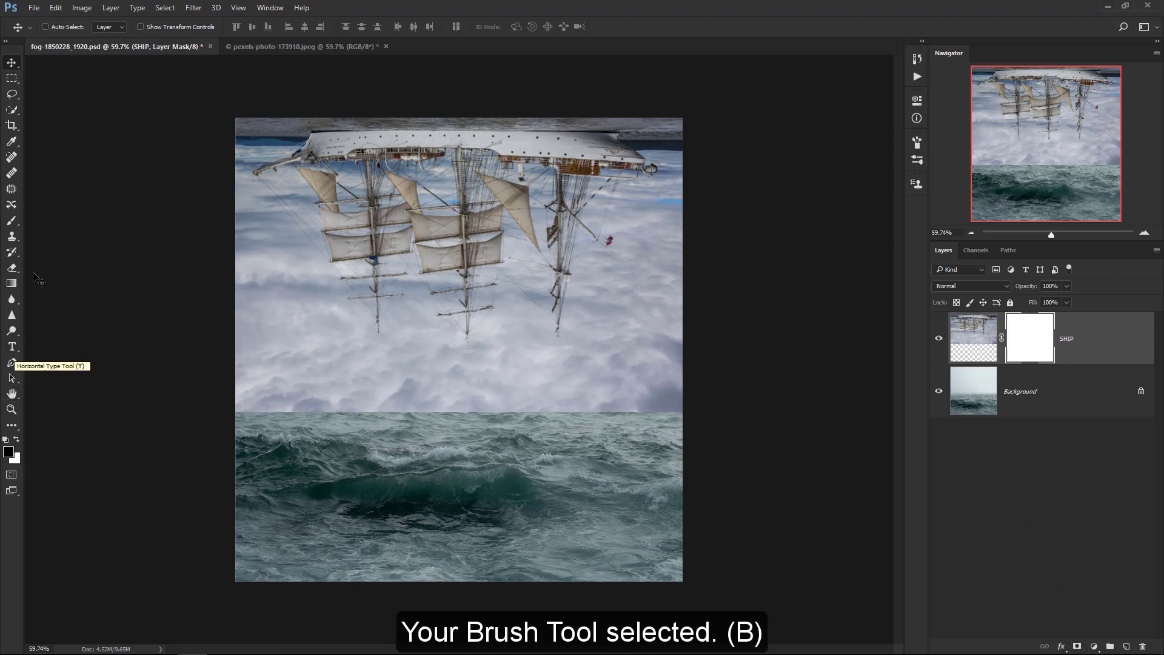
# Step: Select the 100 px soft round brush and enlarge it to 400 px
pyautogui.click(16, 223)
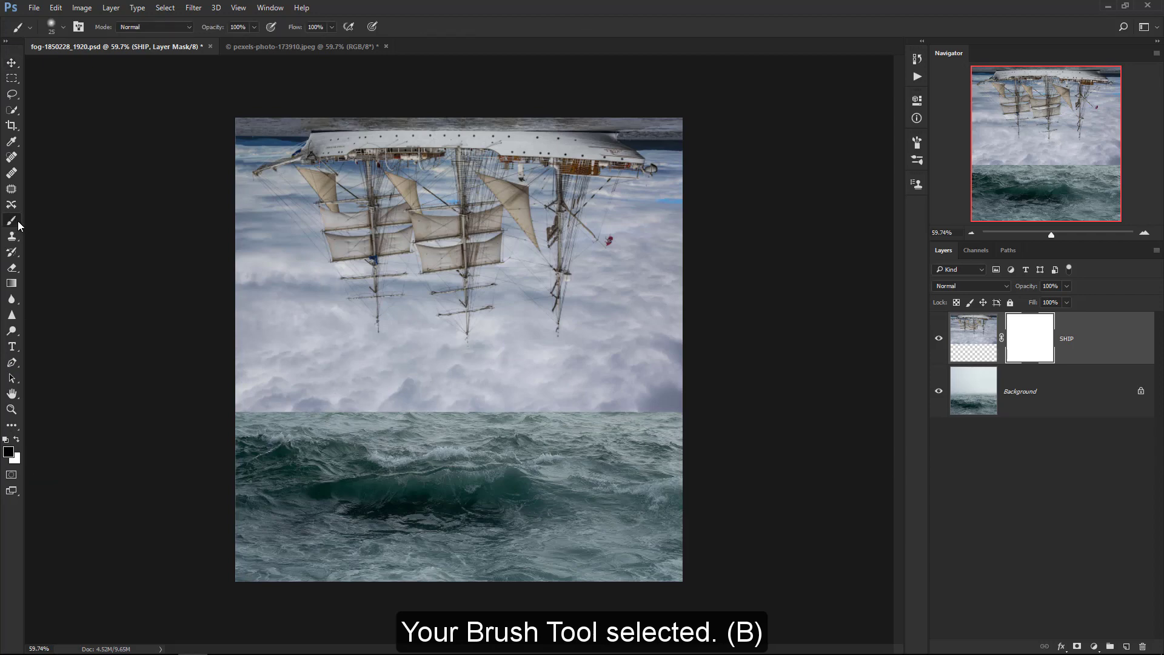
pyautogui.click(63, 28)
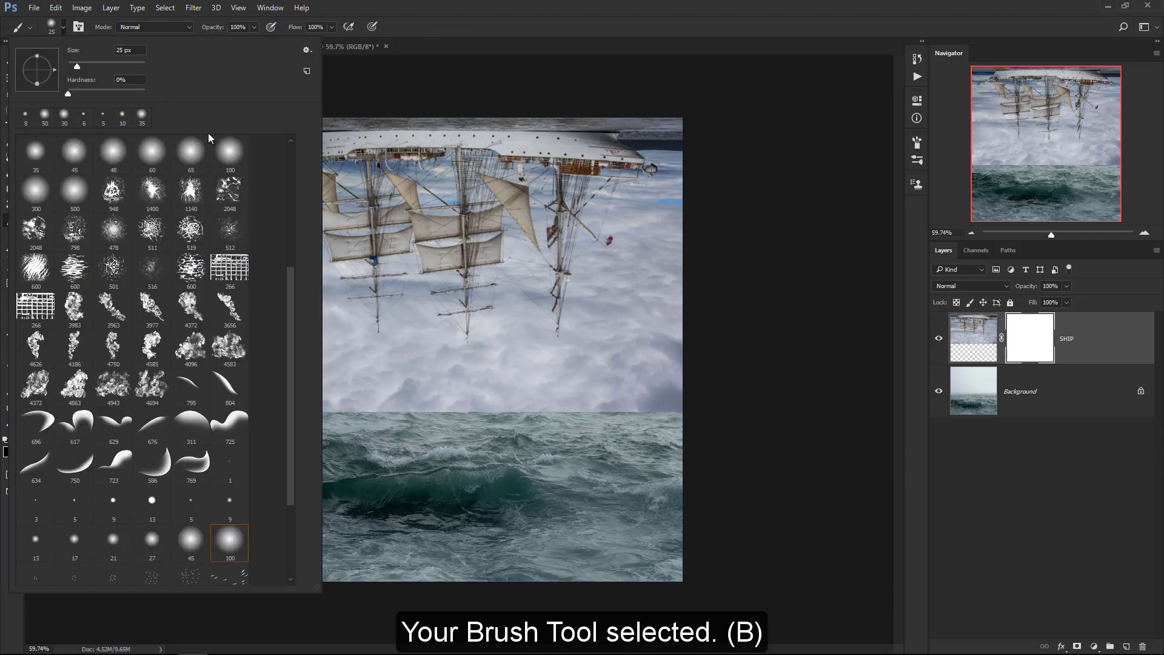
pyautogui.moveTo(291, 325); pyautogui.dragTo(290, 200)
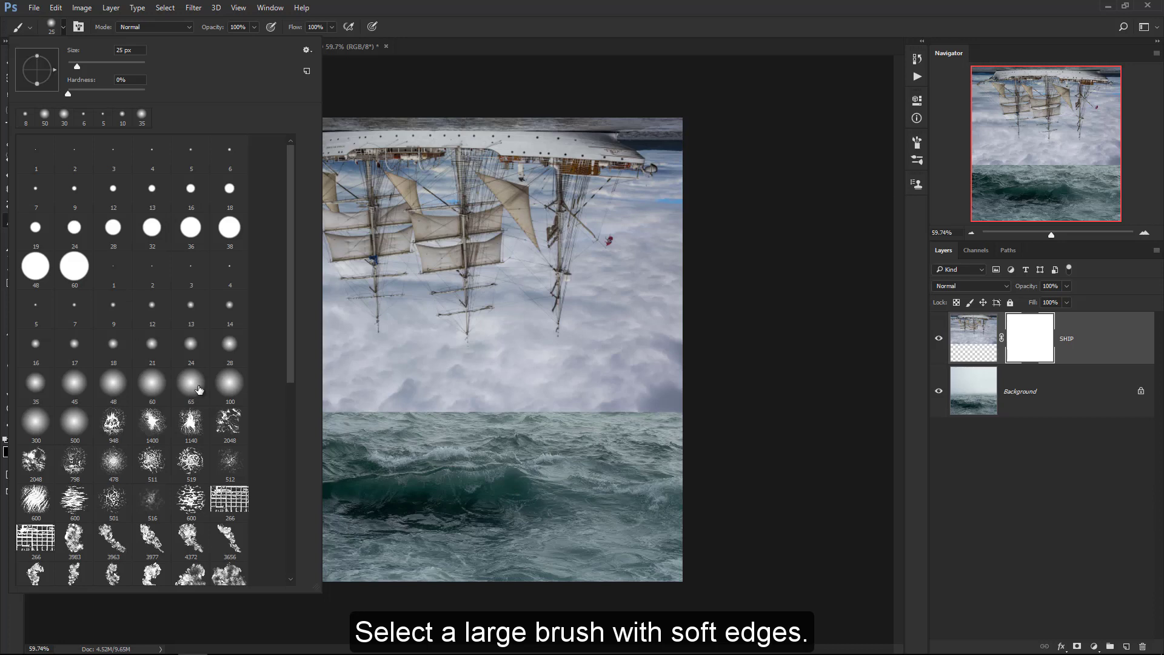
pyautogui.doubleClick(236, 389)
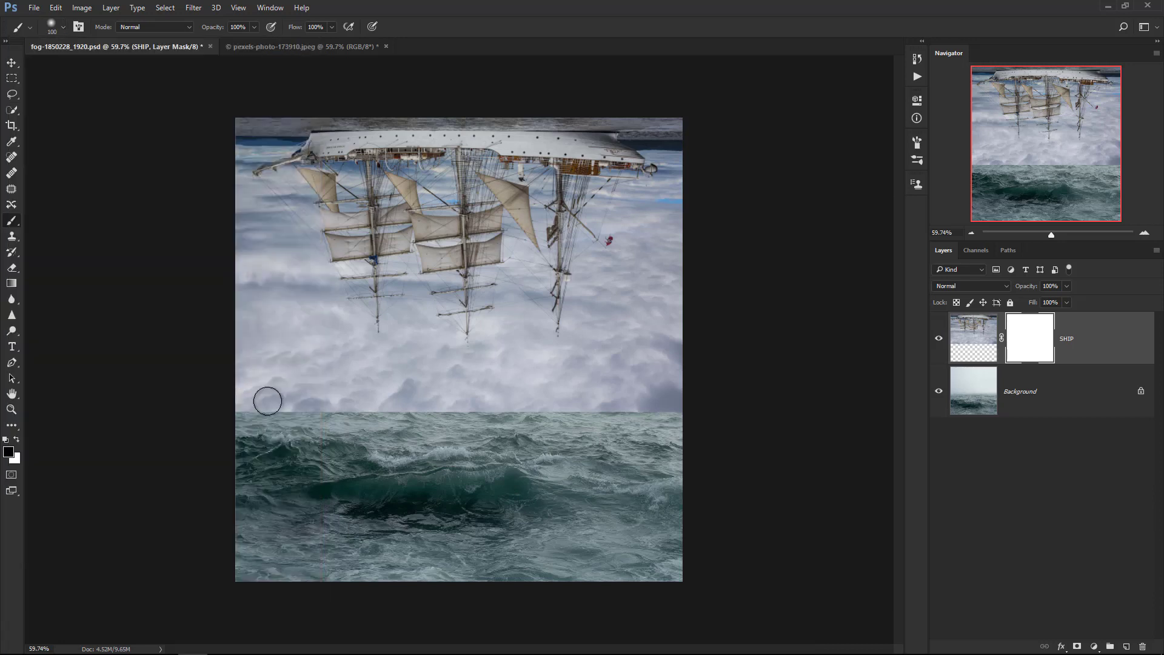
pyautogui.press(']')
pyautogui.press(']')
pyautogui.press(']')
pyautogui.press(']')
pyautogui.press(']')
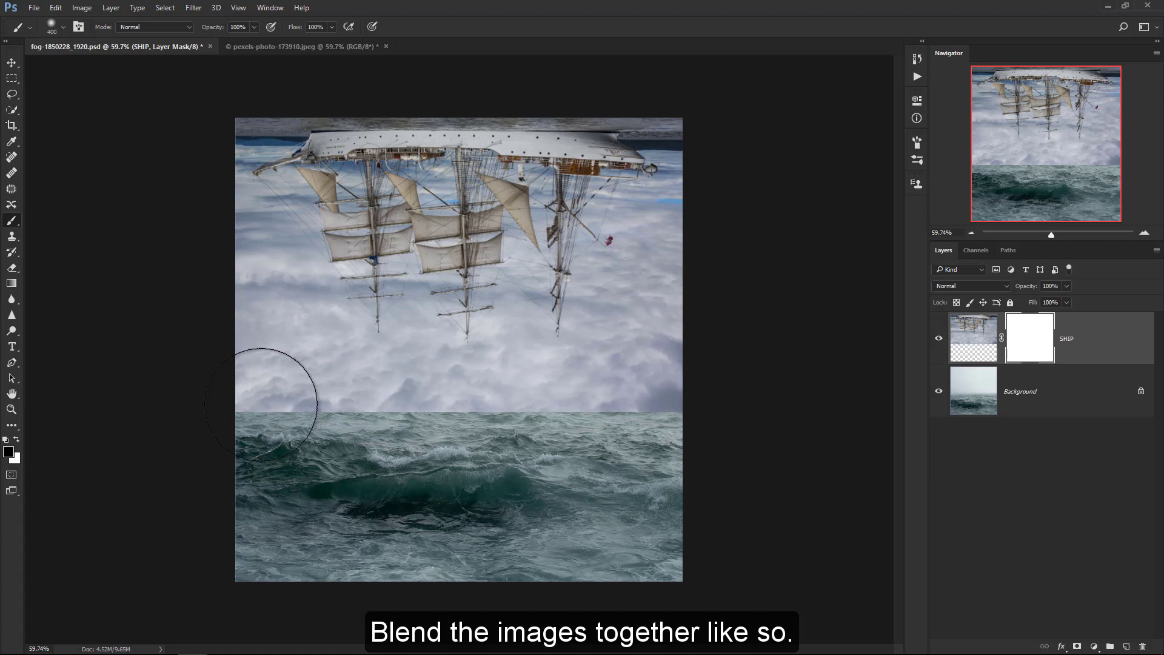
# Step: Paint black across the sea band on the SHIP mask, then check the mask alone
pyautogui.moveTo(208, 429); pyautogui.dragTo(586, 435)
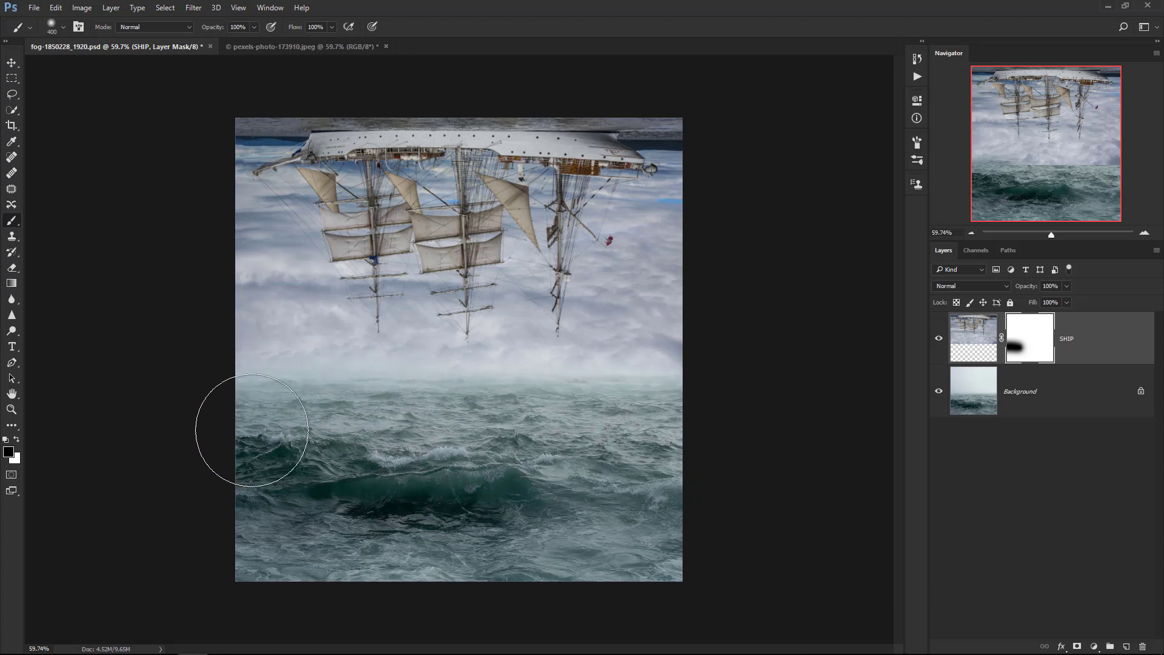
pyautogui.moveTo(252, 434); pyautogui.dragTo(703, 490)
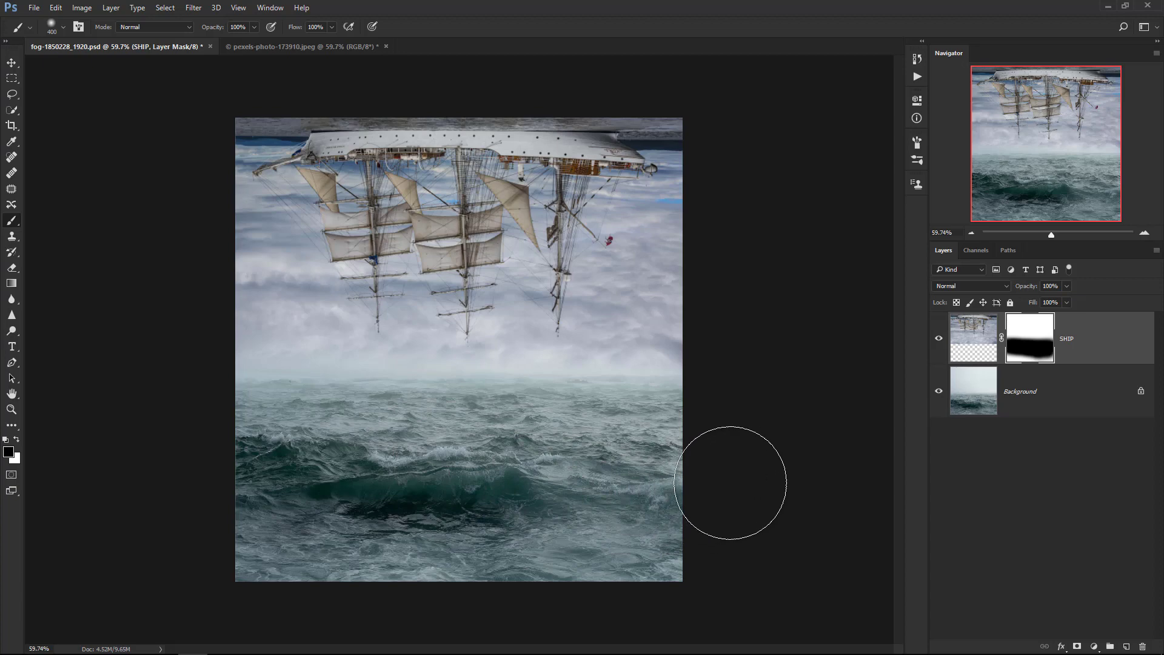
pyautogui.keyDown('alt'); pyautogui.click(1028, 346); pyautogui.keyUp('alt')
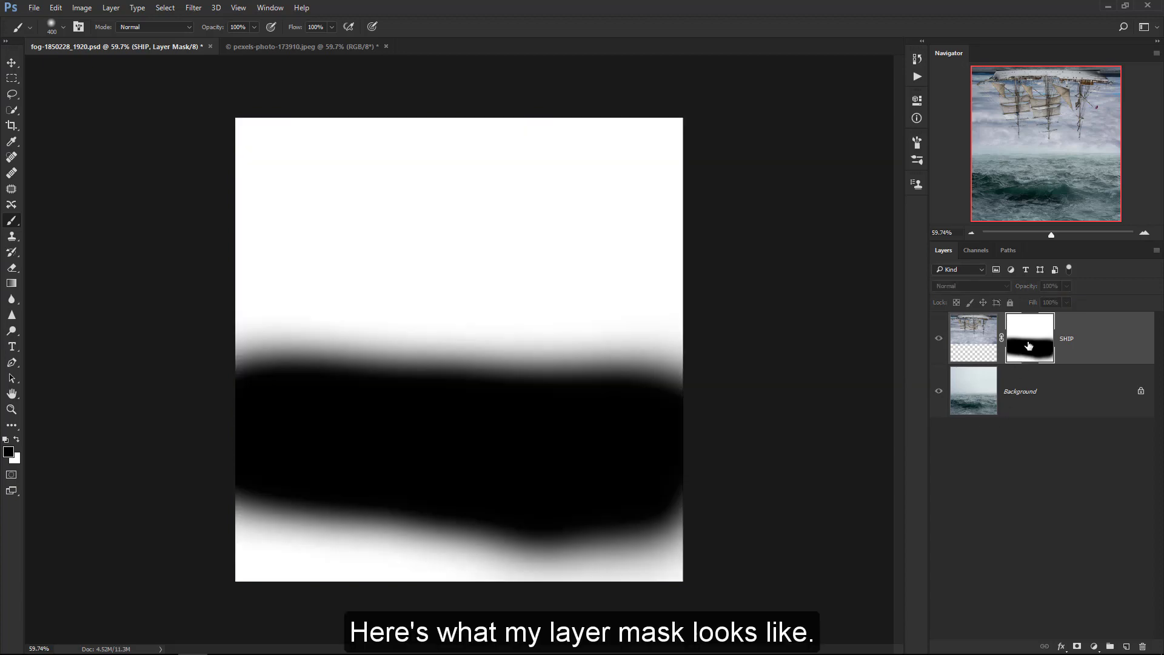
pyautogui.keyDown('alt'); pyautogui.click(1029, 345); pyautogui.keyUp('alt')
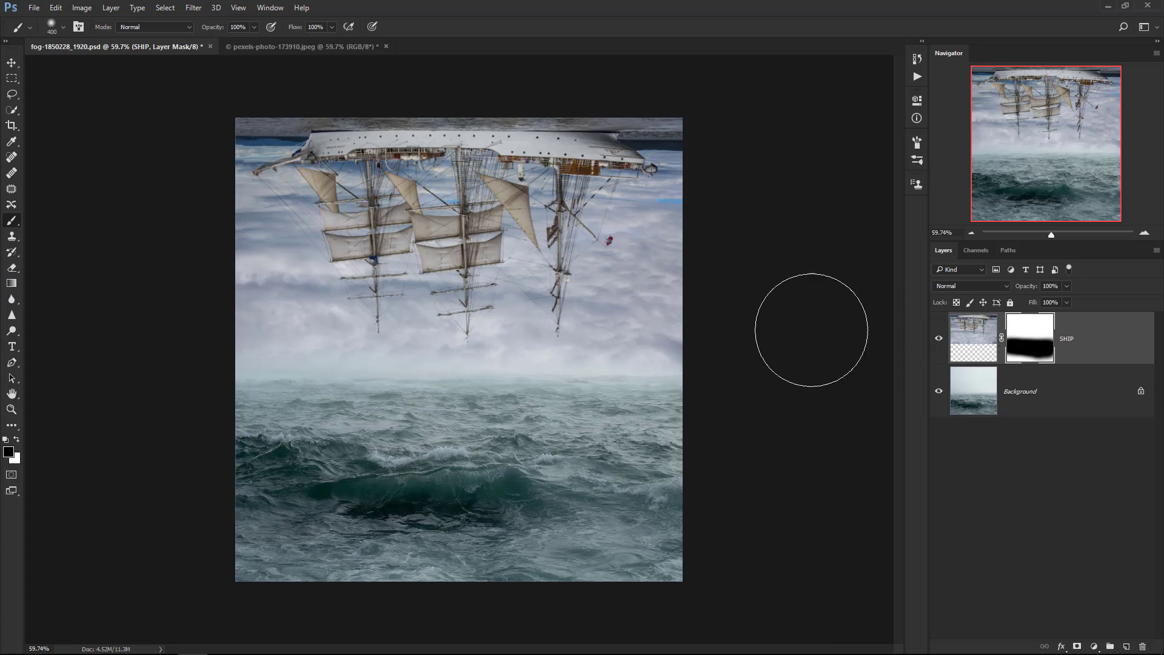
# Step: Quick-select the cloud bank along the bottom of the clouds photo
pyautogui.press('j')
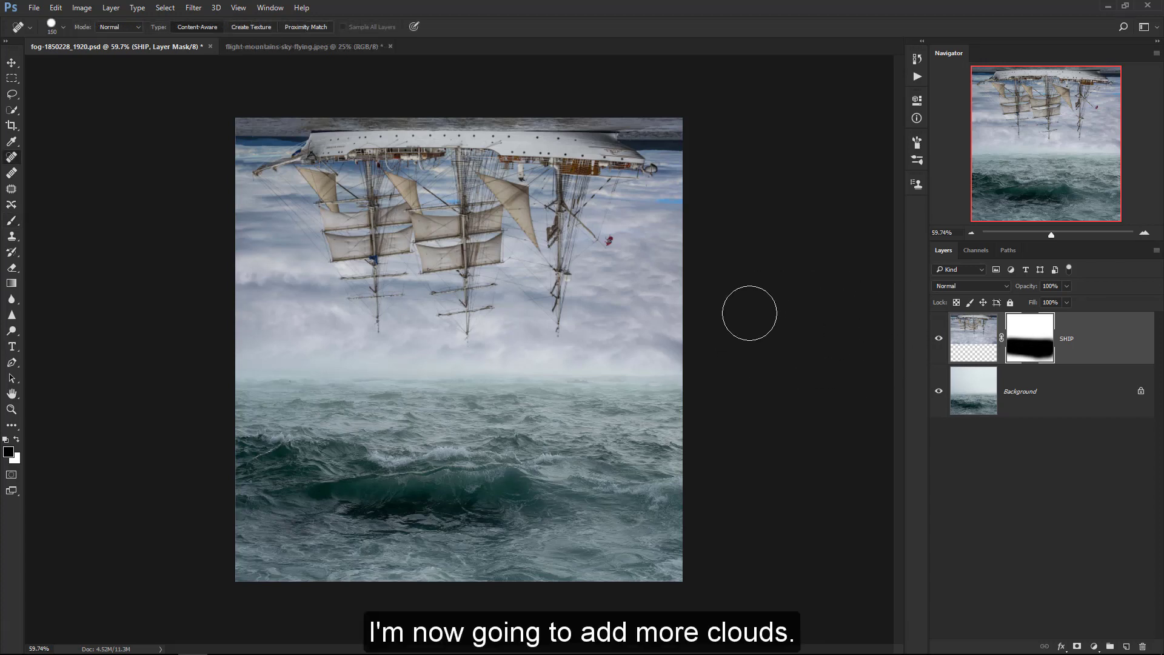
pyautogui.click(356, 53)
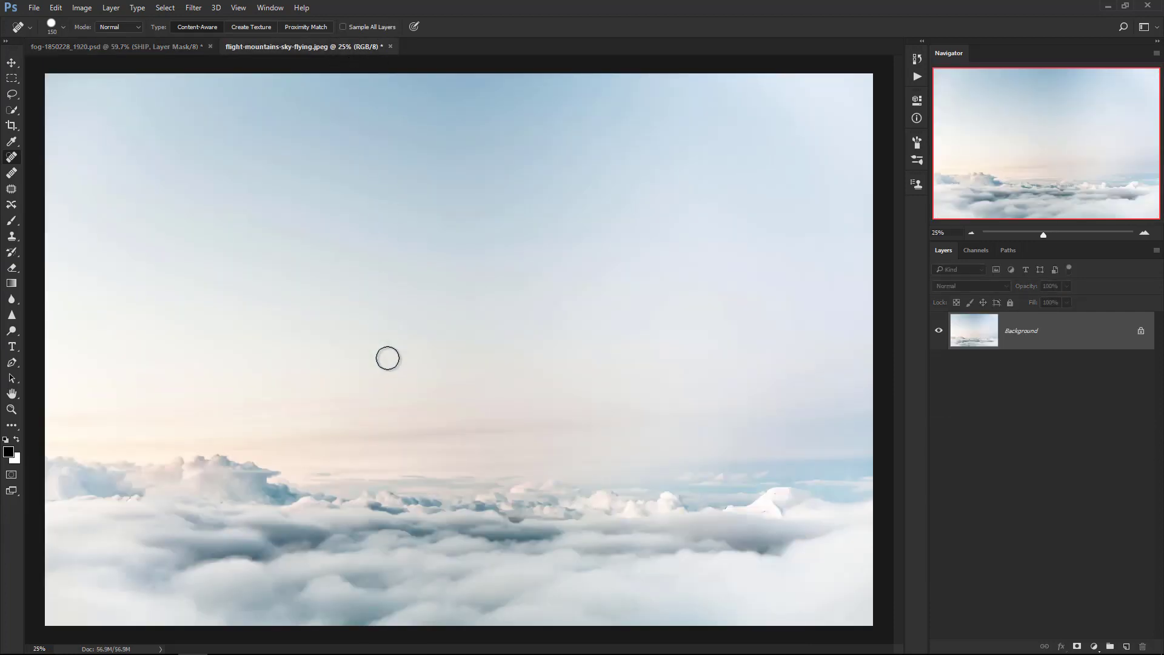
pyautogui.press('w')
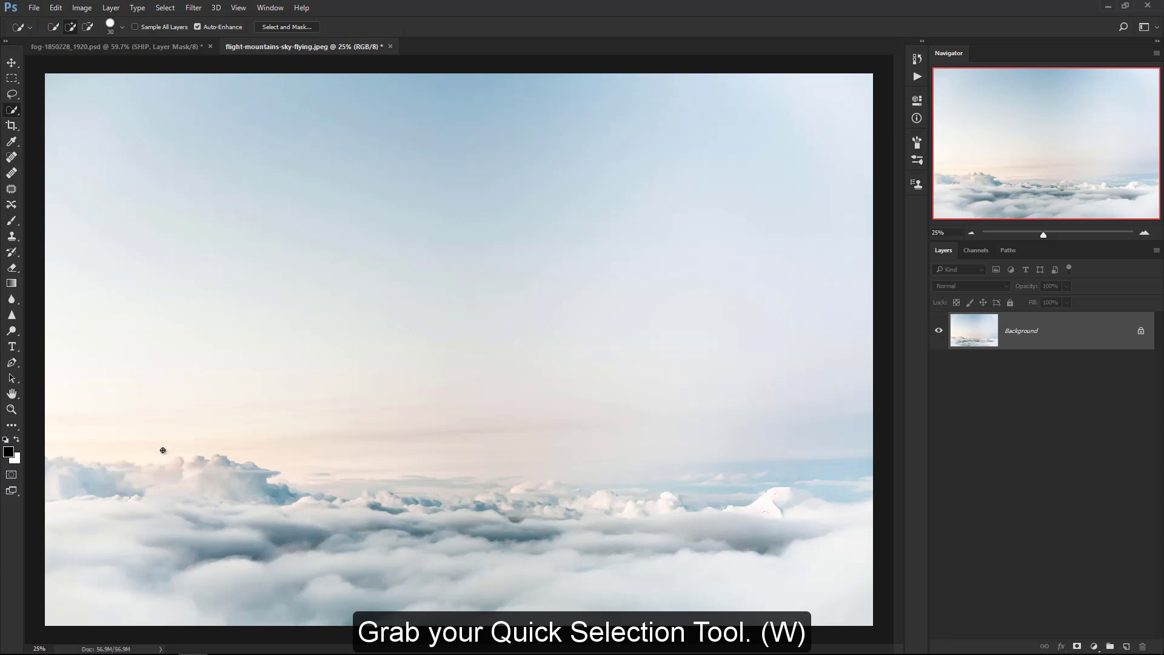
pyautogui.moveTo(163, 450)
pyautogui.mouseDown()
pyautogui.moveTo(57, 467)
pyautogui.moveTo(234, 491)
pyautogui.moveTo(338, 558)
pyautogui.moveTo(747, 579)
pyautogui.mouseUp()
pyautogui.moveTo(606, 529); pyautogui.dragTo(499, 515)
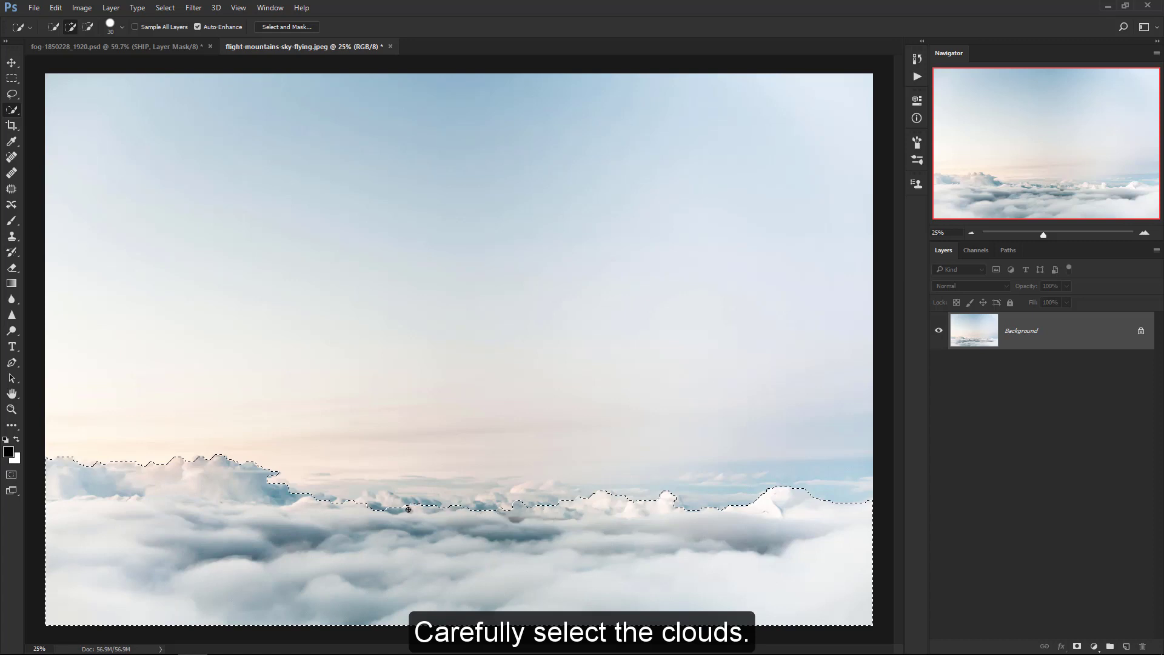
pyautogui.moveTo(409, 510); pyautogui.dragTo(370, 497)
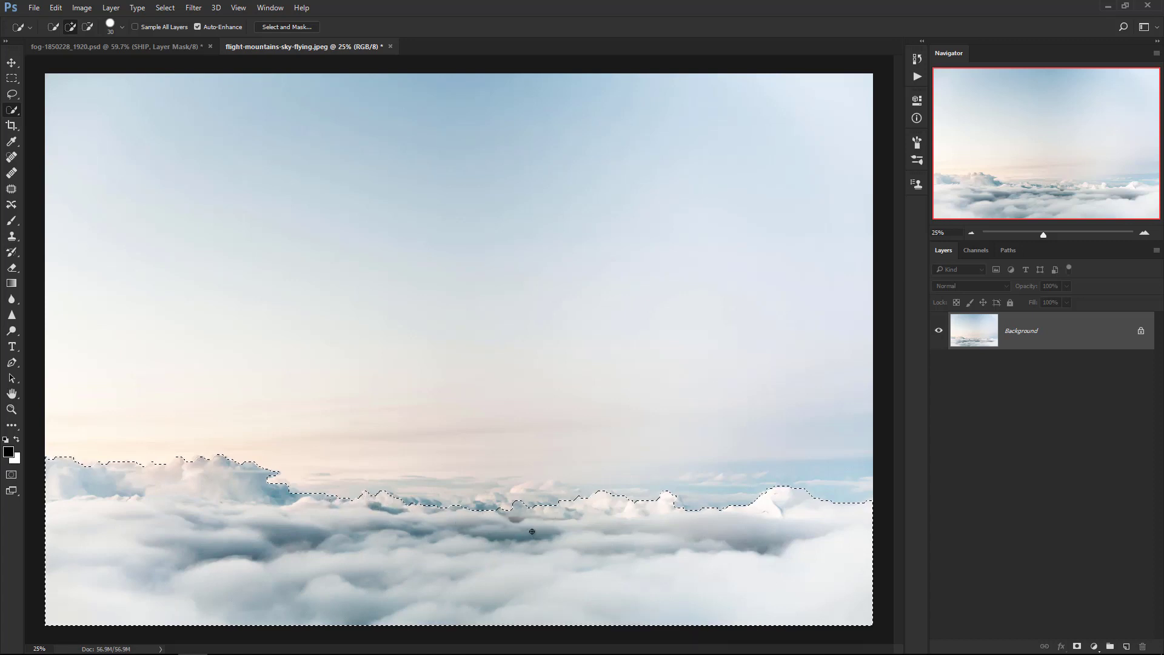
# Step: Feather the cloud selection by 5 pixels
pyautogui.click(165, 8)
pyautogui.moveTo(175, 165)
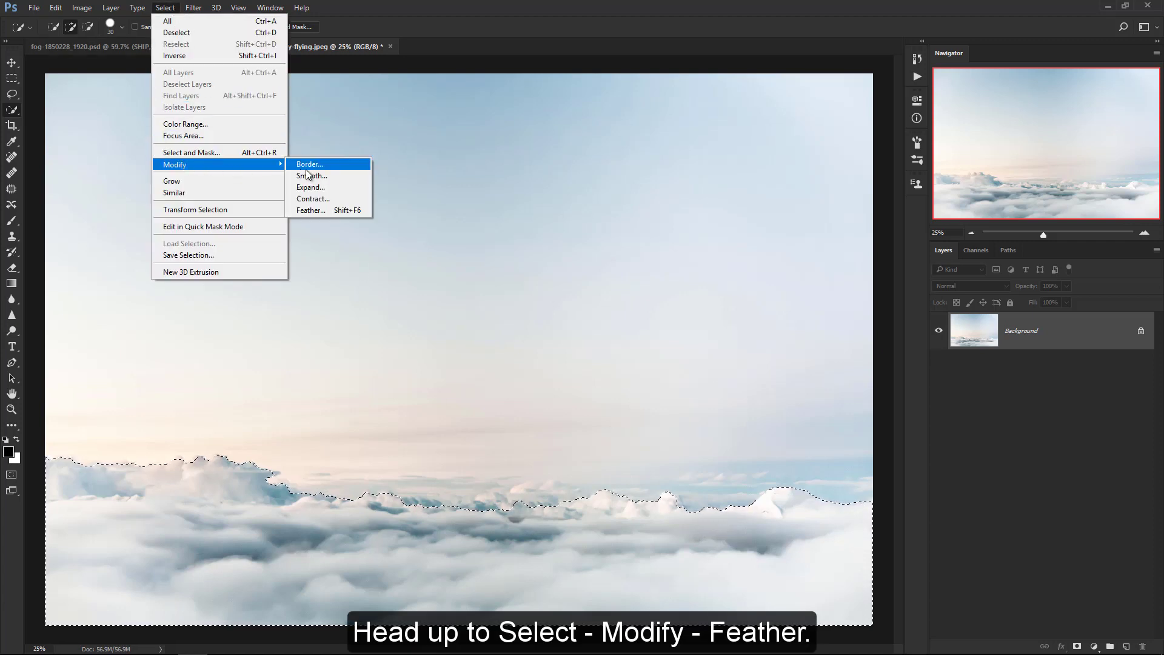
pyautogui.click(337, 210)
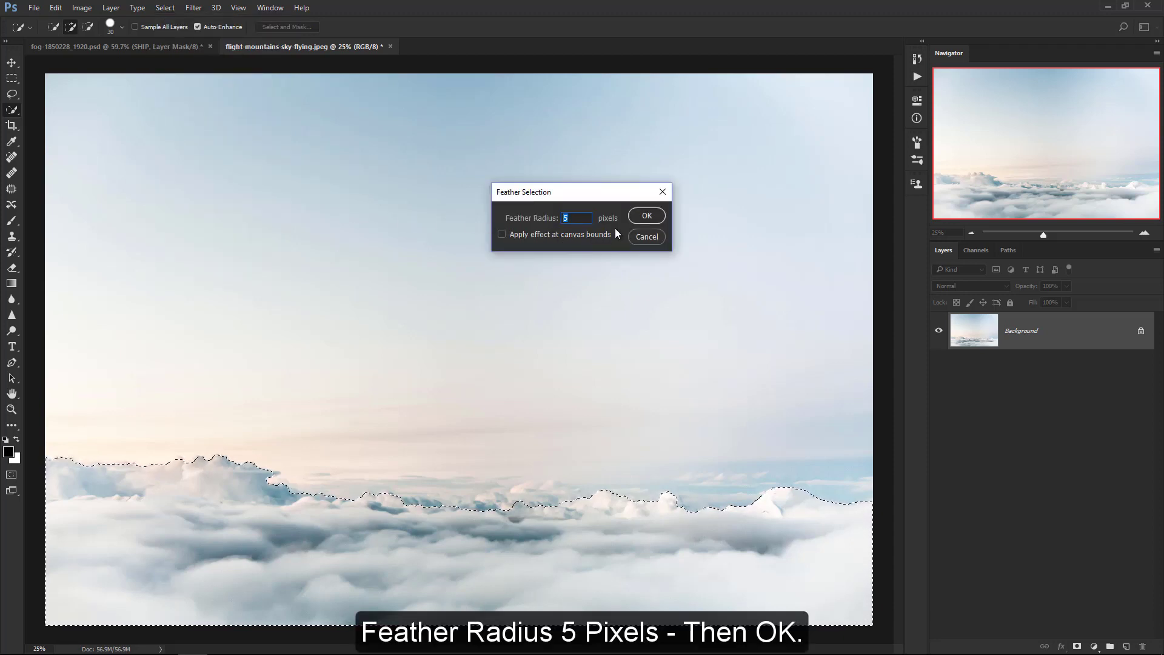
pyautogui.click(640, 217)
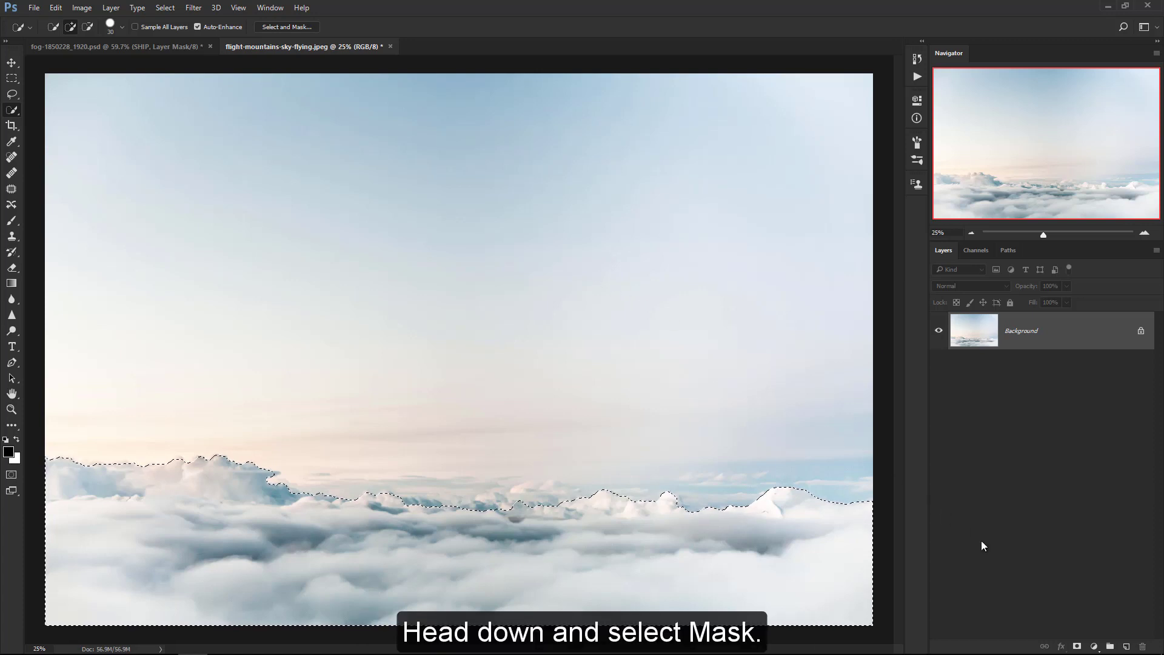
# Step: Mask the sky out of the clouds photo and drag the masked clouds into the ship composite
pyautogui.click(1078, 647)
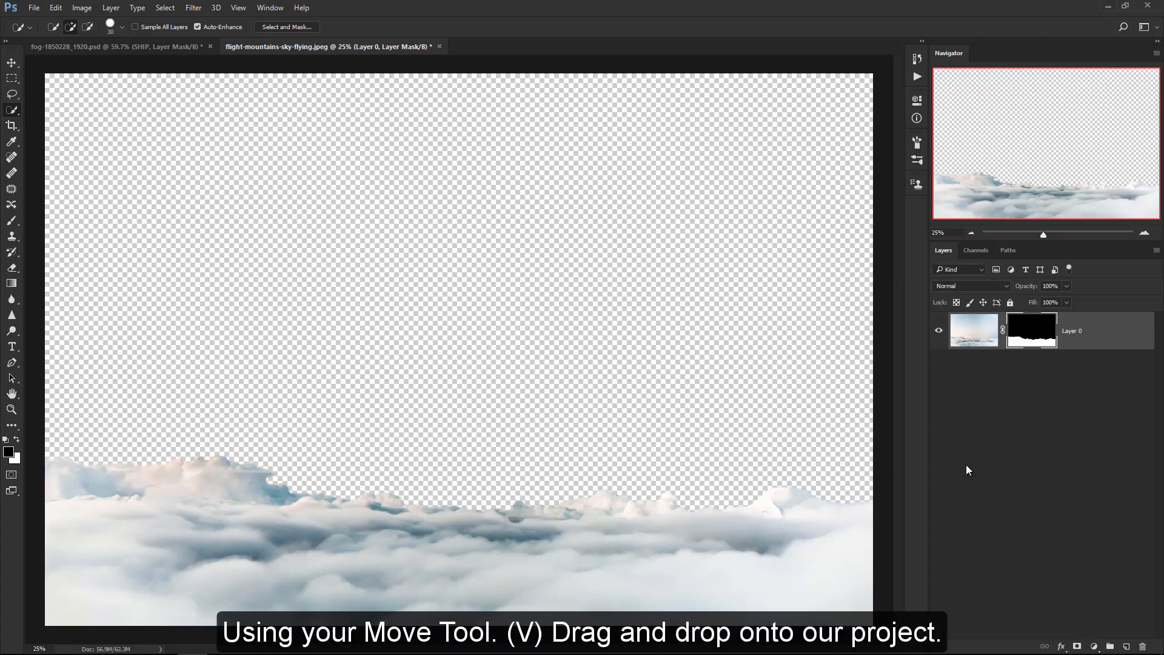
pyautogui.press('v')
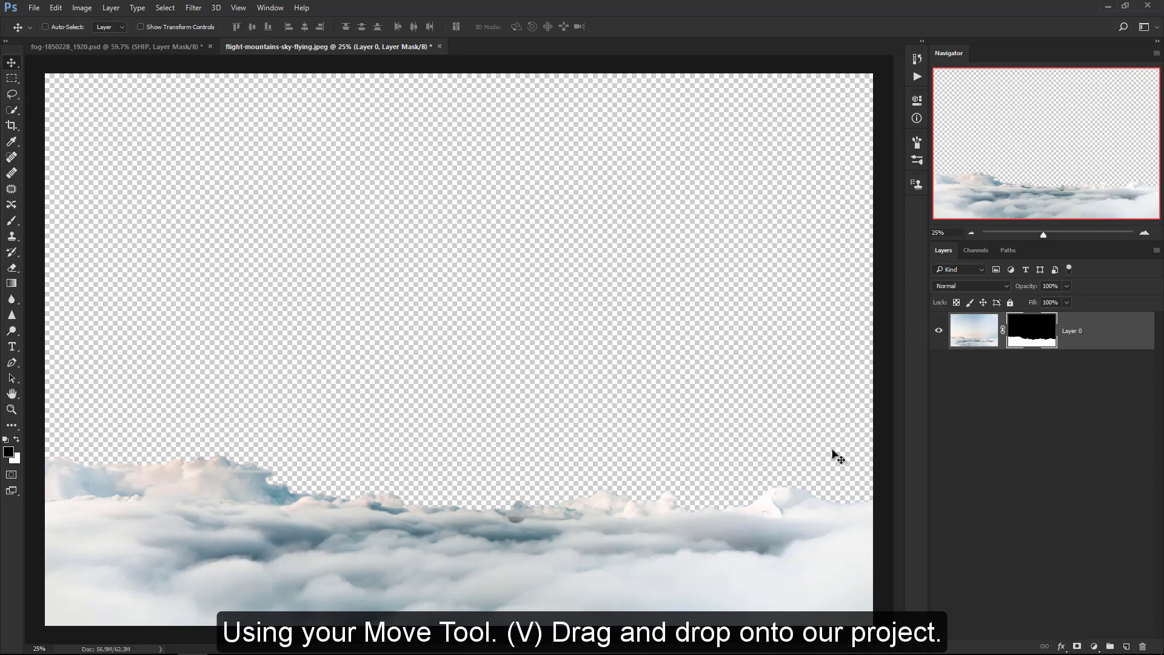
pyautogui.moveTo(323, 458)
pyautogui.mouseDown()
pyautogui.moveTo(264, 237)
pyautogui.moveTo(473, 222)
pyautogui.mouseUp()
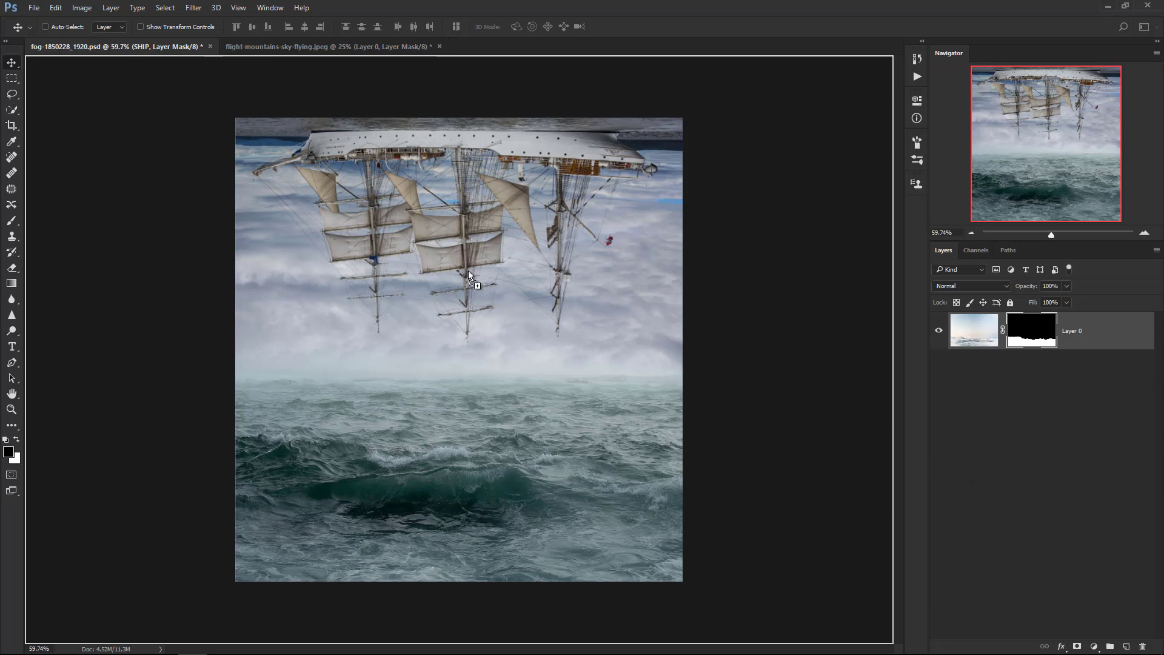
pyautogui.moveTo(469, 271); pyautogui.dragTo(468, 270)
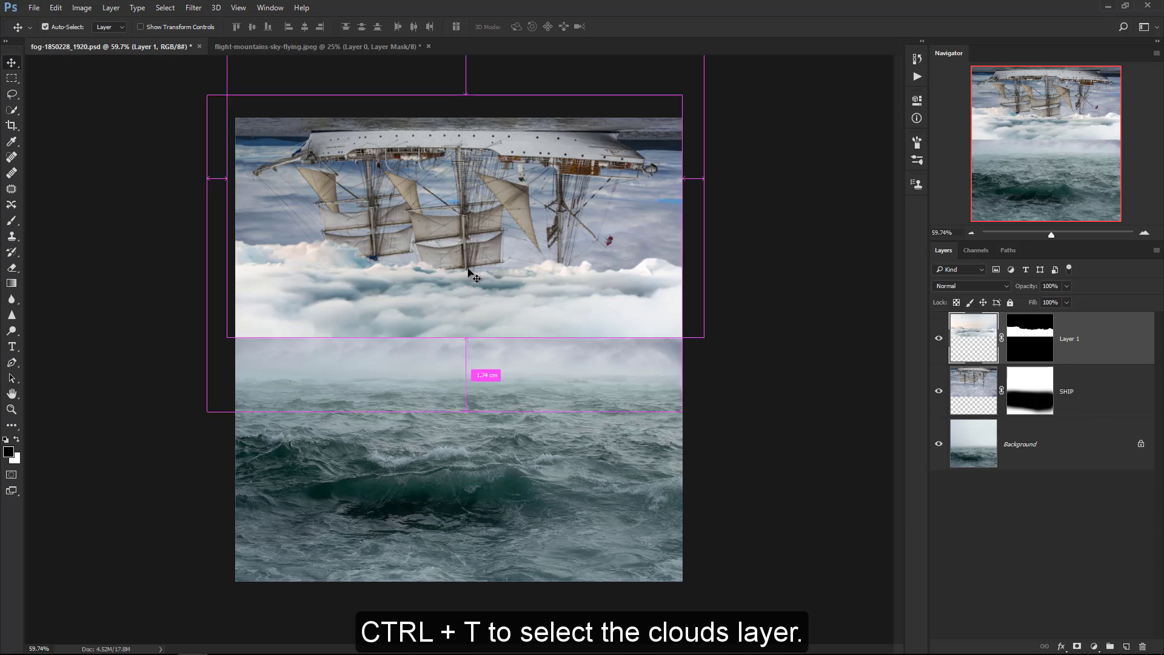
# Step: Flip the cloud layer vertically, rotate it to about -178°, and position it across the sky
pyautogui.hotkey('ctrl', 't')
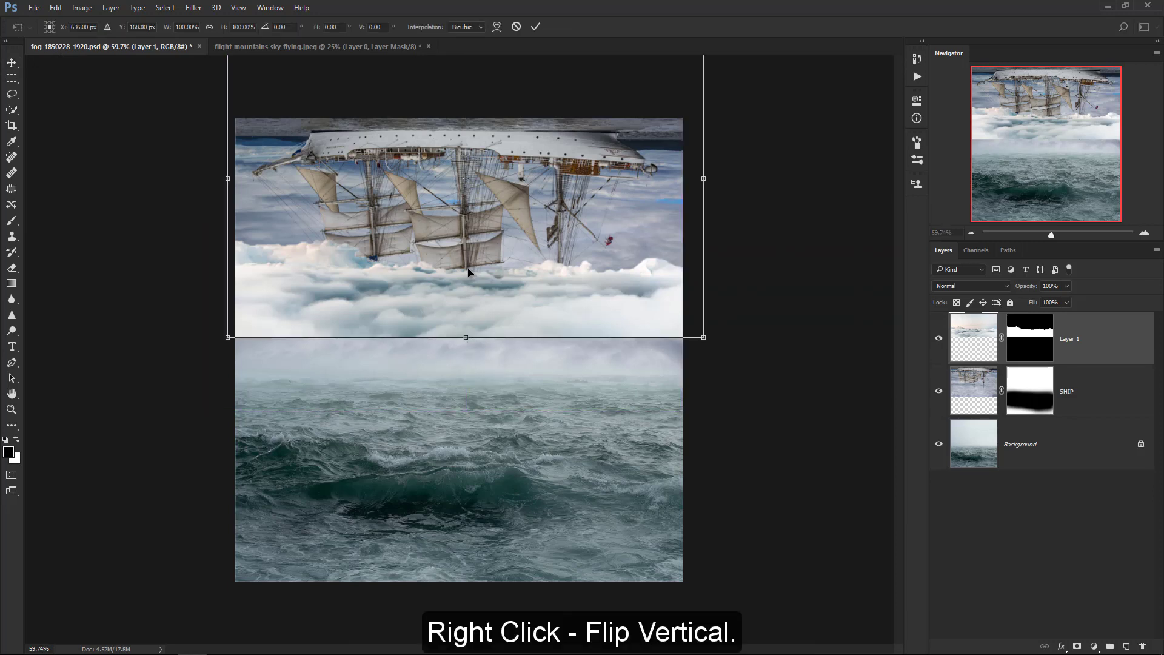
pyautogui.rightClick(469, 269)
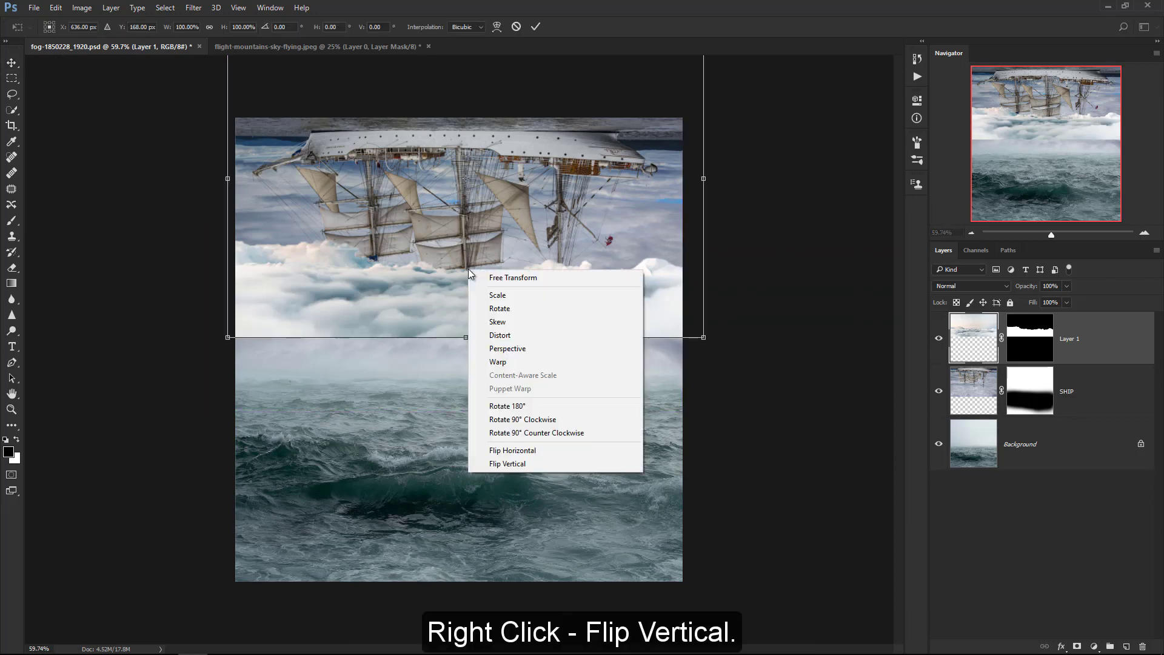
pyautogui.click(483, 464)
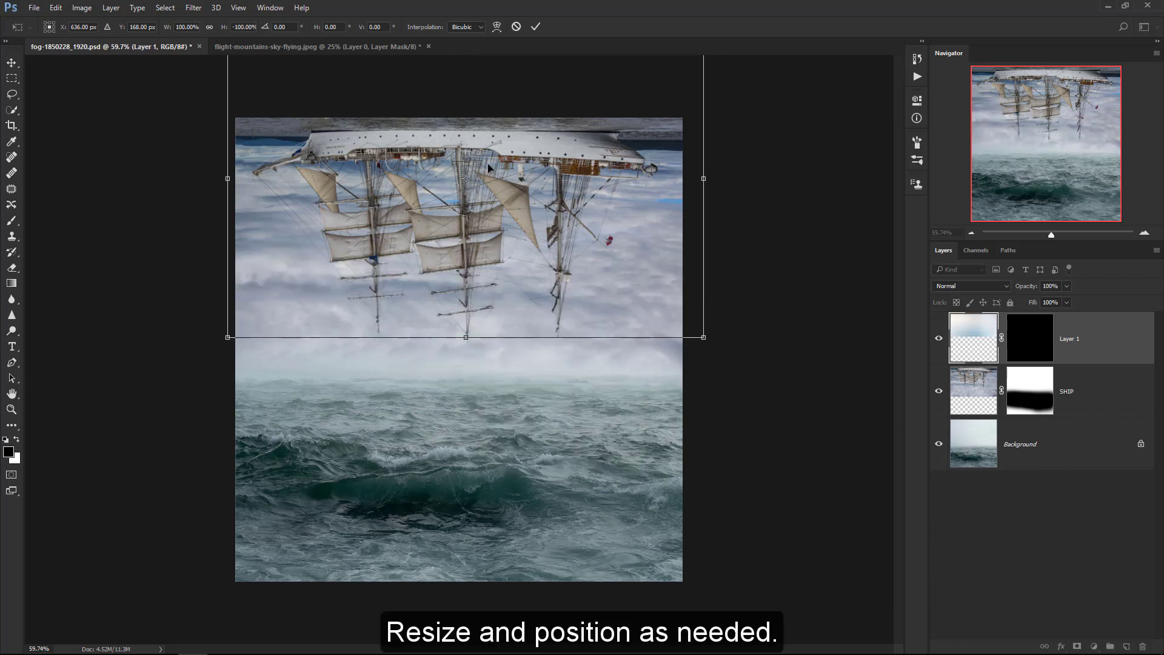
pyautogui.moveTo(493, 121); pyautogui.dragTo(495, 174)
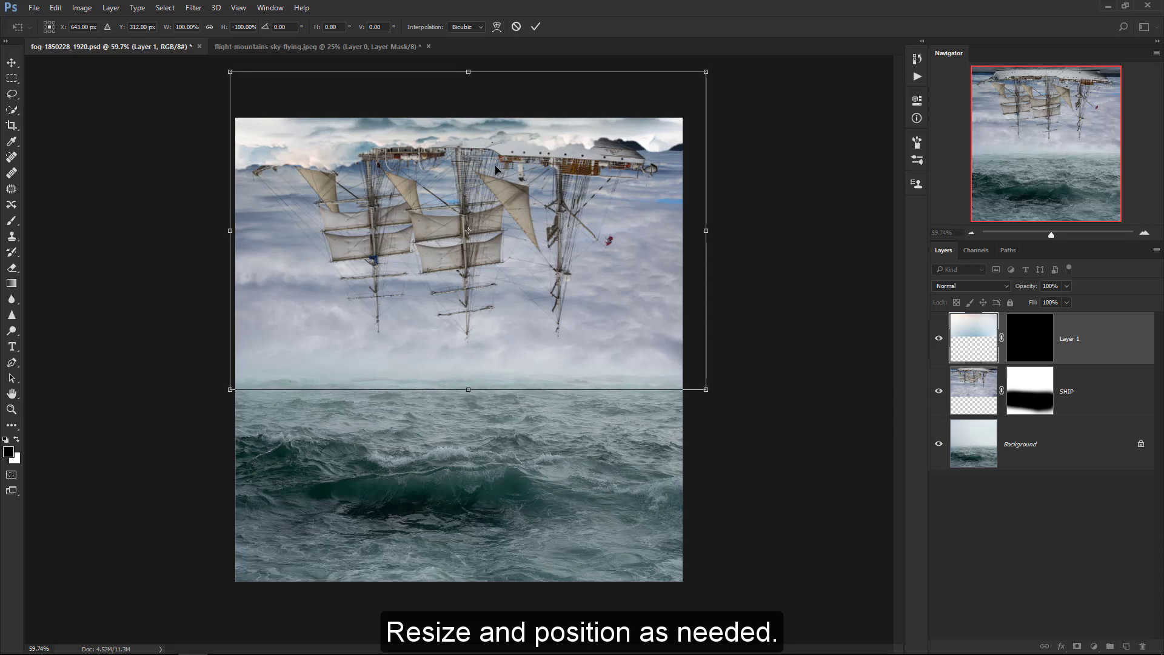
pyautogui.moveTo(215, 162); pyautogui.dragTo(212, 148)
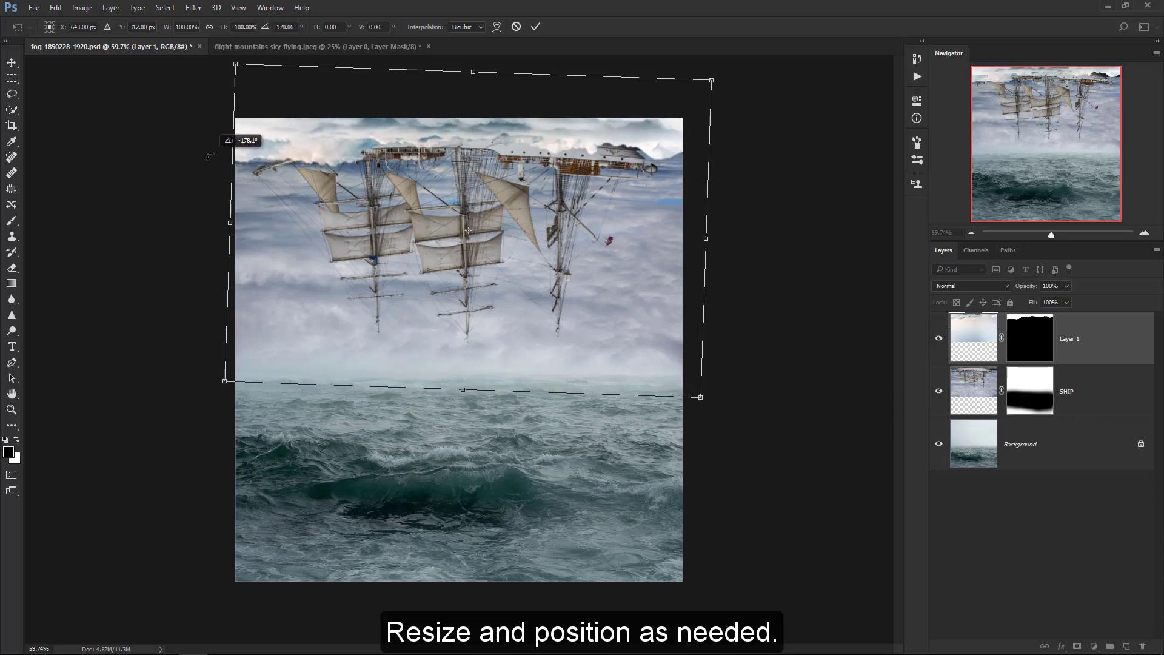
pyautogui.moveTo(347, 161); pyautogui.dragTo(430, 168)
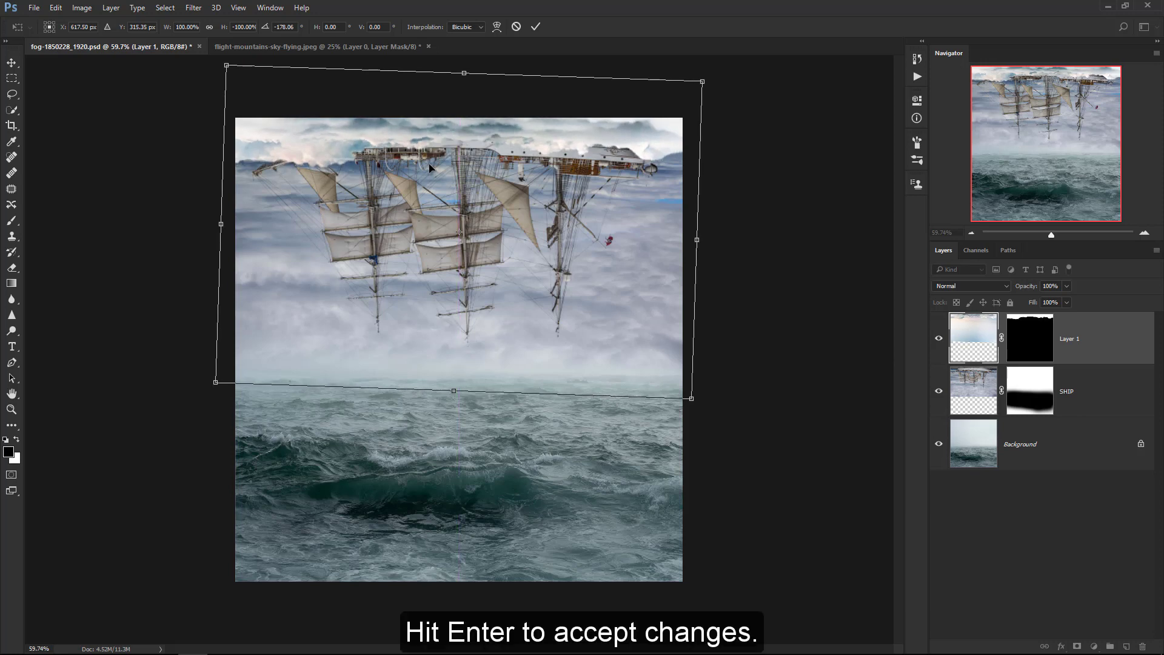
pyautogui.click(536, 27)
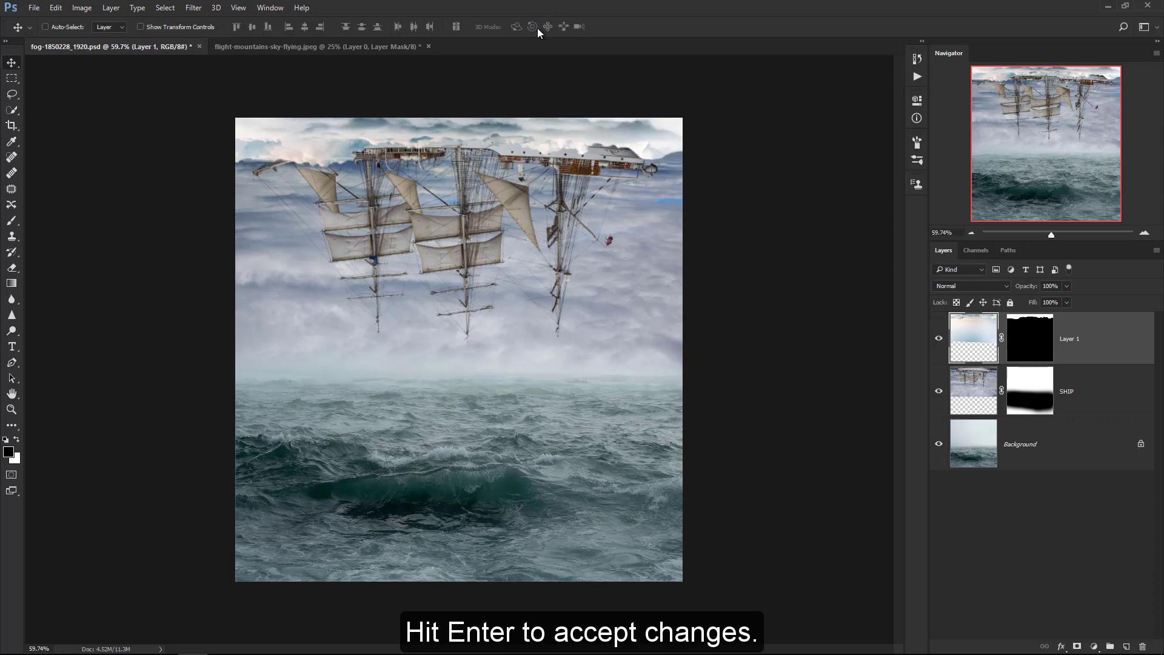
# Step: Paint cloud haze back in on the cloud mask over the ship's upper yard and bow
pyautogui.click(1027, 342)
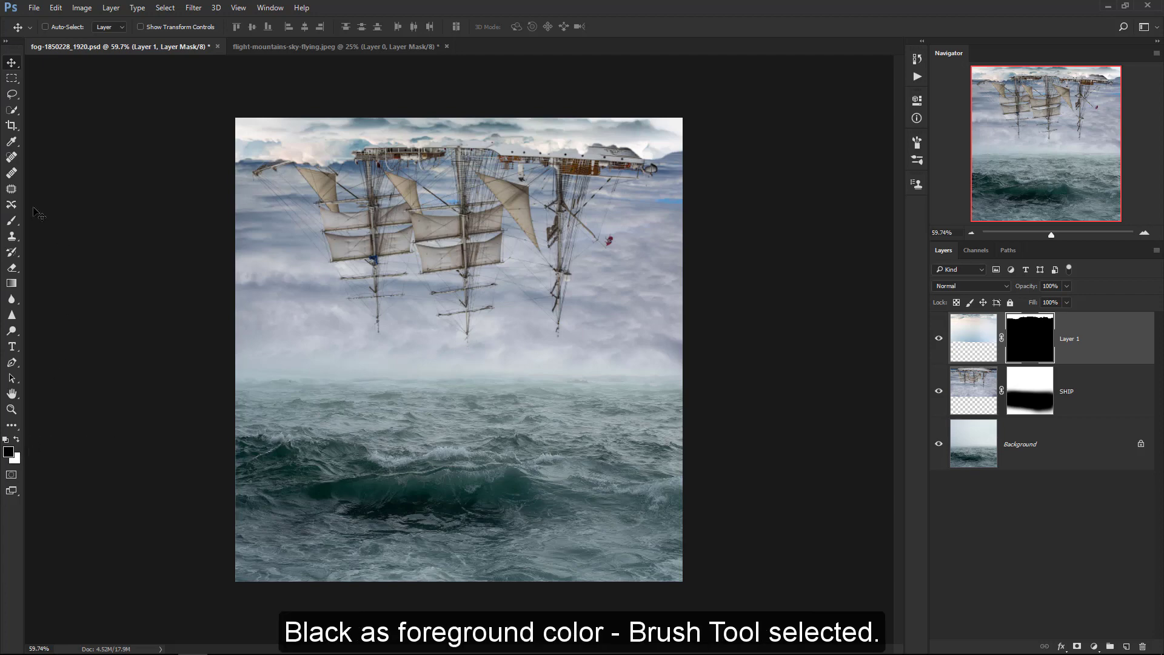
pyautogui.click(14, 219)
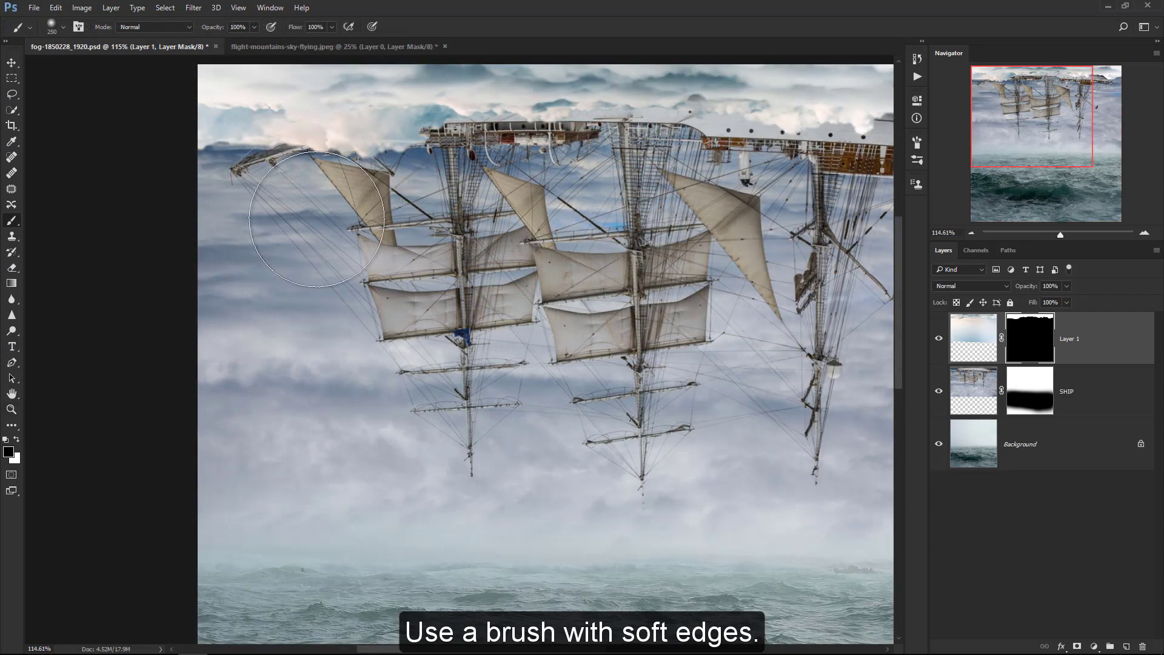
pyautogui.press('[')
pyautogui.press('[')
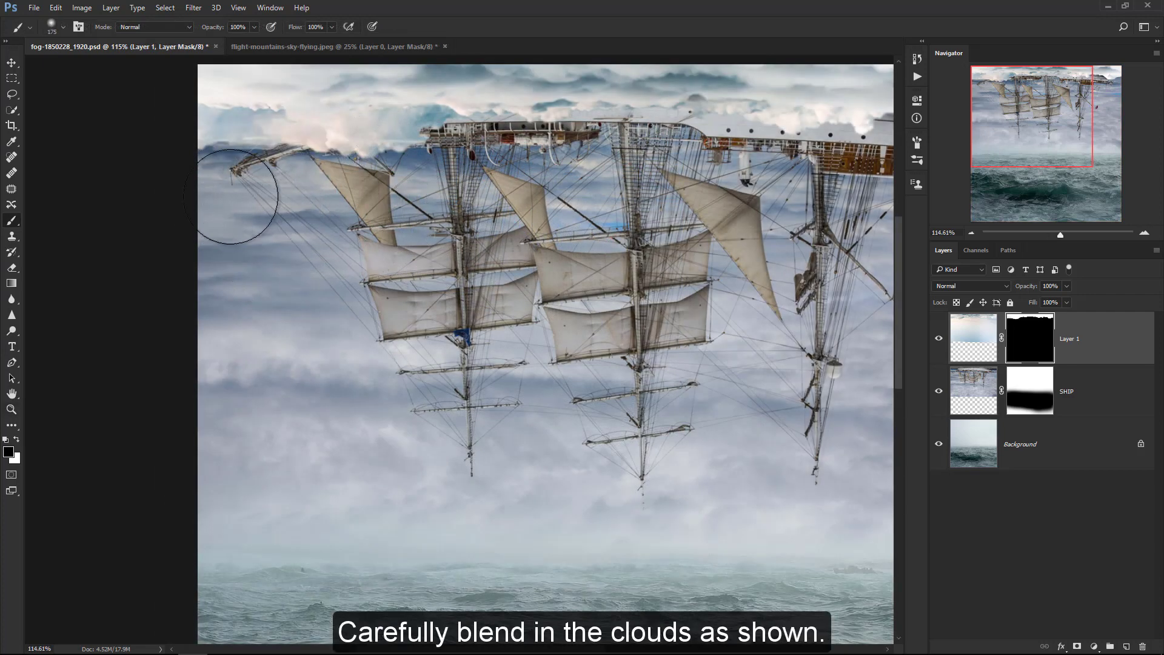
pyautogui.press('[')
pyautogui.press('[')
pyautogui.press('[')
pyautogui.moveTo(255, 161)
pyautogui.mouseDown()
pyautogui.moveTo(340, 146)
pyautogui.moveTo(448, 152)
pyautogui.mouseUp()
pyautogui.press(']')
pyautogui.press(']')
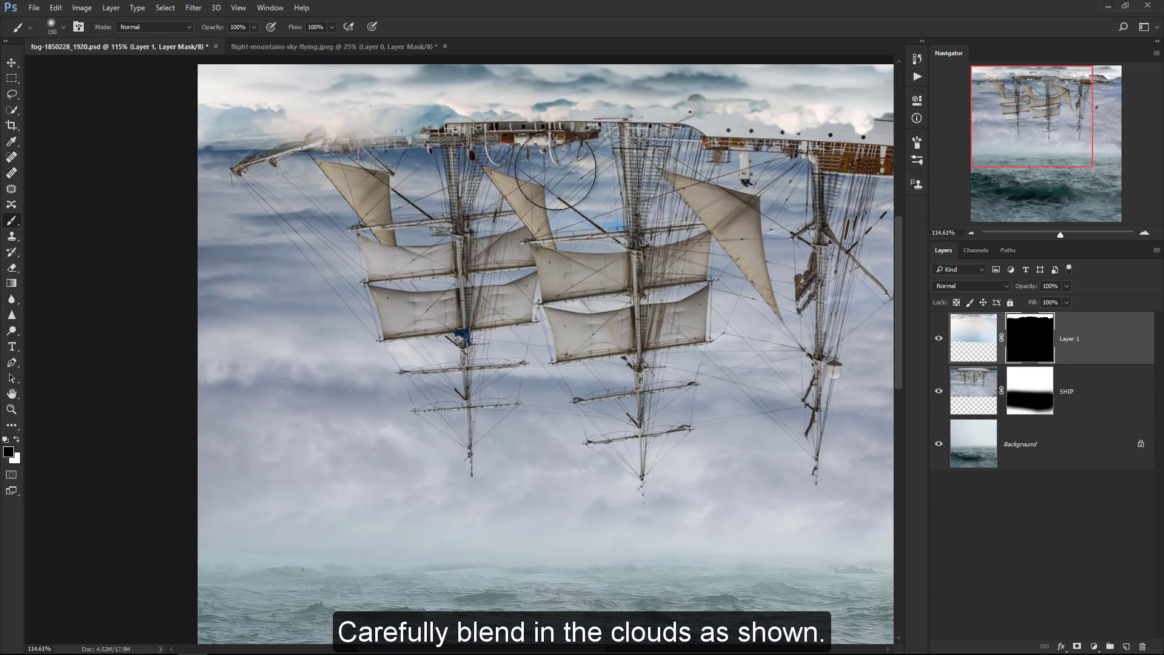
pyautogui.hscroll(5, 555, 170)
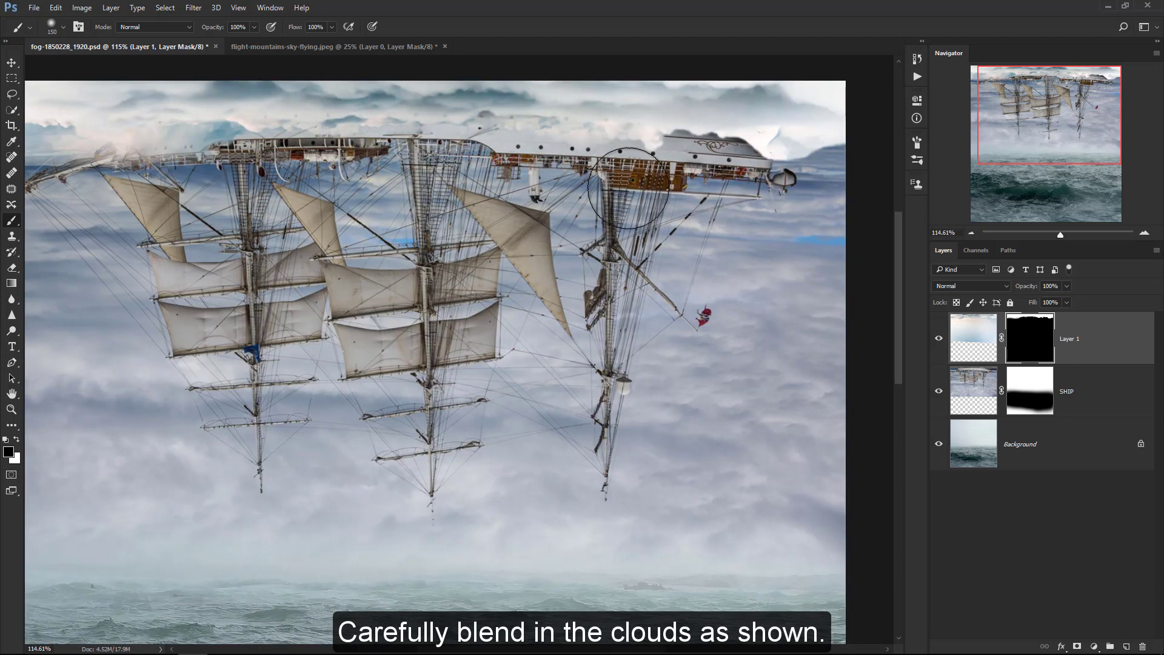
pyautogui.moveTo(629, 188); pyautogui.dragTo(740, 220)
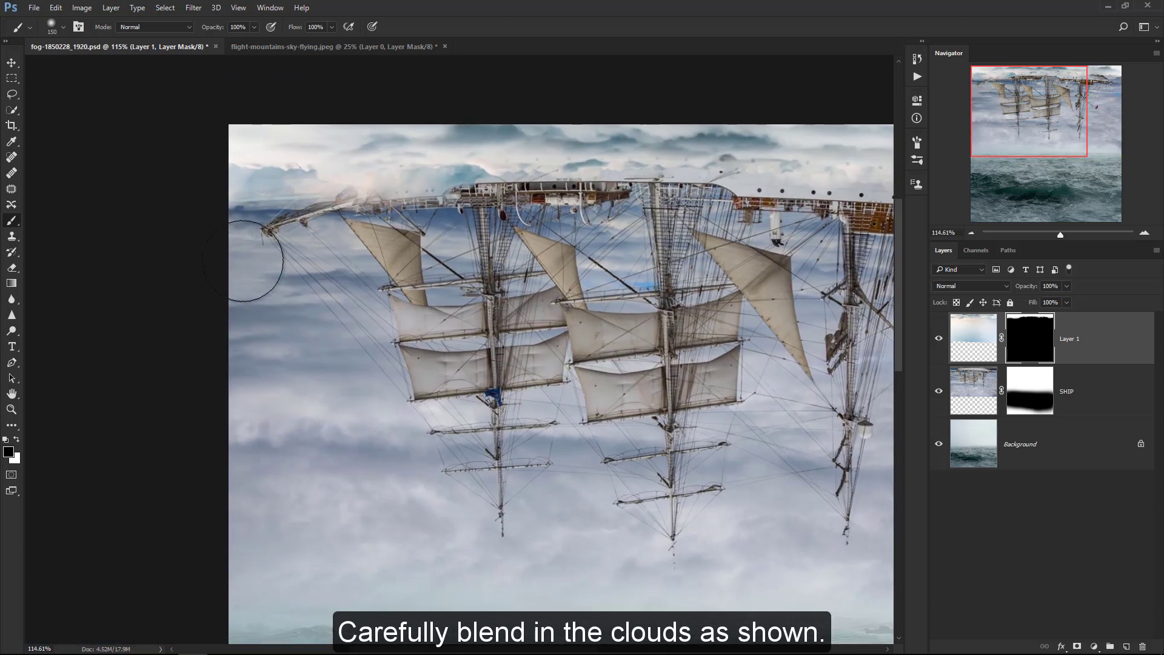
pyautogui.moveTo(384, 263); pyautogui.dragTo(256, 271)
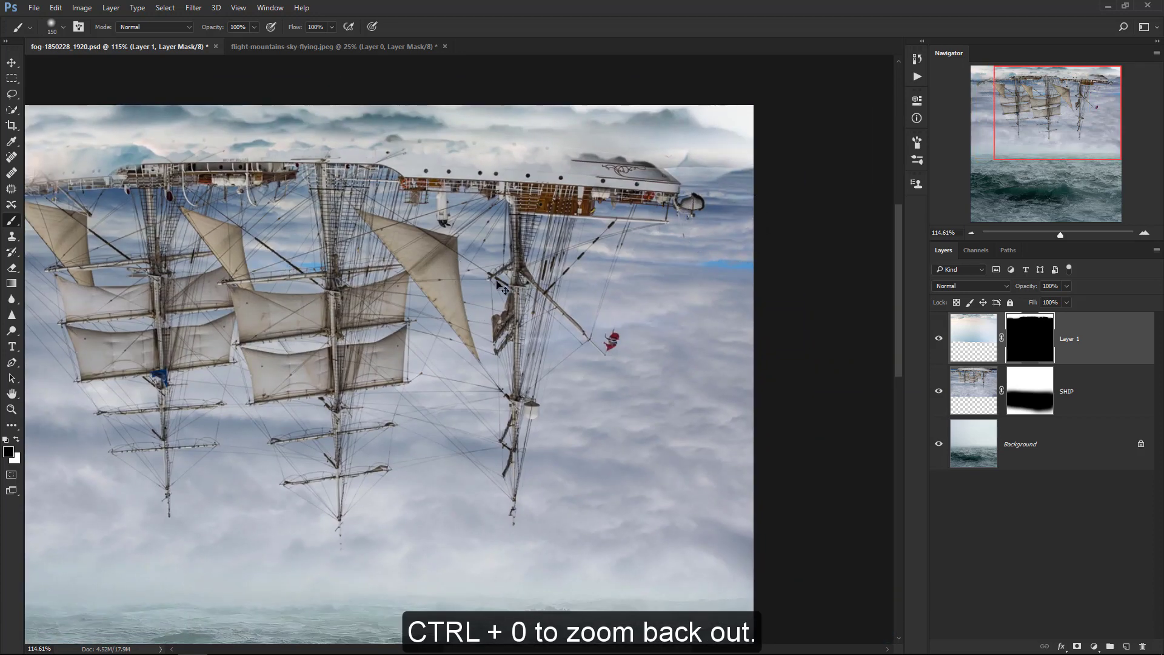
# Step: Fit the composite on screen and rename the cloud layer to CLOUDS
pyautogui.hotkey('ctrl', '0')
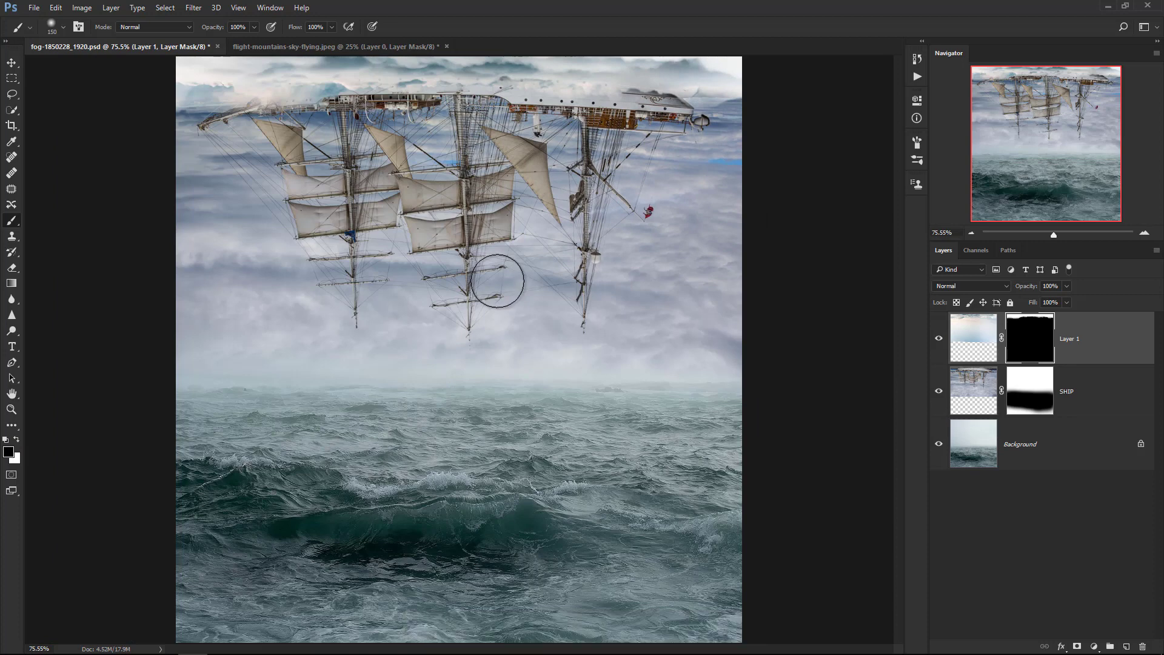
pyautogui.doubleClick(1069, 339)
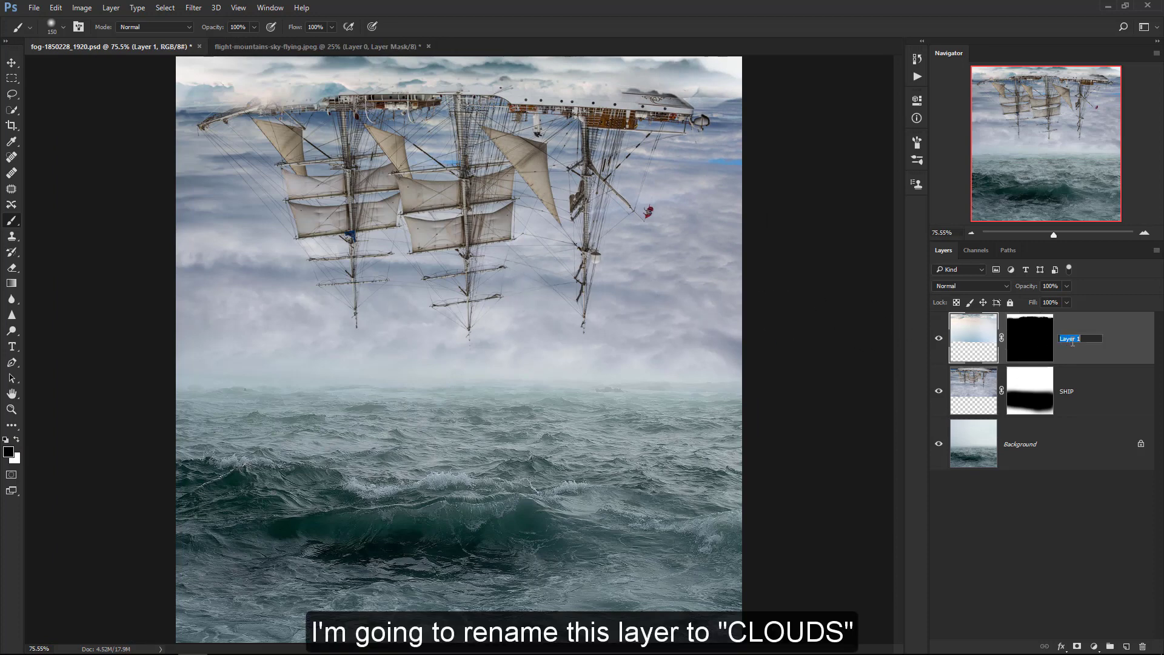
pyautogui.write('CLOUDS')
pyautogui.press('Return')
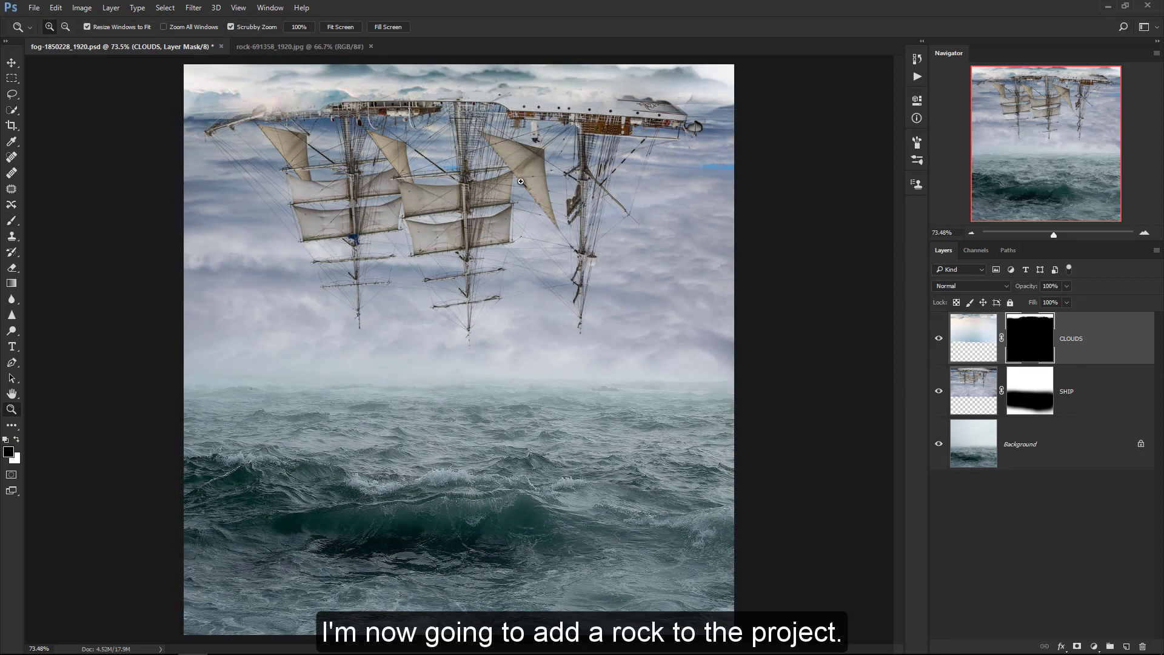
# Step: Quick-select the large rock in rock-691358_1920.jpg, excluding the water, and mask out everything else
pyautogui.click(339, 47)
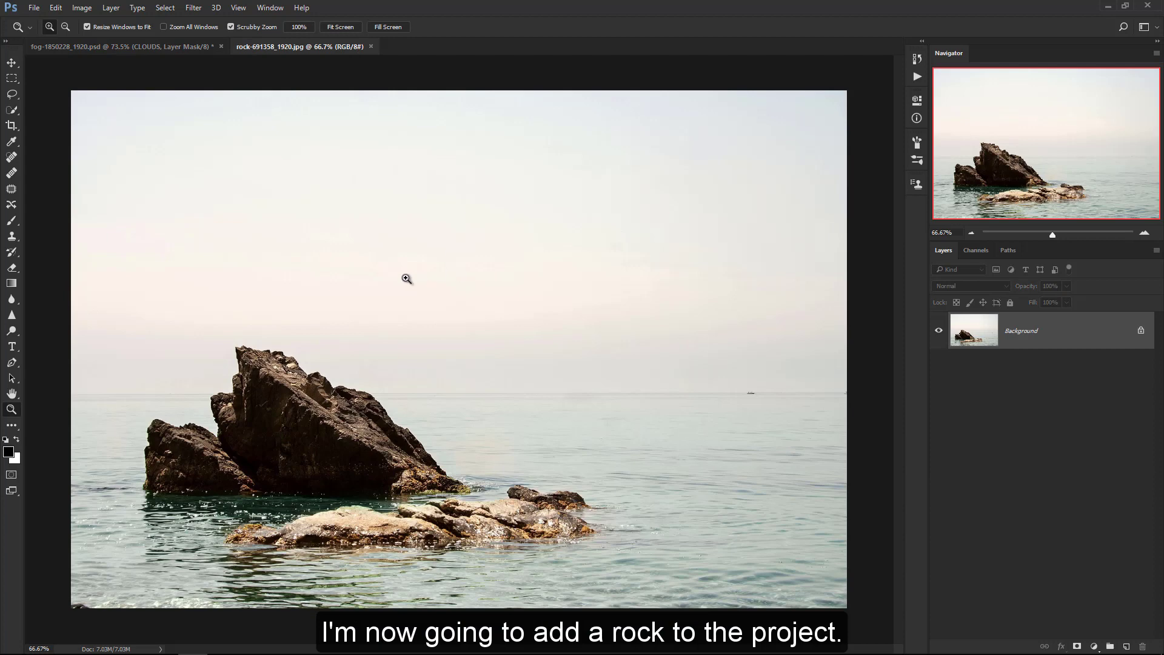
pyautogui.moveTo(229, 425); pyautogui.dragTo(255, 432)
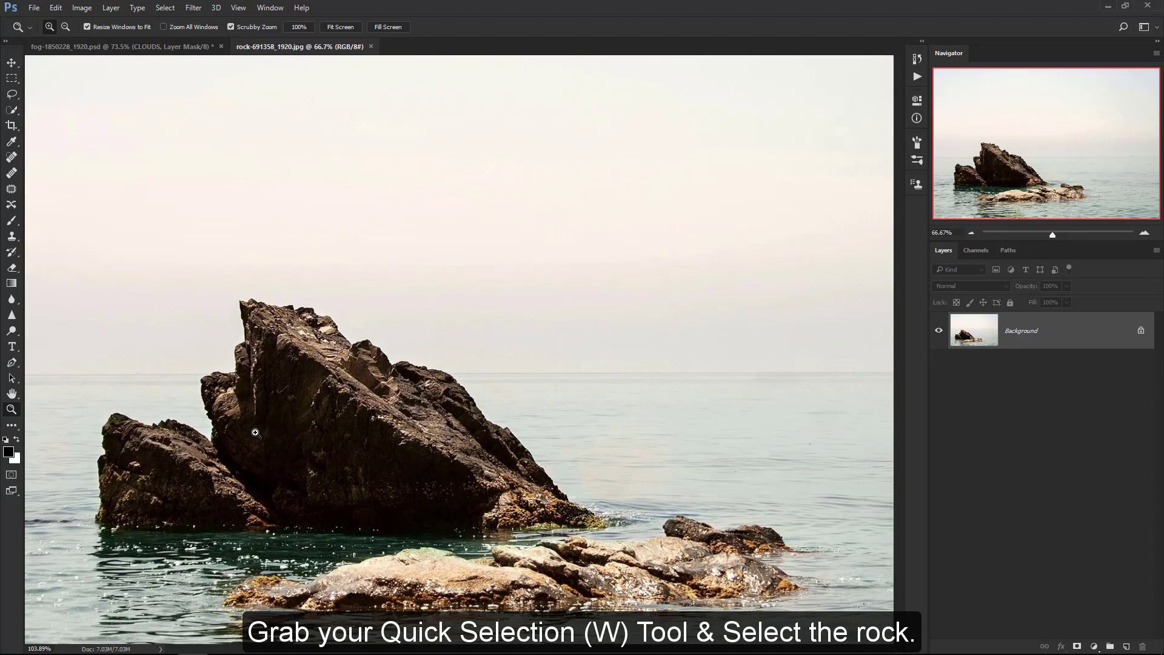
pyautogui.press('w')
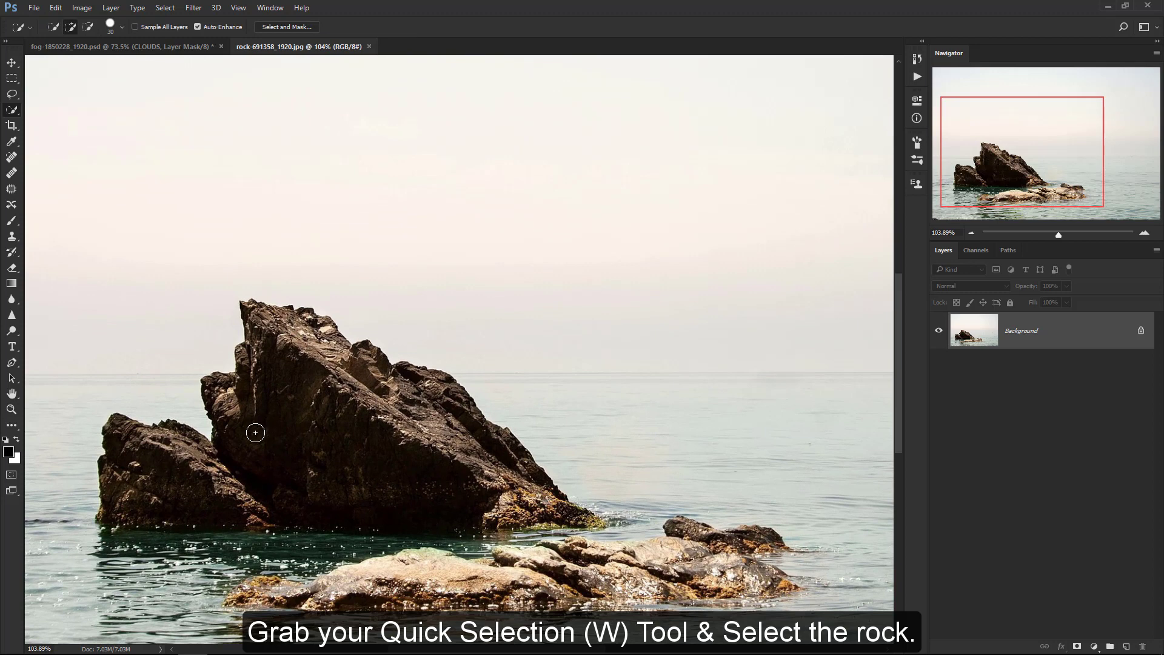
pyautogui.moveTo(263, 427)
pyautogui.mouseDown()
pyautogui.moveTo(286, 335)
pyautogui.moveTo(516, 489)
pyautogui.moveTo(139, 468)
pyautogui.mouseUp()
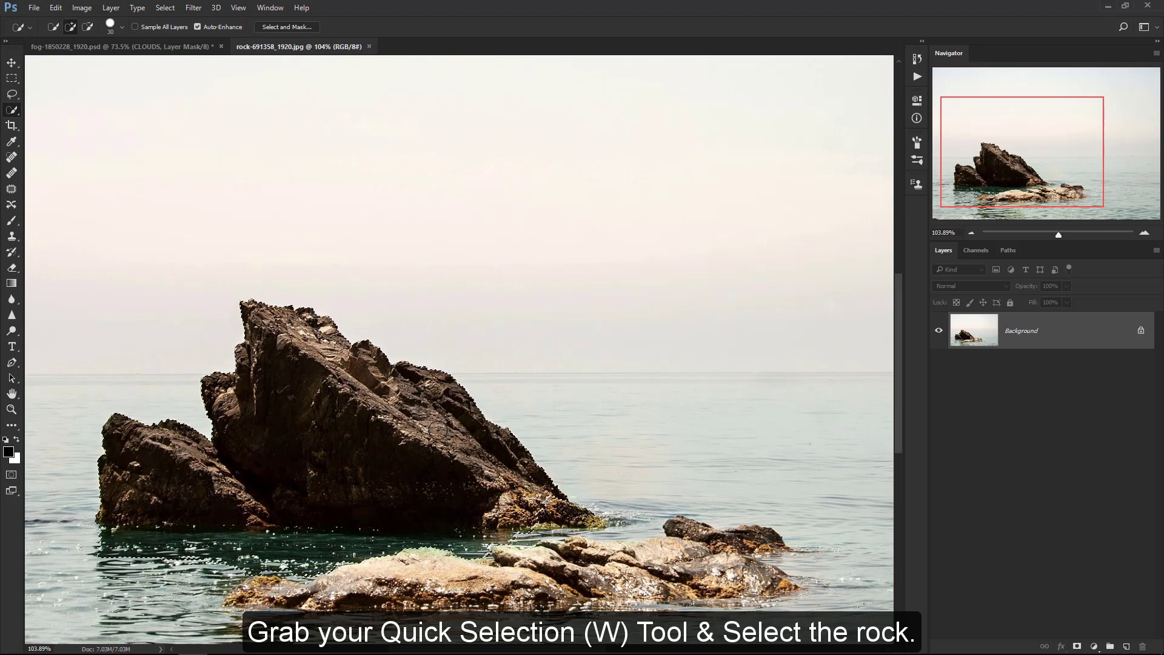
pyautogui.moveTo(294, 507)
pyautogui.mouseDown()
pyautogui.moveTo(230, 566)
pyautogui.moveTo(491, 561)
pyautogui.moveTo(109, 540)
pyautogui.moveTo(259, 563)
pyautogui.mouseUp()
pyautogui.moveTo(549, 504)
pyautogui.mouseDown()
pyautogui.moveTo(592, 513)
pyautogui.moveTo(590, 489)
pyautogui.moveTo(598, 502)
pyautogui.mouseUp()
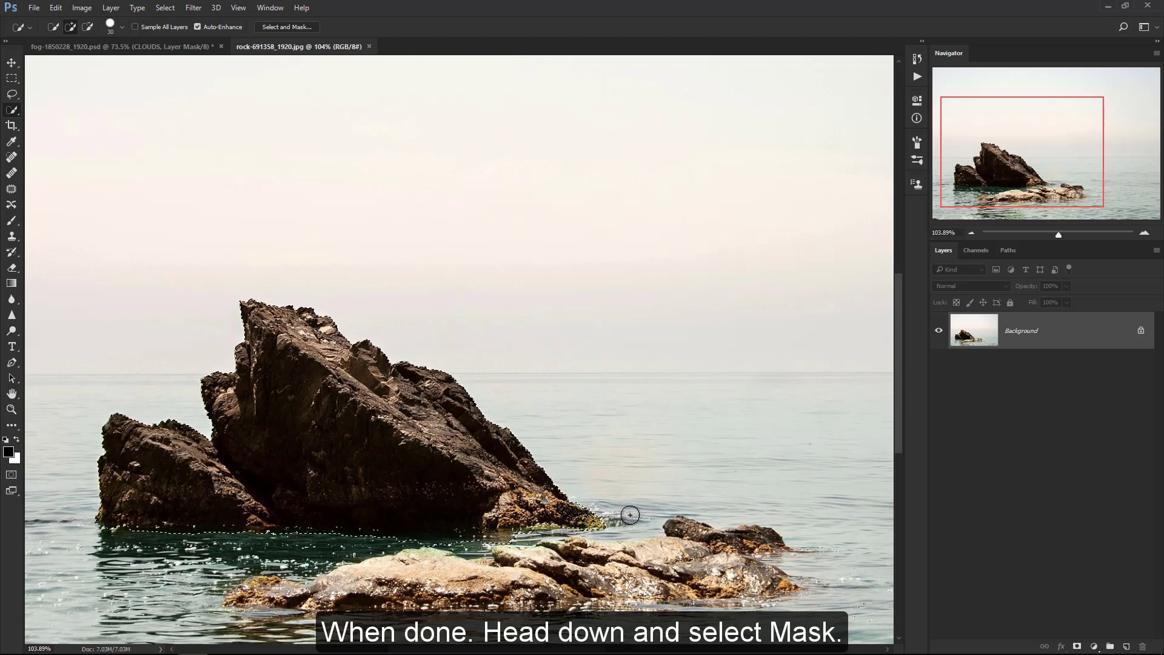
pyautogui.click(1078, 645)
# Step: Drag the masked rock into the sea composite
pyautogui.press('v')
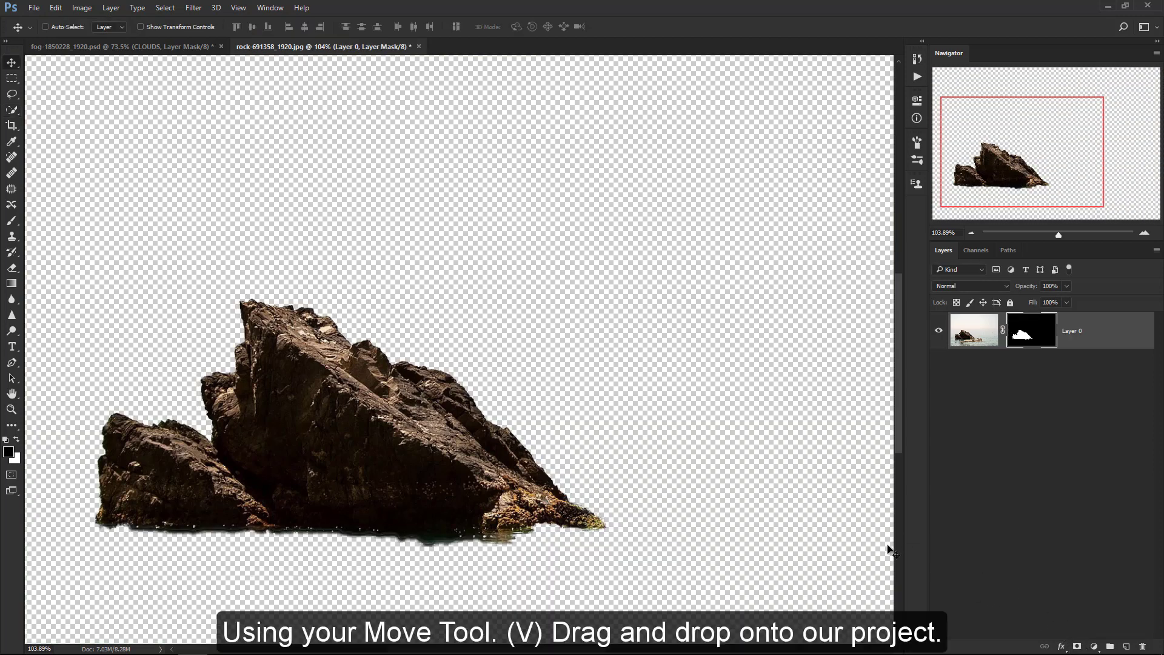
pyautogui.moveTo(397, 391); pyautogui.dragTo(190, 91)
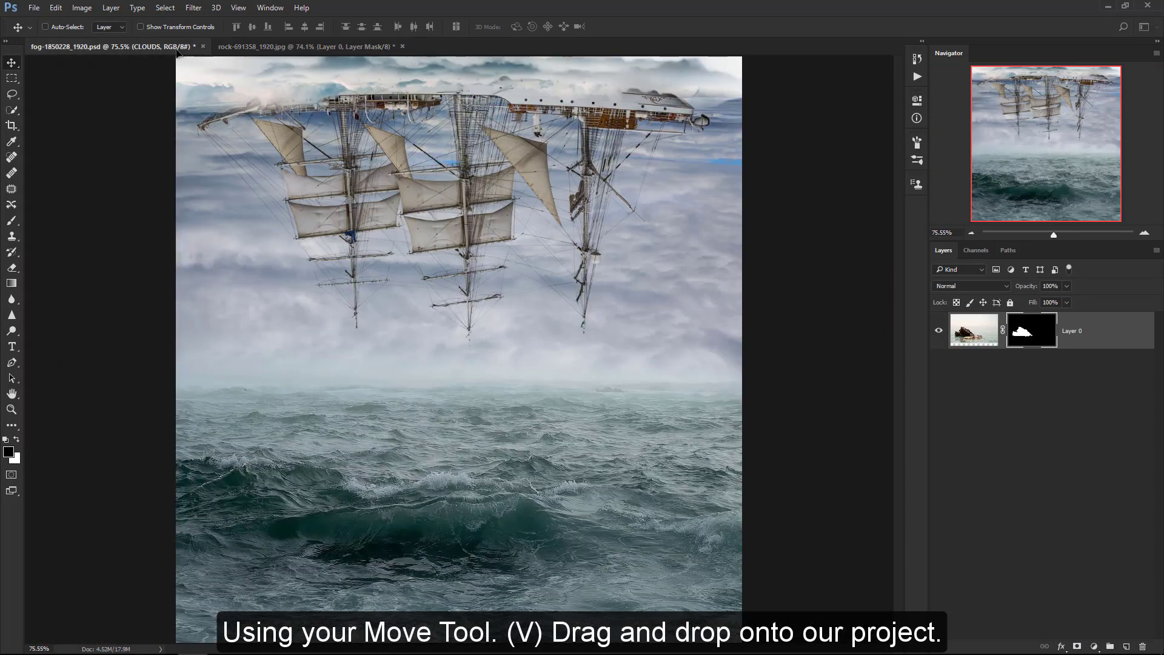
pyautogui.moveTo(189, 91); pyautogui.dragTo(463, 525)
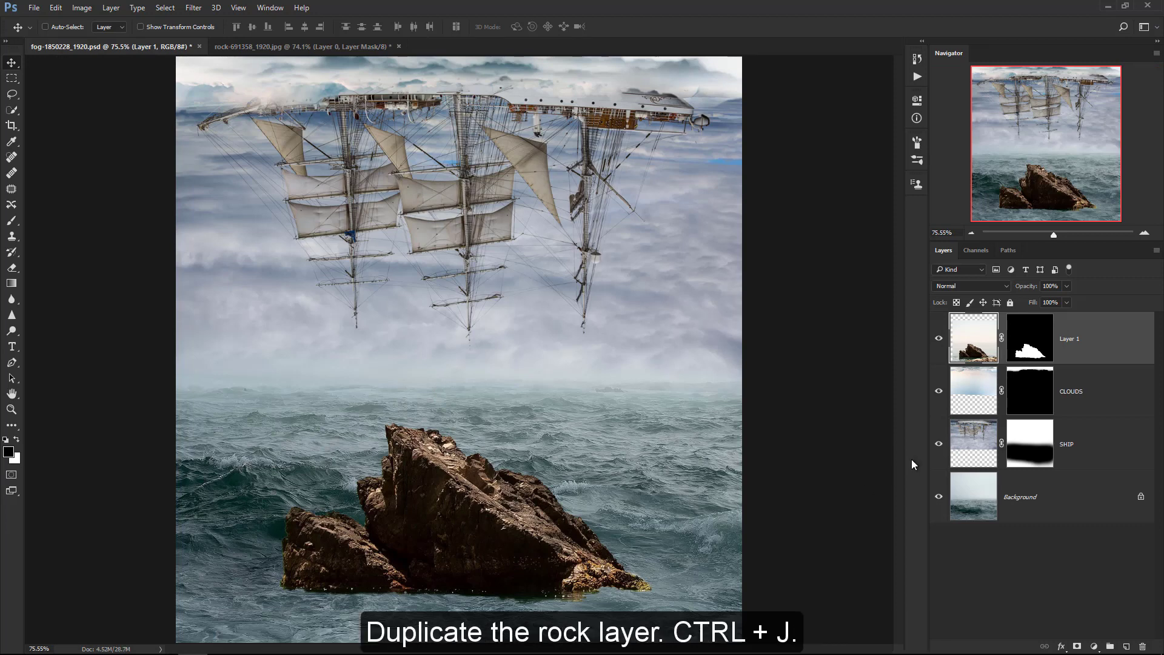
# Step: Duplicate the rock layer, hide the original, apply the copy's mask, and rename it ROCK
pyautogui.hotkey('ctrl', 'j')
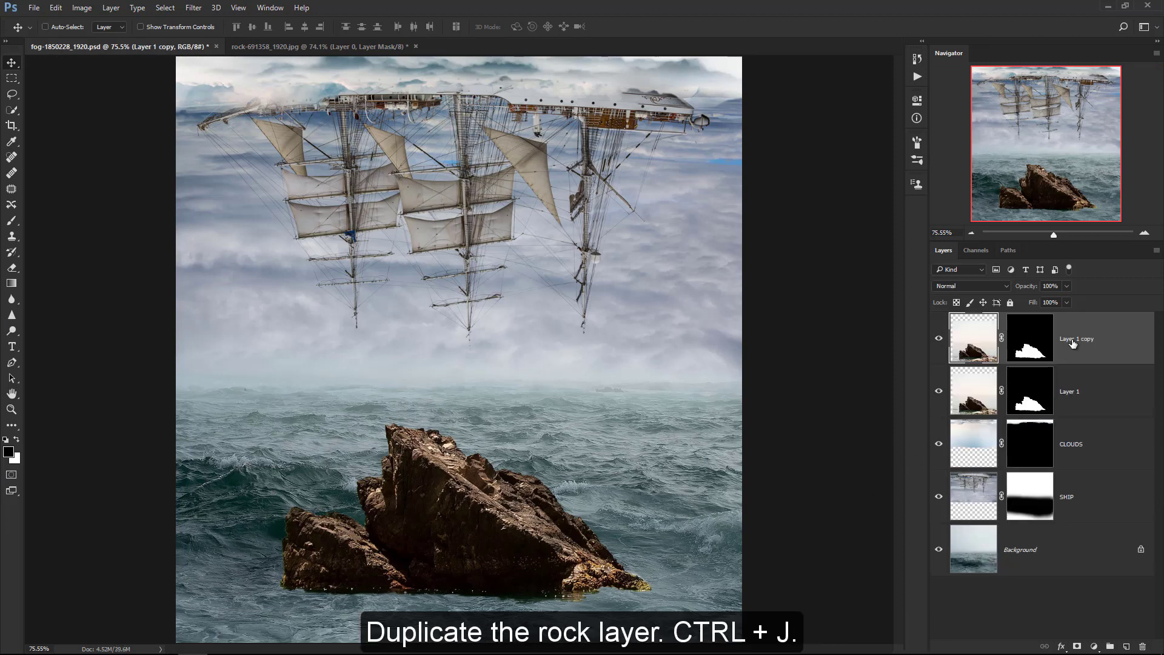
pyautogui.click(939, 392)
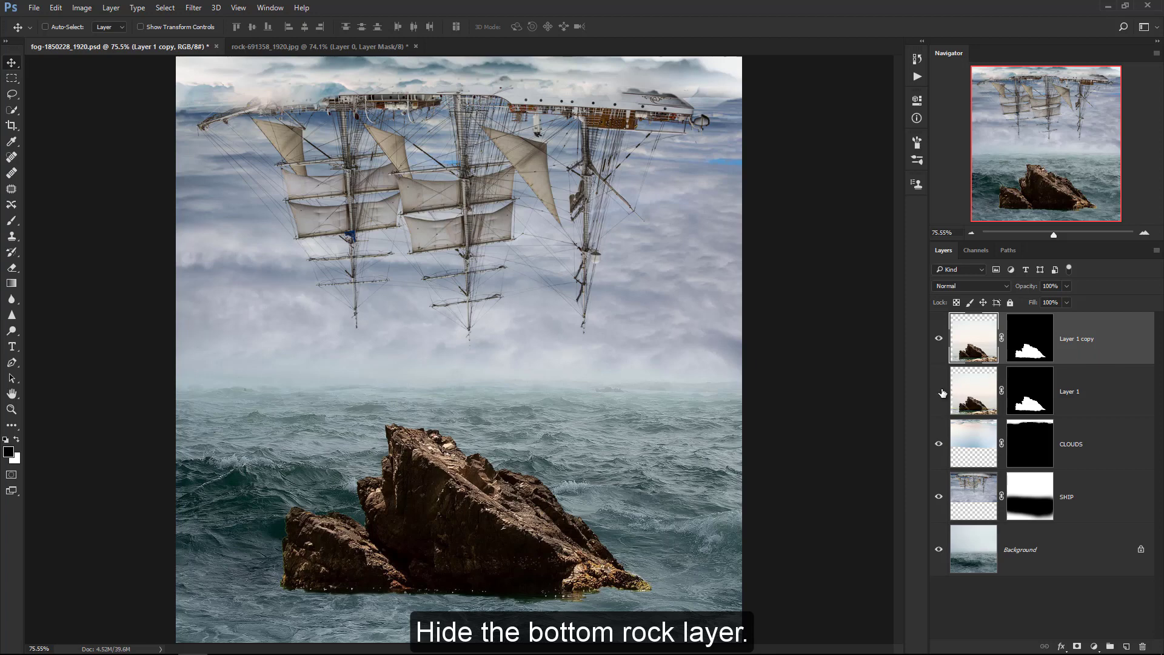
pyautogui.rightClick(1026, 346)
pyautogui.click(1027, 374)
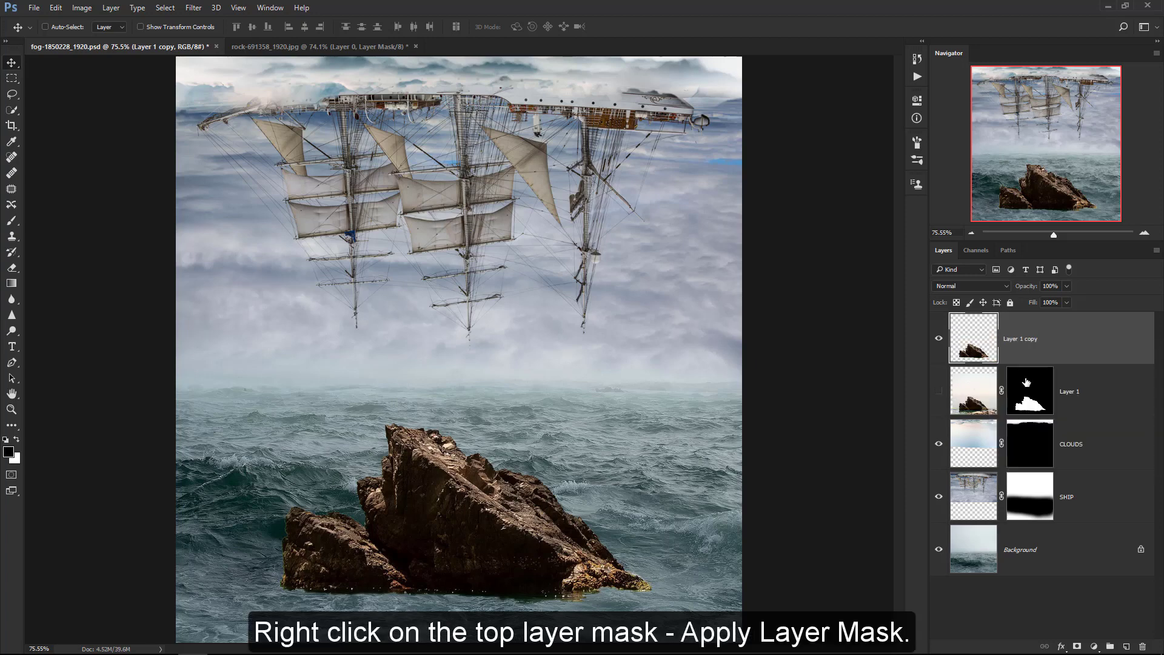
pyautogui.doubleClick(1025, 339)
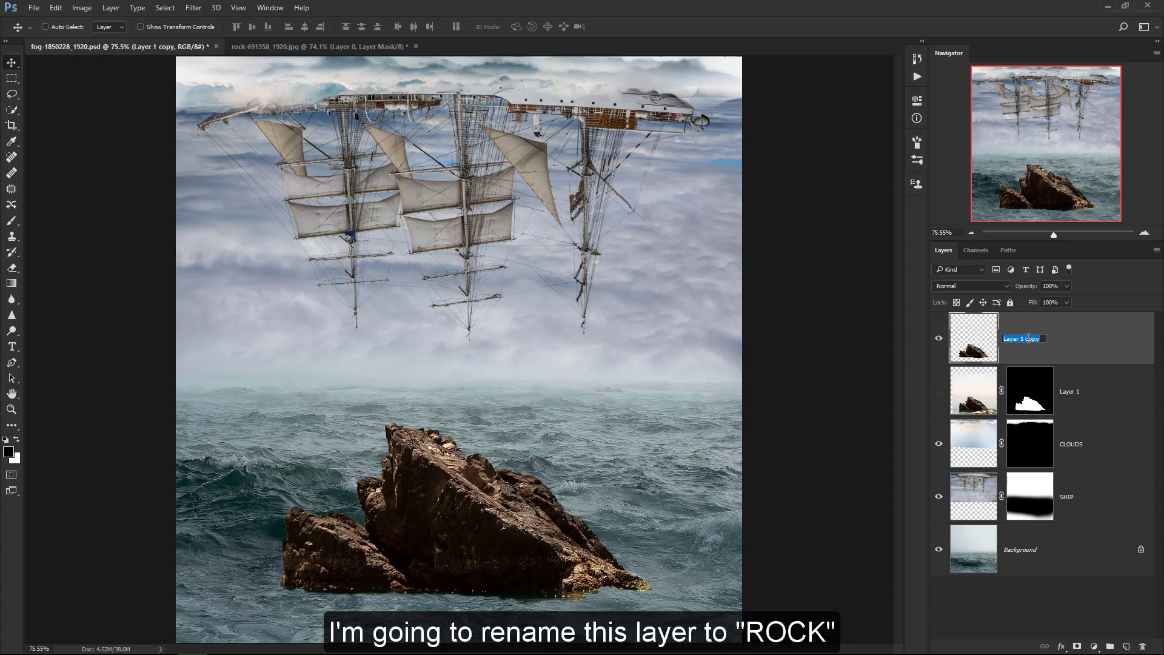
pyautogui.write('ROCK')
pyautogui.press('Return')
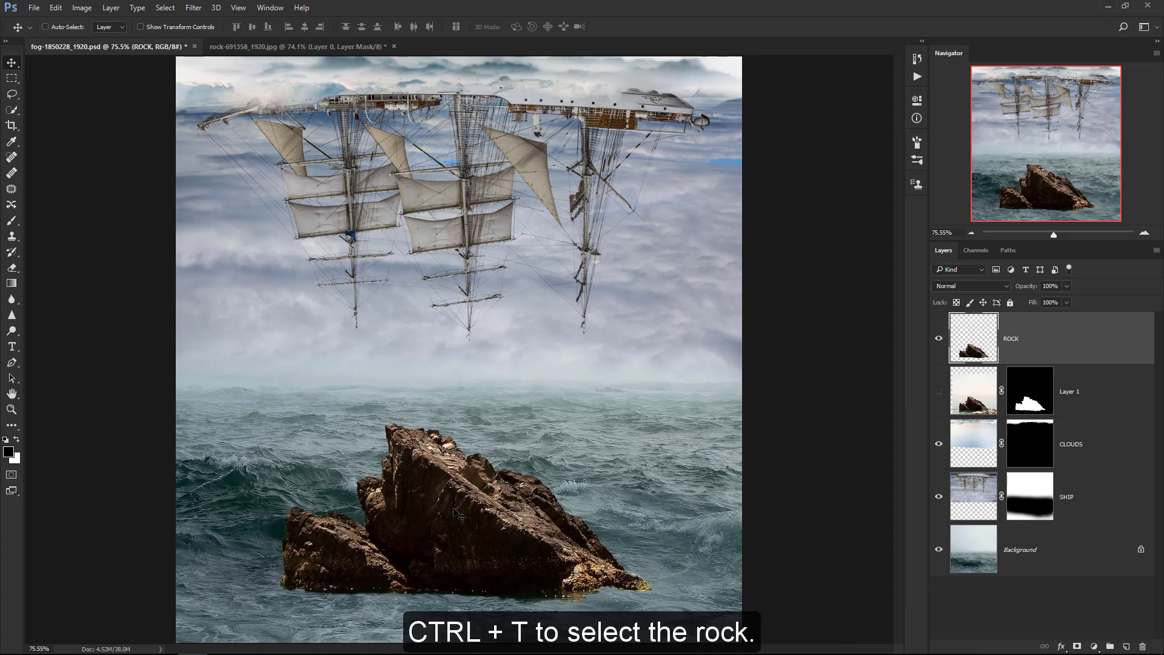
# Step: Scale the rock to about 86%, tilt it about 6° counter-clockwise, and seat it at the sea's bottom edge
pyautogui.hotkey('ctrl', 't')
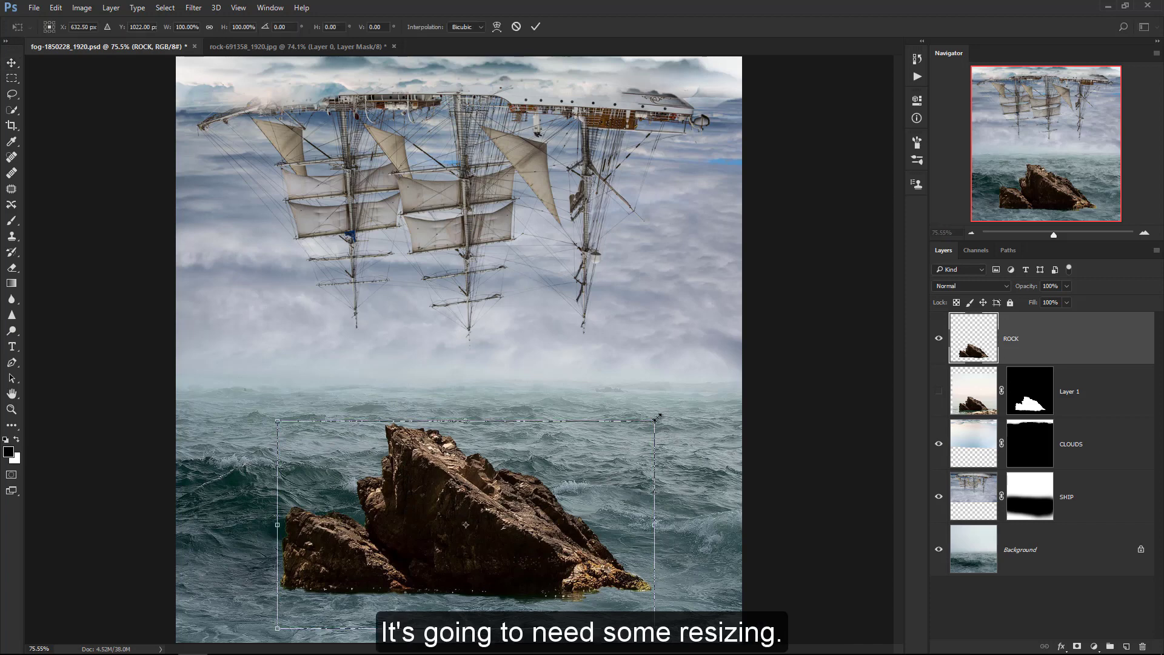
pyautogui.moveTo(656, 419); pyautogui.dragTo(627, 436)
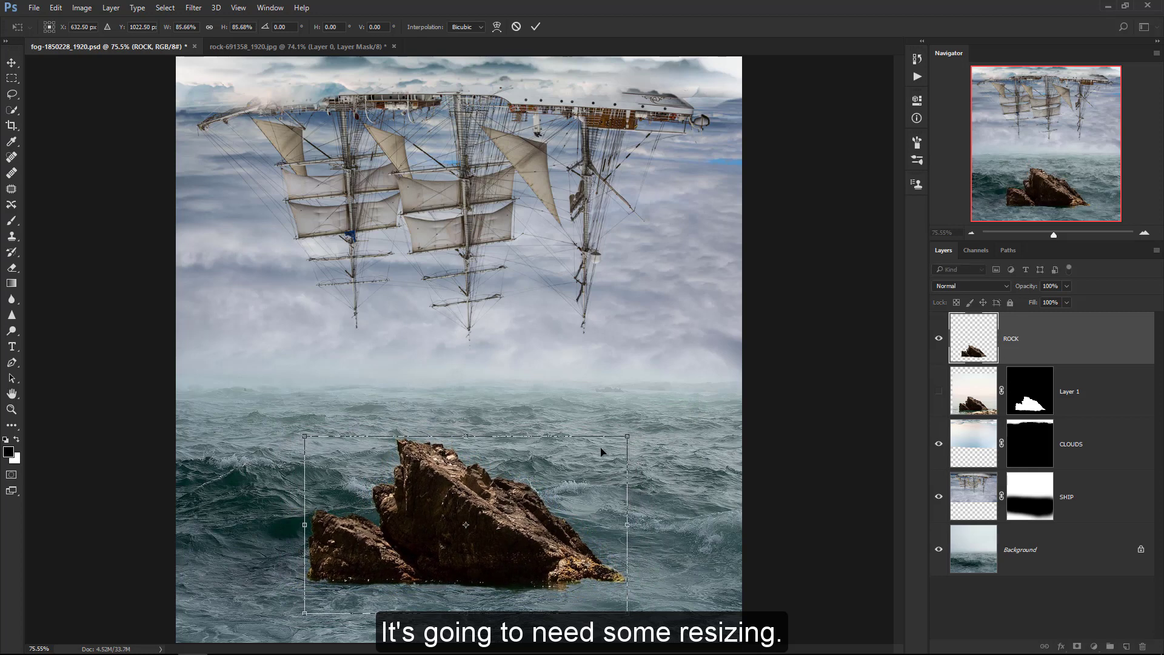
pyautogui.moveTo(516, 505); pyautogui.dragTo(509, 554)
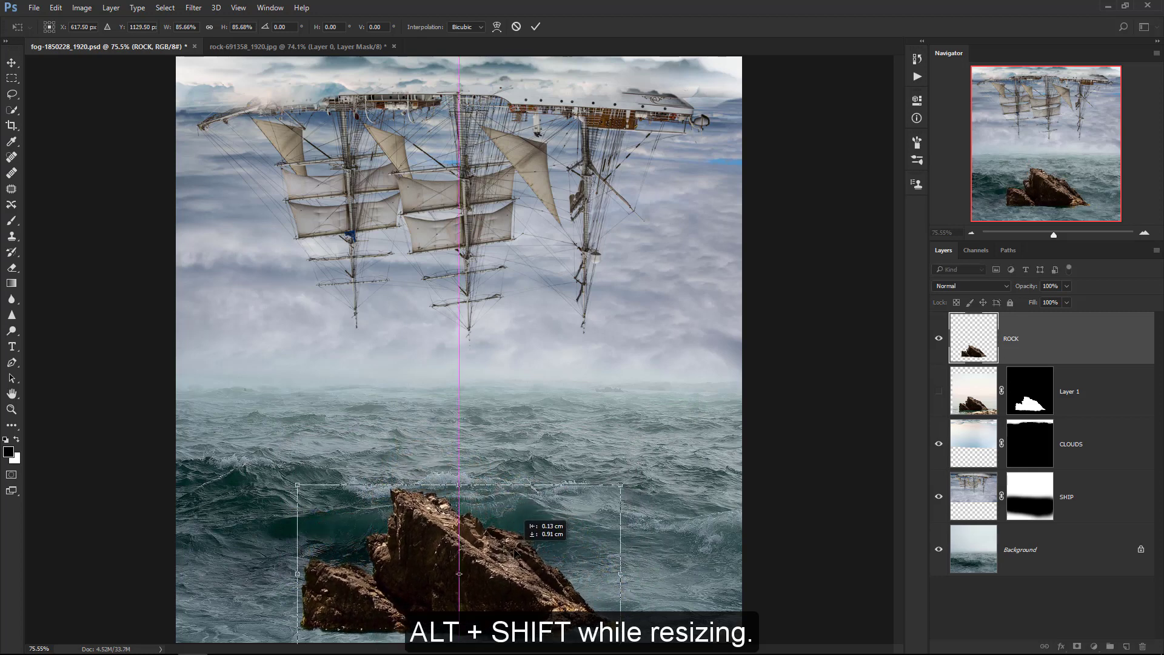
pyautogui.moveTo(640, 550); pyautogui.dragTo(647, 527)
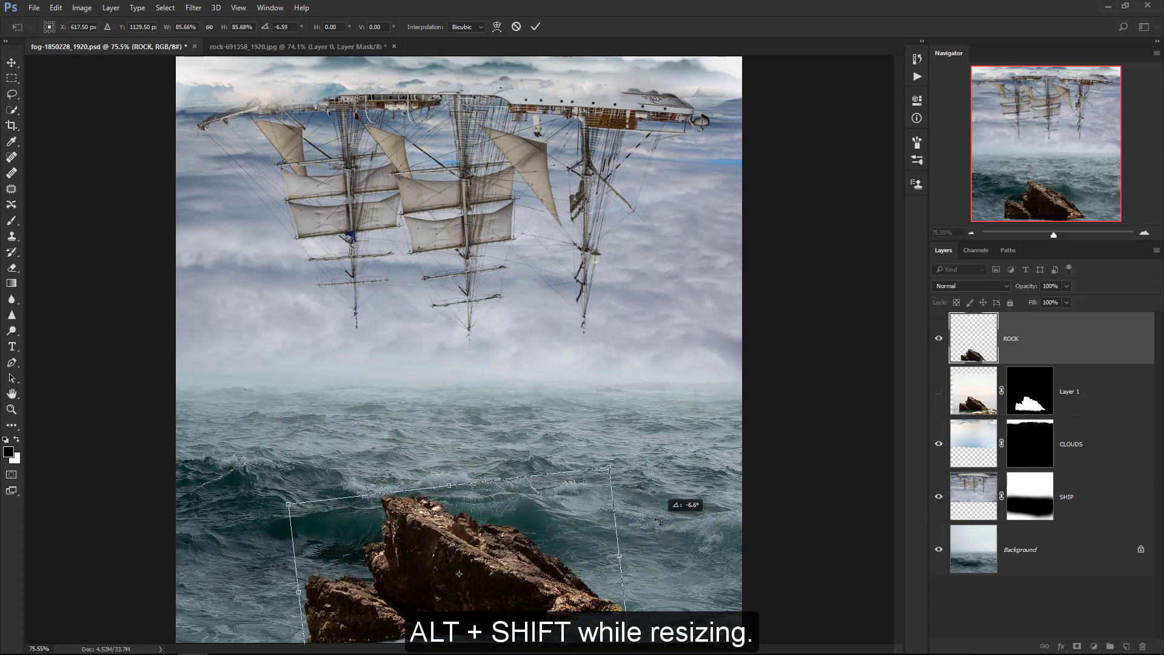
pyautogui.moveTo(544, 549)
pyautogui.mouseDown()
pyautogui.moveTo(527, 557)
pyautogui.moveTo(540, 557)
pyautogui.mouseUp()
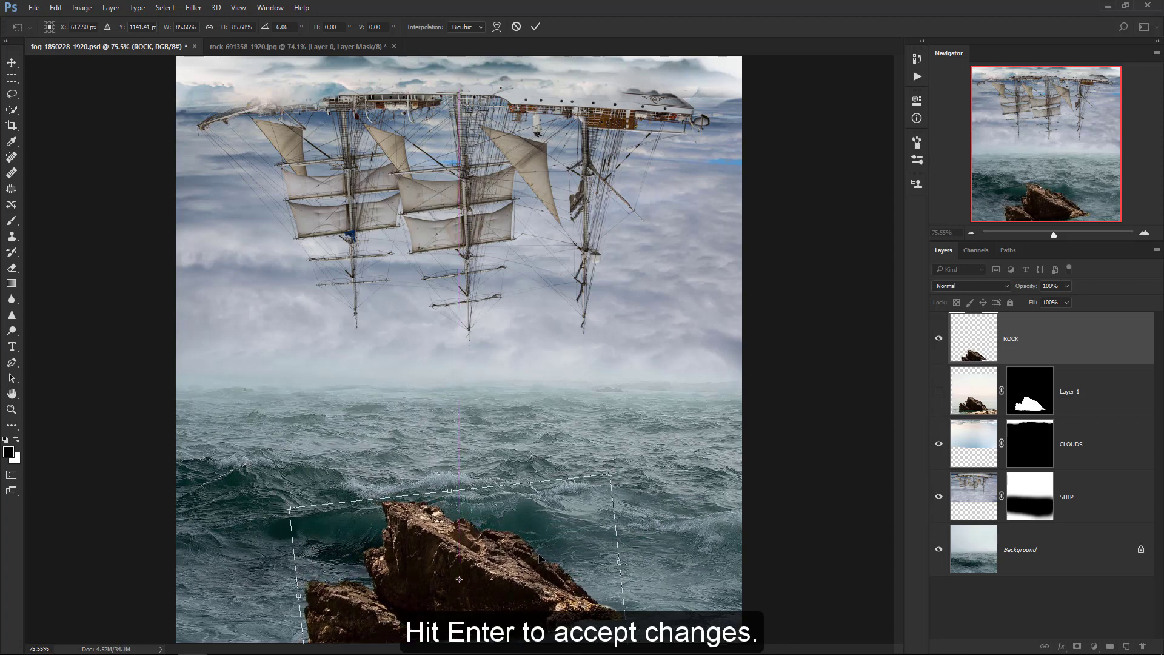
pyautogui.press('Return')
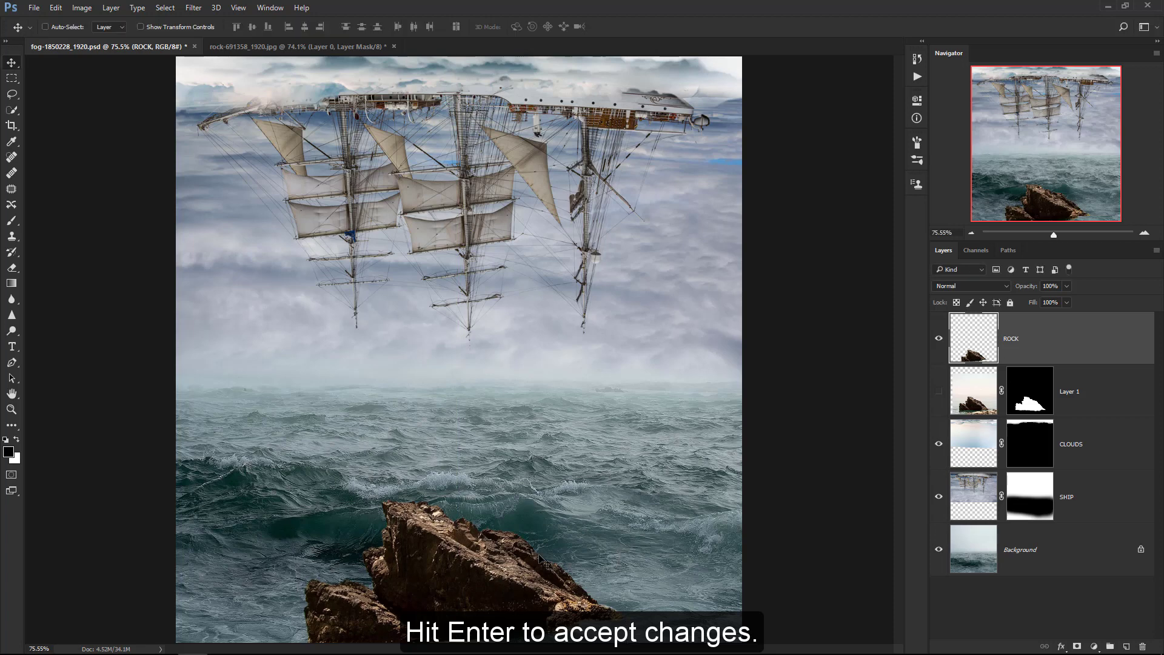
# Step: Add a mask to ROCK and paint away the rock's lower-left tip at 100% brush opacity
pyautogui.click(1077, 647)
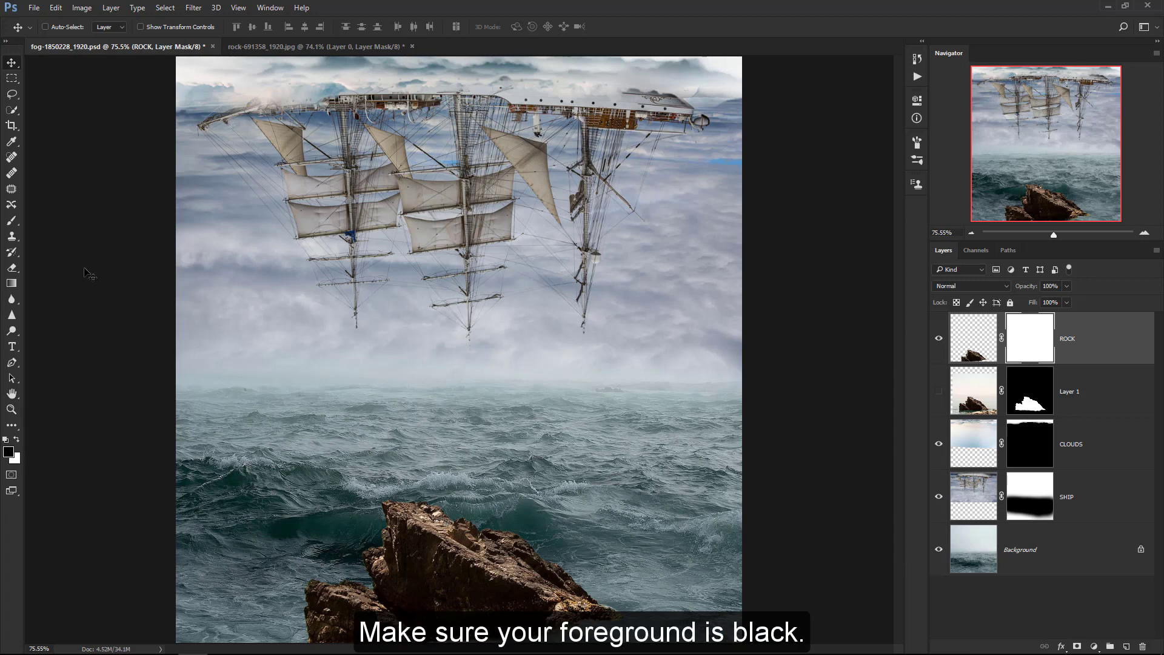
pyautogui.click(12, 221)
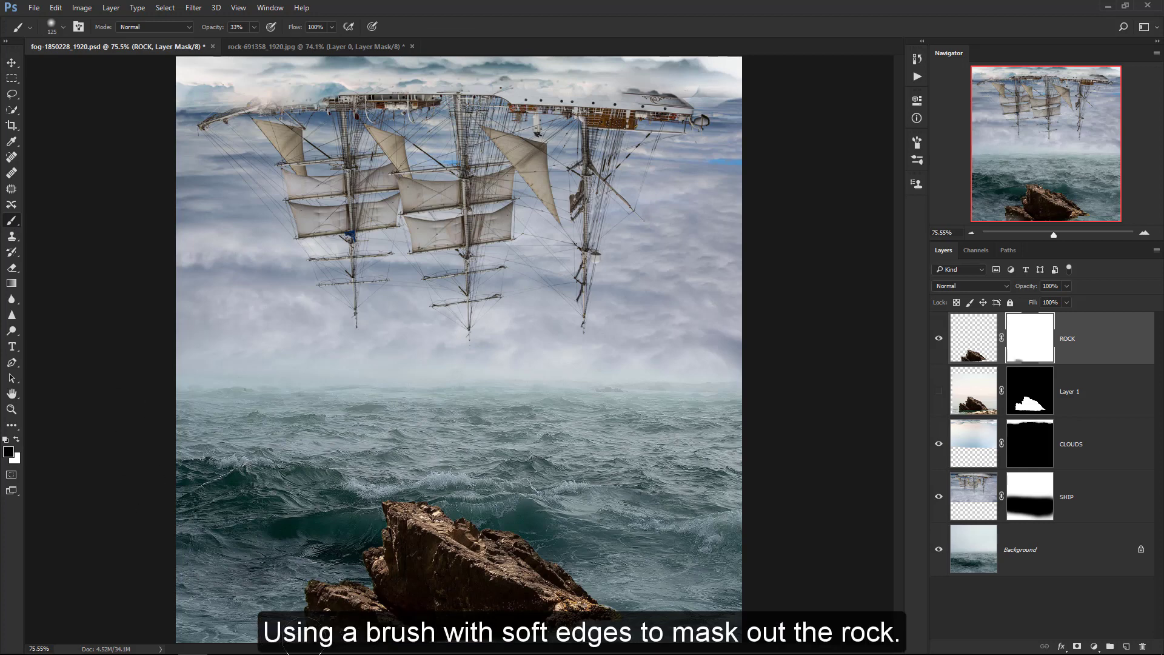
pyautogui.moveTo(299, 611); pyautogui.dragTo(315, 599)
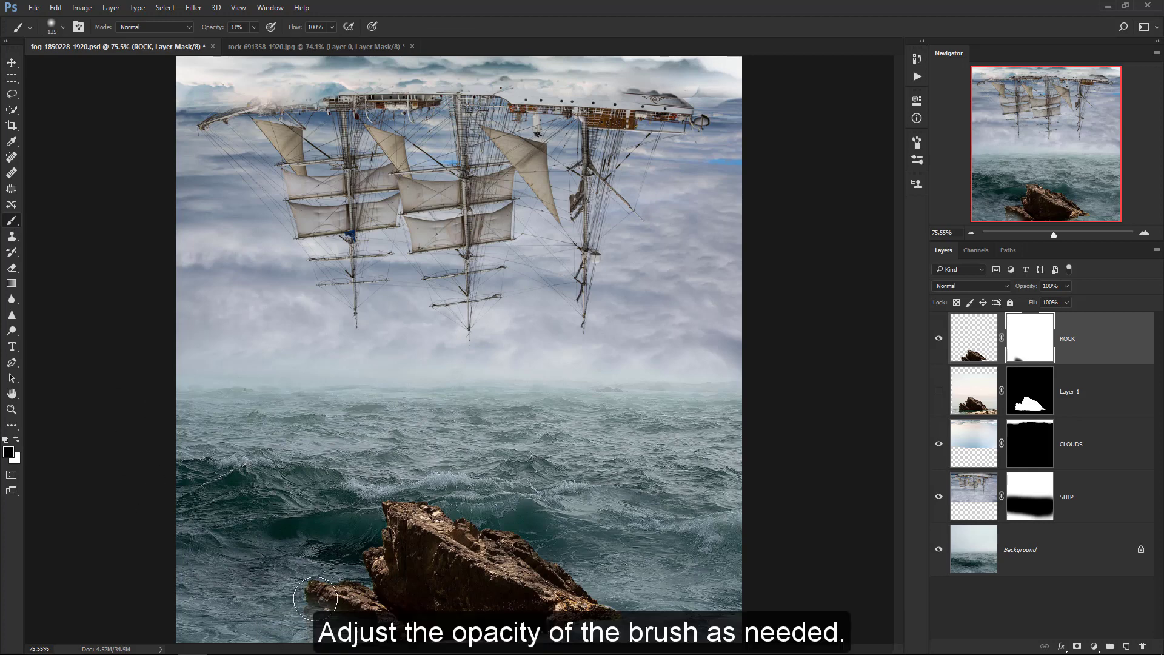
pyautogui.click(212, 30)
pyautogui.write('100')
pyautogui.press('Return')
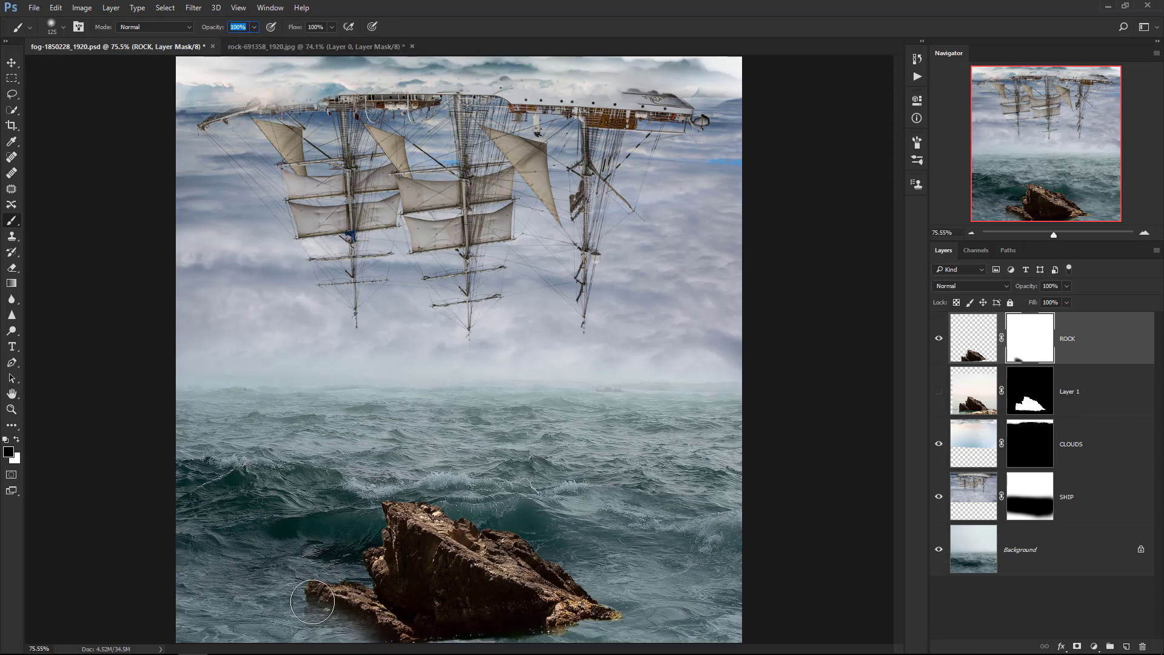
pyautogui.moveTo(312, 602)
pyautogui.mouseDown()
pyautogui.moveTo(393, 633)
pyautogui.moveTo(530, 641)
pyautogui.moveTo(606, 622)
pyautogui.moveTo(421, 633)
pyautogui.mouseUp()
# Step: With a larger, lower-opacity brush, fade the rock's bottom edge softly into the water
pyautogui.press('[')
pyautogui.press('[')
pyautogui.press('[')
pyautogui.press(']')
pyautogui.press(']')
pyautogui.press(']')
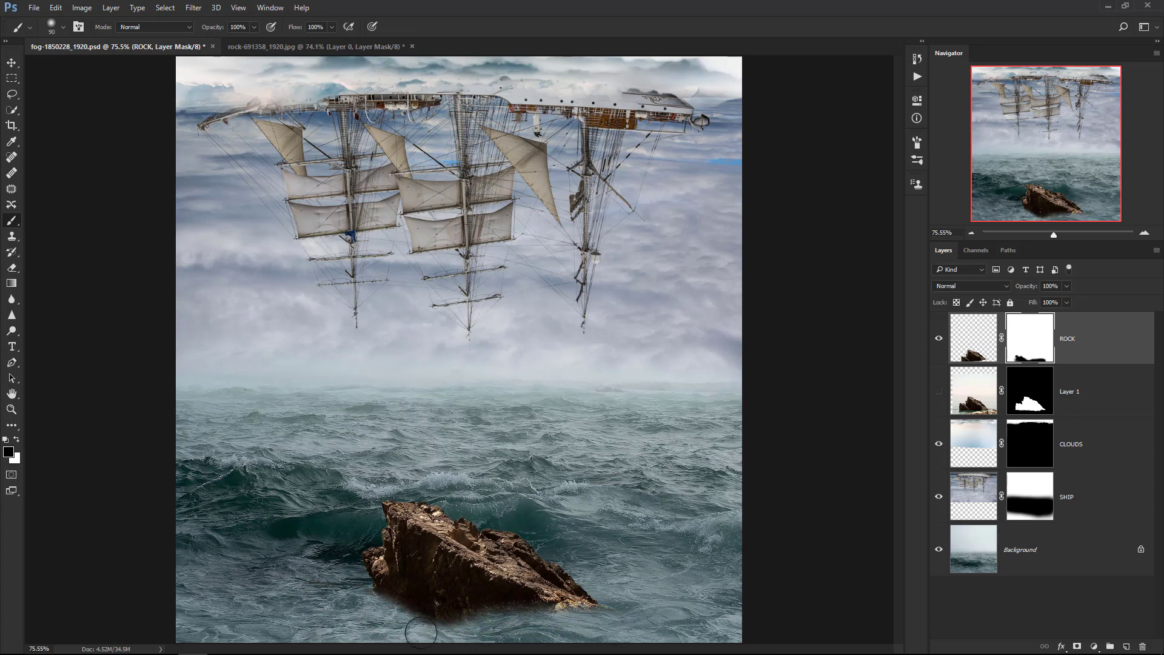
pyautogui.moveTo(215, 28); pyautogui.dragTo(207, 28)
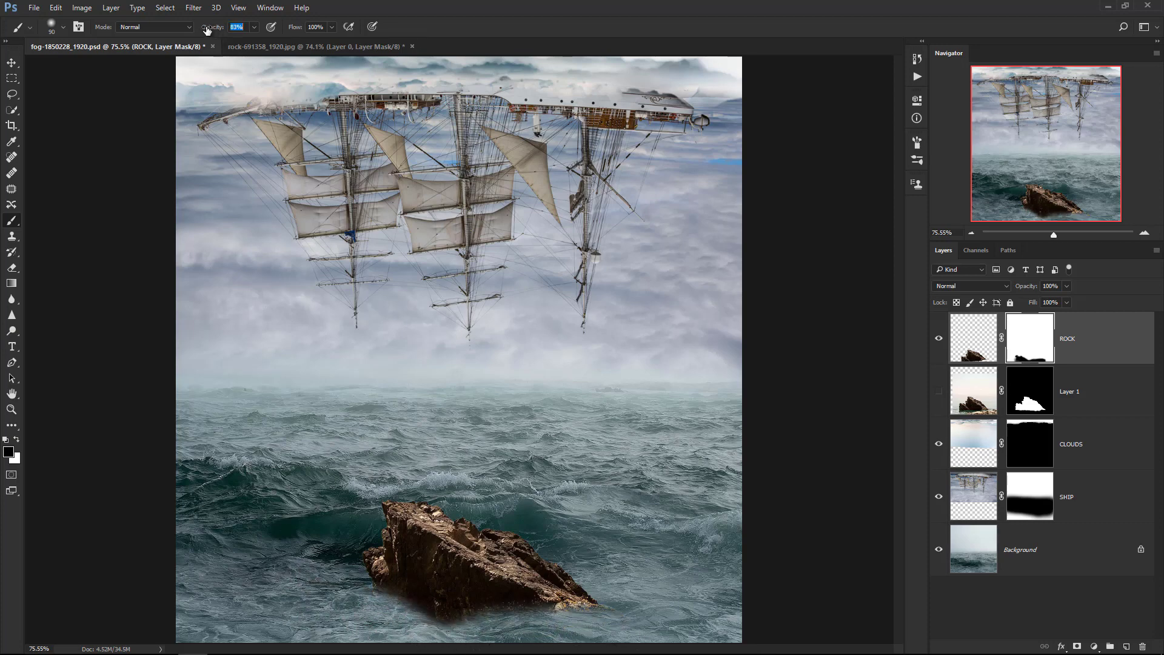
pyautogui.moveTo(363, 591)
pyautogui.mouseDown()
pyautogui.moveTo(404, 622)
pyautogui.moveTo(540, 637)
pyautogui.moveTo(600, 610)
pyautogui.moveTo(570, 616)
pyautogui.moveTo(549, 595)
pyautogui.moveTo(627, 590)
pyautogui.mouseUp()
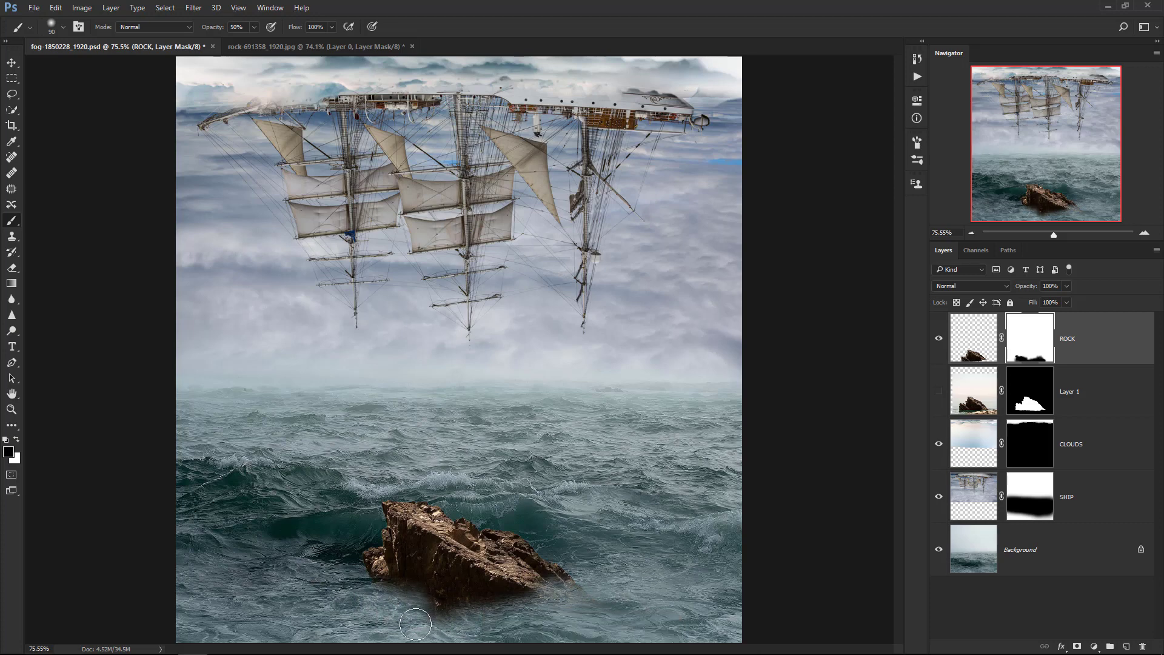
pyautogui.moveTo(401, 607); pyautogui.dragTo(461, 631)
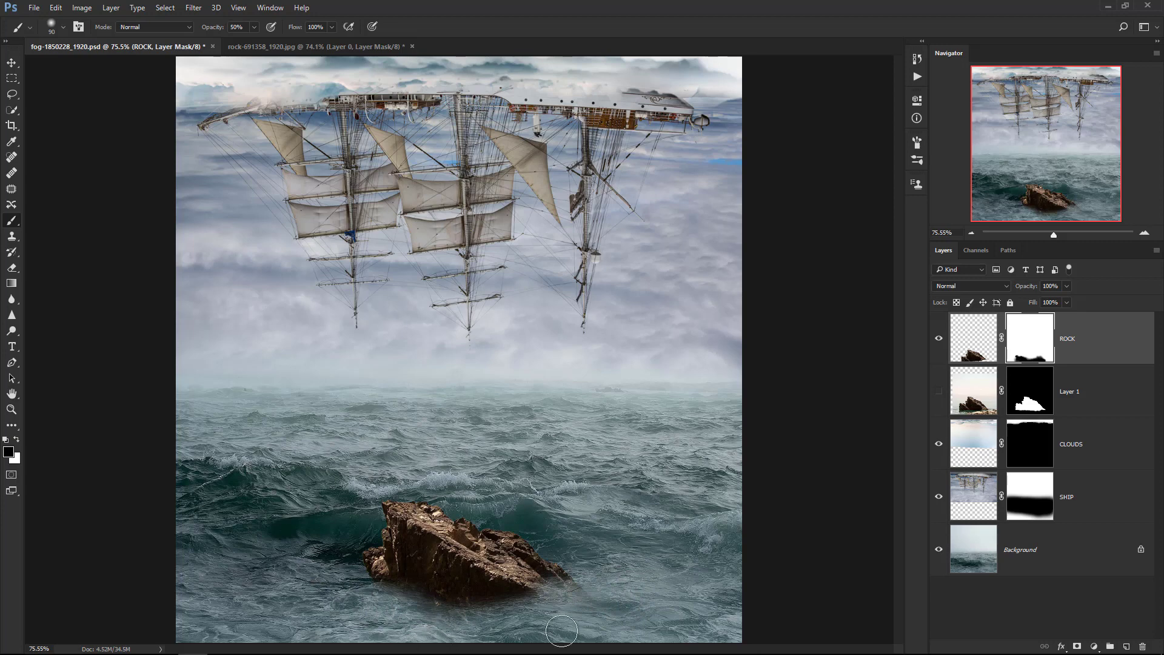
# Step: Nudge the rock slightly down and left, then restore full brush opacity
pyautogui.press('v')
pyautogui.moveTo(480, 567); pyautogui.dragTo(475, 584)
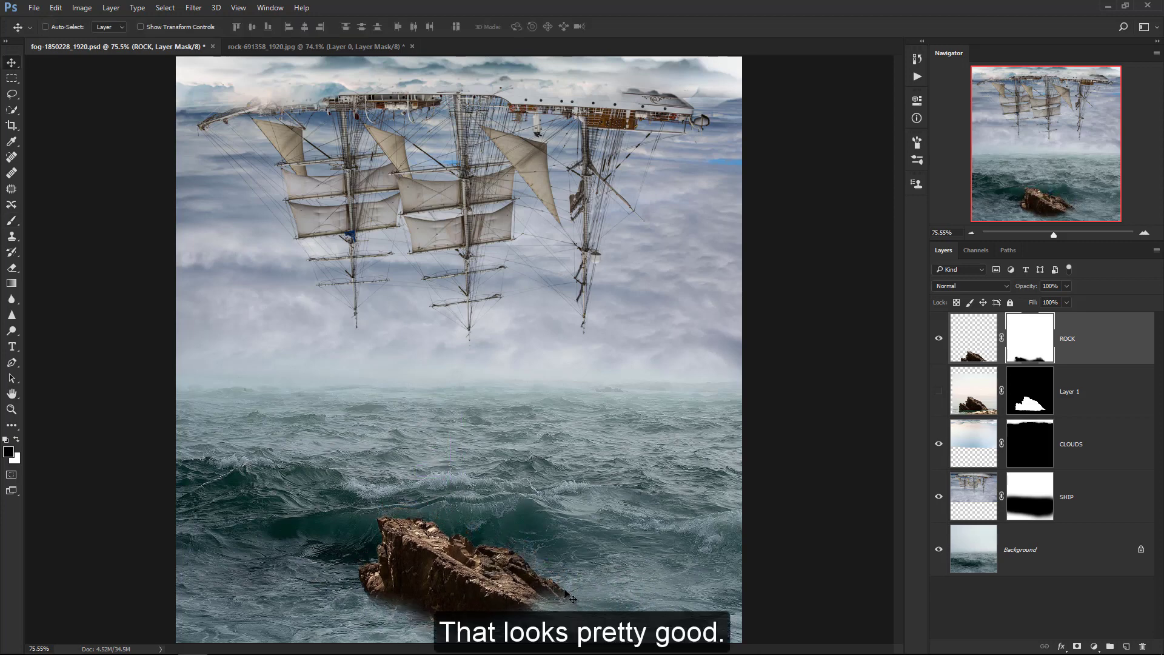
pyautogui.press('b')
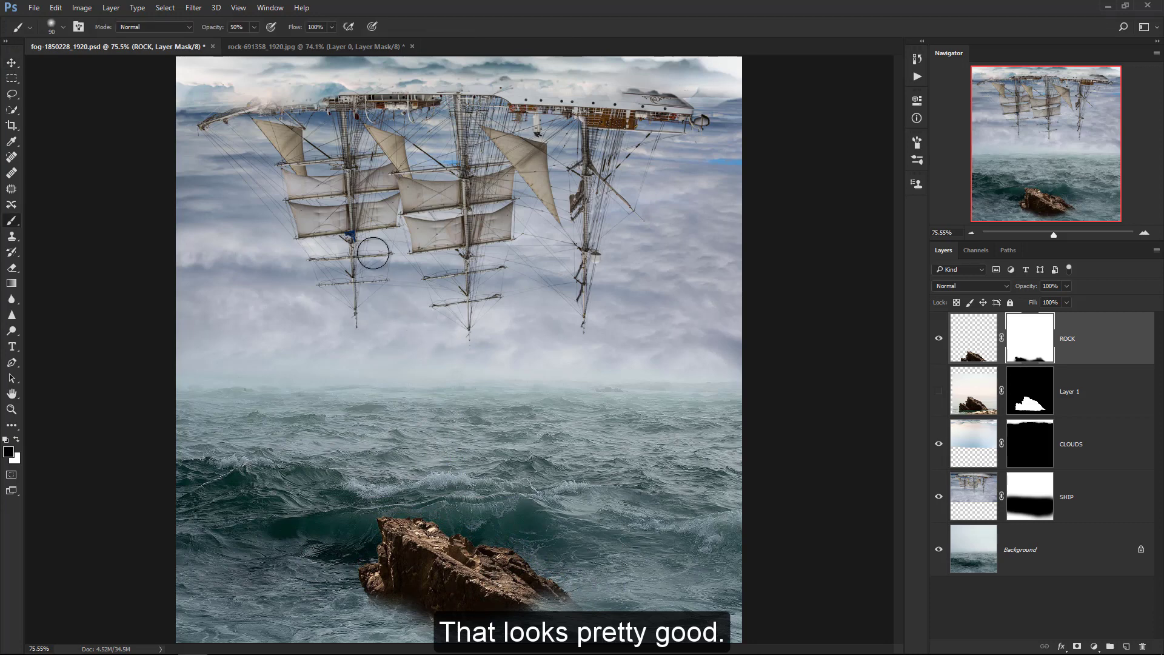
pyautogui.moveTo(226, 28); pyautogui.dragTo(240, 27)
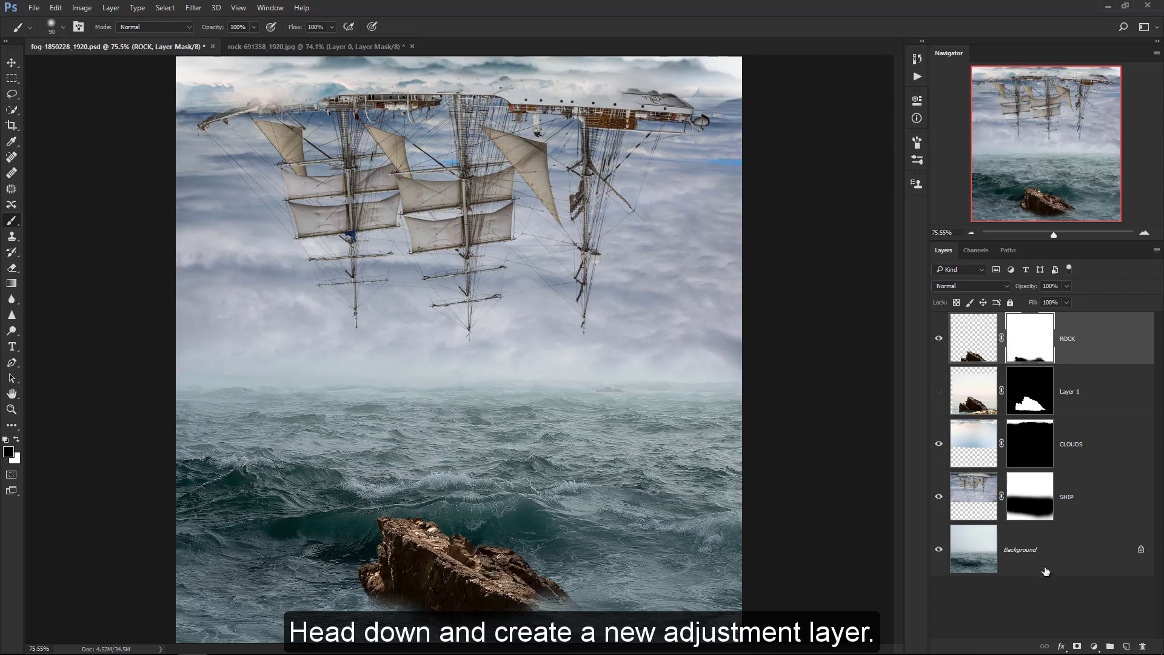
# Step: Add a Hue/Saturation layer clipped to ROCK with Saturation -75 and Lightness +3
pyautogui.click(1094, 647)
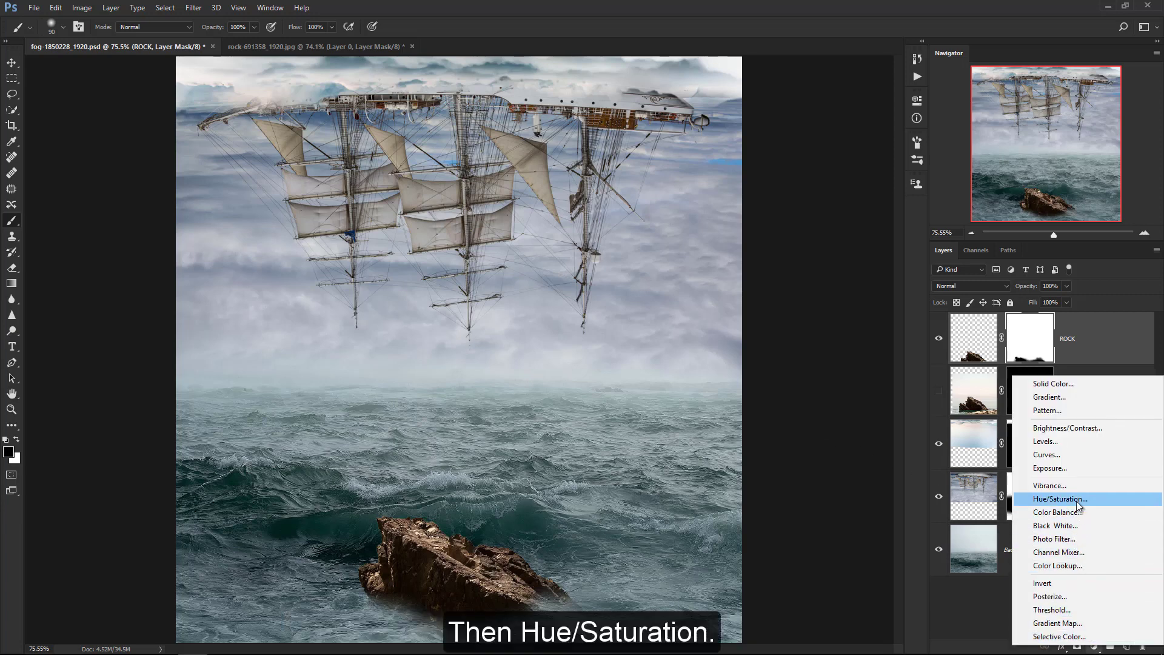
pyautogui.click(1095, 500)
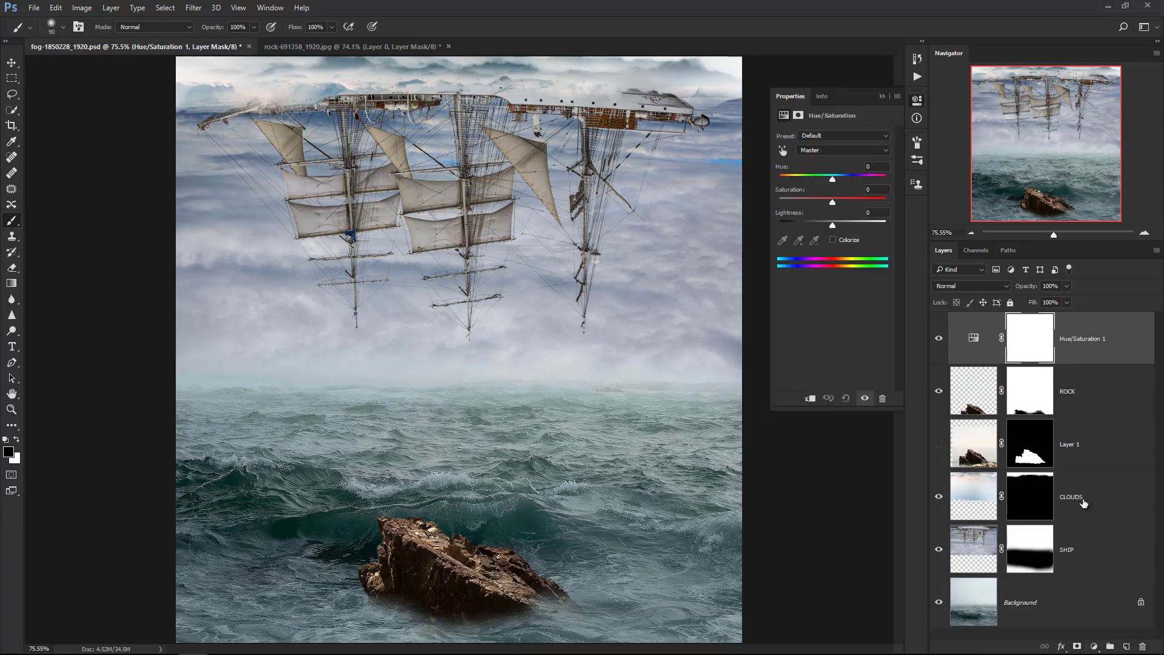
pyautogui.click(812, 399)
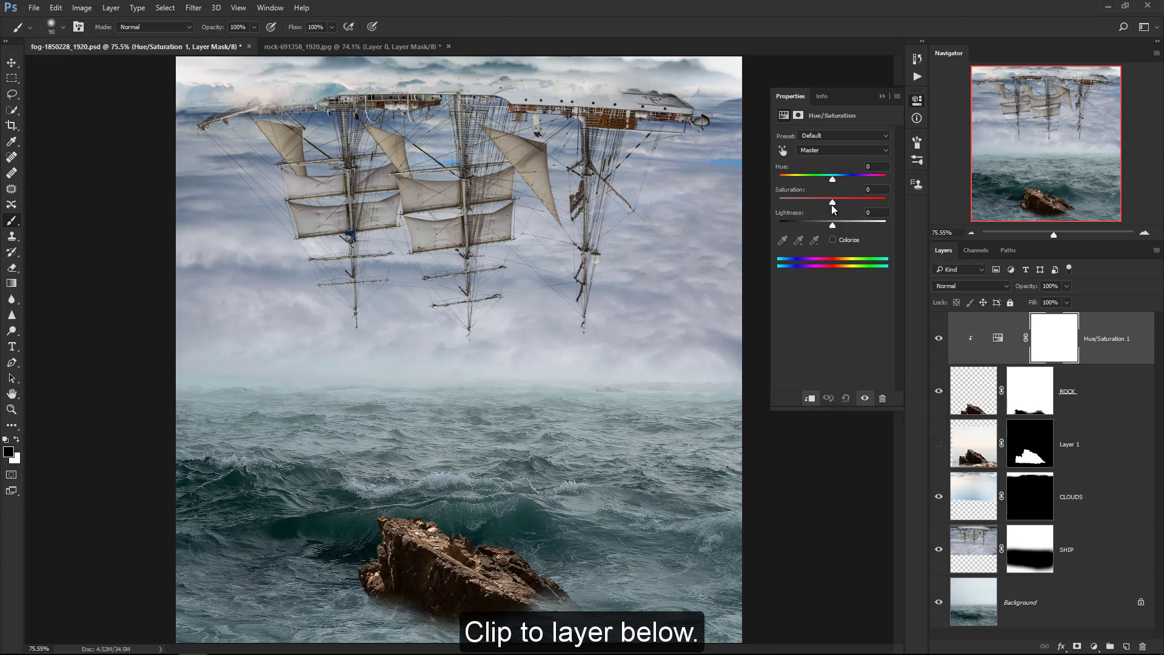
pyautogui.moveTo(833, 202); pyautogui.dragTo(795, 202)
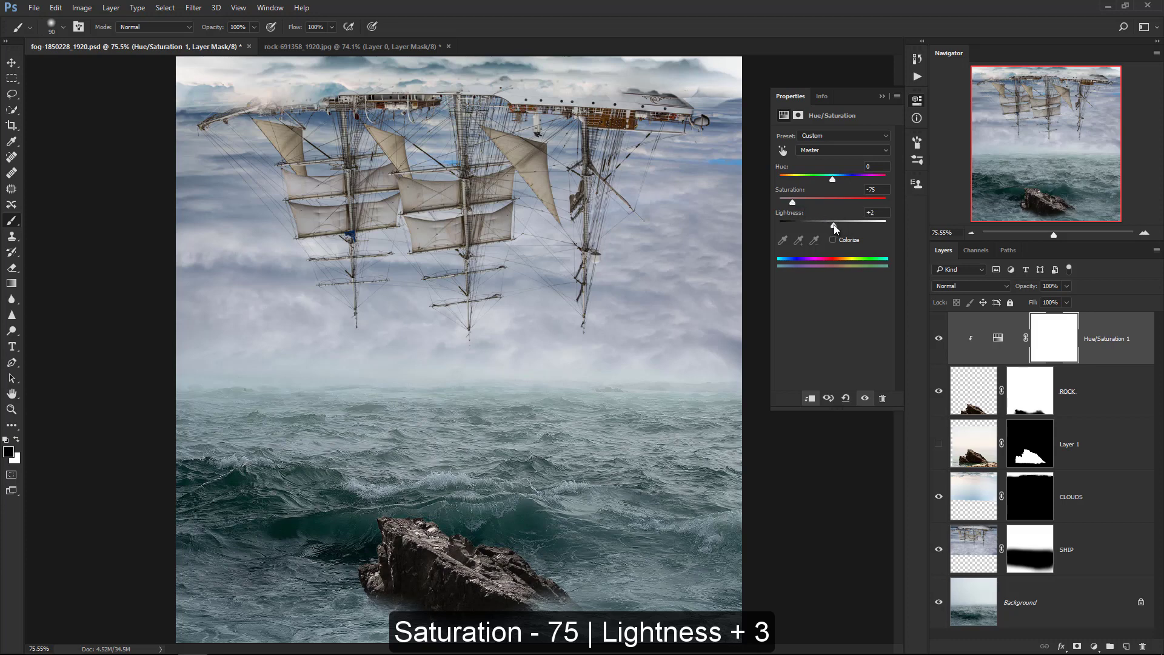
pyautogui.moveTo(834, 225); pyautogui.dragTo(835, 224)
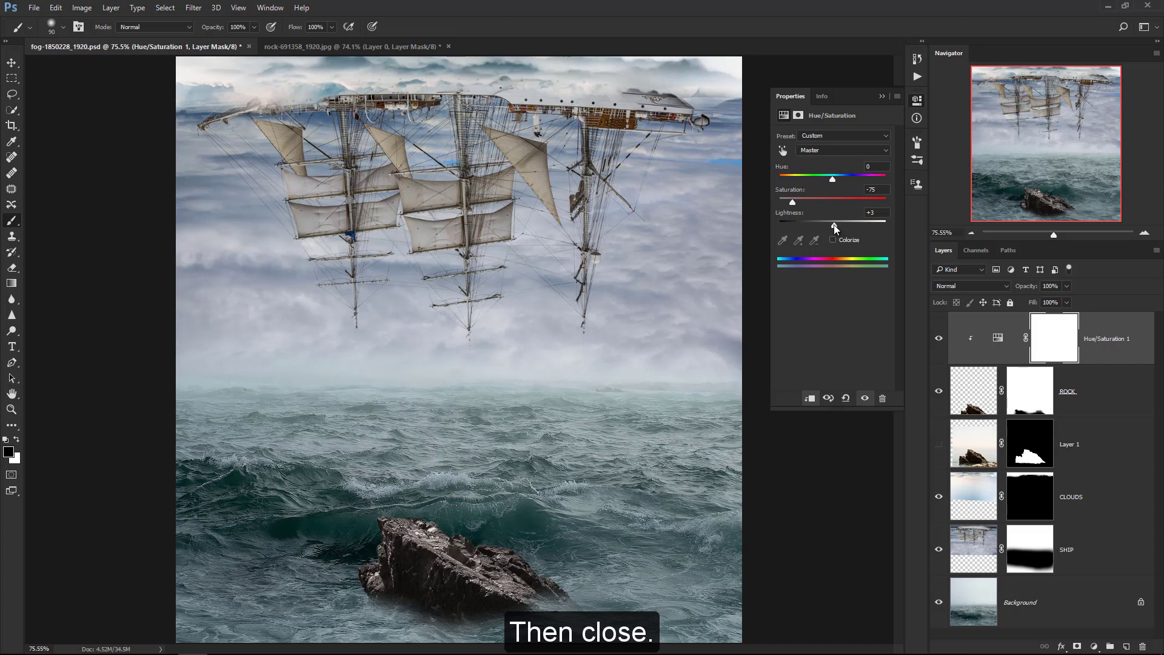
pyautogui.click(882, 97)
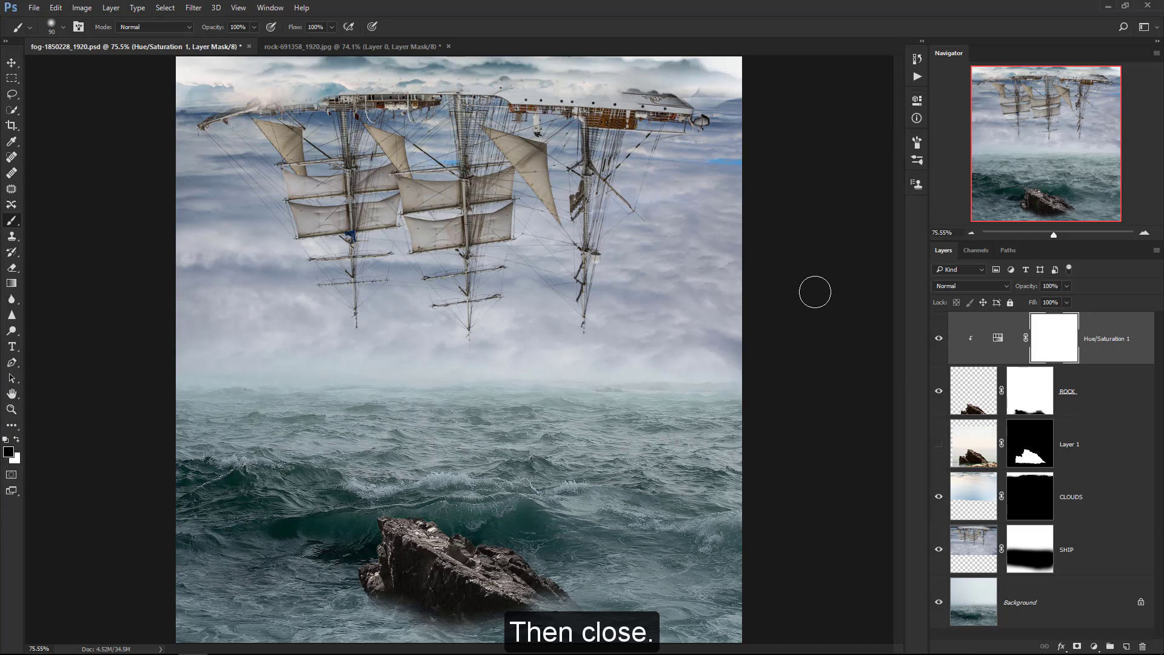
# Step: Switch to the steampunk model photo, set the selection brush to 150, and choose the Pen tool
pyautogui.press('z')
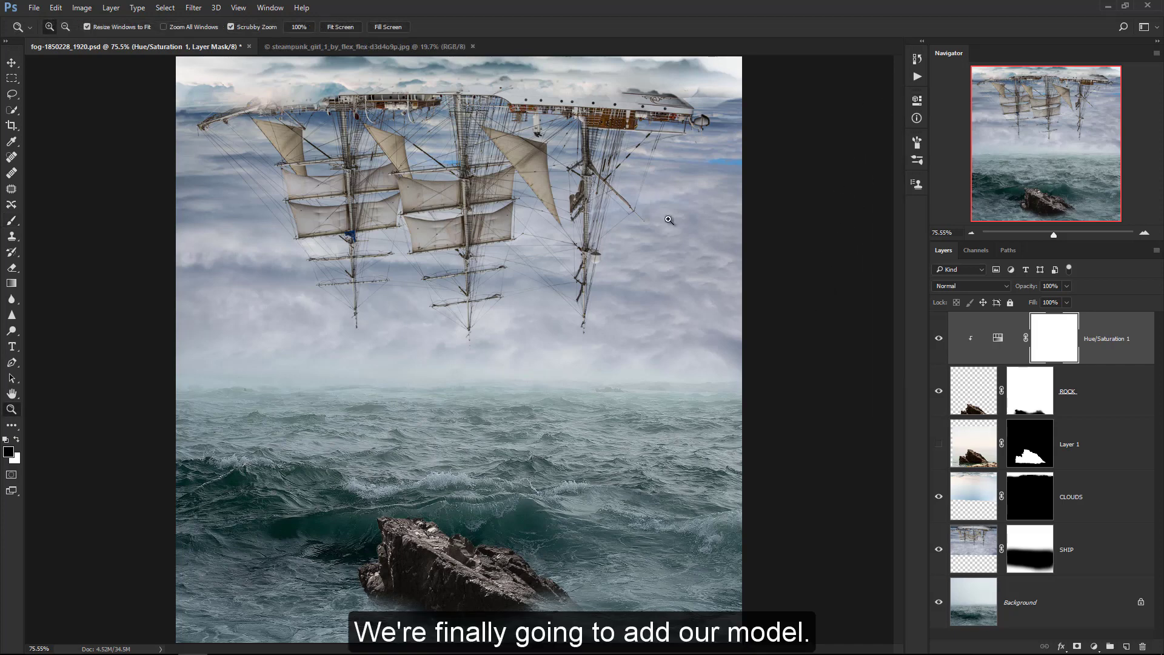
pyautogui.click(440, 47)
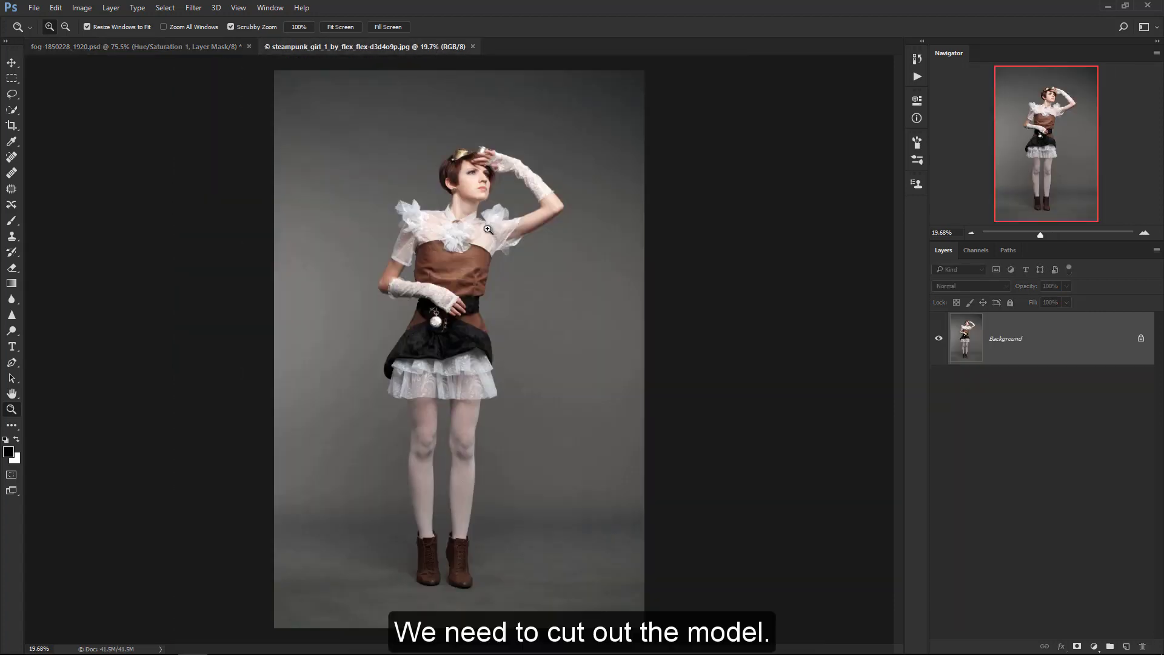
pyautogui.press('w')
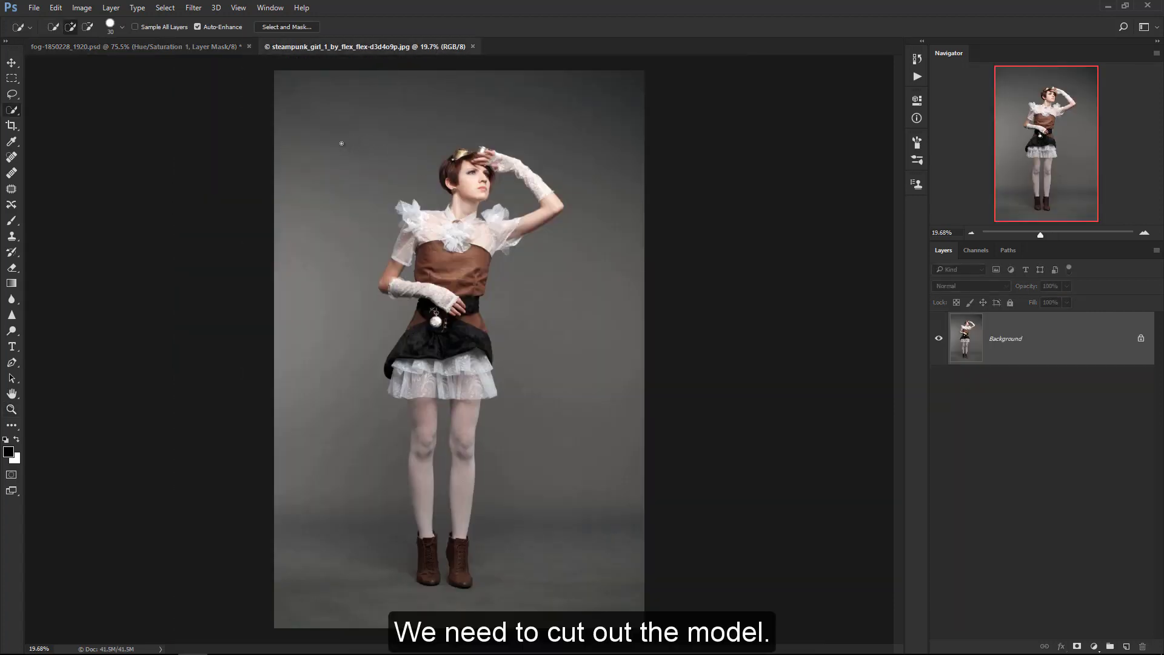
pyautogui.press(']')
pyautogui.press(']')
pyautogui.press(']')
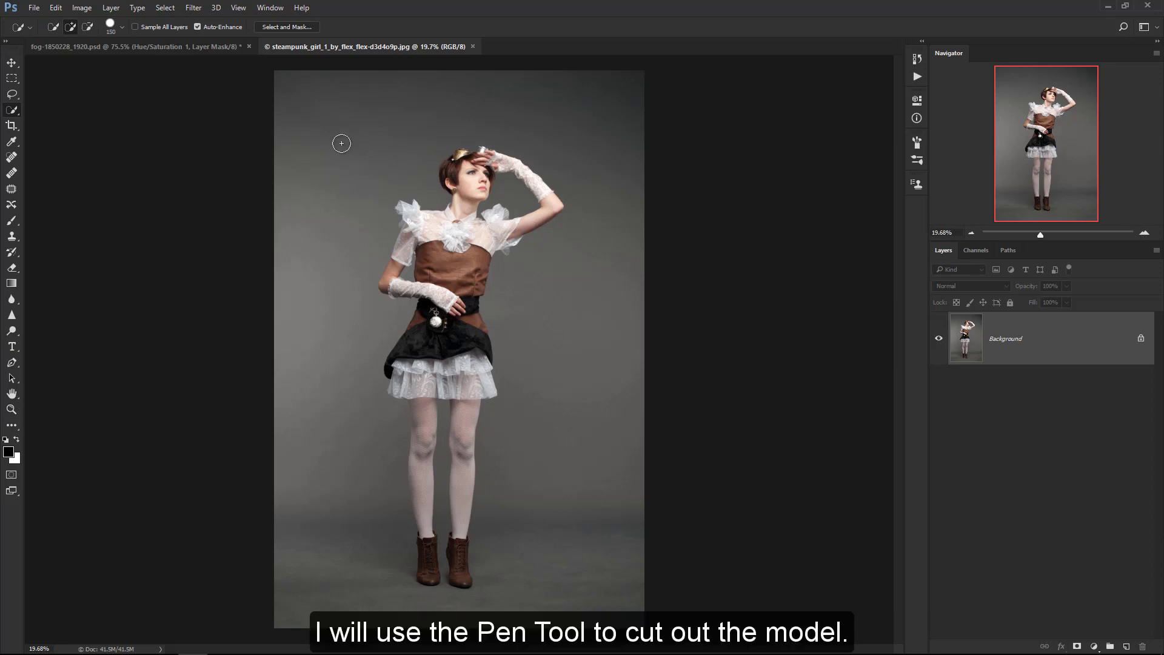
pyautogui.press('p')
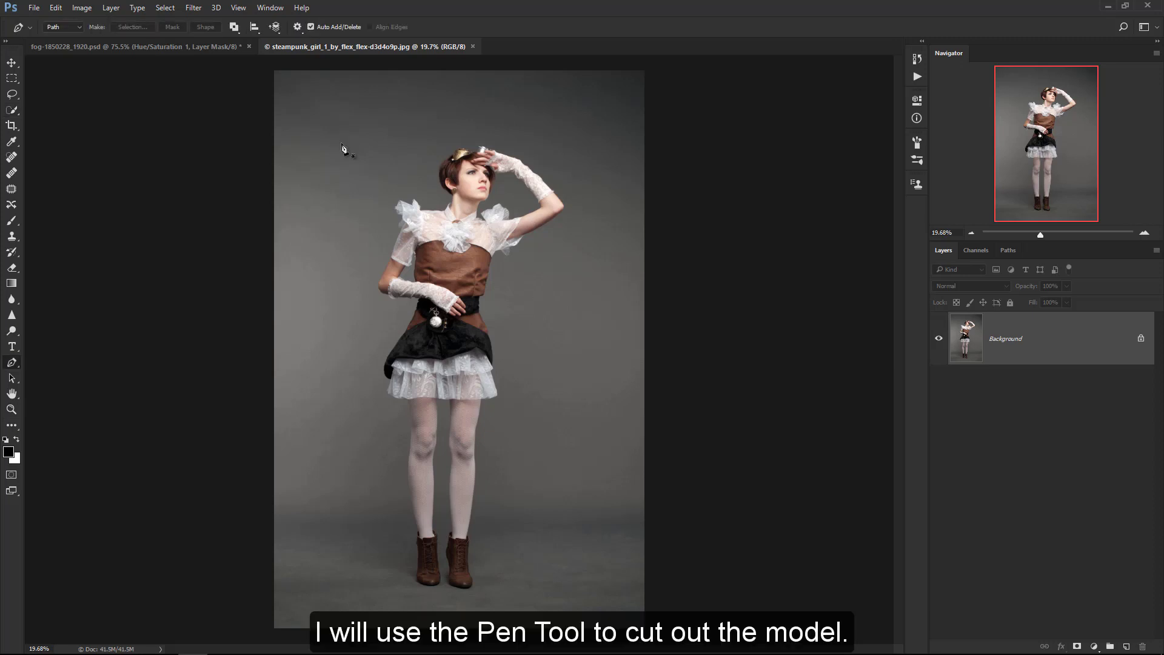
# Step: Zoom in to about 153% on the model's raised, lace-gloved arm
pyautogui.press('z')
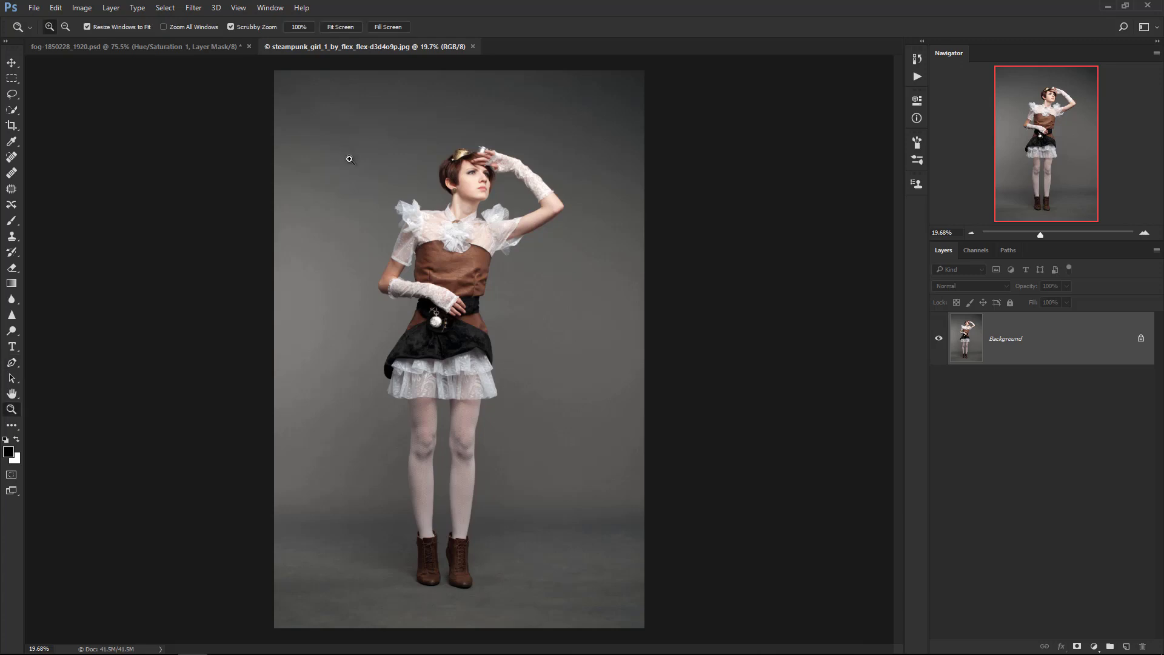
pyautogui.moveTo(530, 170); pyautogui.dragTo(613, 195)
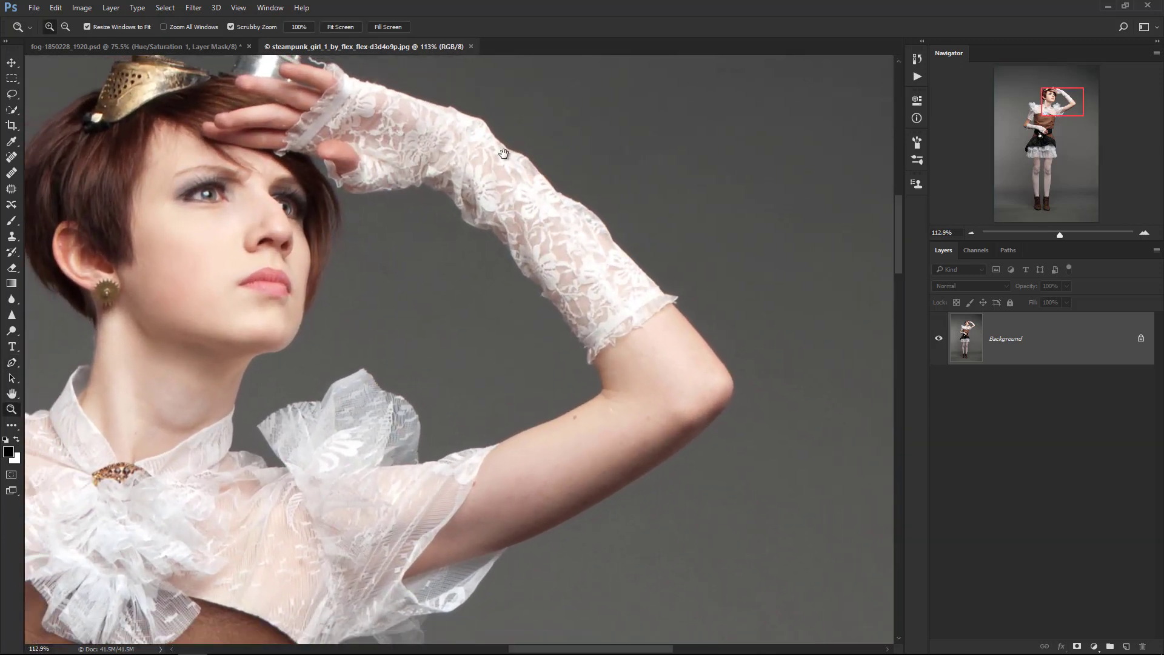
pyautogui.moveTo(507, 152); pyautogui.dragTo(516, 182)
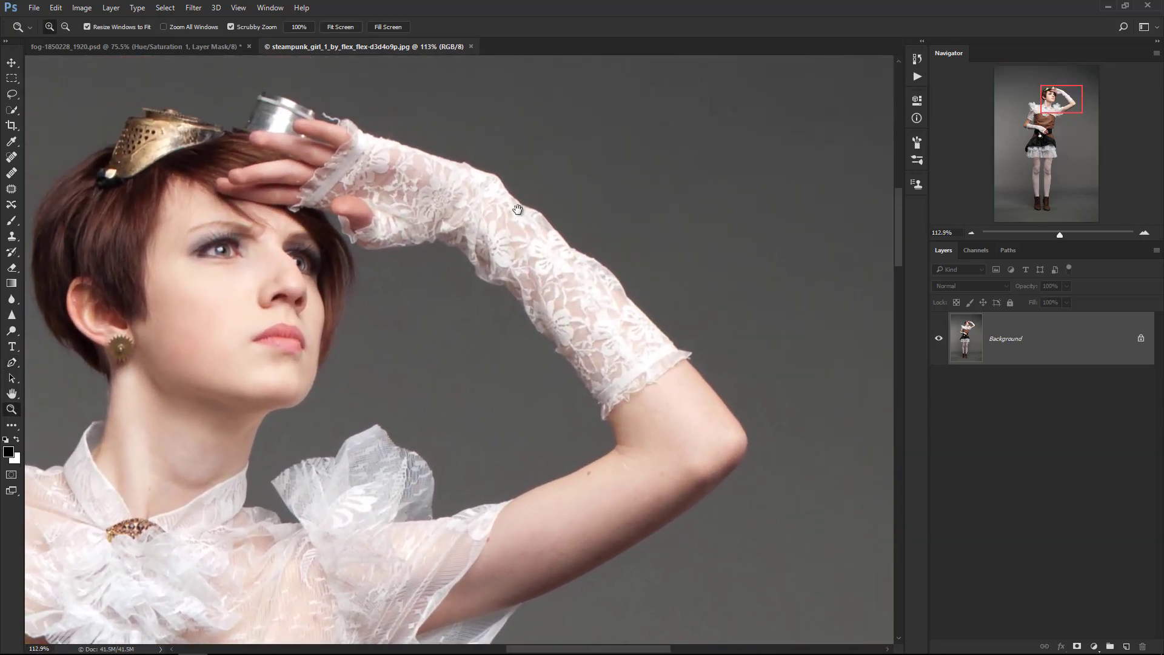
pyautogui.moveTo(435, 169); pyautogui.dragTo(451, 175)
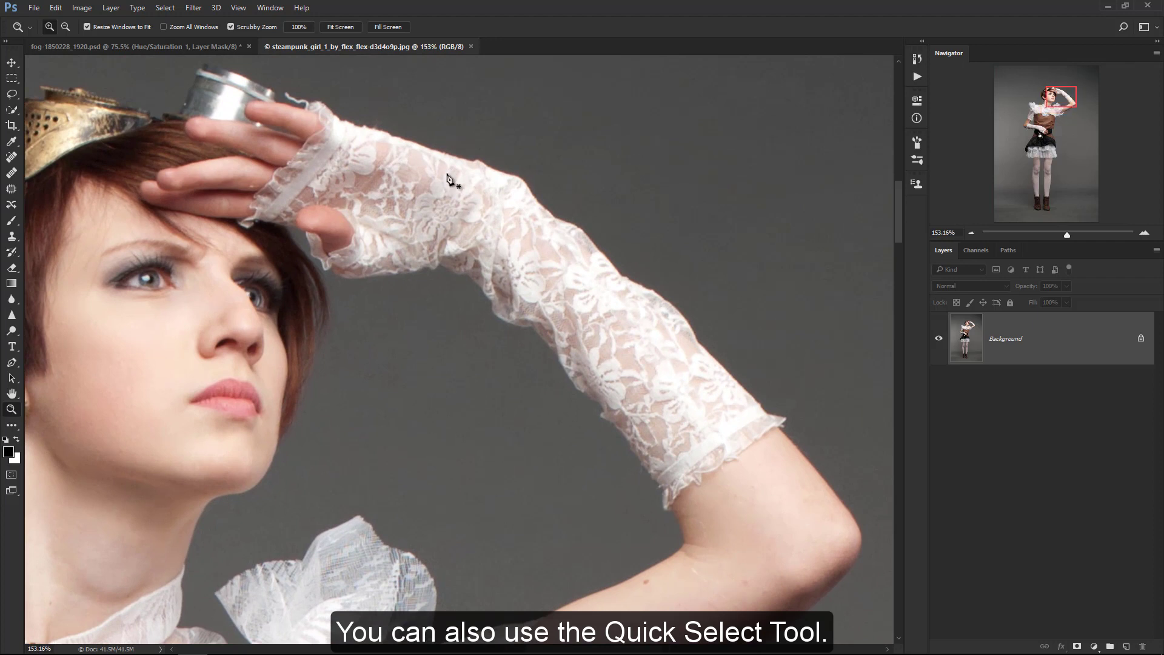
# Step: Trace the pen path along the upper edge of the lace glove
pyautogui.press('p')
pyautogui.click(345, 120)
pyautogui.click(382, 133)
pyautogui.click(395, 137)
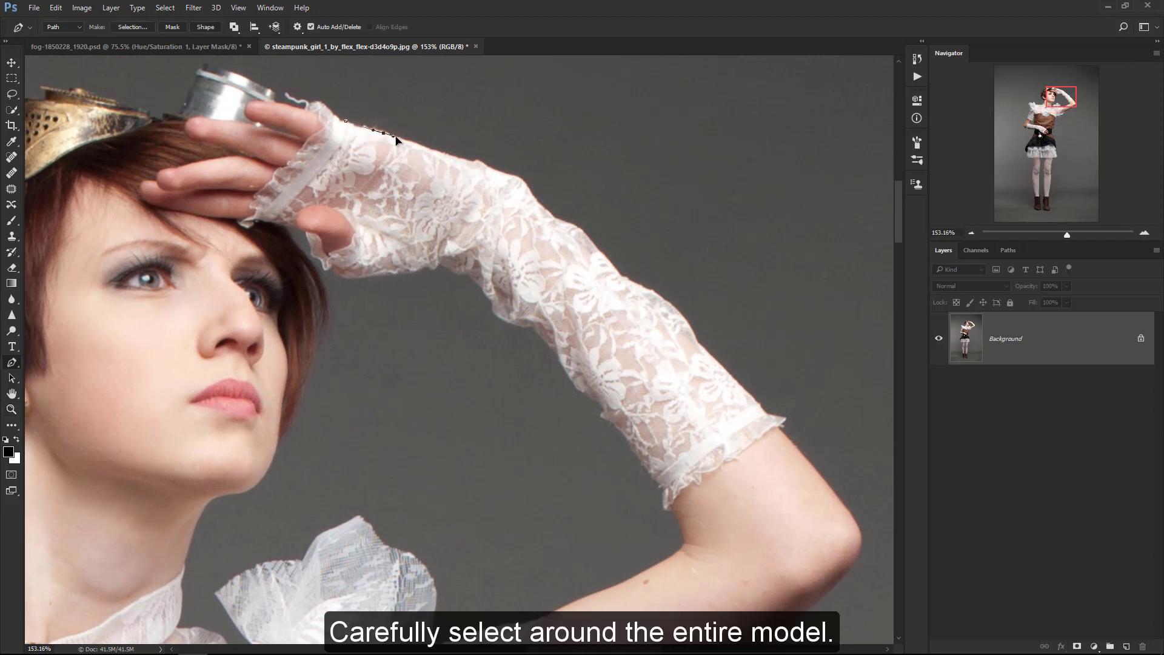
pyautogui.click(439, 151)
pyautogui.click(457, 157)
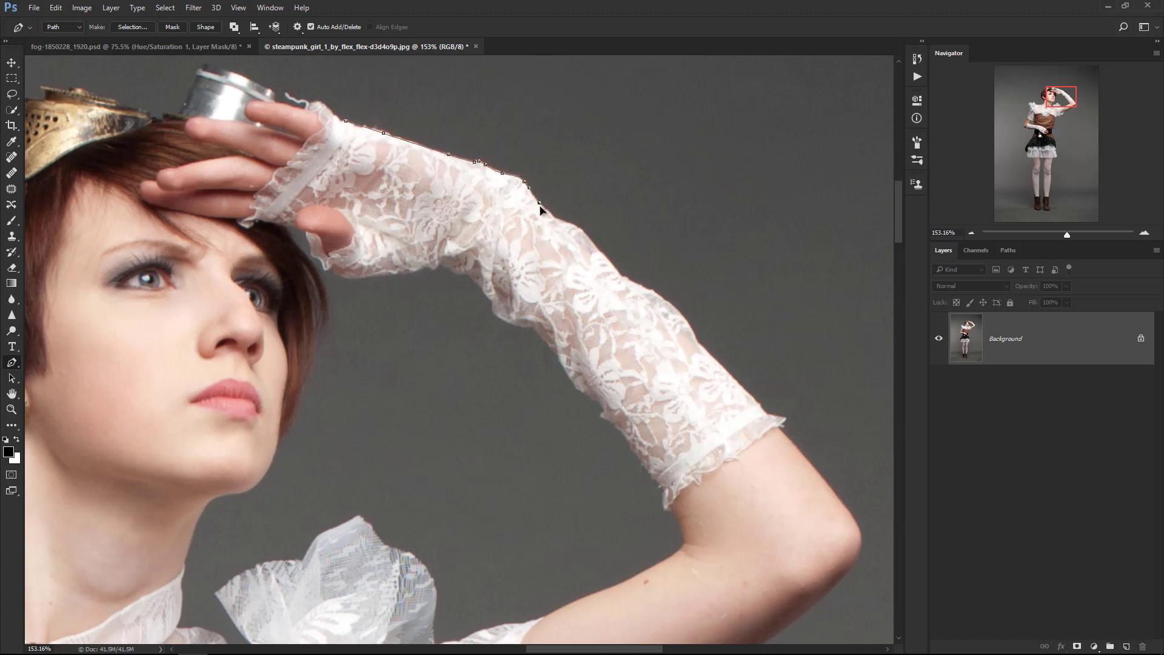
pyautogui.click(556, 217)
pyautogui.click(569, 224)
pyautogui.click(600, 252)
pyautogui.click(622, 277)
pyautogui.click(653, 293)
pyautogui.click(683, 317)
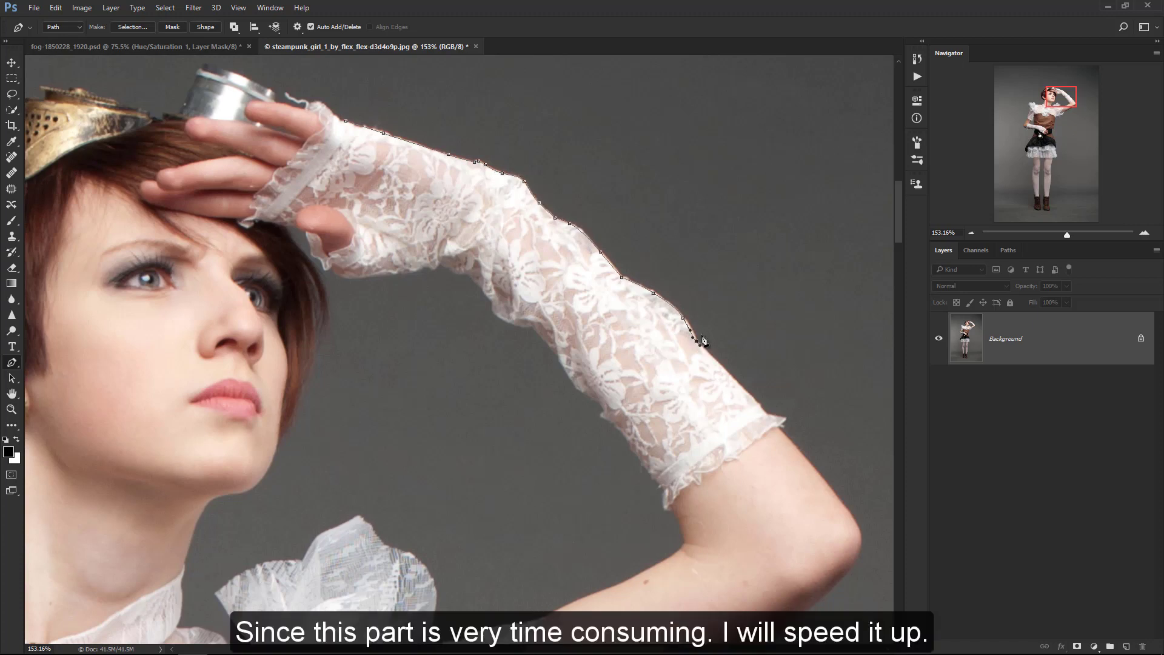
# Step: Continue the path along the cuff and curve it around the model's elbow
pyautogui.click(759, 406)
pyautogui.click(765, 413)
pyautogui.click(804, 457)
pyautogui.moveTo(813, 467); pyautogui.dragTo(531, 269)
pyautogui.click(561, 305)
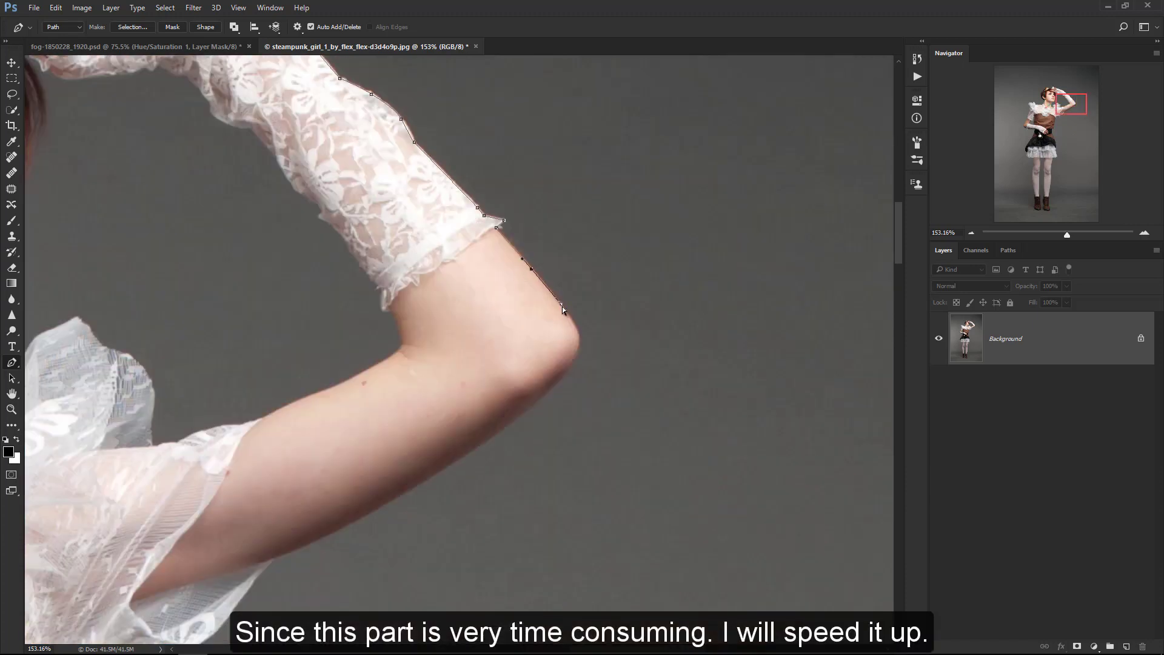
pyautogui.moveTo(565, 373); pyautogui.dragTo(553, 384)
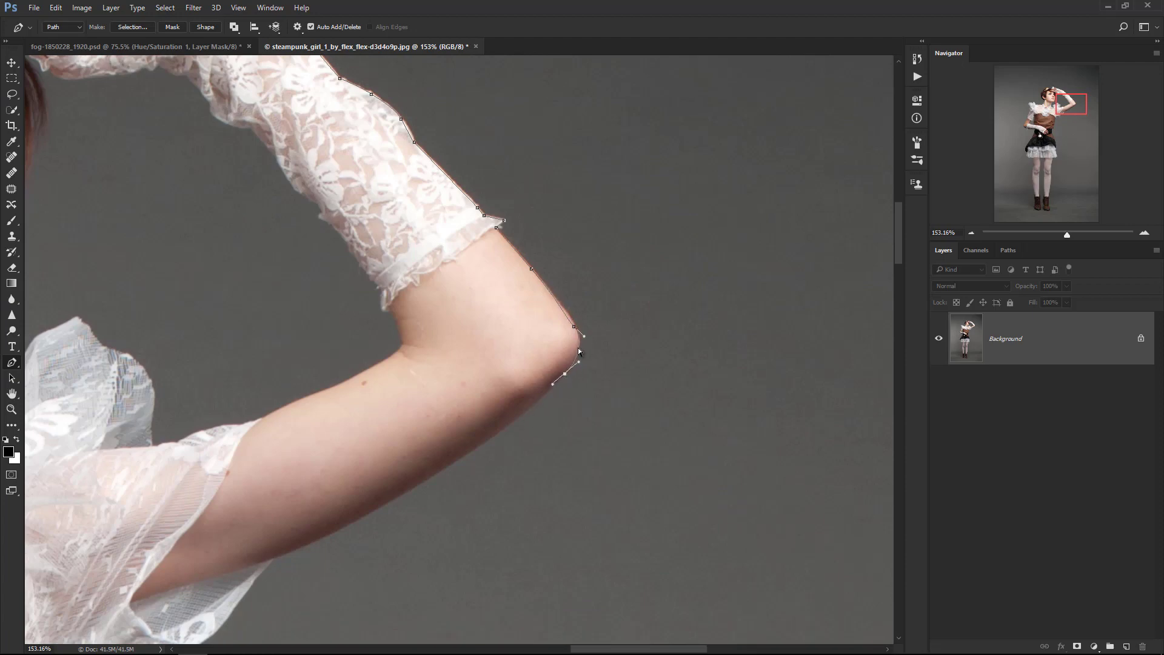
pyautogui.moveTo(495, 435); pyautogui.dragTo(481, 445)
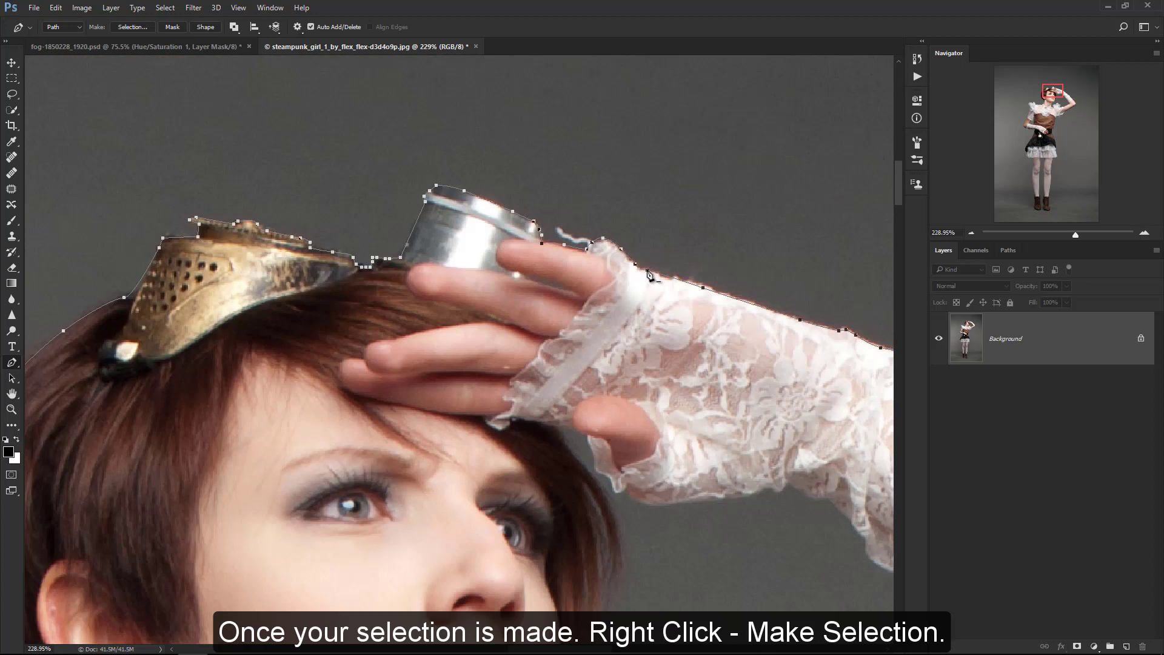
# Step: Convert the model's path to a selection with 0-pixel feather and launch Select and Mask
pyautogui.rightClick(574, 285)
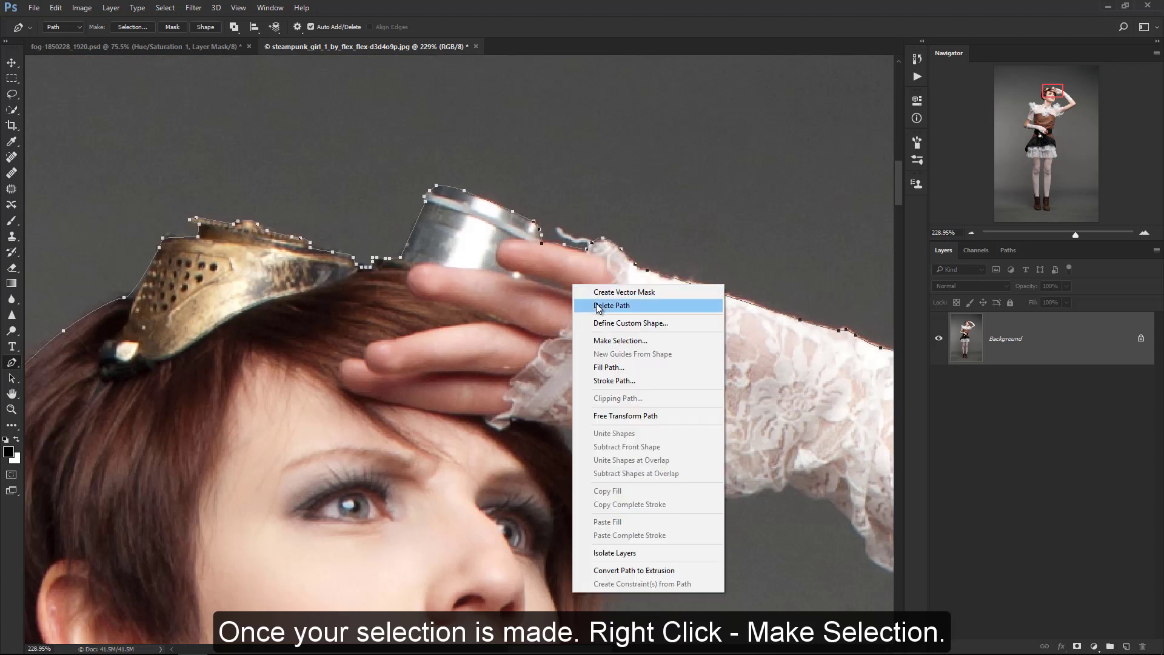
pyautogui.click(616, 340)
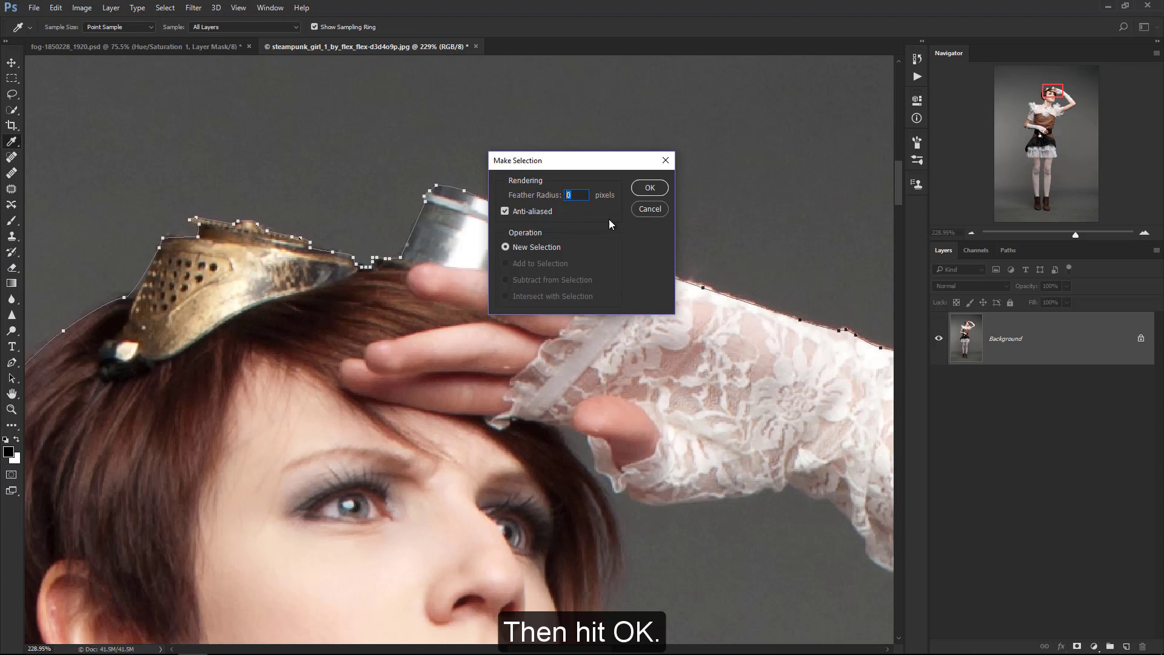
pyautogui.click(654, 191)
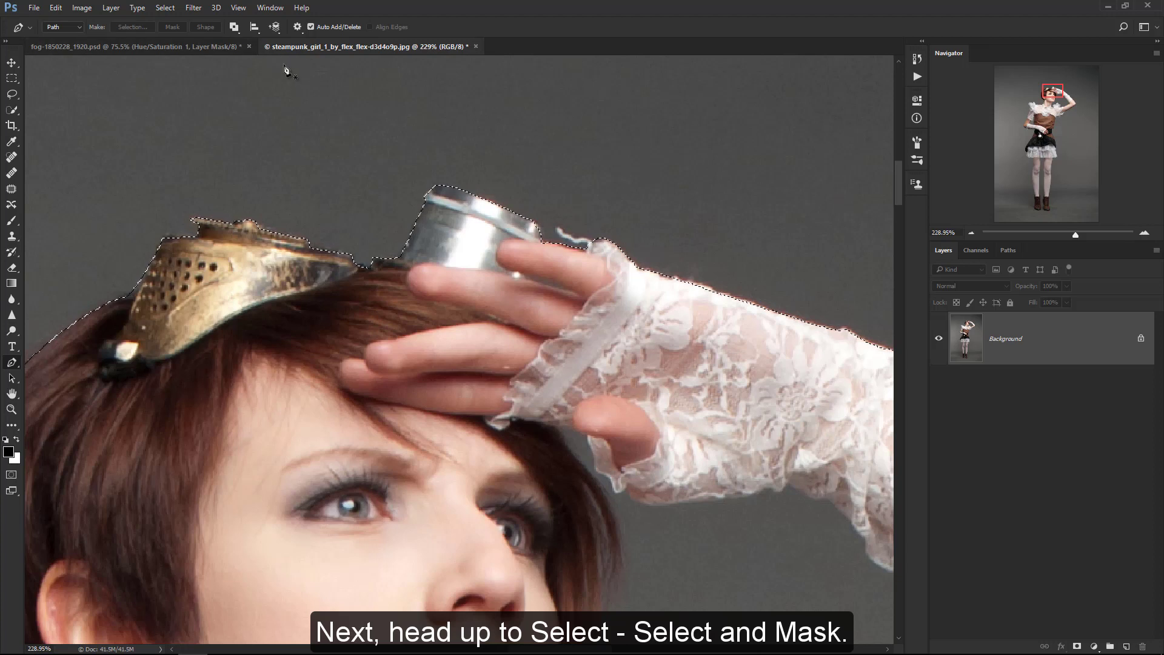
pyautogui.click(165, 7)
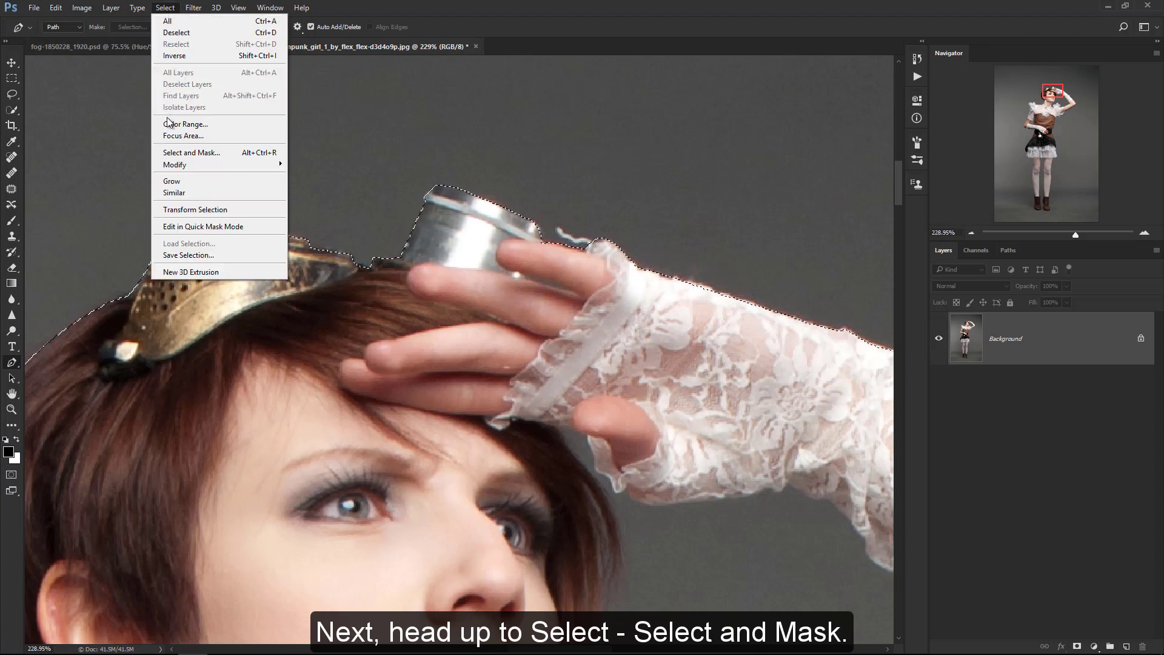
pyautogui.click(176, 152)
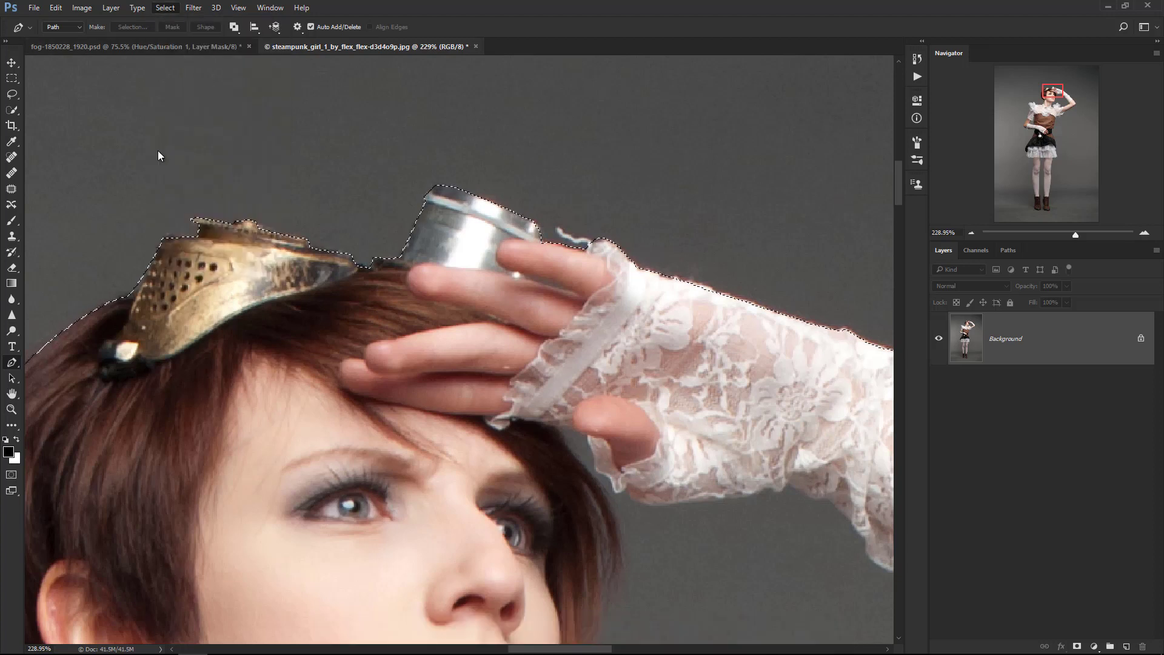
# Step: In Select and Mask, output to New Layer with Layer Mask and apply it
pyautogui.click(12, 79)
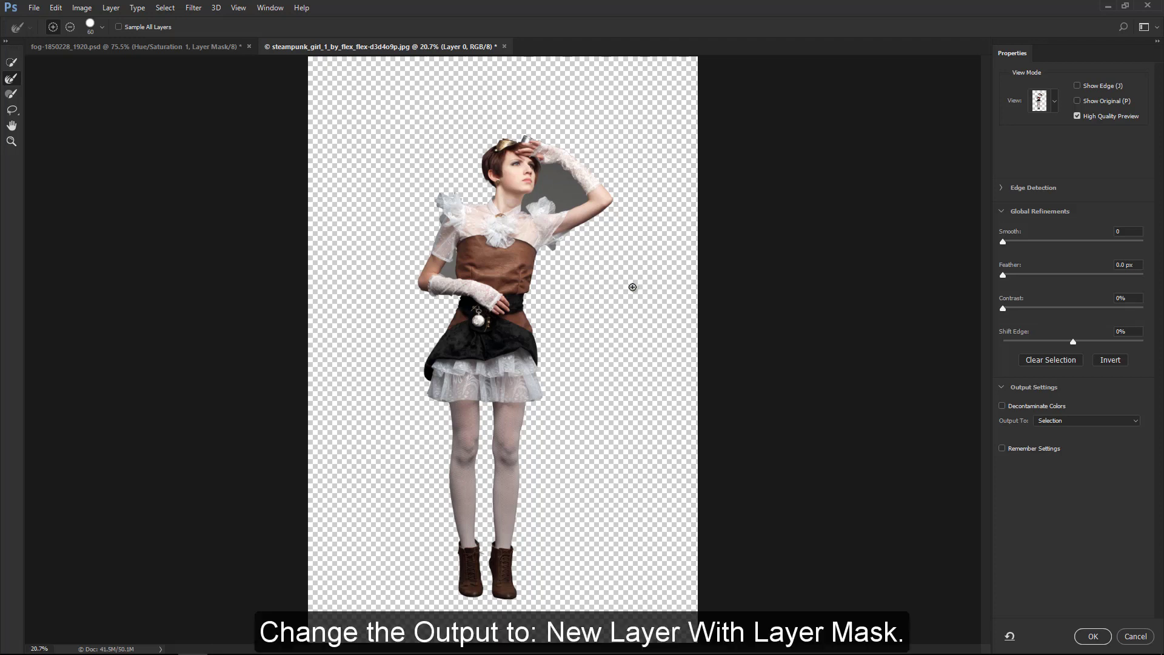
pyautogui.click(1086, 420)
pyautogui.click(1076, 452)
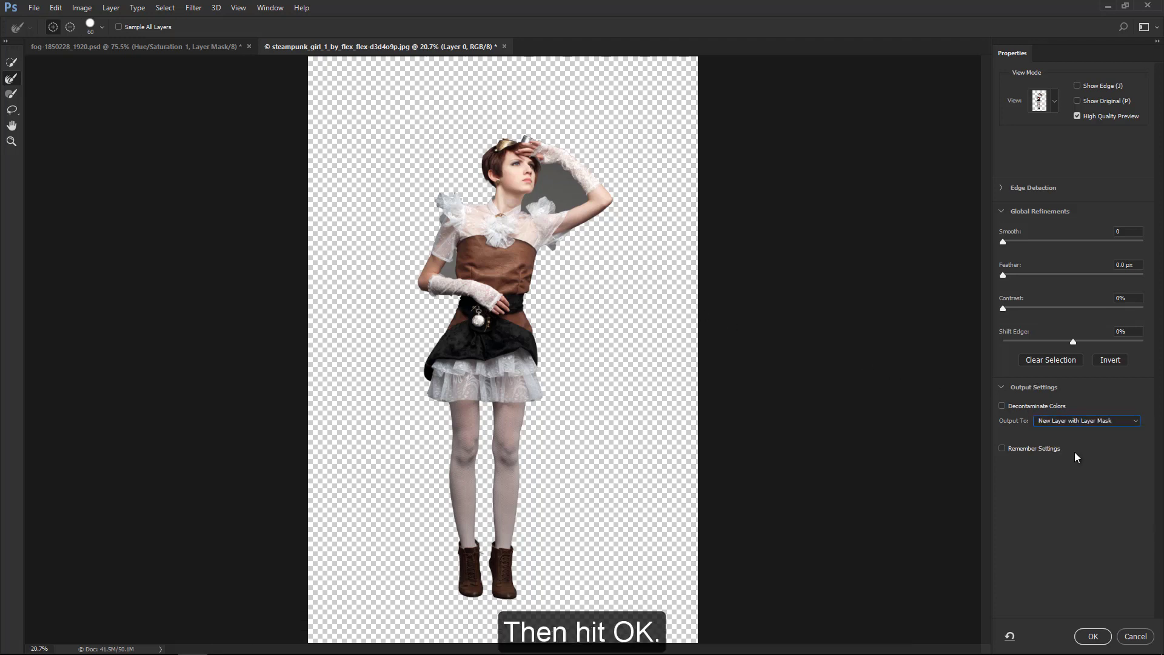
pyautogui.click(1091, 636)
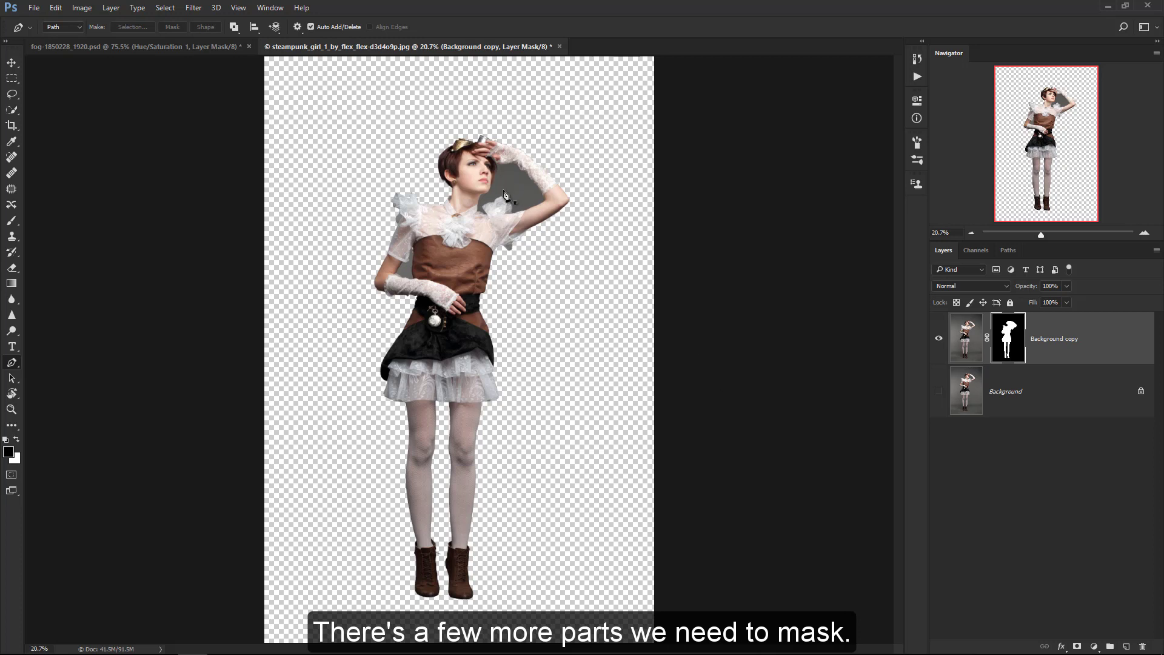
# Step: Zoom in on the arm and trace the gap down the inner arm and along the lace edge
pyautogui.press('z')
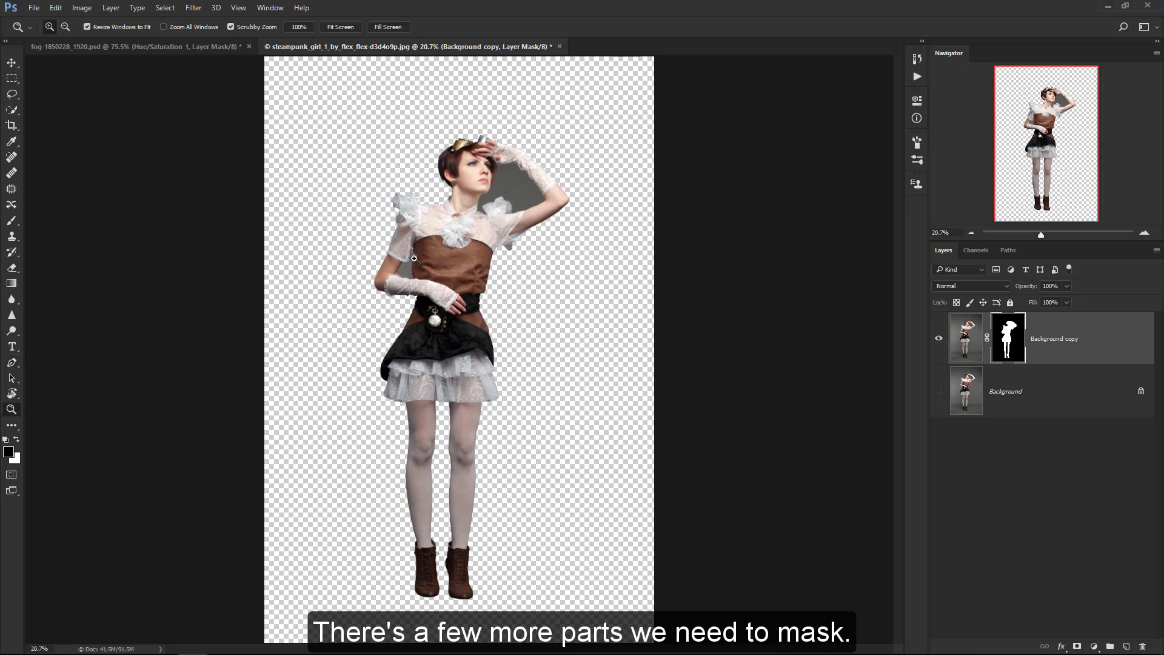
pyautogui.moveTo(414, 258)
pyautogui.mouseDown()
pyautogui.moveTo(527, 268)
pyautogui.moveTo(416, 250)
pyautogui.moveTo(441, 257)
pyautogui.mouseUp()
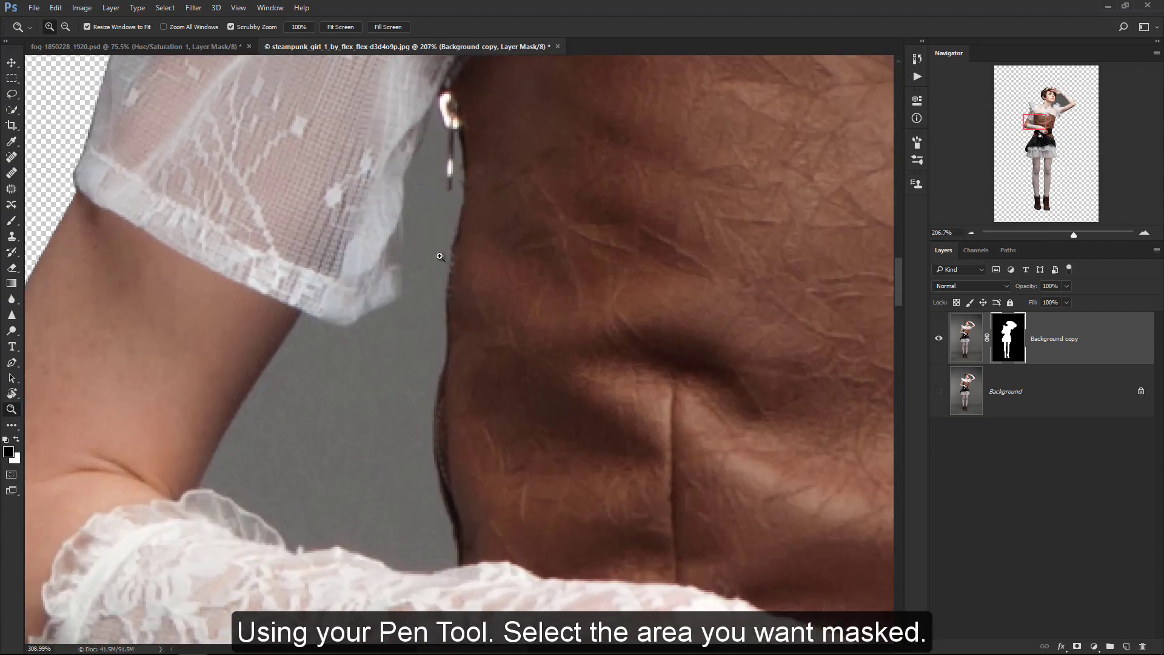
pyautogui.press('p')
pyautogui.click(300, 312)
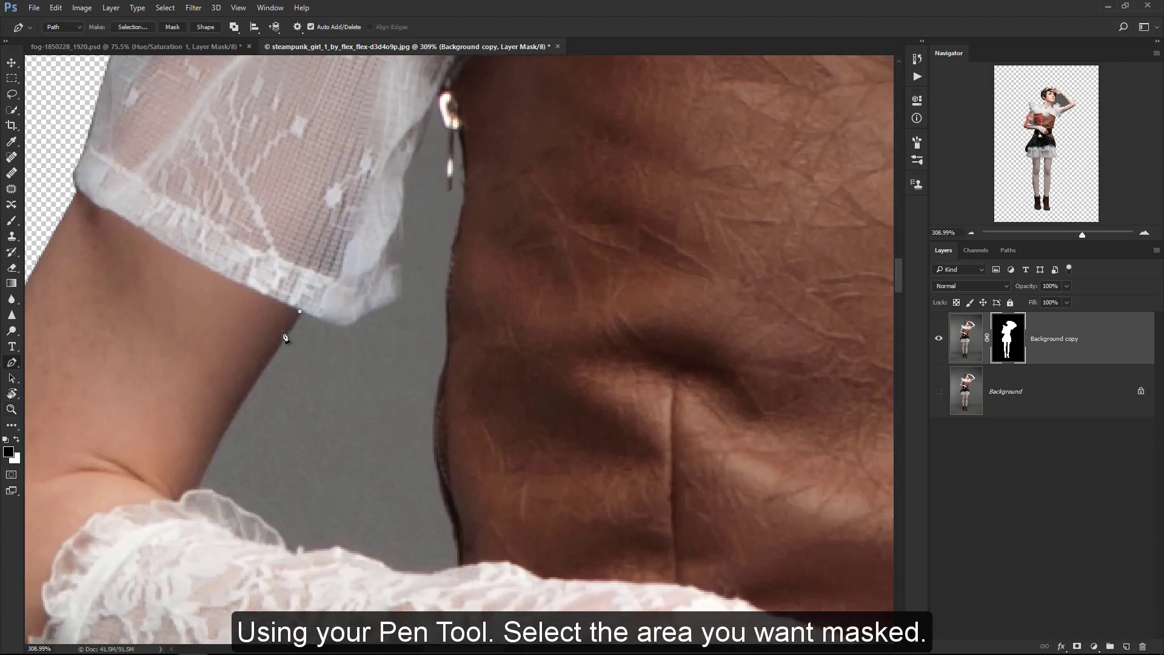
pyautogui.click(257, 379)
pyautogui.click(200, 482)
pyautogui.click(235, 502)
pyautogui.click(257, 516)
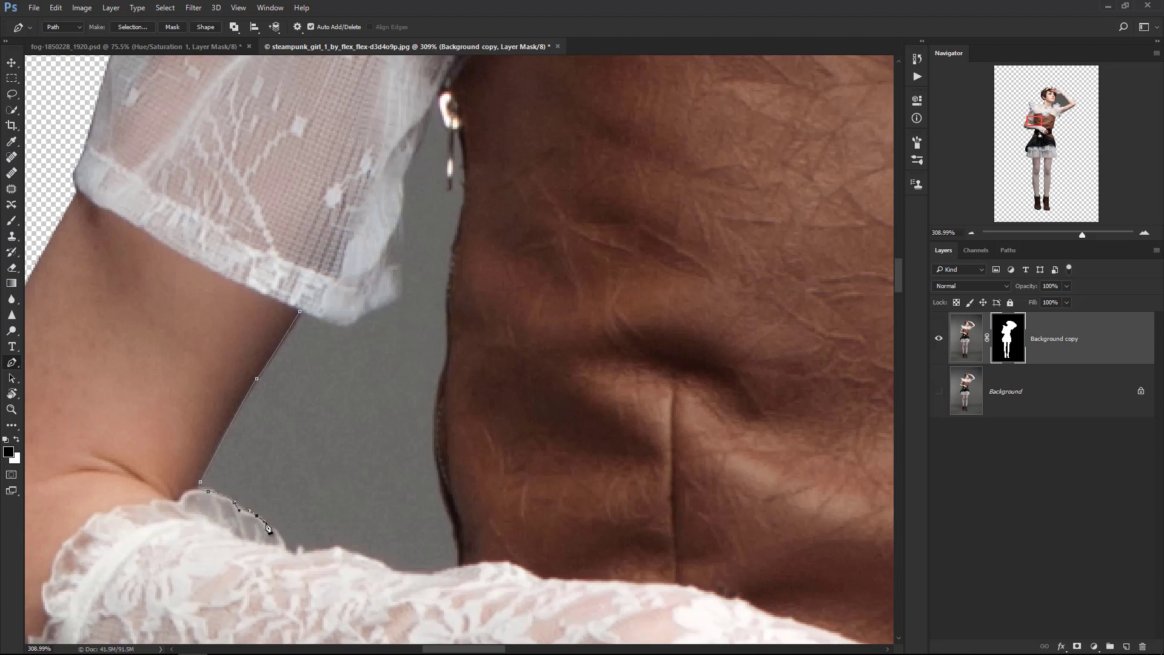
pyautogui.click(277, 532)
pyautogui.click(295, 551)
pyautogui.click(362, 555)
pyautogui.click(423, 574)
# Step: Trace up the corset and down the sleeve edge, closing the path around the grey gap
pyautogui.click(459, 559)
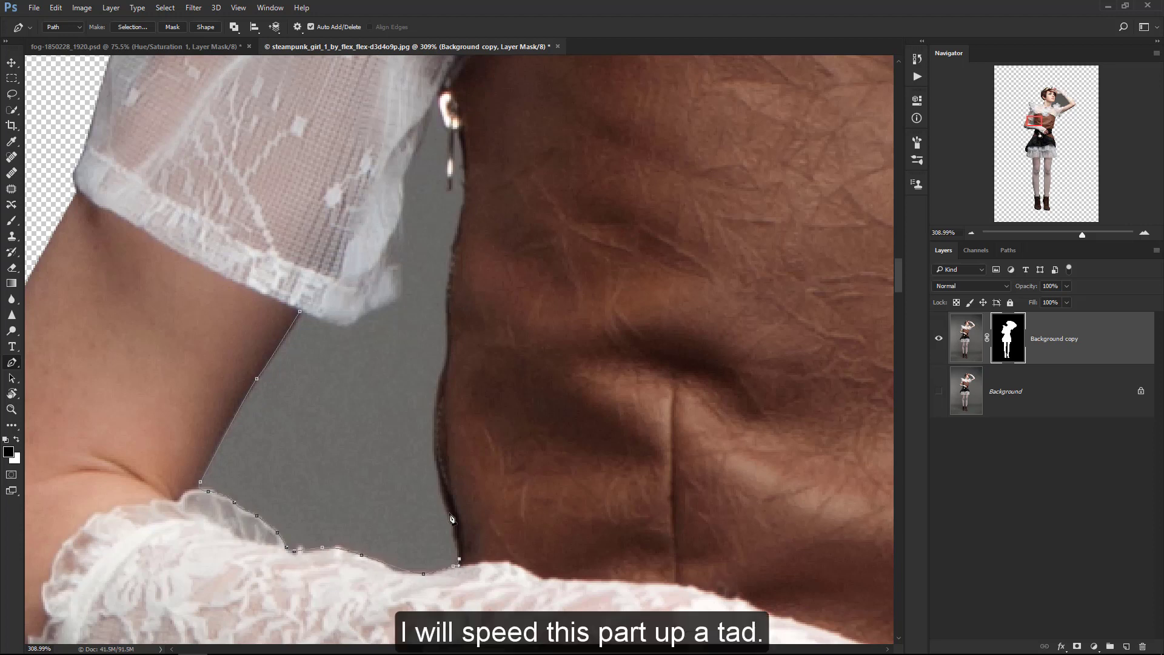
pyautogui.click(451, 507)
pyautogui.click(436, 471)
pyautogui.click(446, 373)
pyautogui.click(450, 294)
pyautogui.click(461, 231)
pyautogui.moveTo(466, 222); pyautogui.dragTo(518, 403)
pyautogui.click(514, 311)
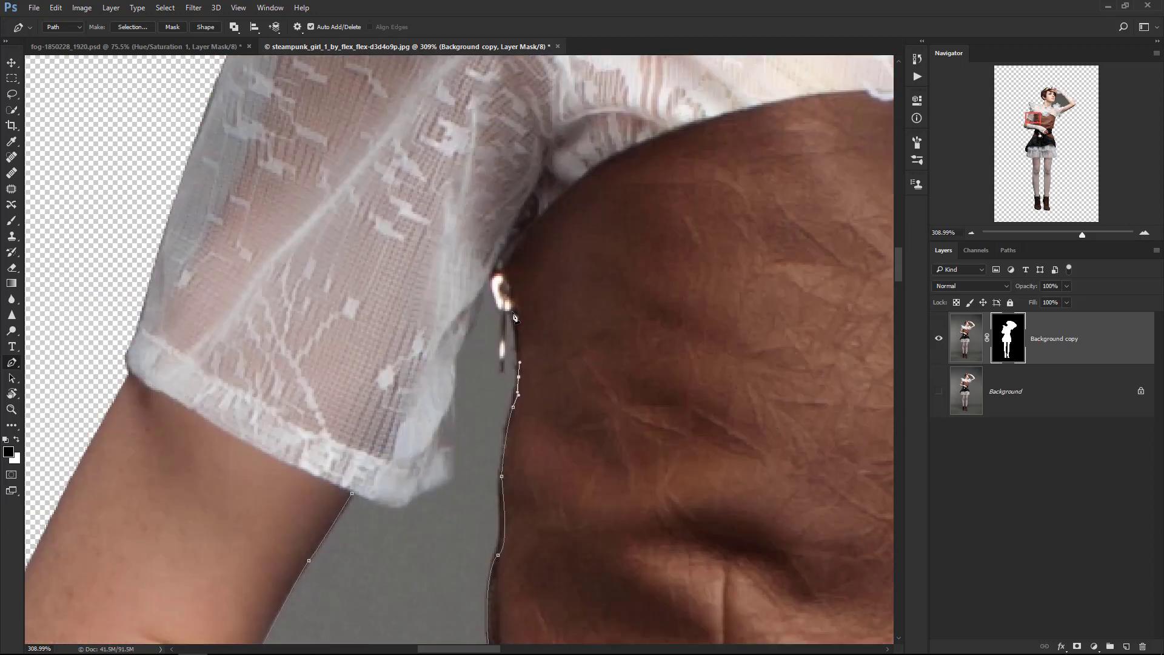
pyautogui.click(466, 336)
pyautogui.click(457, 369)
pyautogui.click(451, 412)
pyautogui.click(453, 476)
pyautogui.moveTo(423, 489); pyautogui.dragTo(390, 503)
pyautogui.click(353, 494)
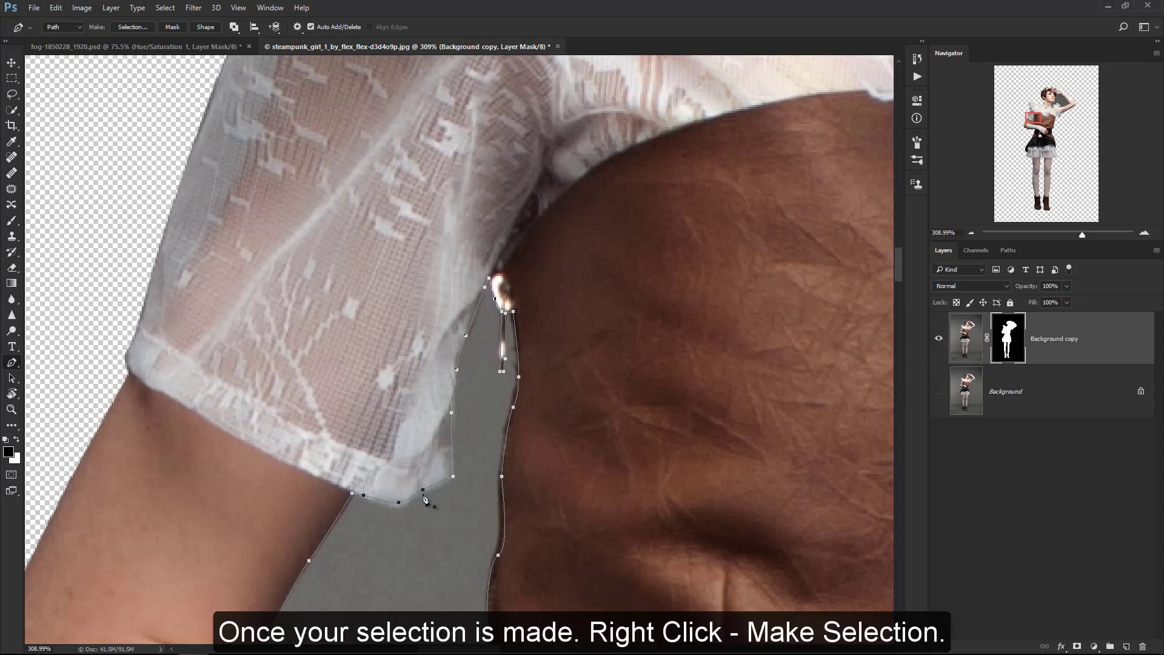
# Step: Turn the closed path into a selection and fill the mask black to hide the gap
pyautogui.rightClick(476, 430)
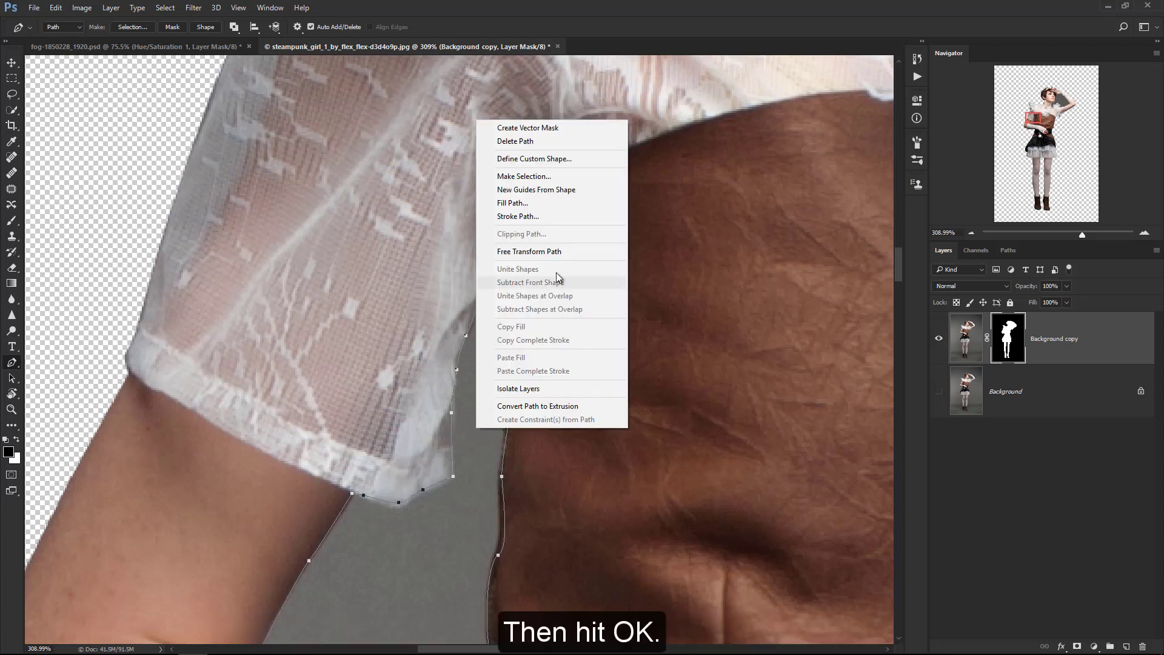
pyautogui.click(560, 177)
pyautogui.click(646, 189)
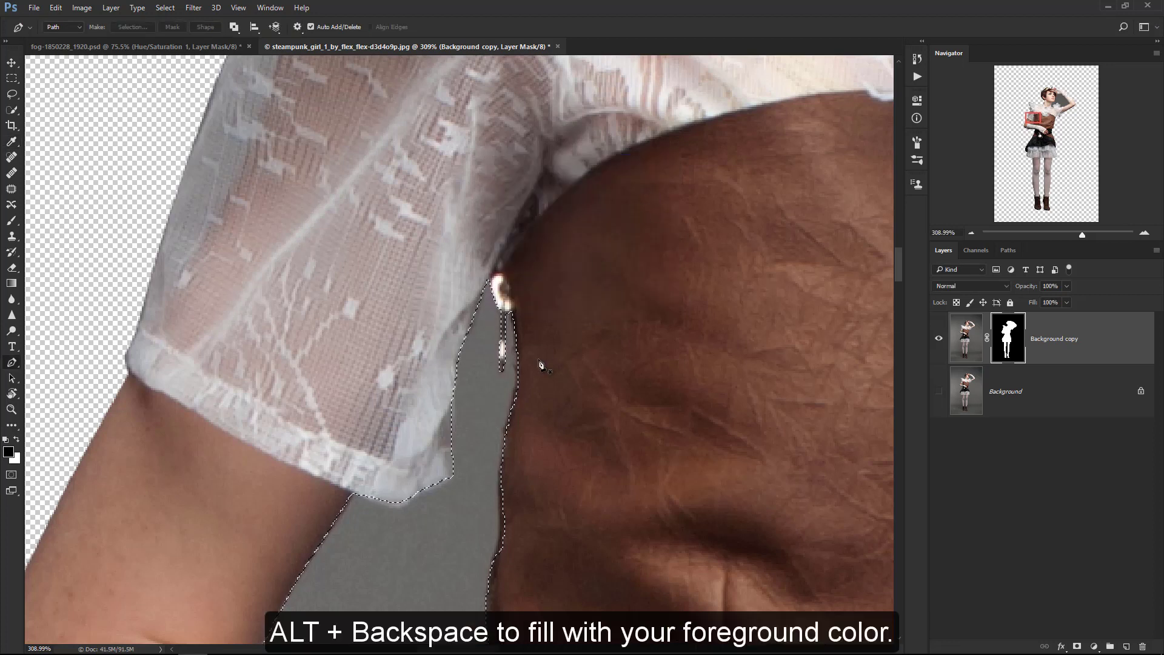
pyautogui.hotkey('alt', 'BackSpace')
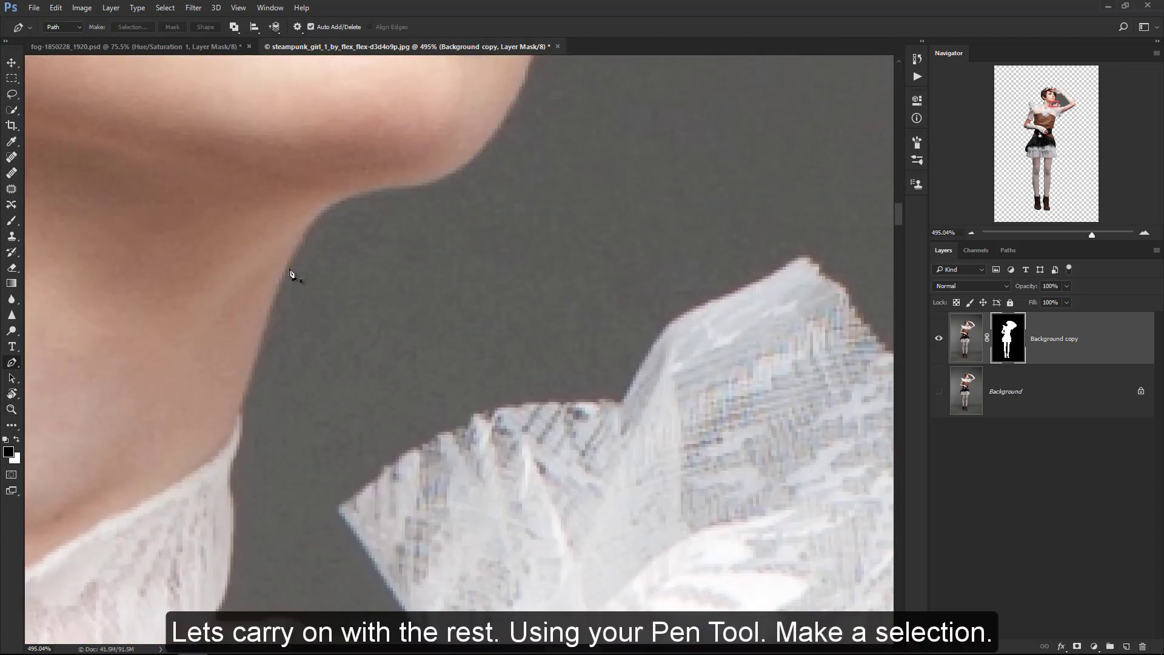
# Step: Start a new pen path at the neck and trace along the lace collar edge
pyautogui.click(285, 268)
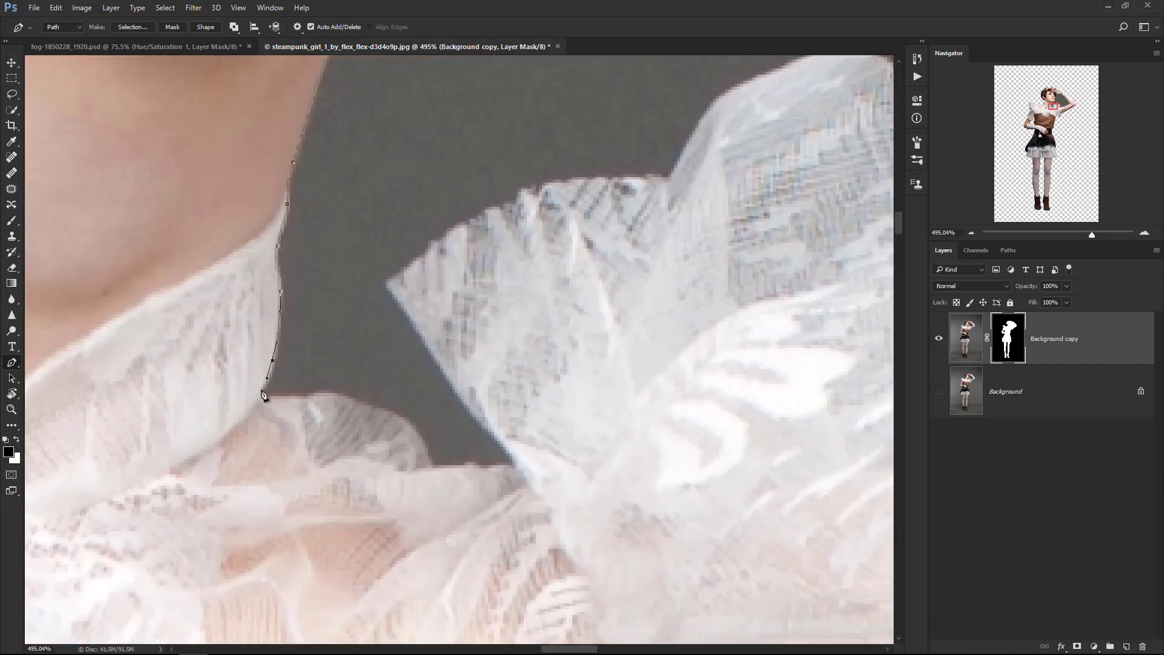
pyautogui.click(317, 390)
pyautogui.click(356, 402)
pyautogui.click(395, 414)
pyautogui.click(419, 432)
pyautogui.click(428, 465)
pyautogui.click(480, 465)
pyautogui.click(512, 467)
pyautogui.click(500, 441)
pyautogui.click(437, 364)
# Step: Trace up the lace ruffle and along its top edge
pyautogui.click(390, 291)
pyautogui.click(443, 238)
pyautogui.click(464, 225)
pyautogui.click(494, 210)
pyautogui.click(519, 197)
pyautogui.click(570, 180)
pyautogui.click(668, 176)
pyautogui.moveTo(692, 174); pyautogui.dragTo(403, 234)
pyautogui.click(400, 236)
pyautogui.click(467, 194)
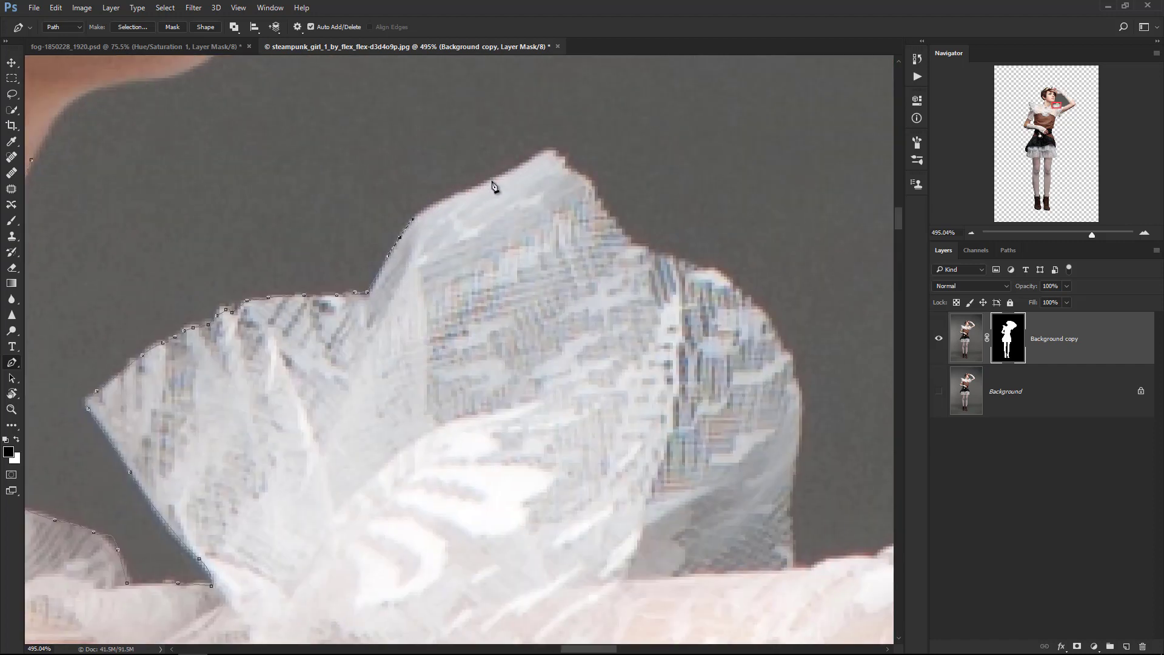
pyautogui.click(519, 167)
# Step: Trace down the ruffle's right edge to its bottom corner
pyautogui.click(562, 160)
pyautogui.click(583, 177)
pyautogui.click(610, 222)
pyautogui.click(667, 259)
pyautogui.click(712, 271)
pyautogui.click(776, 333)
pyautogui.click(796, 379)
pyautogui.click(793, 470)
pyautogui.moveTo(687, 460); pyautogui.dragTo(390, 221)
pyautogui.click(495, 311)
pyautogui.click(513, 327)
# Step: Continue the path along the upper arm and the lace glove beside the face
pyautogui.click(589, 312)
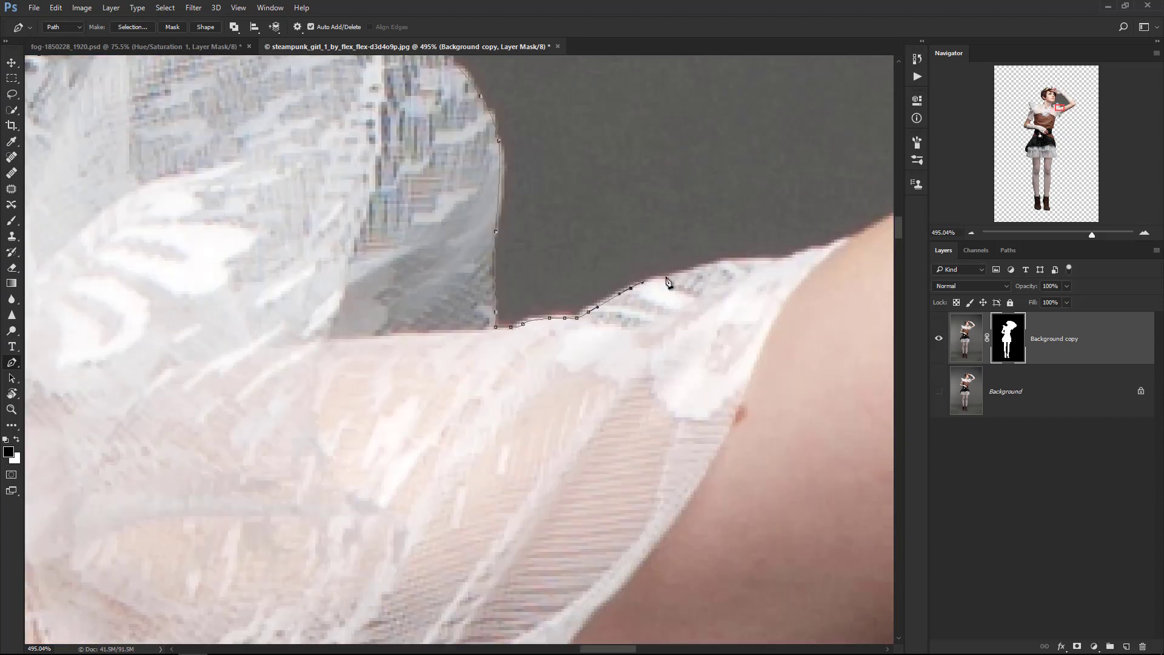
pyautogui.click(697, 267)
pyautogui.click(835, 240)
pyautogui.moveTo(826, 249); pyautogui.dragTo(456, 278)
pyautogui.click(554, 228)
pyautogui.click(620, 198)
pyautogui.moveTo(621, 198); pyautogui.dragTo(340, 353)
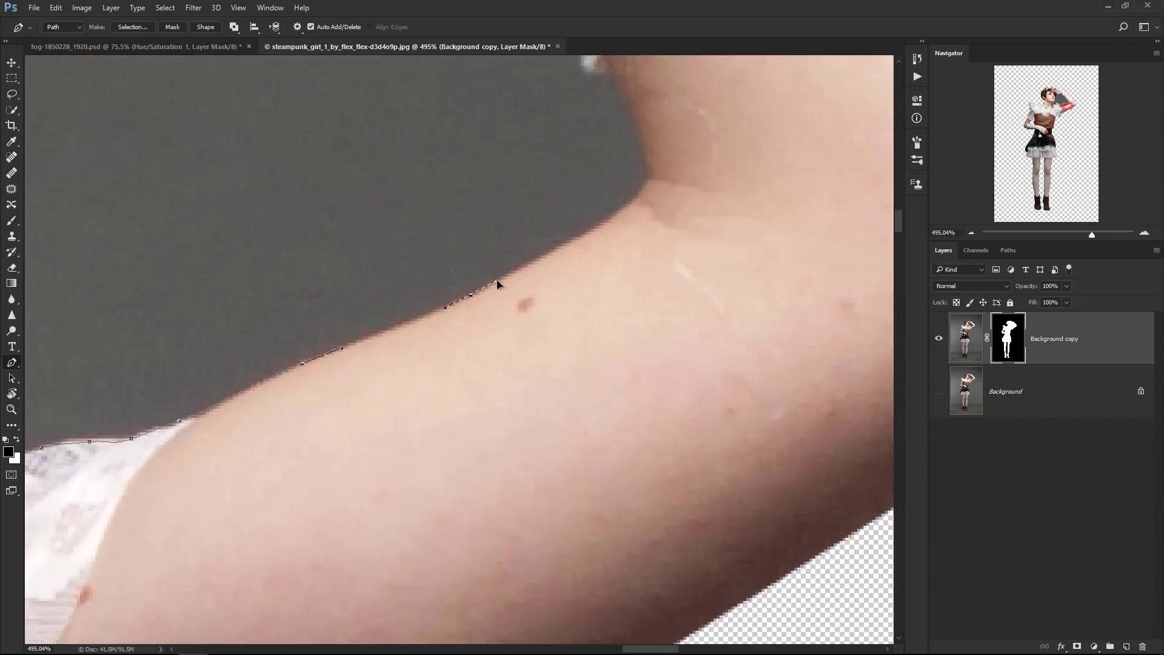
pyautogui.click(497, 283)
pyautogui.click(621, 224)
pyautogui.moveTo(621, 224); pyautogui.dragTo(268, 216)
pyautogui.click(255, 185)
pyautogui.click(250, 159)
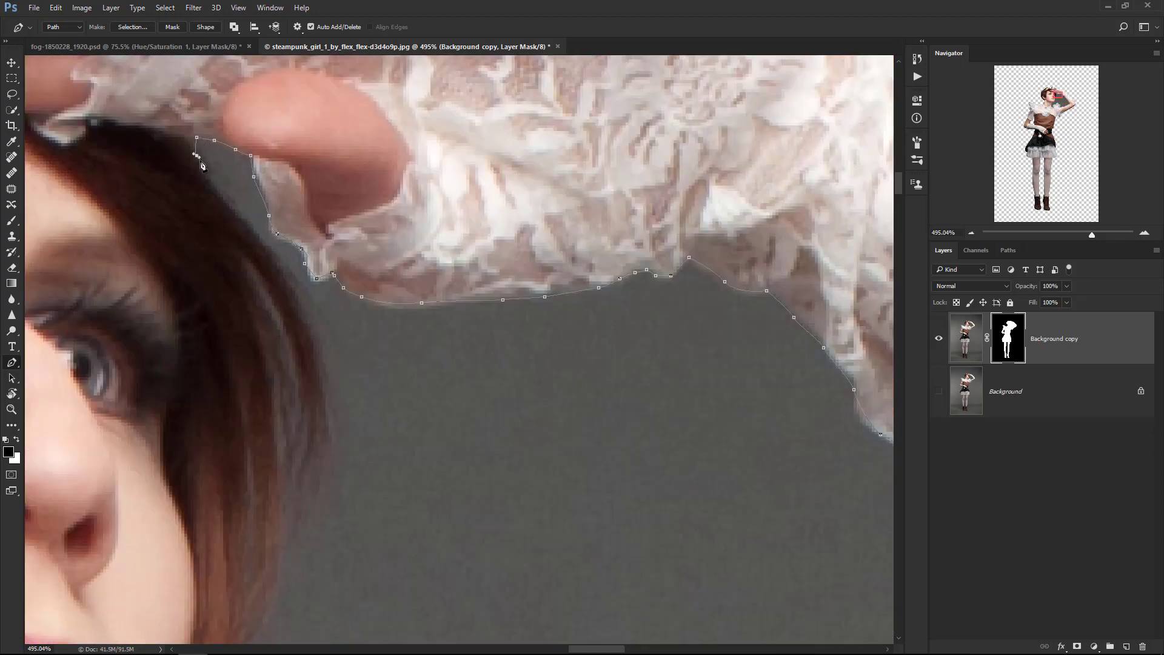
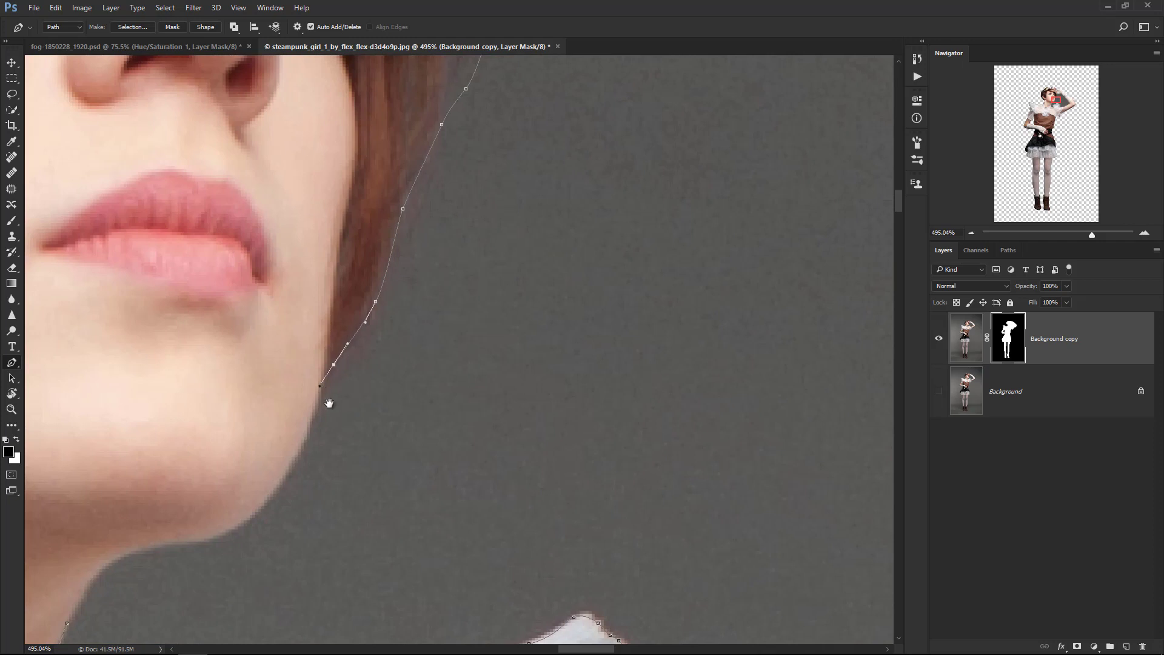
# Step: Trace the Pen path along the jawline, under the chin and down the neck edge
pyautogui.moveTo(327, 402); pyautogui.dragTo(434, 359)
pyautogui.click(429, 361)
pyautogui.click(417, 379)
pyautogui.moveTo(385, 405); pyautogui.dragTo(371, 414)
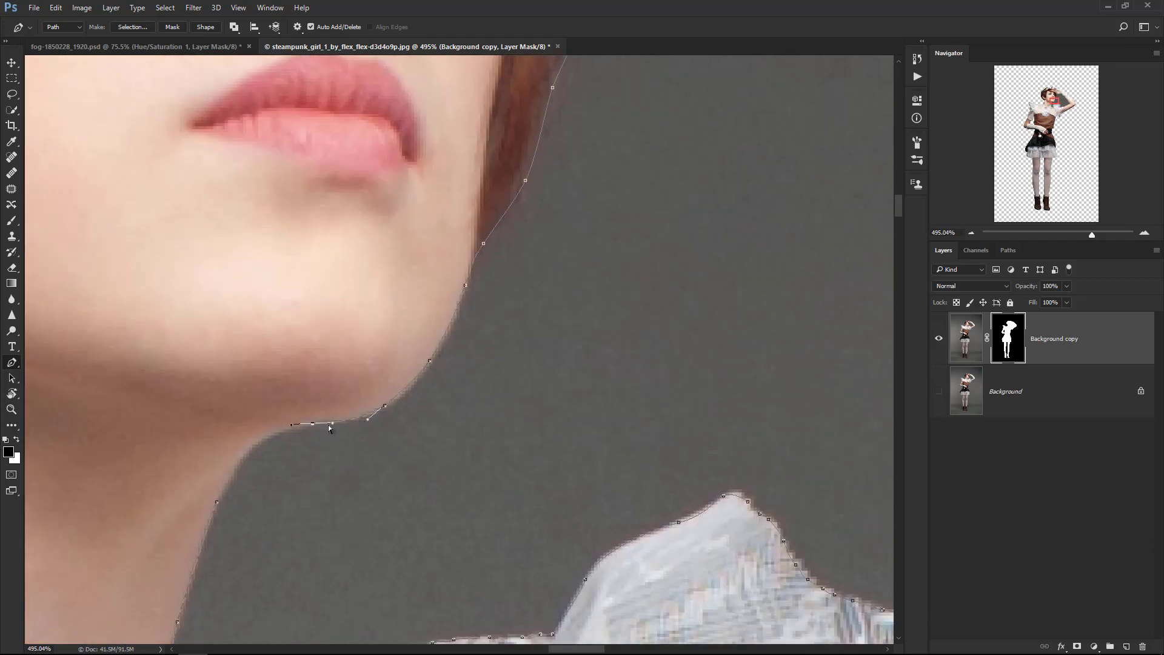
pyautogui.moveTo(333, 423); pyautogui.dragTo(333, 421)
pyautogui.moveTo(259, 442); pyautogui.dragTo(247, 453)
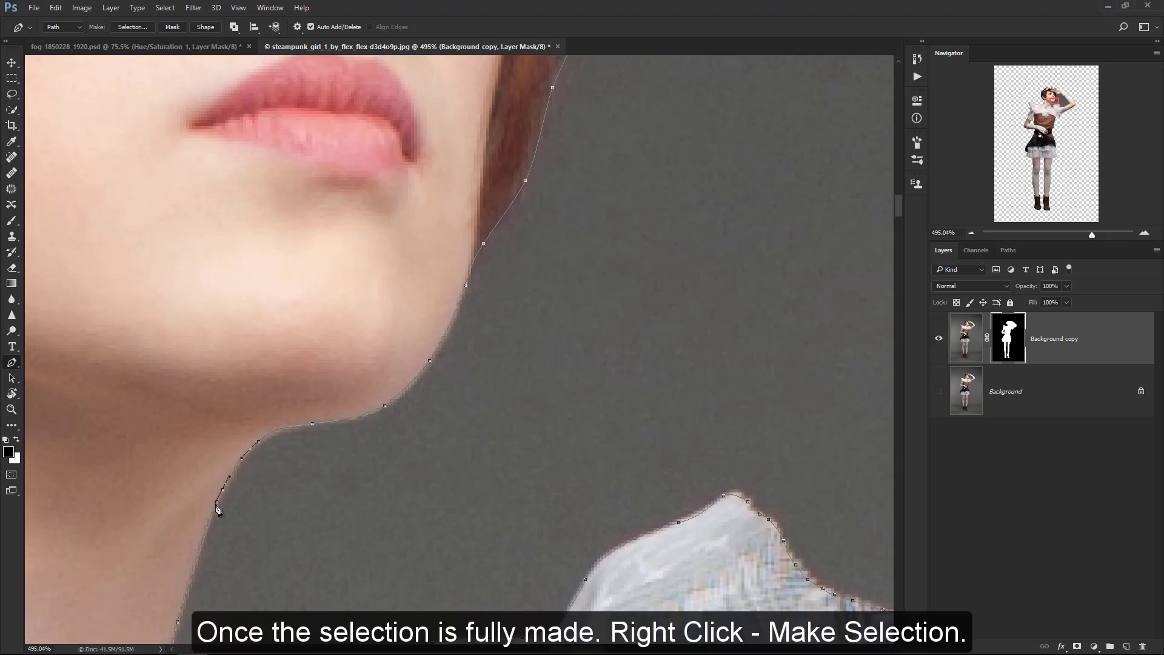
# Step: Turn the path into a selection, hide that grey background in the mask, then deselect
pyautogui.rightClick(455, 420)
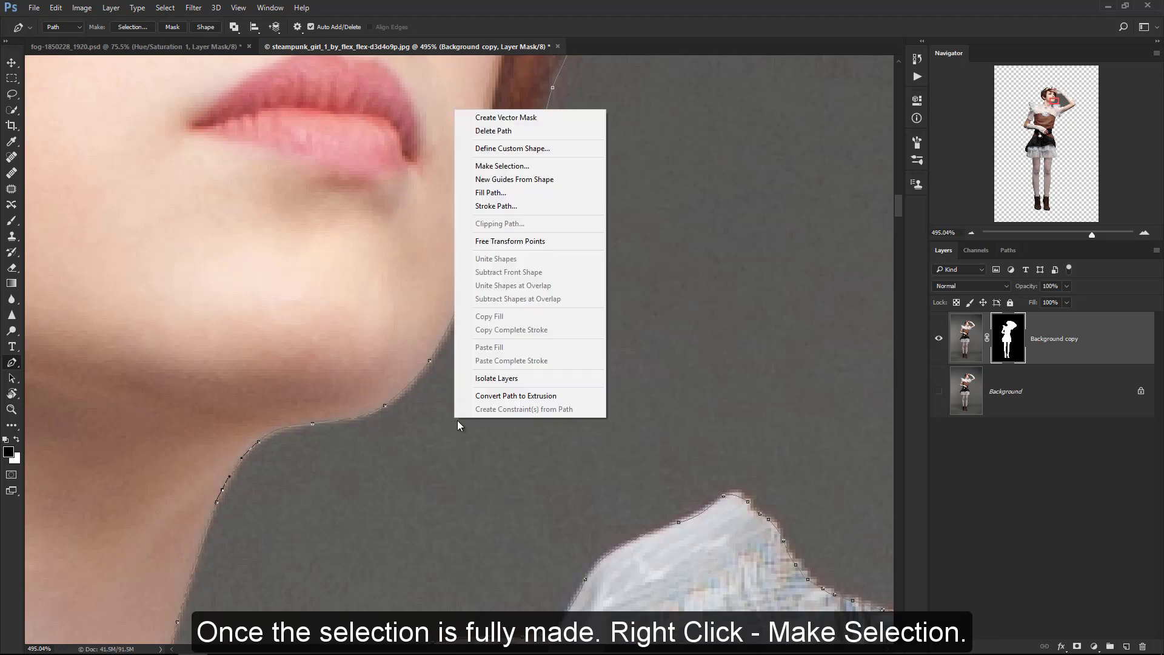
pyautogui.click(513, 162)
pyautogui.click(645, 188)
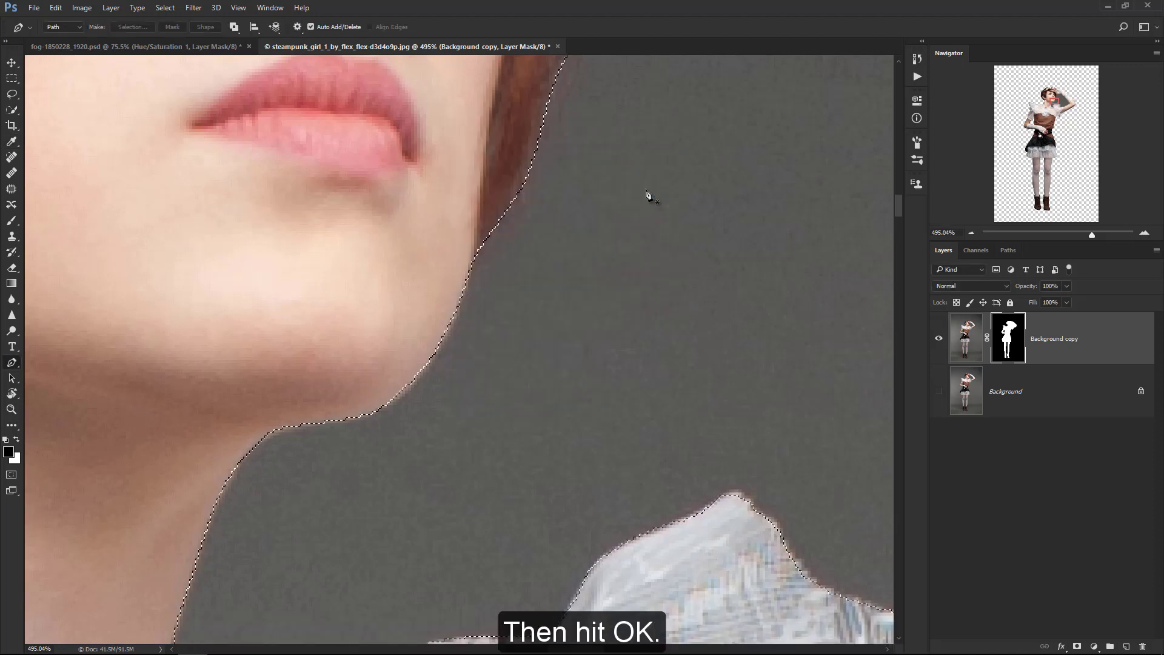
pyautogui.hotkey('alt', 'BackSpace')
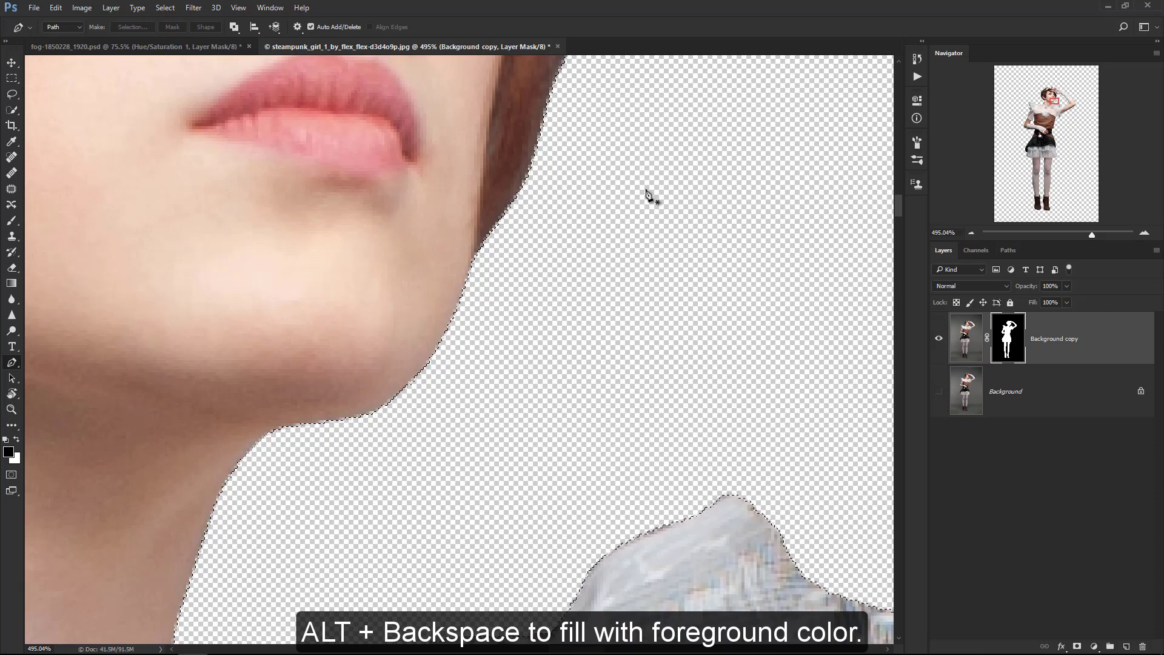
pyautogui.hotkey('ctrl', '0')
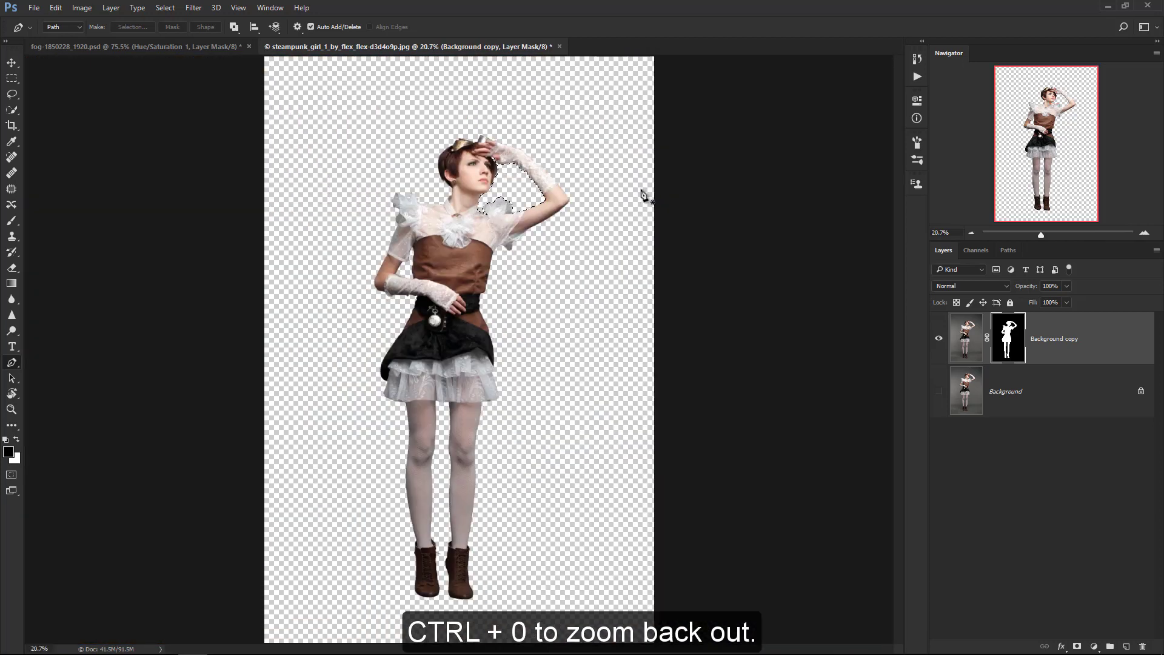
pyautogui.hotkey('ctrl', 'd')
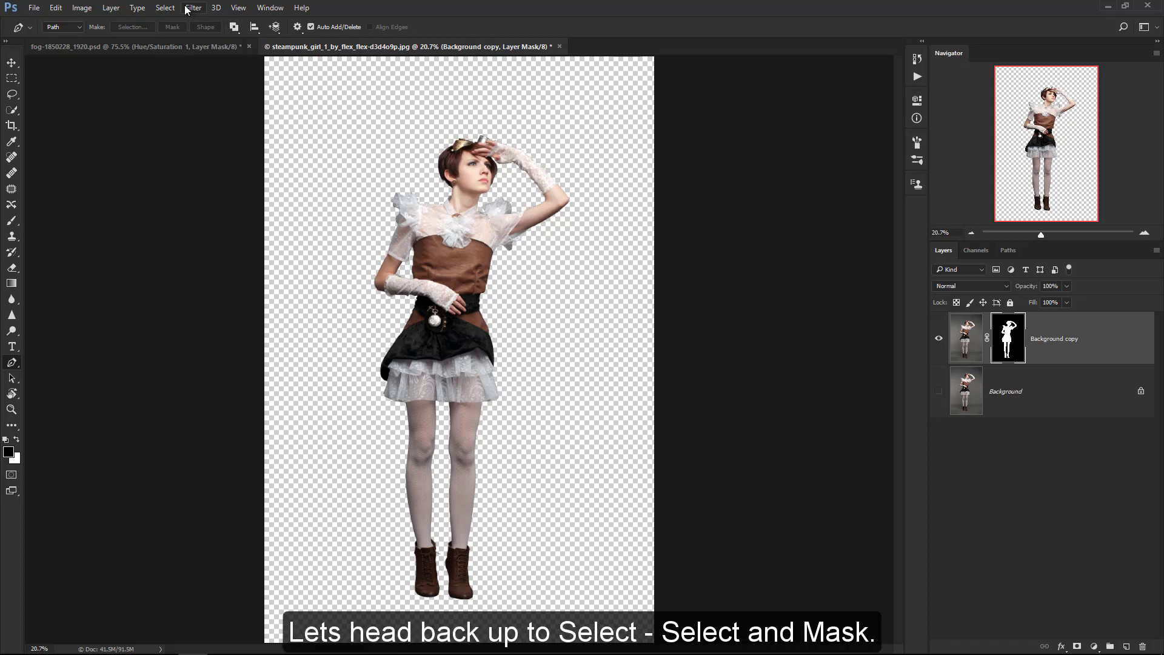
# Step: Refine the hair in Select and Mask, outputting a new masked layer, Background copy 2
pyautogui.click(165, 7)
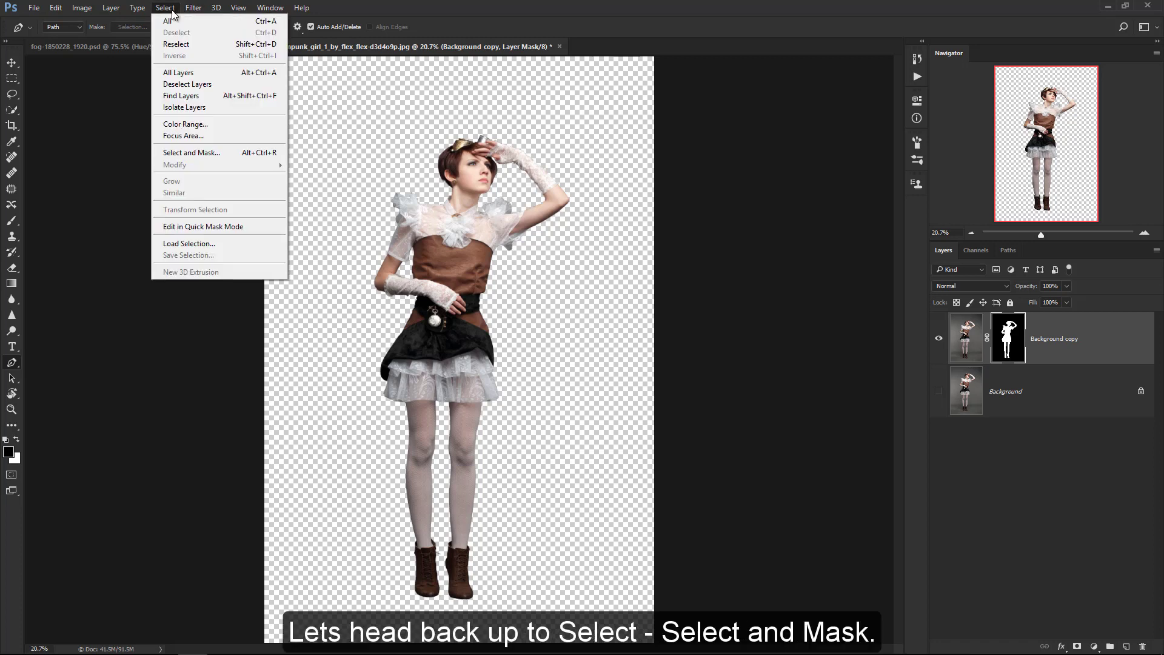
pyautogui.click(169, 156)
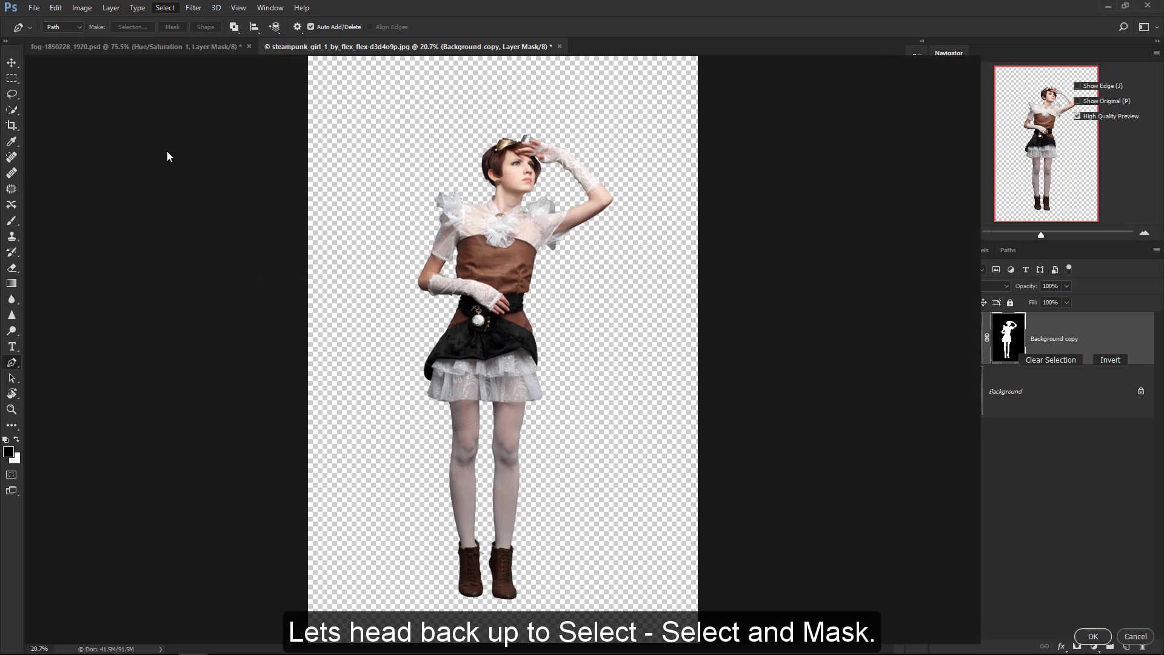
pyautogui.press('z')
pyautogui.click(551, 162)
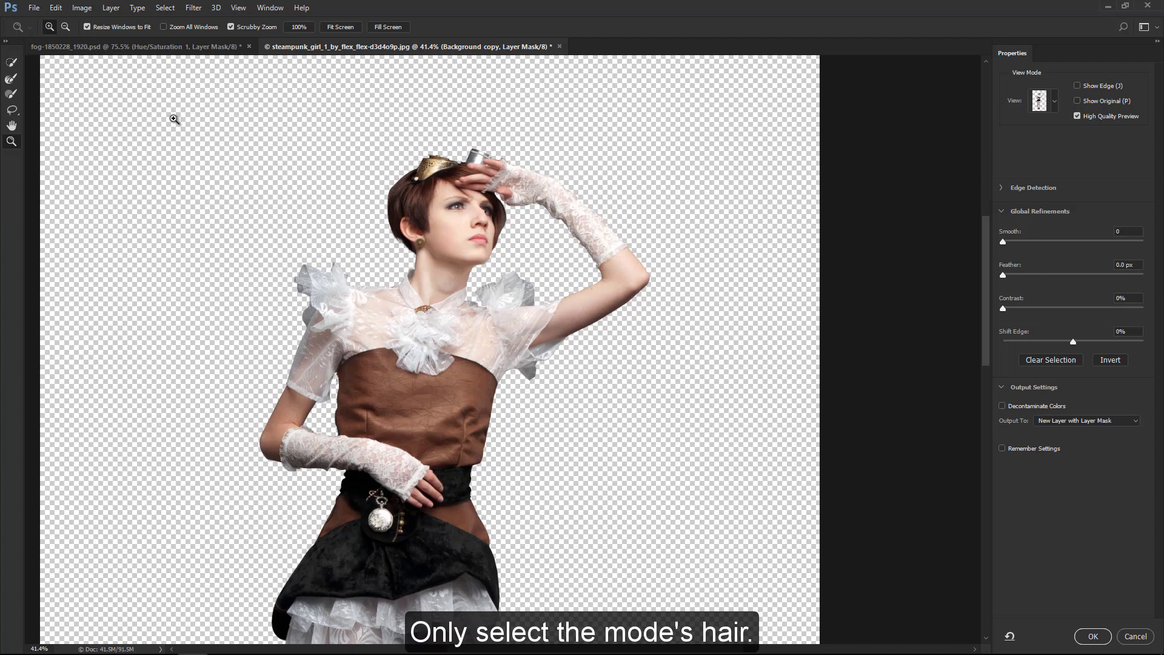
pyautogui.click(11, 78)
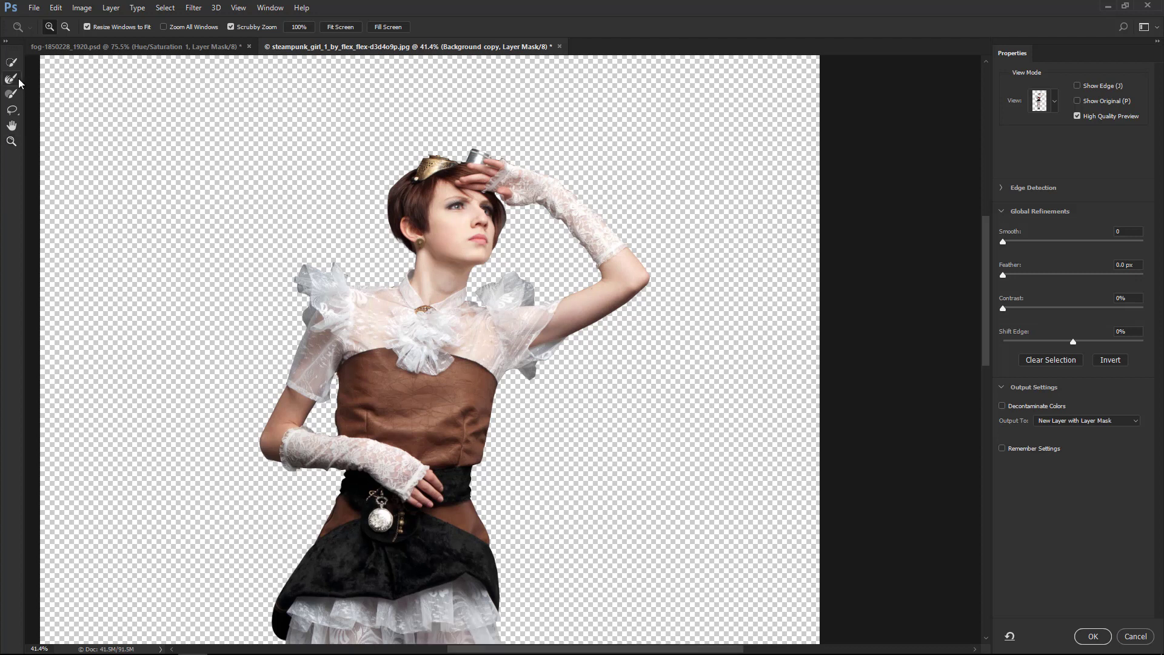
pyautogui.press('[')
pyautogui.press('[')
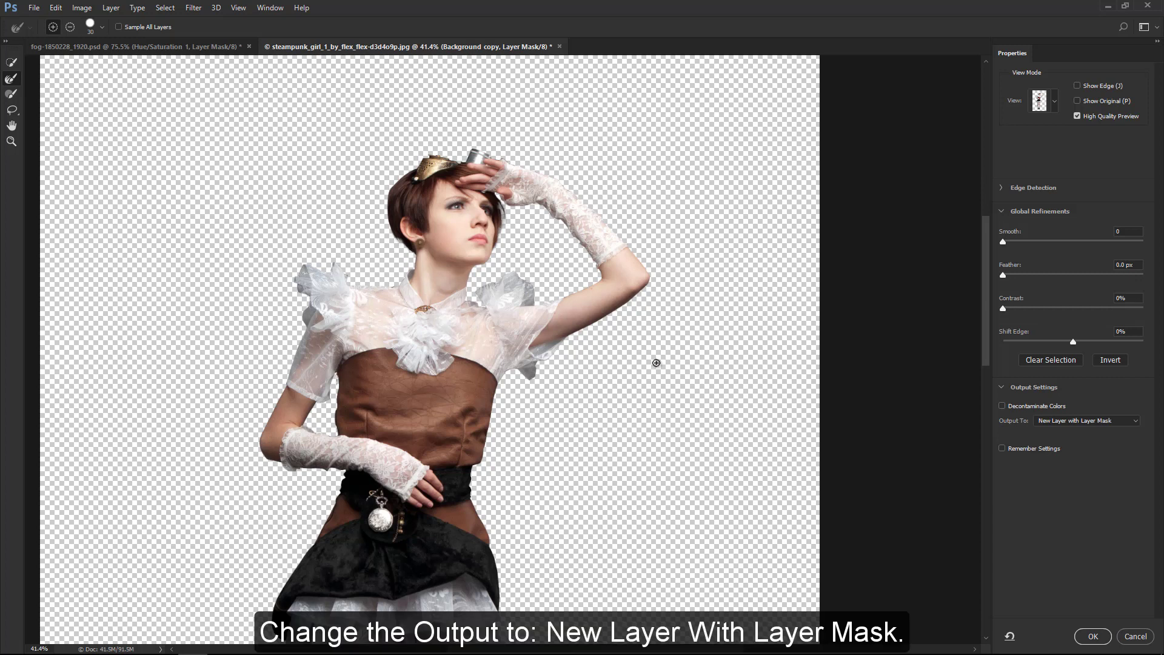
pyautogui.click(1089, 635)
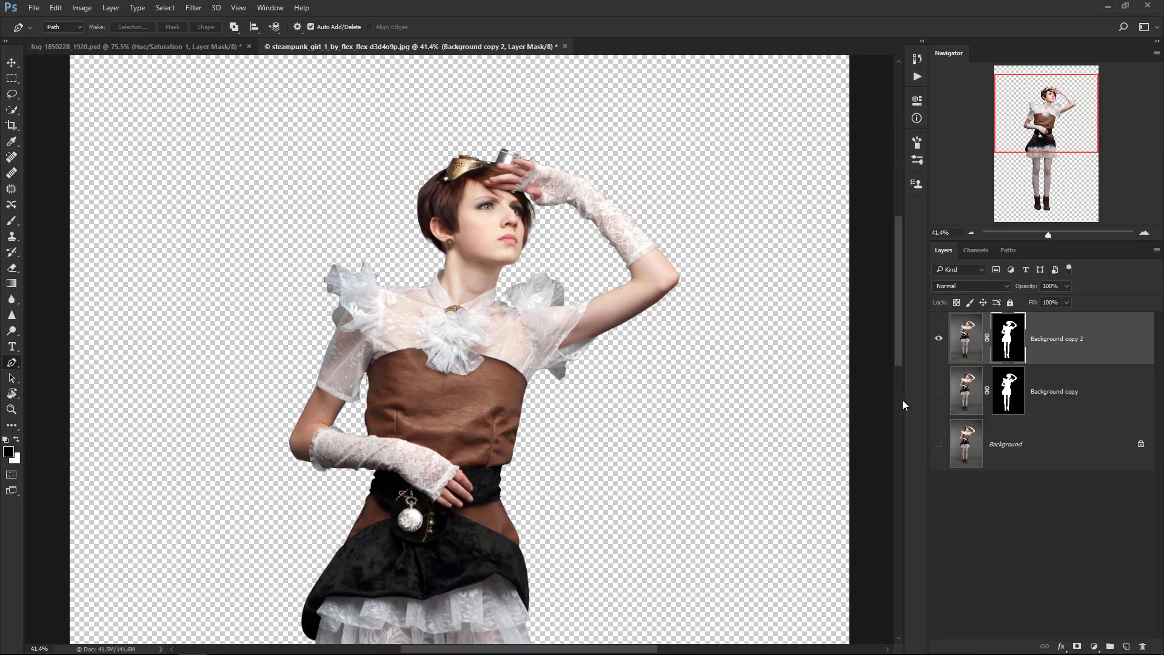
pyautogui.hotkey('ctrl', '0')
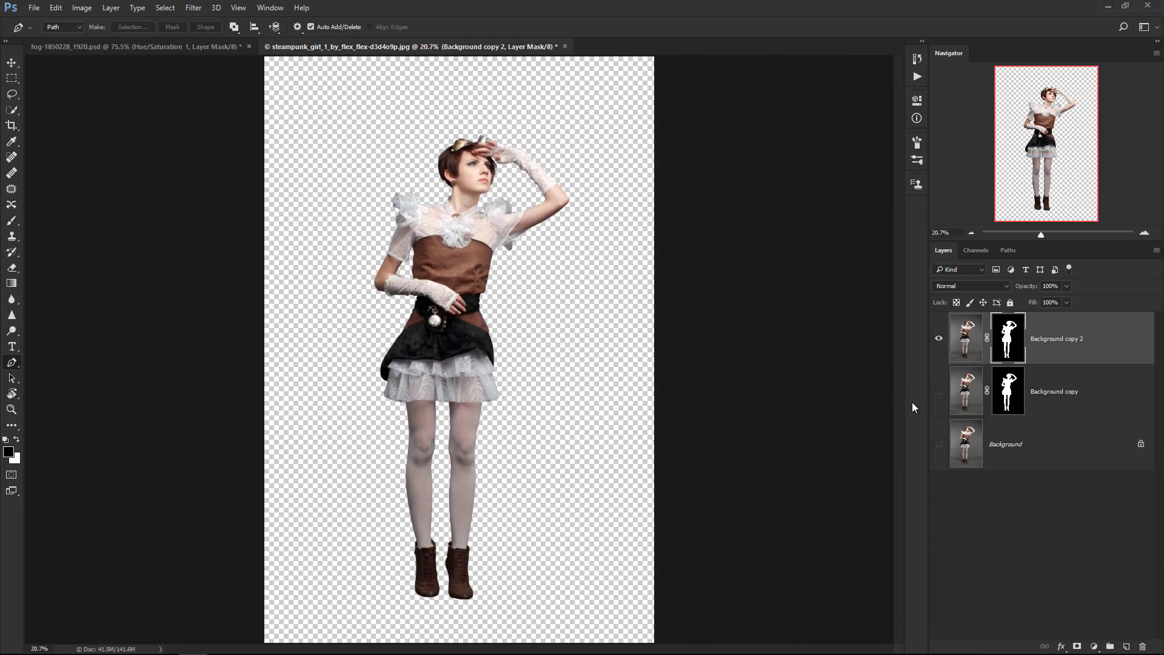
# Step: Move the model layer into the fog composite, duplicate it and hide the lower copy
pyautogui.click(969, 346)
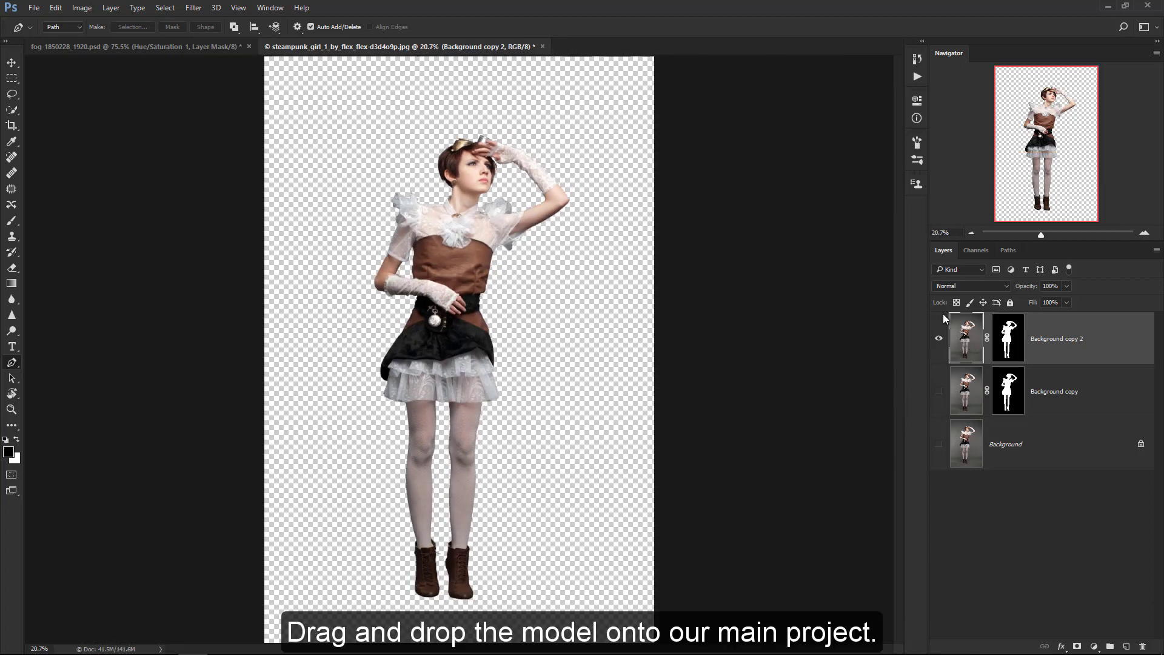
pyautogui.press('v')
pyautogui.moveTo(478, 171)
pyautogui.mouseDown()
pyautogui.moveTo(202, 49)
pyautogui.moveTo(466, 285)
pyautogui.mouseUp()
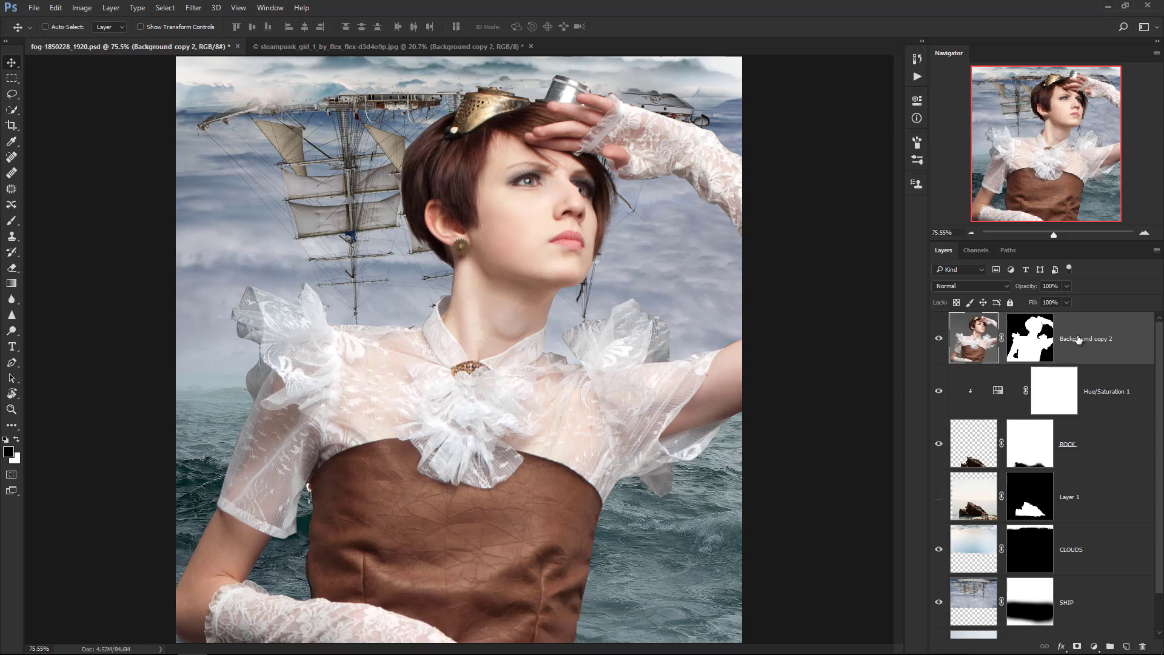
pyautogui.hotkey('ctrl', 'j')
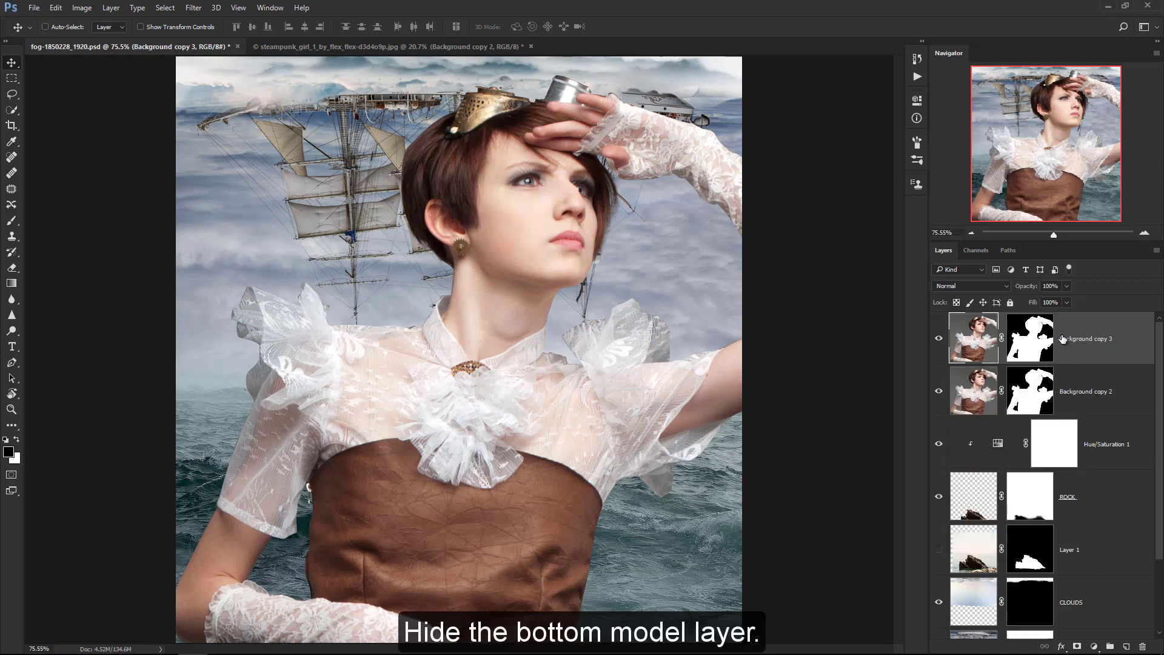
pyautogui.click(940, 391)
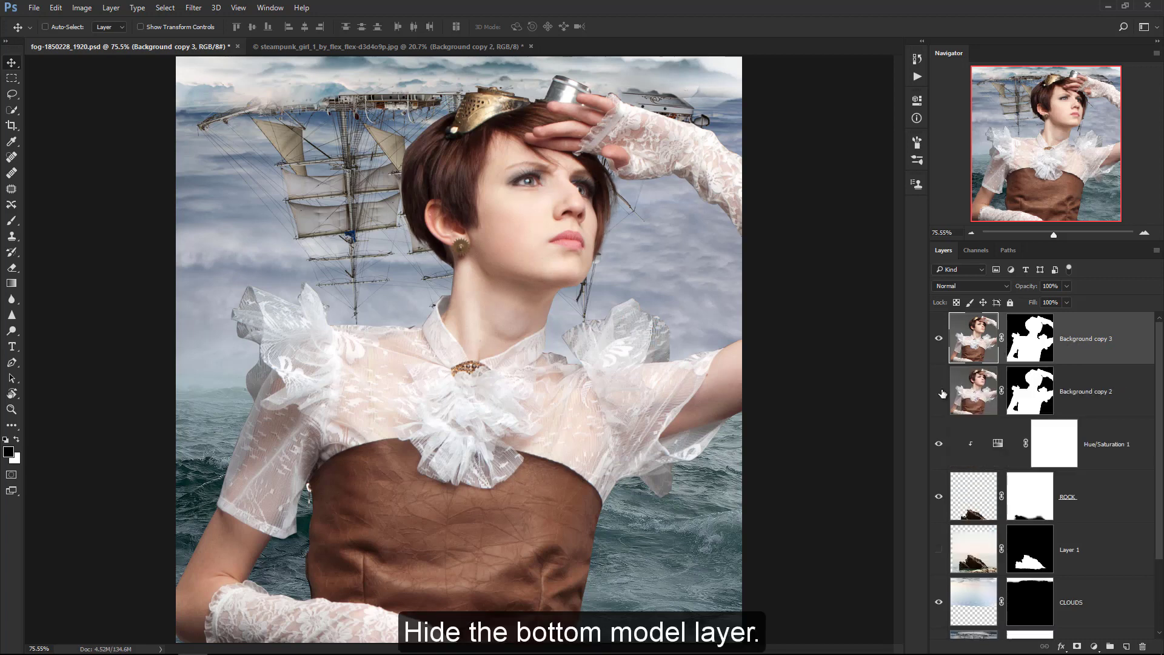
# Step: Rename the top copy MODEL and apply its layer mask
pyautogui.doubleClick(1088, 339)
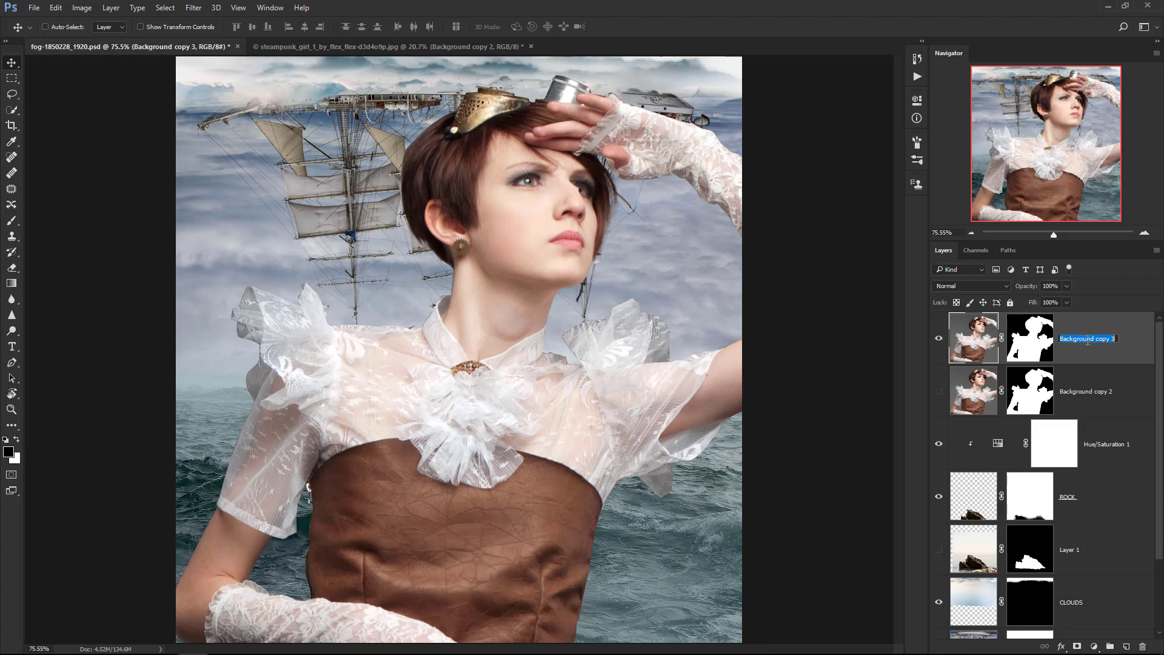
pyautogui.write('MODEL')
pyautogui.press('Return')
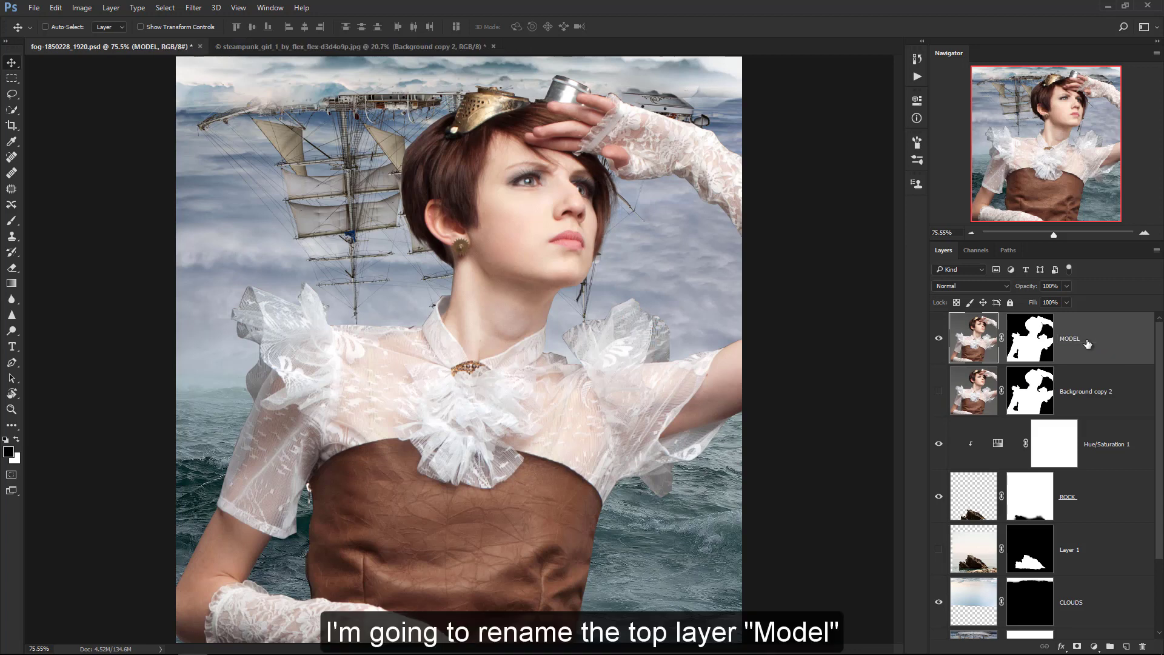
pyautogui.press('ctrl')
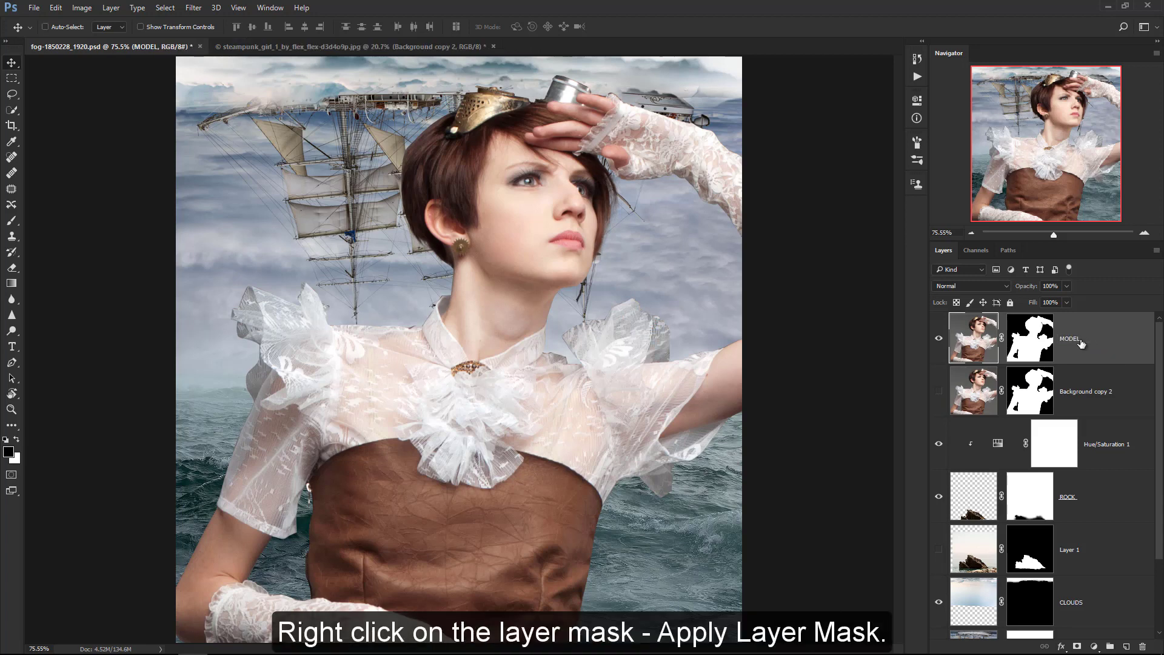
pyautogui.rightClick(1045, 341)
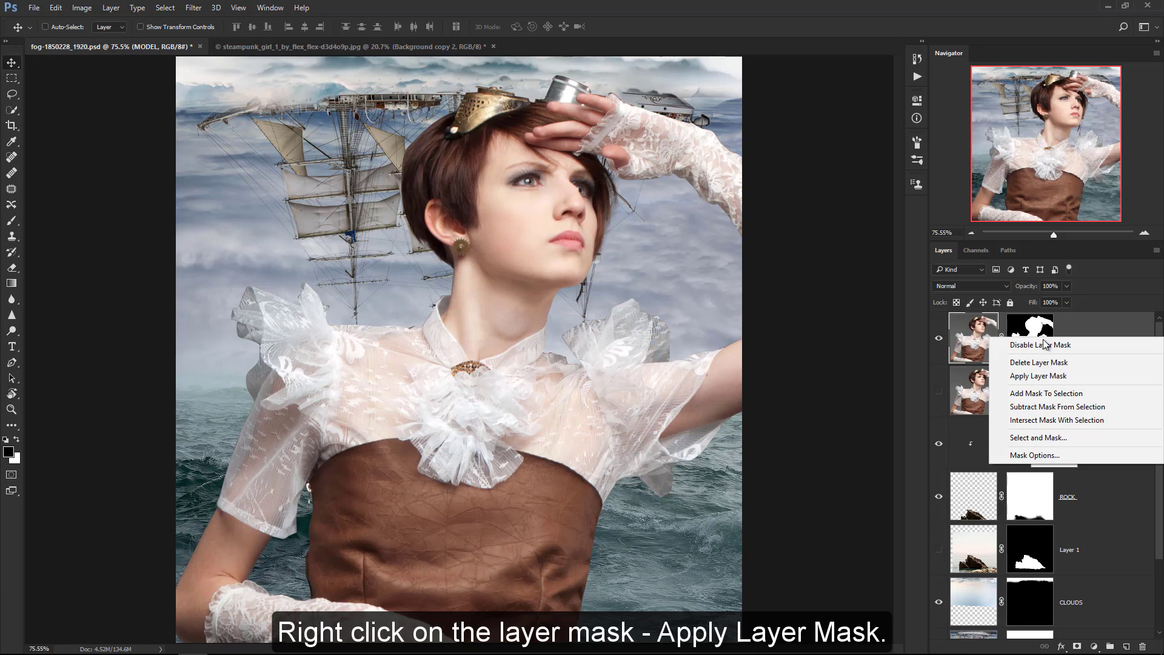
pyautogui.click(1046, 377)
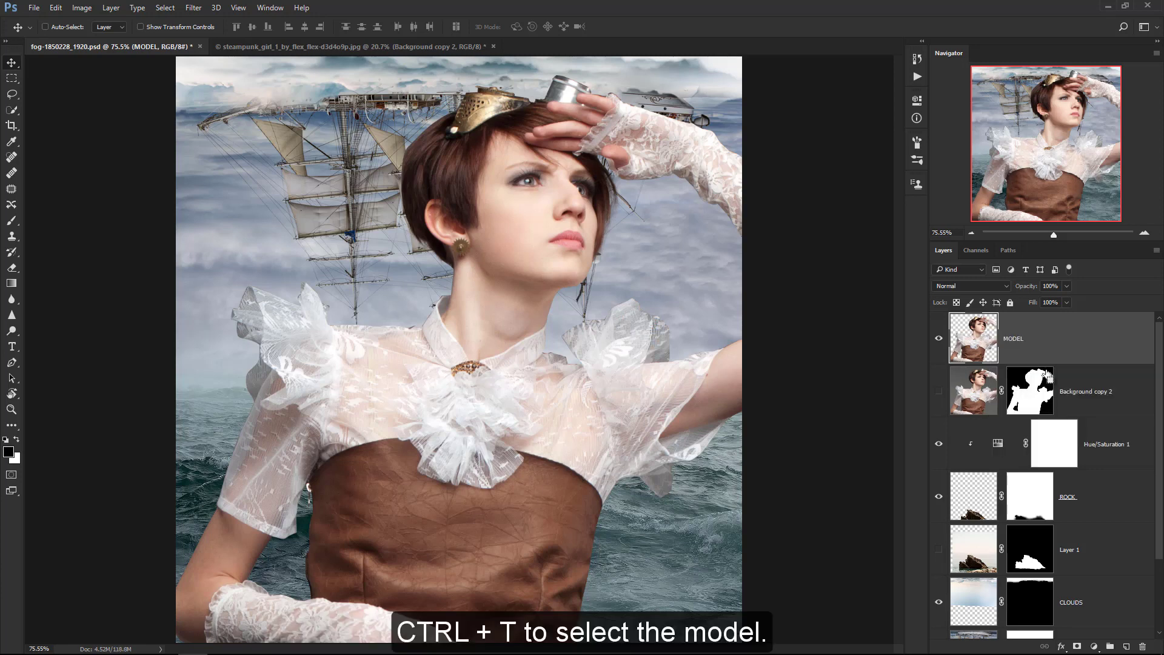
# Step: Shrink MODEL to about a third of her size and place her standing on the rock
pyautogui.hotkey('ctrl', 't')
pyautogui.hotkey('ctrl', '0')
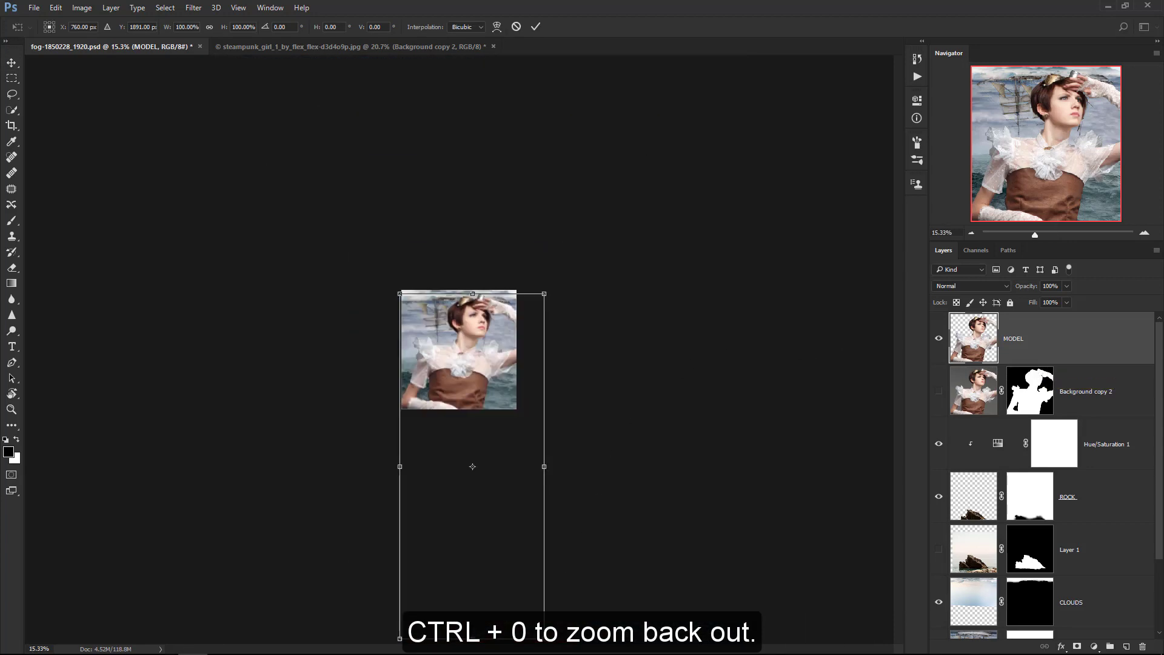
pyautogui.moveTo(544, 638)
pyautogui.mouseDown()
pyautogui.moveTo(495, 521)
pyautogui.moveTo(471, 367)
pyautogui.mouseUp()
pyautogui.moveTo(492, 285); pyautogui.dragTo(475, 321)
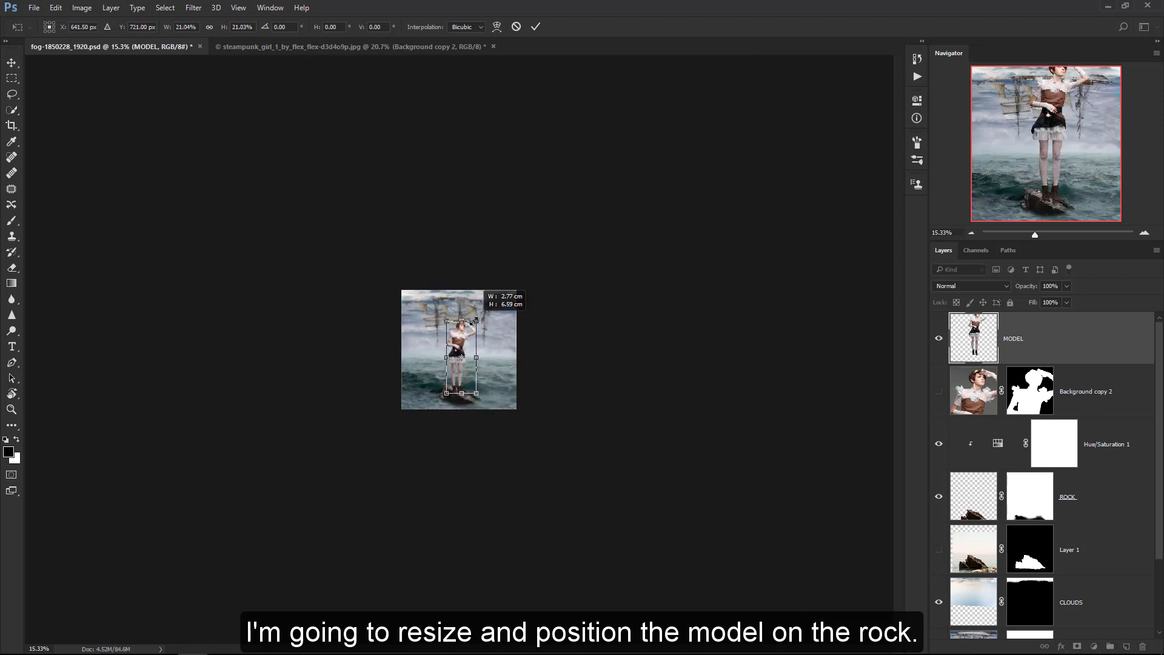
pyautogui.press('Return')
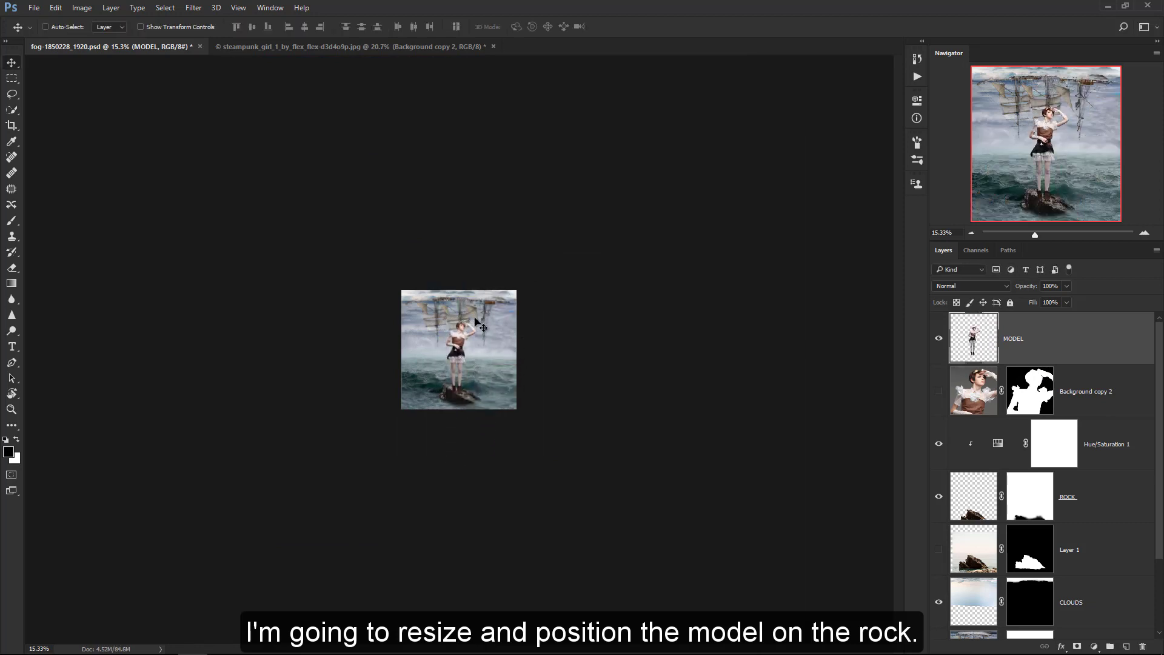
pyautogui.press('z')
pyautogui.moveTo(449, 363); pyautogui.dragTo(546, 356)
# Step: Add a new layer named MODEL SHADOW 1 beneath the MODEL layer
pyautogui.press('v')
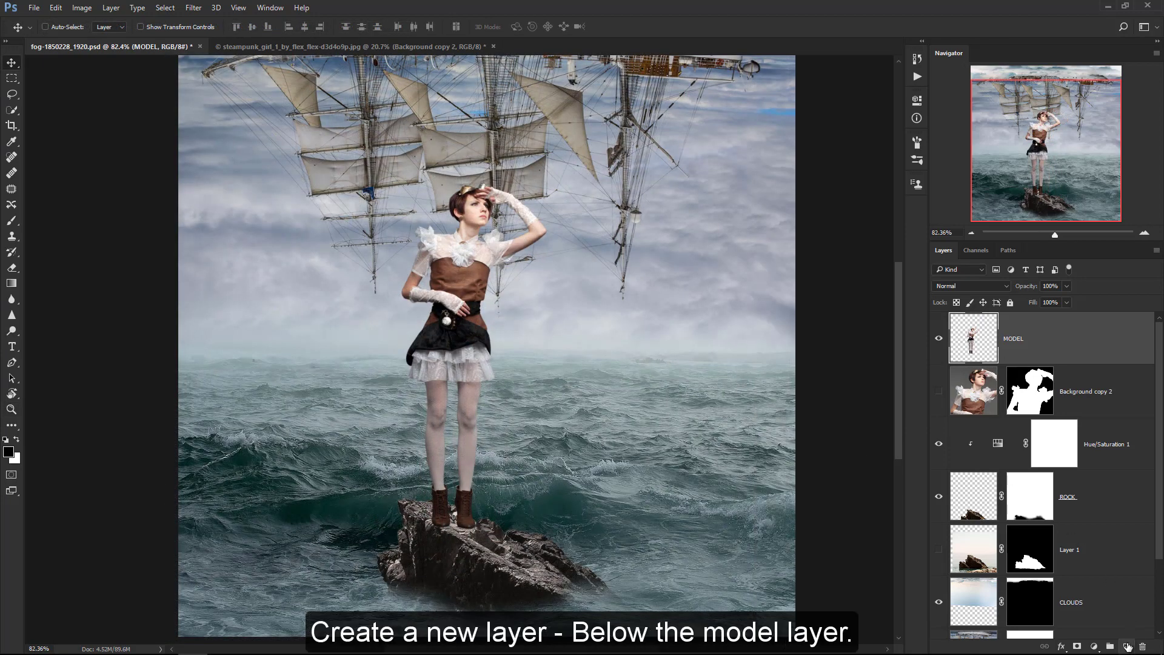
pyautogui.click(1128, 647)
pyautogui.moveTo(1042, 354); pyautogui.dragTo(1041, 413)
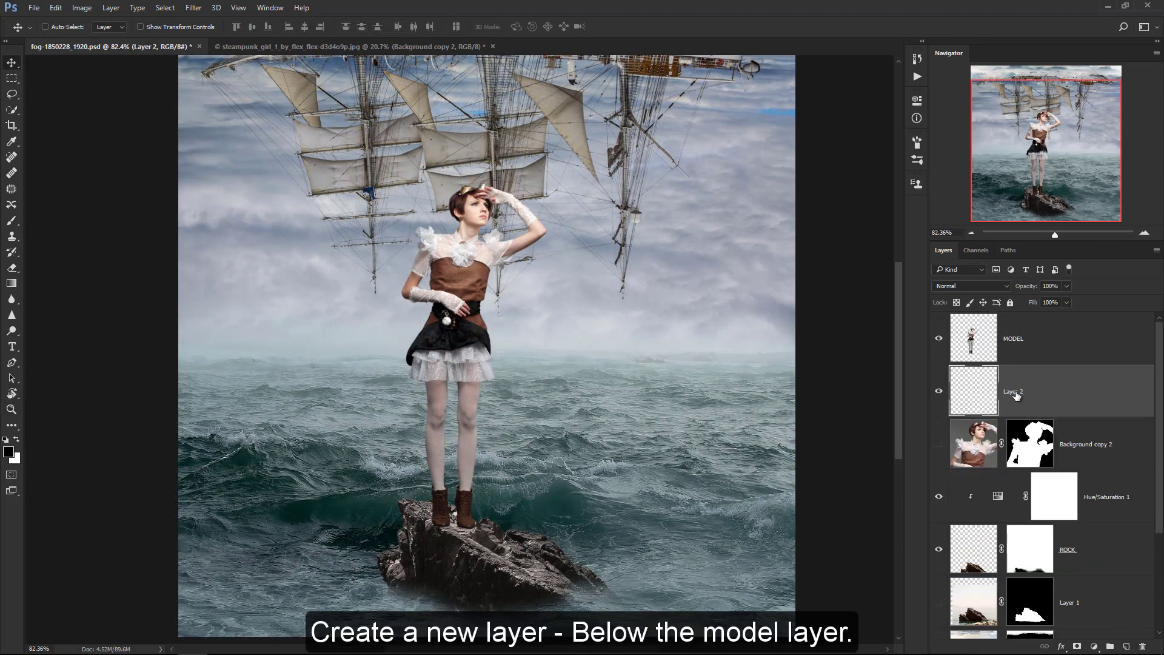
pyautogui.doubleClick(1014, 391)
pyautogui.write('MODEL SHADOW 1')
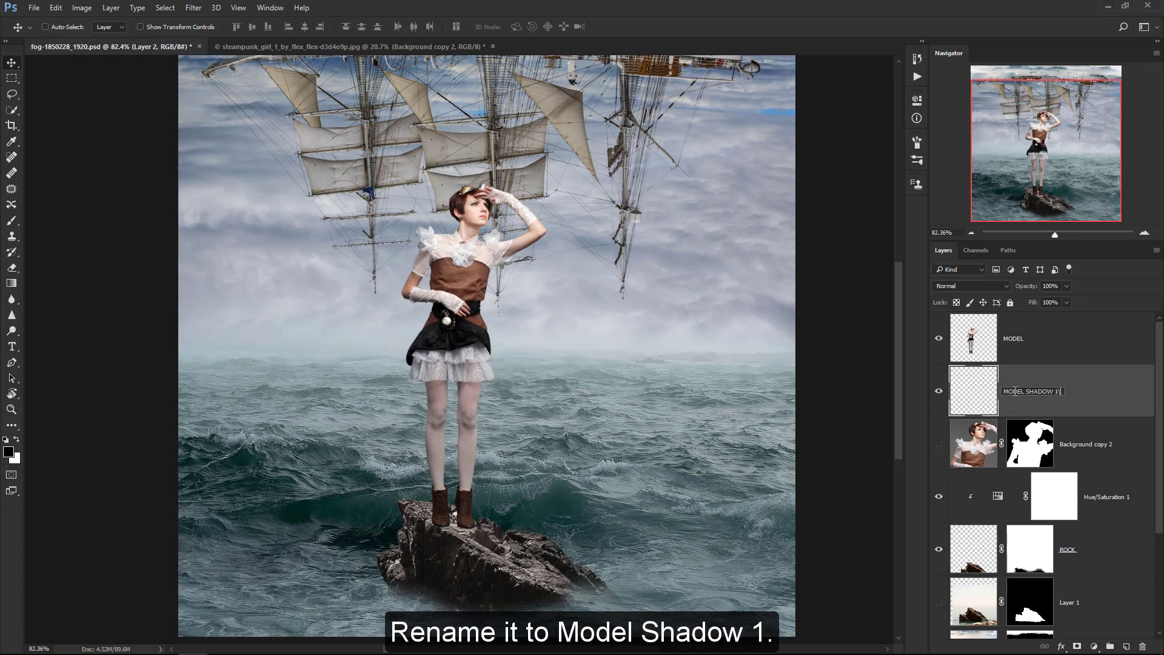
pyautogui.press('Return')
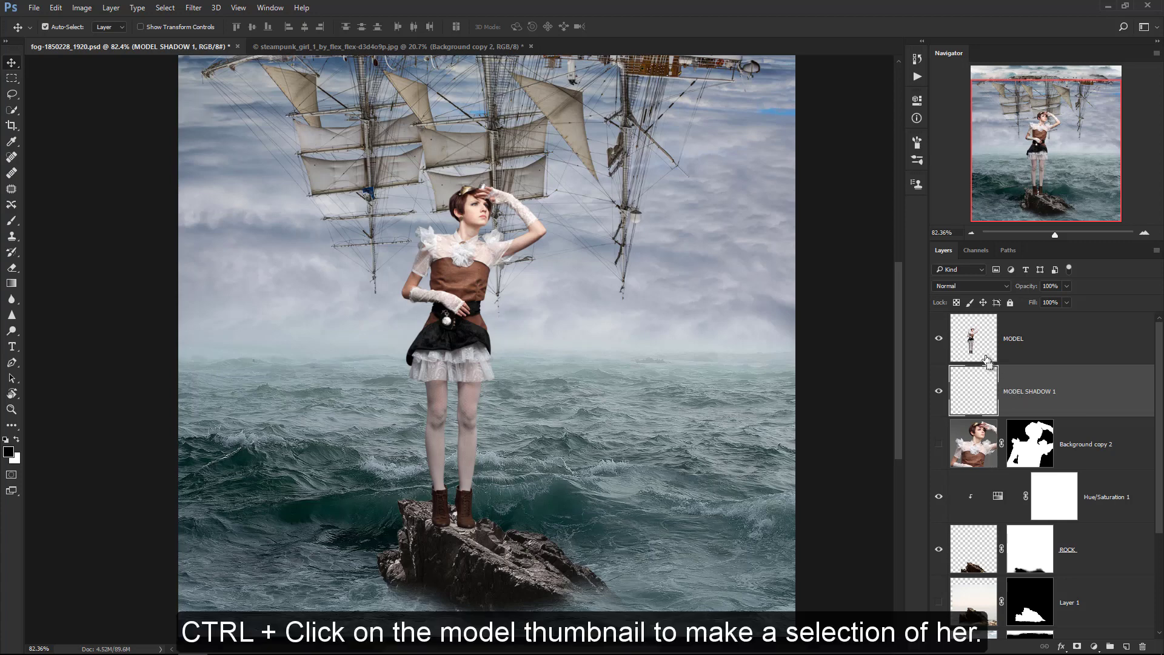
# Step: Fill the model's outline with black on MODEL SHADOW 1
pyautogui.press('ctrl')
pyautogui.keyDown('ctrl'); pyautogui.click(977, 350); pyautogui.keyUp('ctrl')
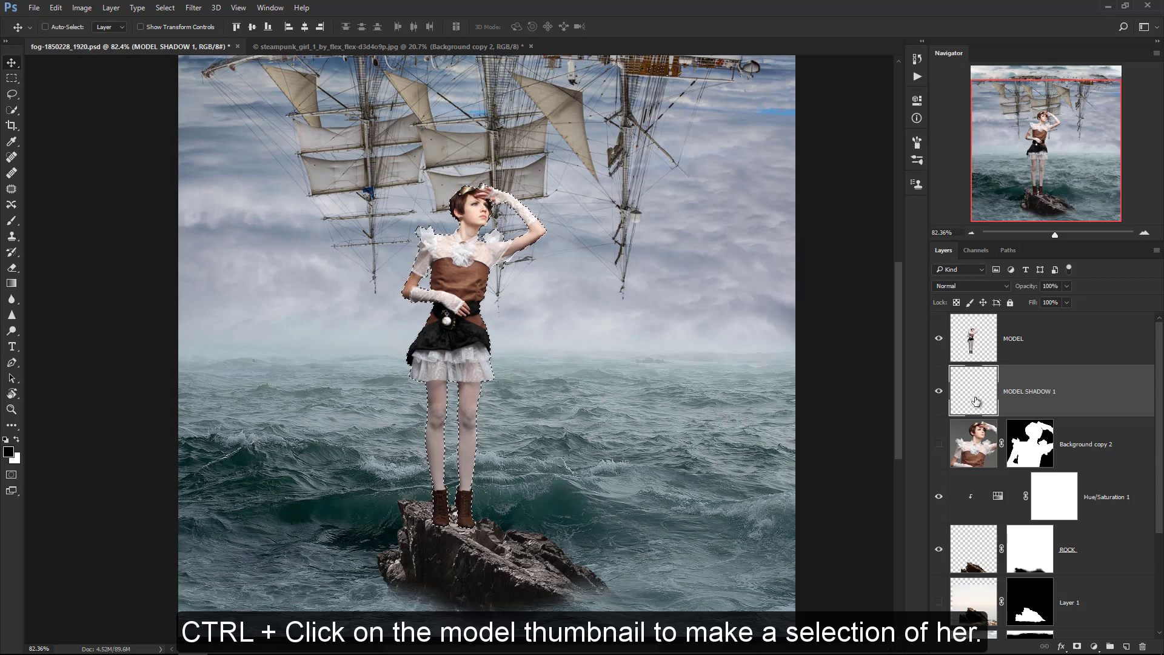
pyautogui.hotkey('alt', 'BackSpace')
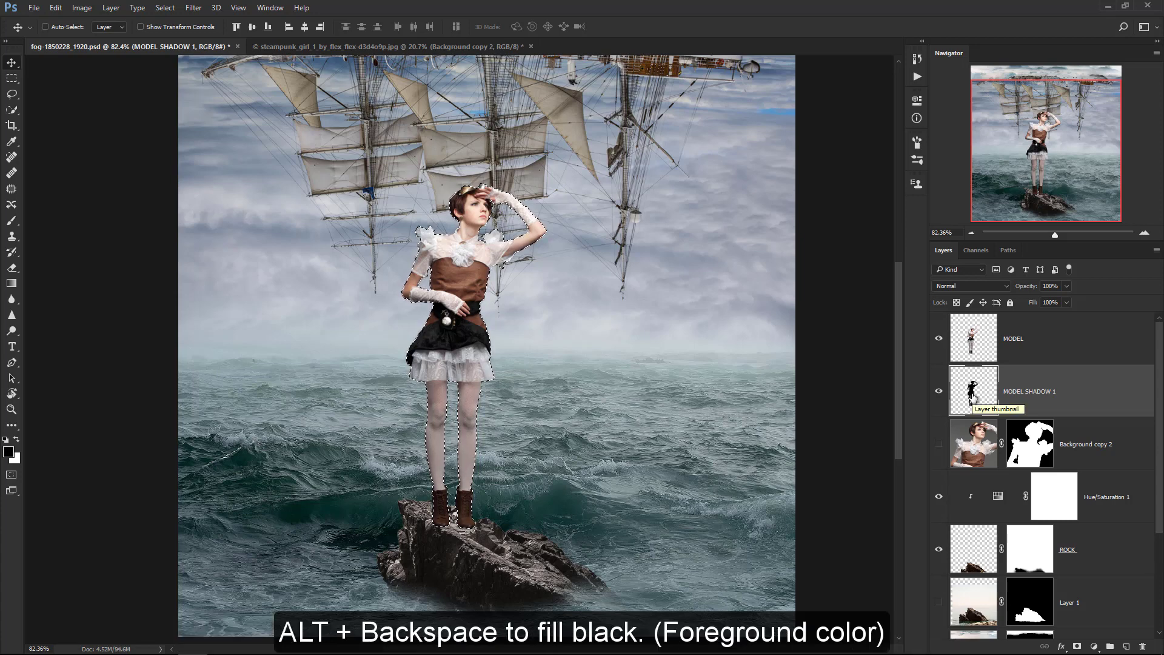
pyautogui.press('z')
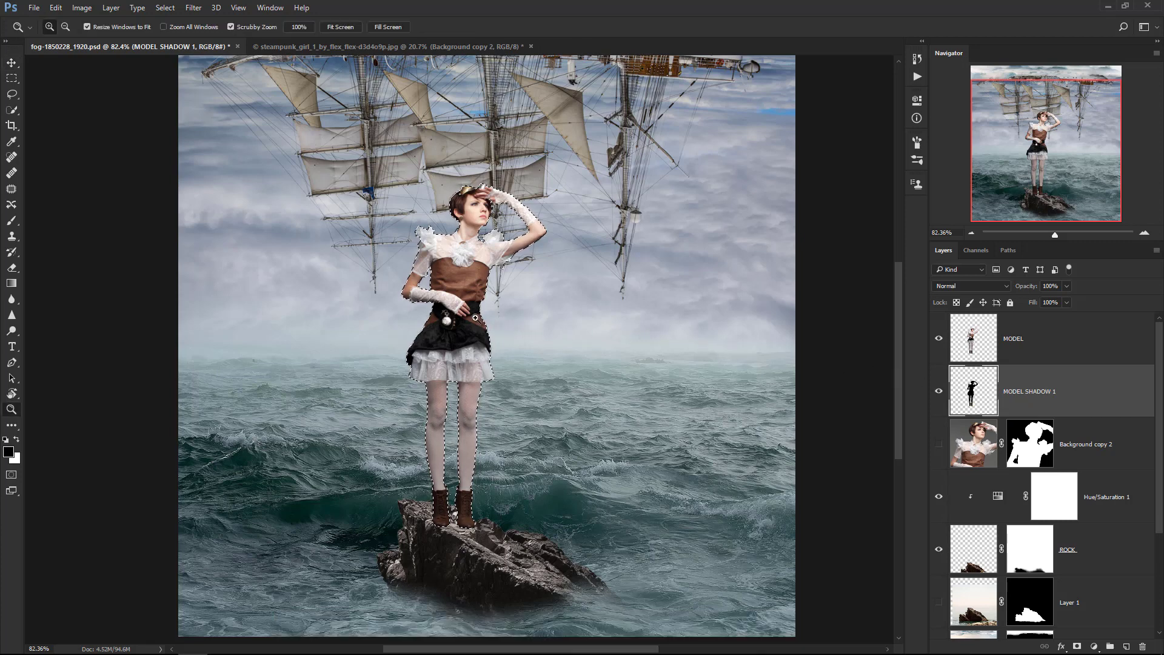
pyautogui.moveTo(475, 317); pyautogui.dragTo(525, 312)
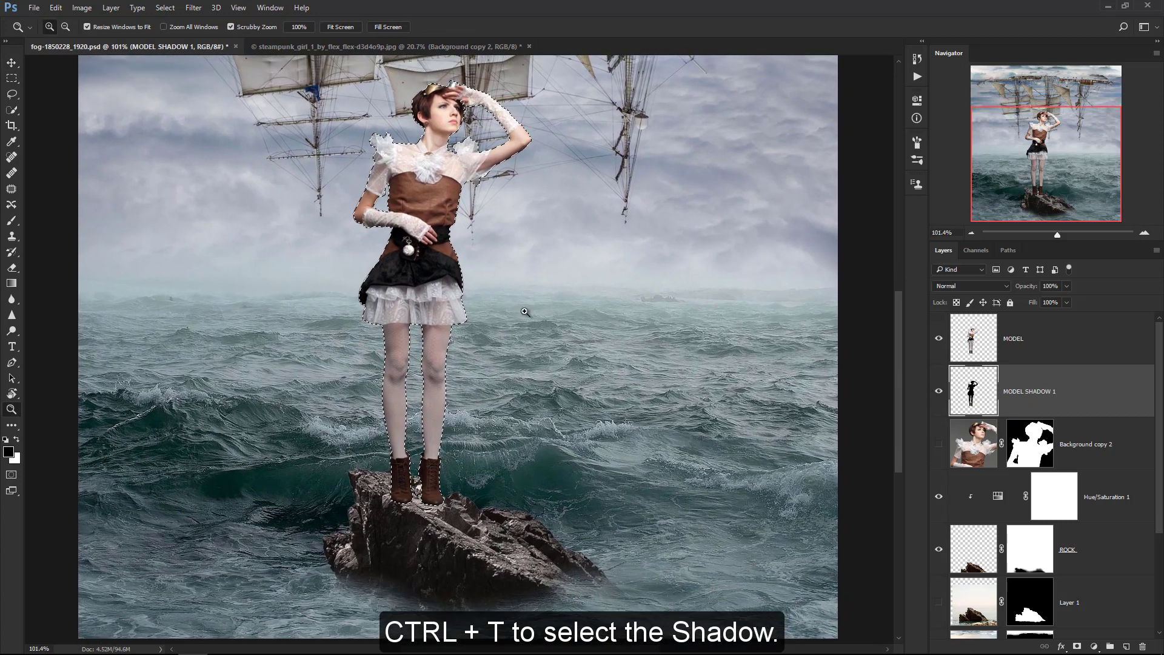
# Step: Distort the black silhouette into a shadow from the boots across the rock toward the right
pyautogui.hotkey('ctrl', 't')
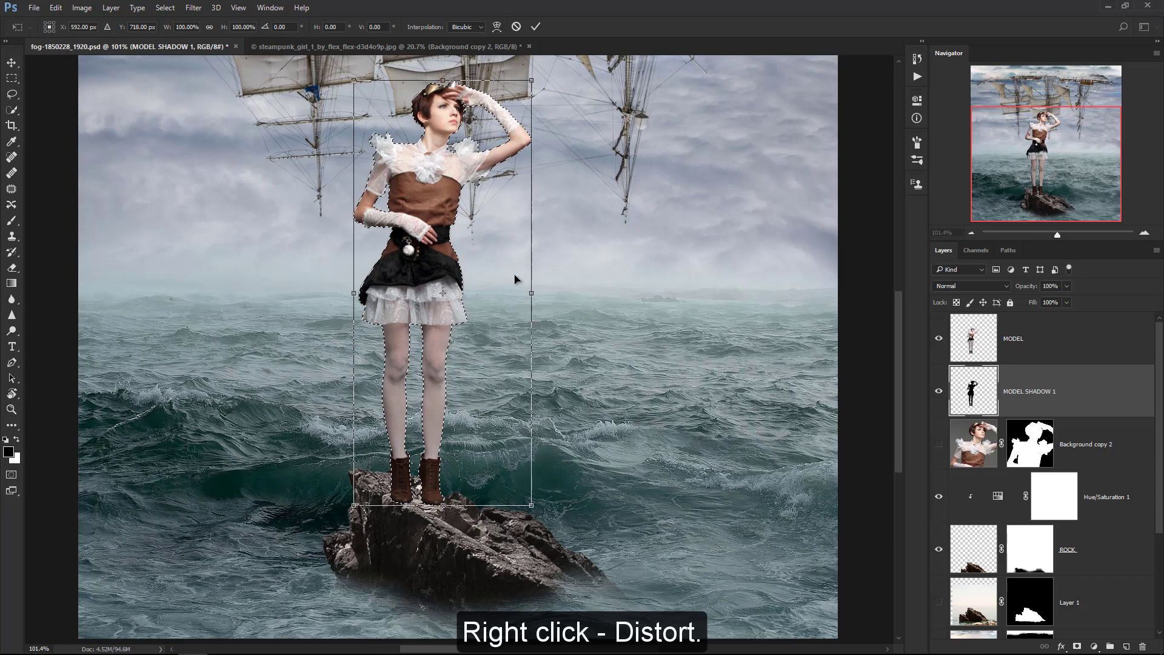
pyautogui.rightClick(444, 225)
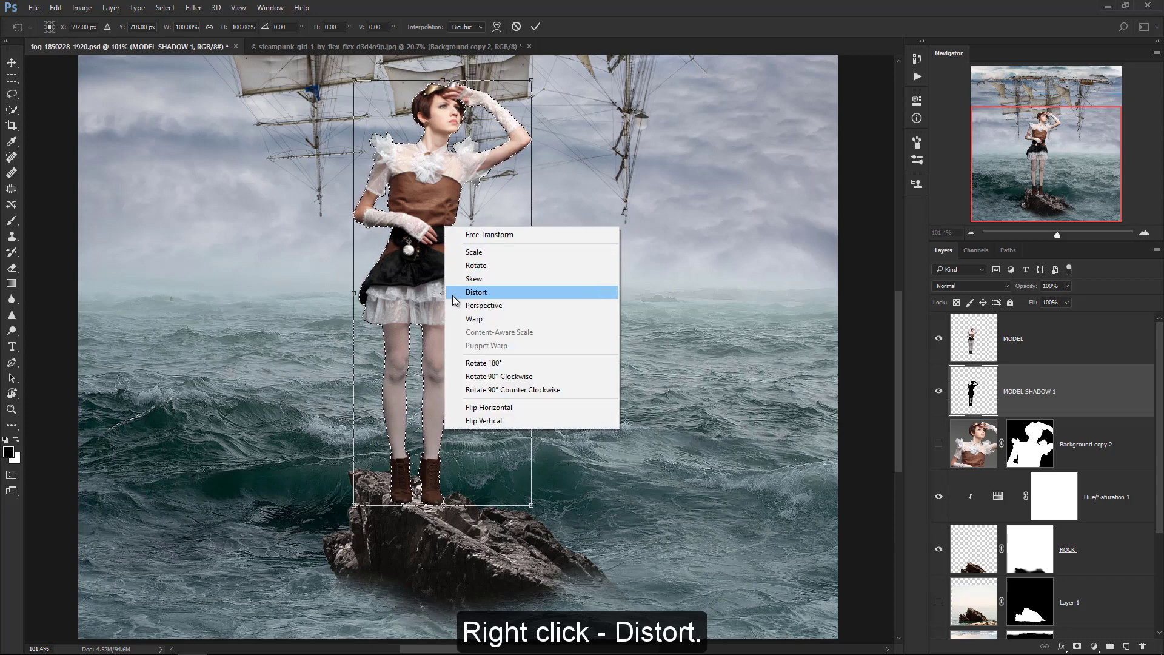
pyautogui.click(454, 293)
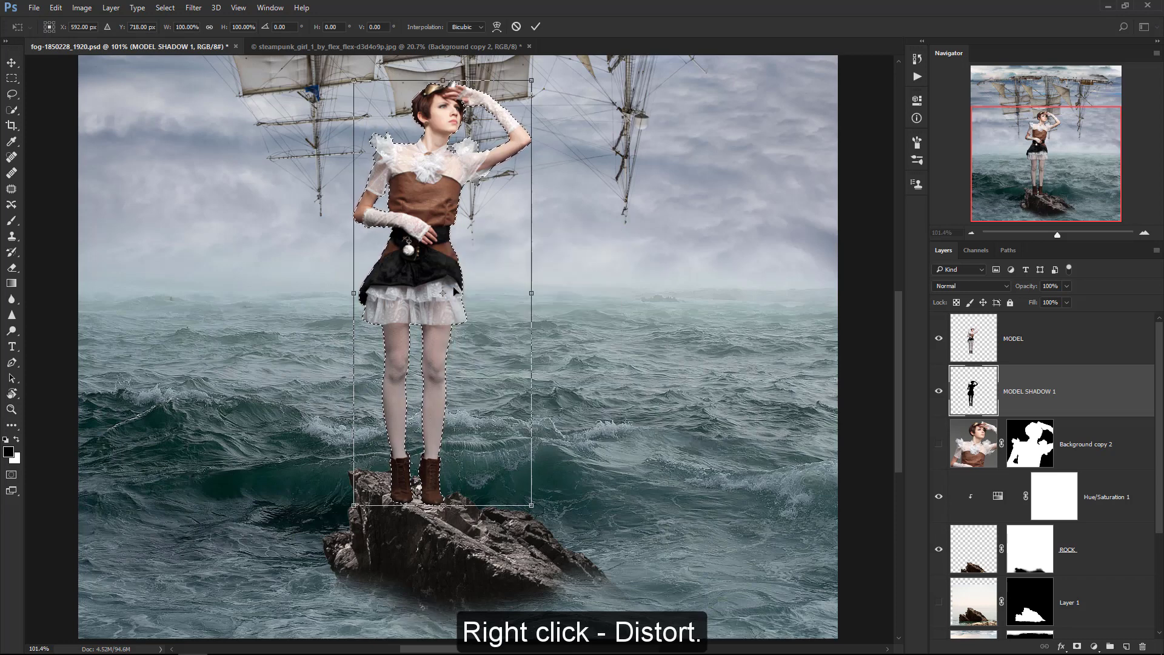
pyautogui.moveTo(443, 80)
pyautogui.mouseDown()
pyautogui.moveTo(520, 577)
pyautogui.moveTo(675, 619)
pyautogui.mouseUp()
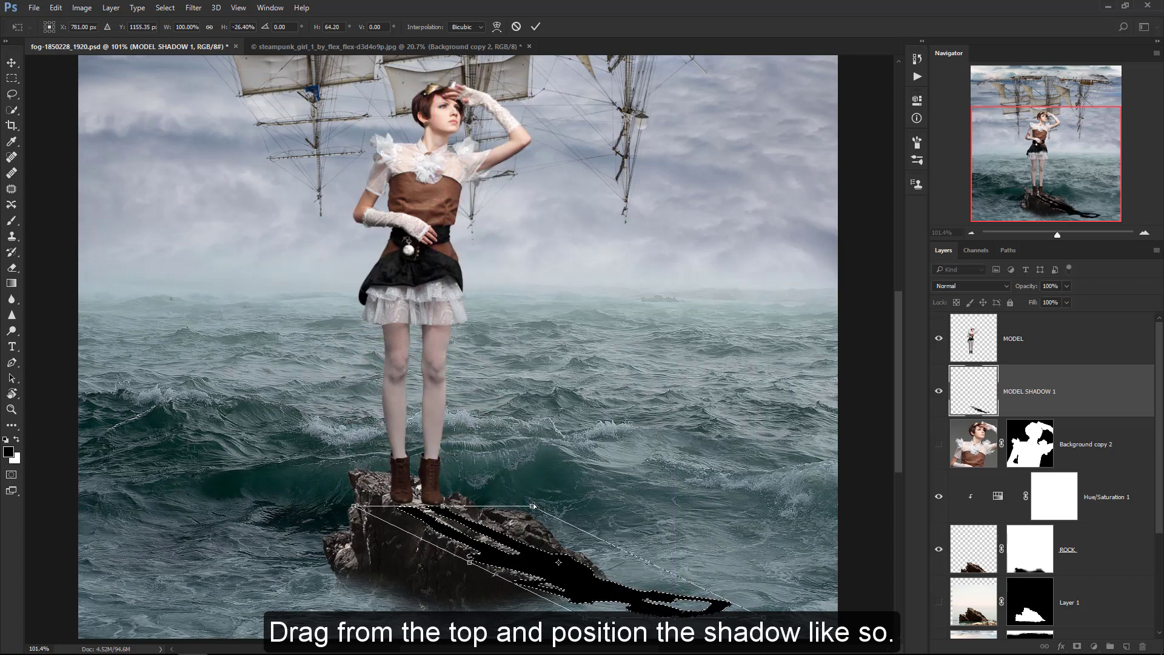
pyautogui.moveTo(532, 505); pyautogui.dragTo(537, 470)
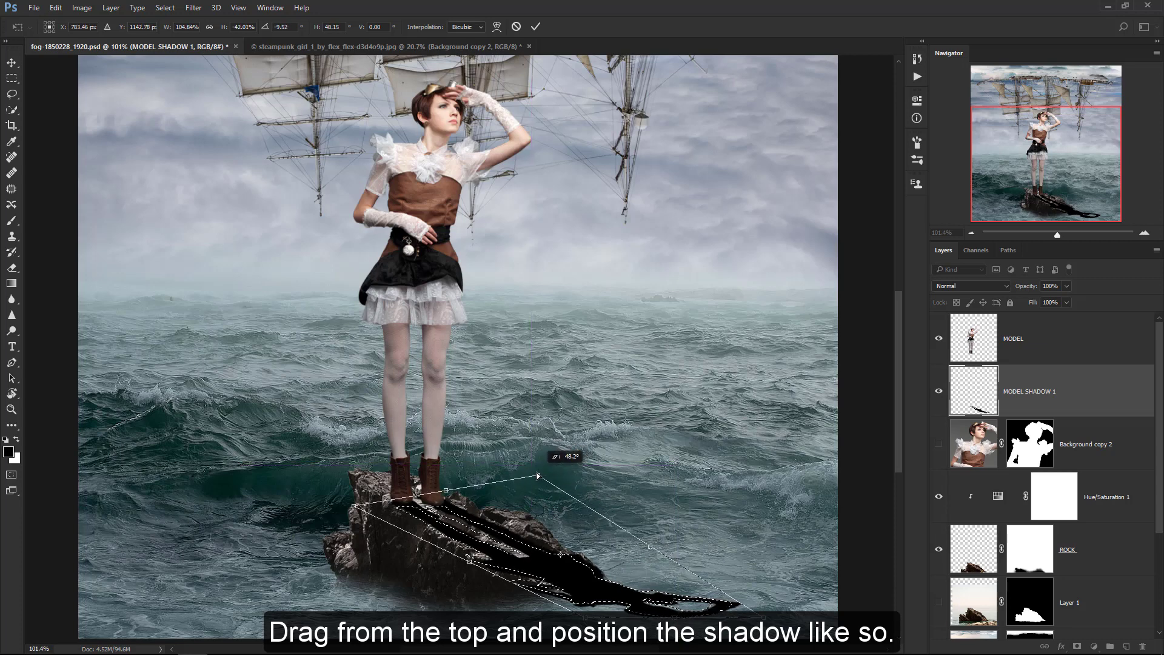
pyautogui.moveTo(755, 611); pyautogui.dragTo(785, 600)
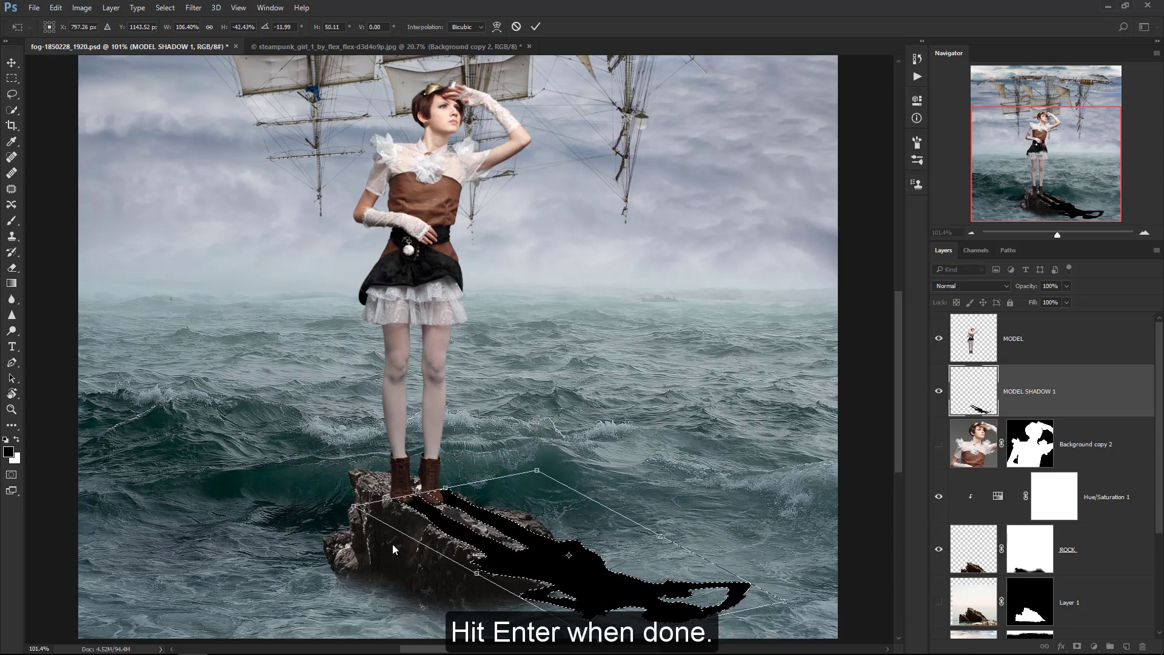
pyautogui.moveTo(354, 506); pyautogui.dragTo(348, 507)
pyautogui.press('Return')
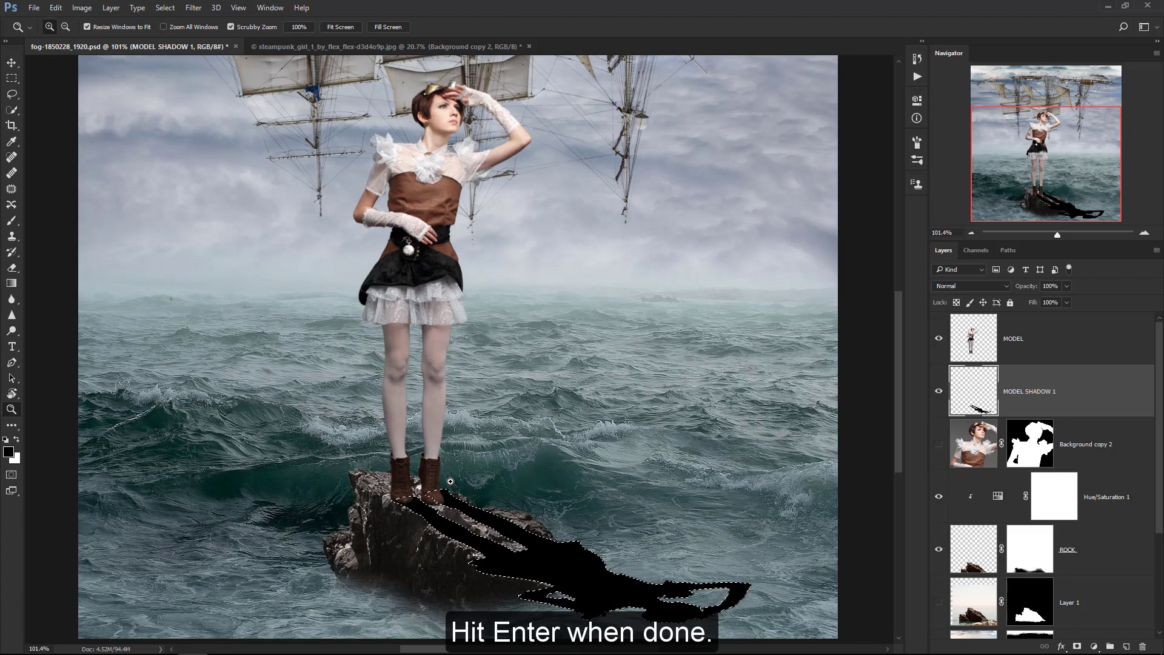
# Step: Clear the selection and zoom in on the rock and its shadow
pyautogui.scroll(-2, 451, 484)
pyautogui.hotkey('ctrl', 'd')
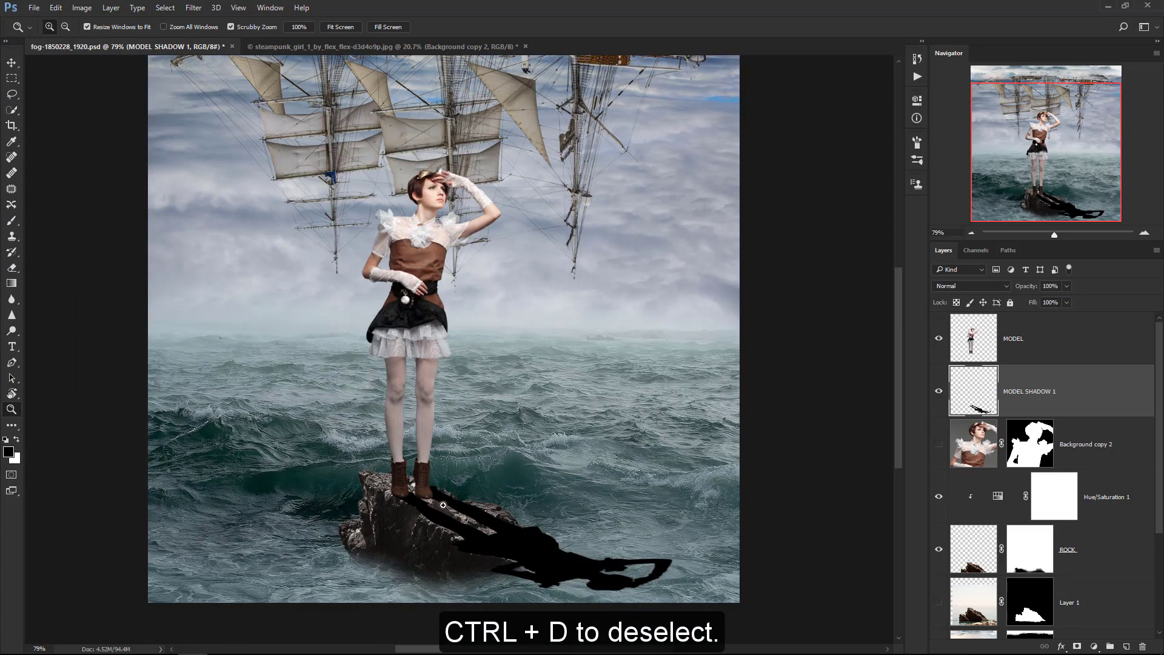
pyautogui.scroll(2, 443, 506)
pyautogui.scroll(2, 461, 497)
pyautogui.scroll(1, 481, 493)
pyautogui.moveTo(447, 395)
pyautogui.mouseDown()
pyautogui.moveTo(421, 384)
pyautogui.moveTo(426, 433)
pyautogui.mouseUp()
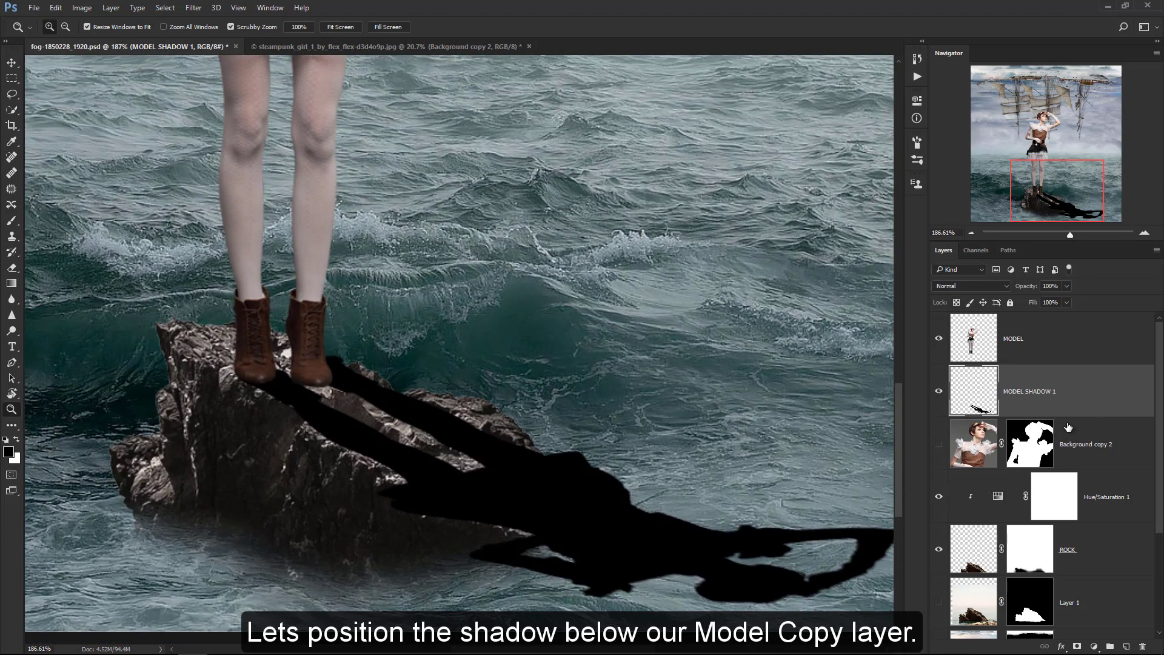
# Step: Move Background copy 2 above the shadow and clip it so the shadow stays on the rock
pyautogui.moveTo(1069, 430); pyautogui.dragTo(1071, 389)
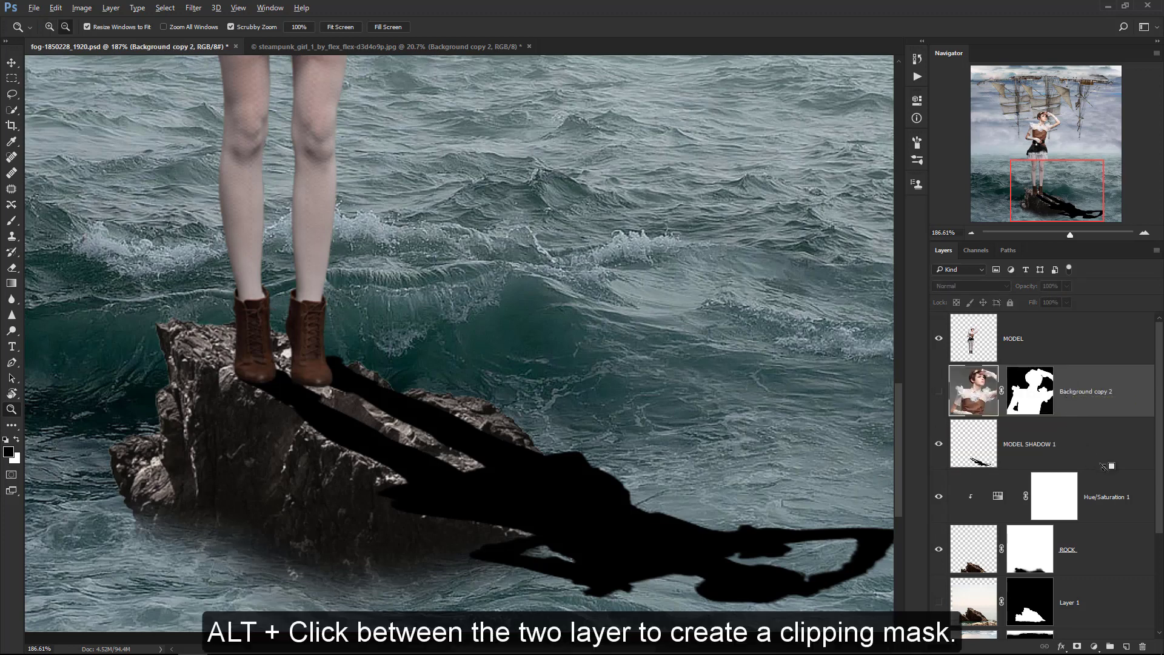
pyautogui.keyDown('alt'); pyautogui.click(1105, 472); pyautogui.keyUp('alt')
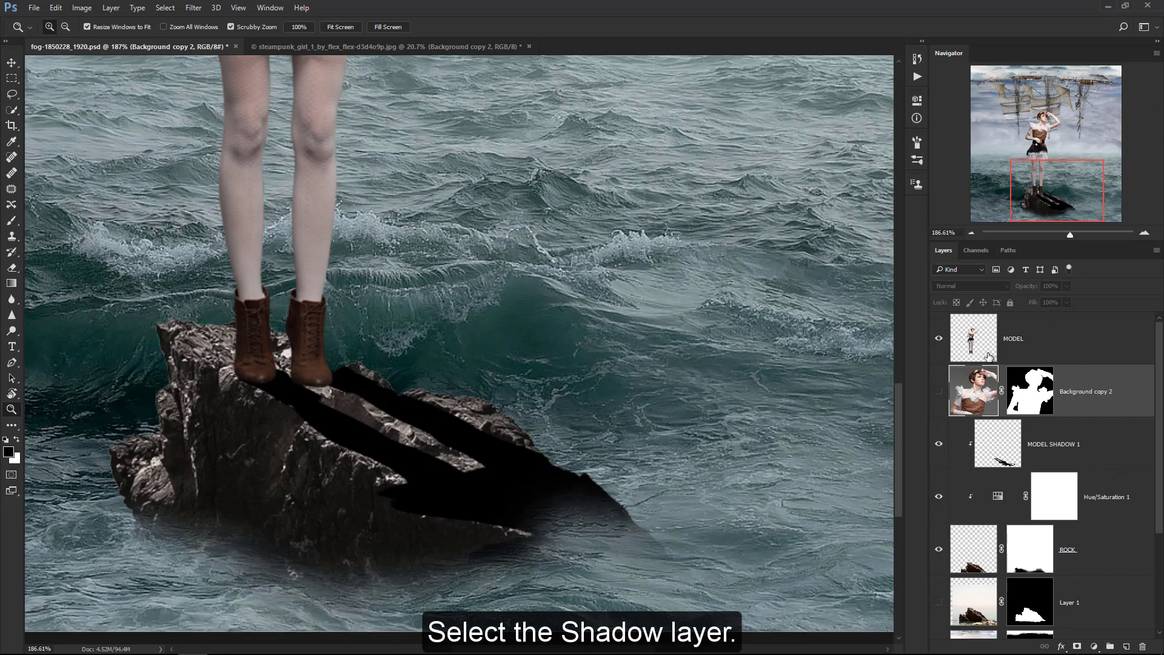
pyautogui.click(1012, 454)
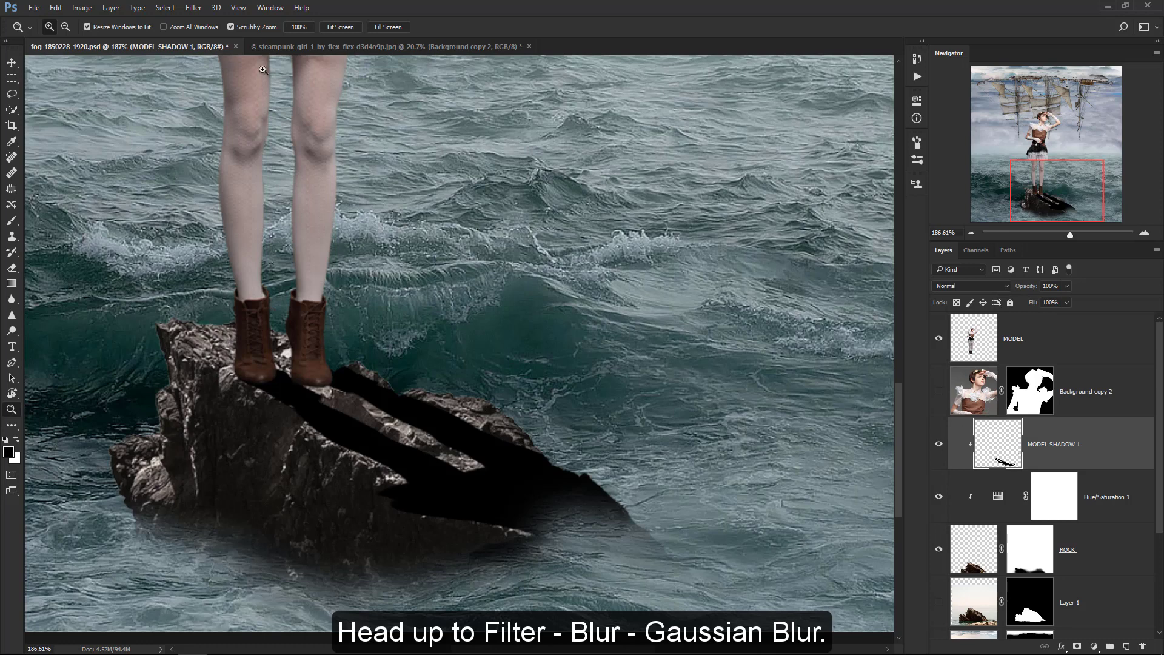
# Step: Soften MODEL SHADOW 1 with a 6-pixel Gaussian Blur and set its opacity to about 68%
pyautogui.click(195, 10)
pyautogui.moveTo(199, 142)
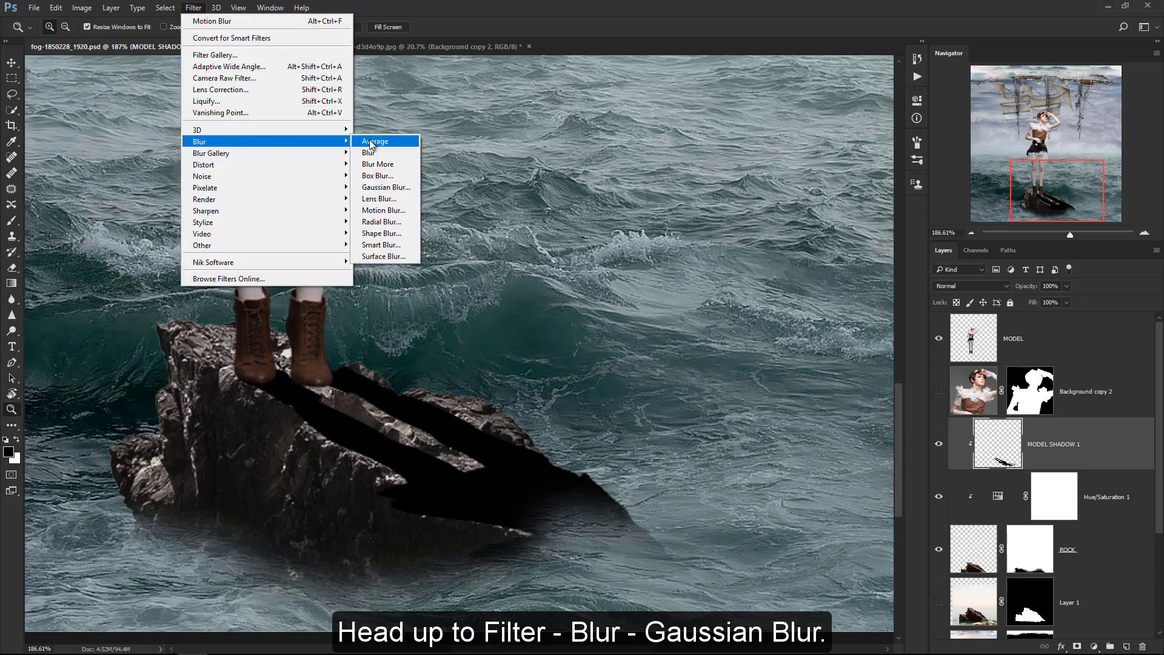
pyautogui.click(361, 187)
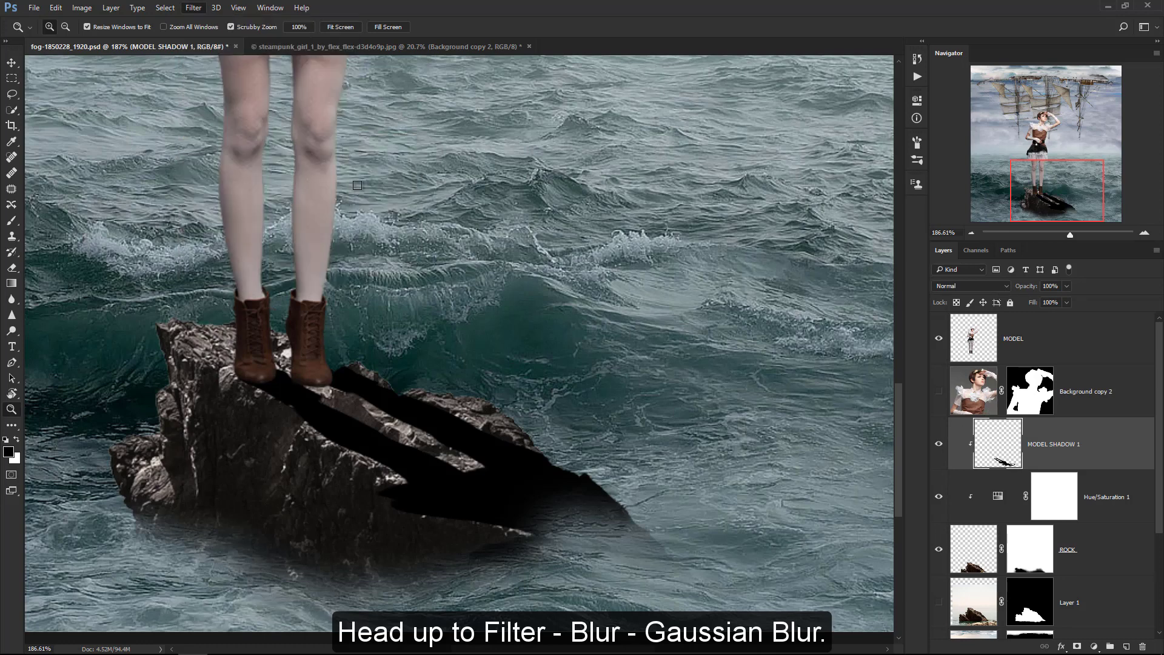
pyautogui.moveTo(721, 253); pyautogui.dragTo(725, 253)
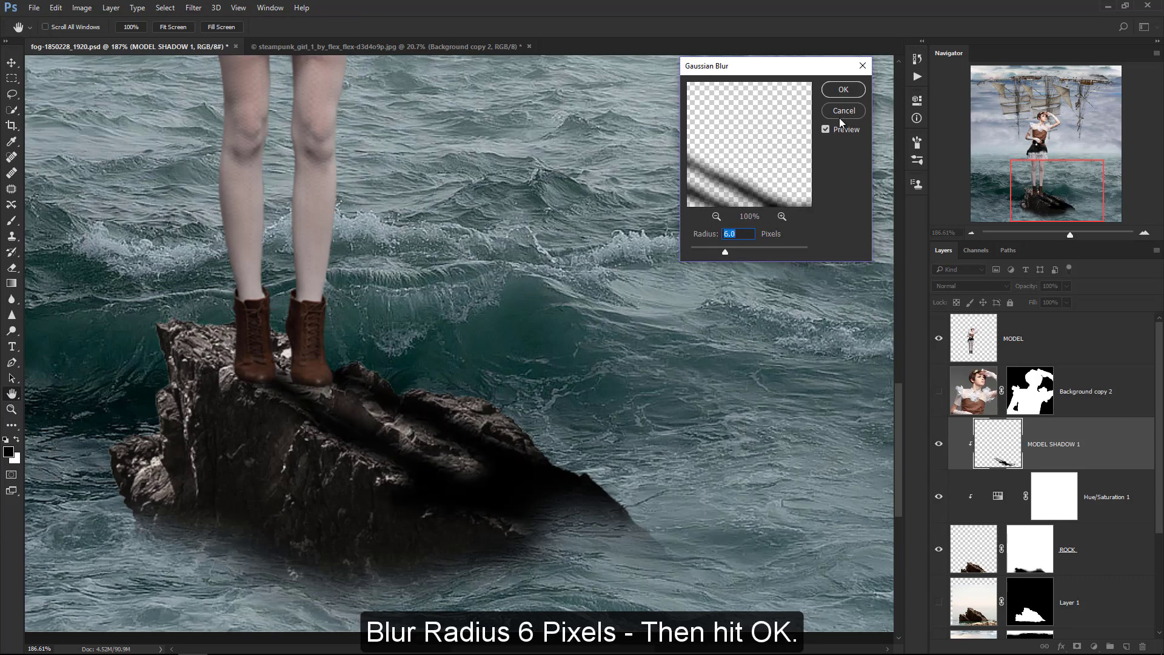
pyautogui.click(843, 90)
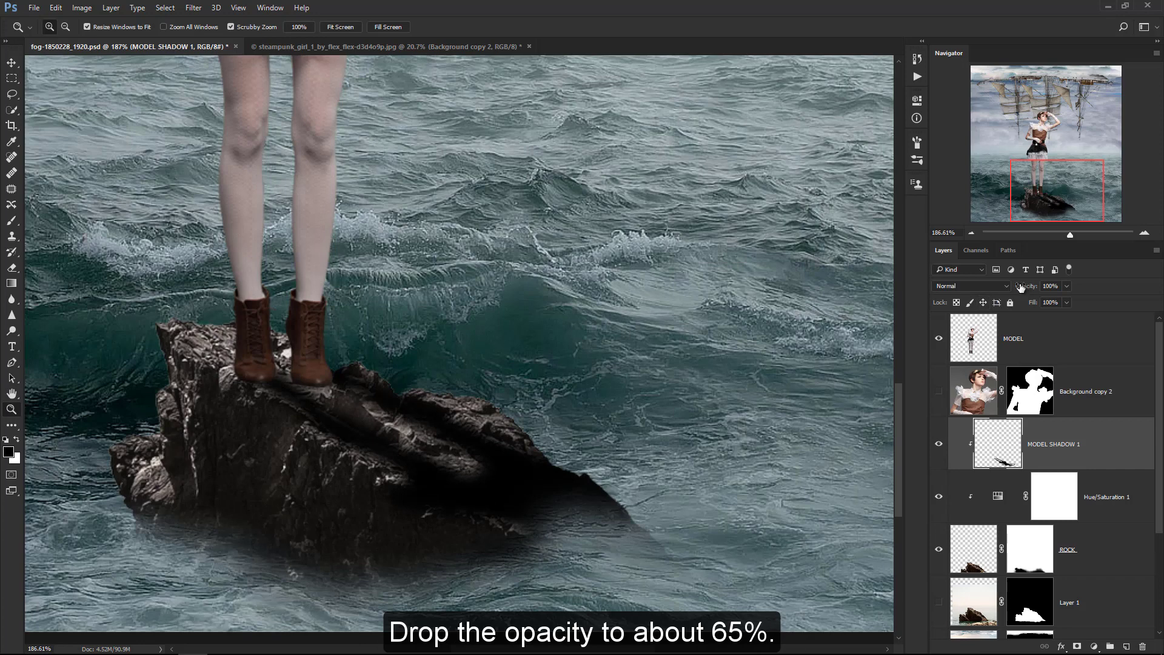
pyautogui.press('5')
pyautogui.moveTo(1004, 287); pyautogui.dragTo(1011, 289)
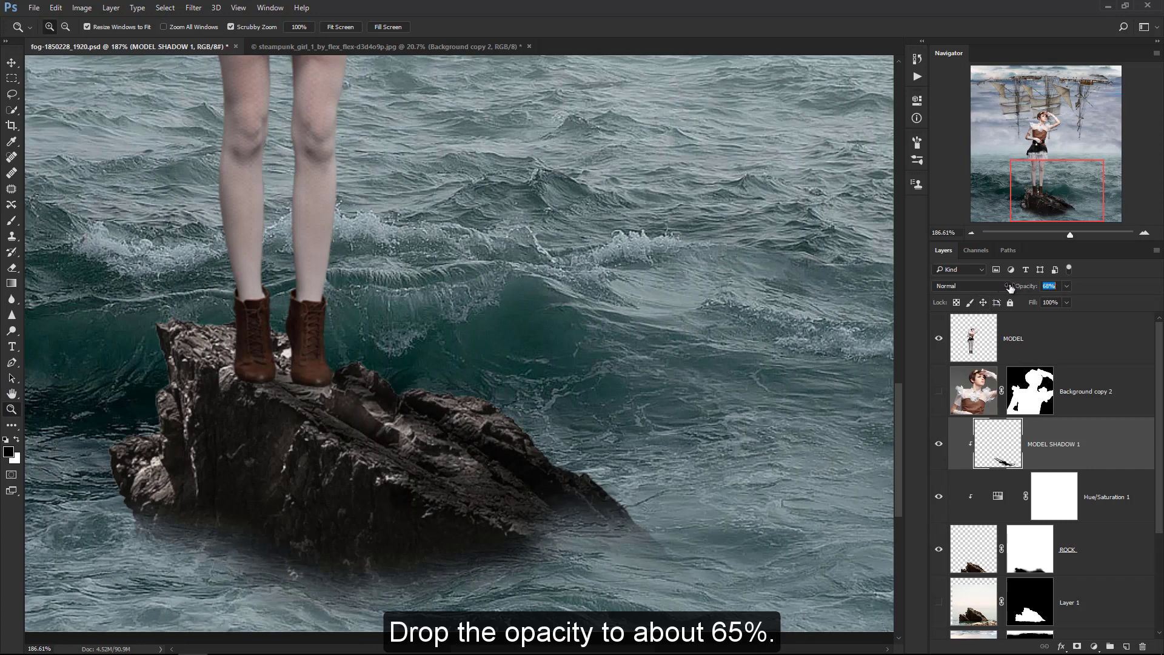
# Step: Add a new layer named MODEL SHADOW 2, clipped to MODEL SHADOW 1
pyautogui.press('Return')
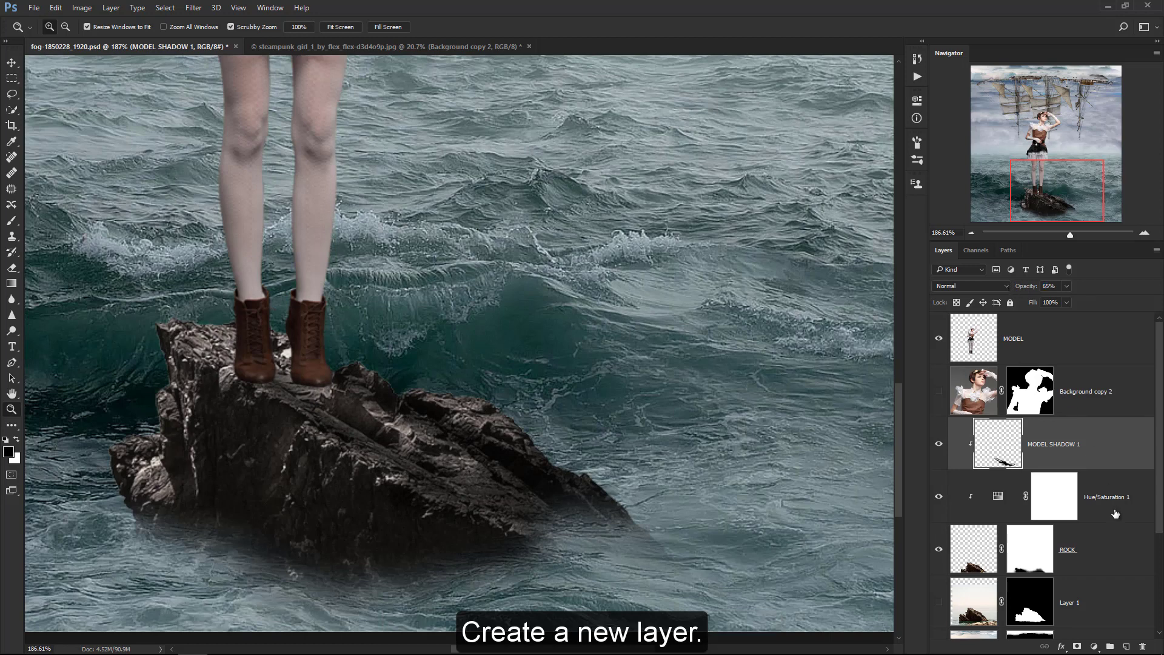
pyautogui.click(1127, 646)
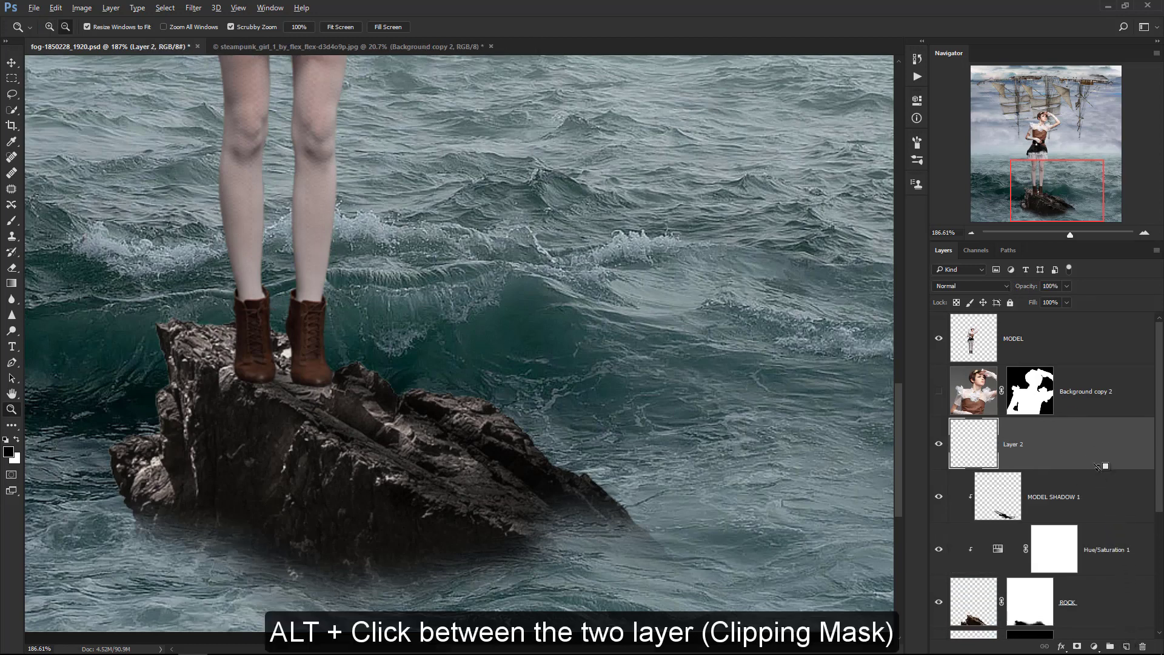
pyautogui.keyDown('alt'); pyautogui.click(1099, 467); pyautogui.keyUp('alt')
pyautogui.doubleClick(1038, 444)
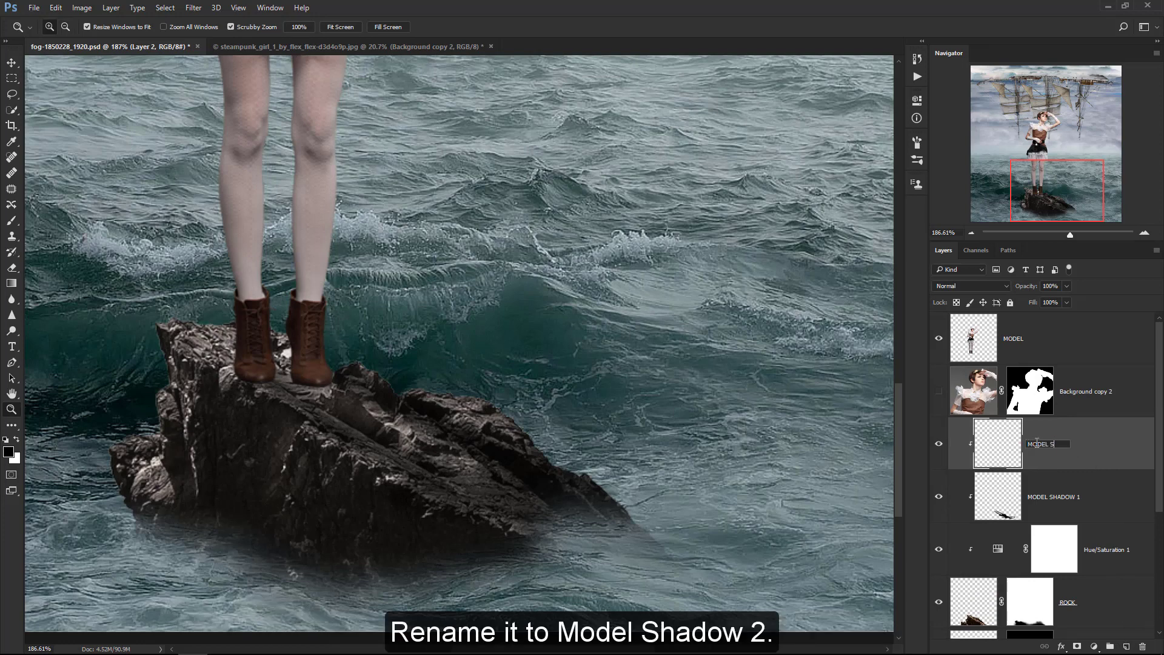
pyautogui.press('Return')
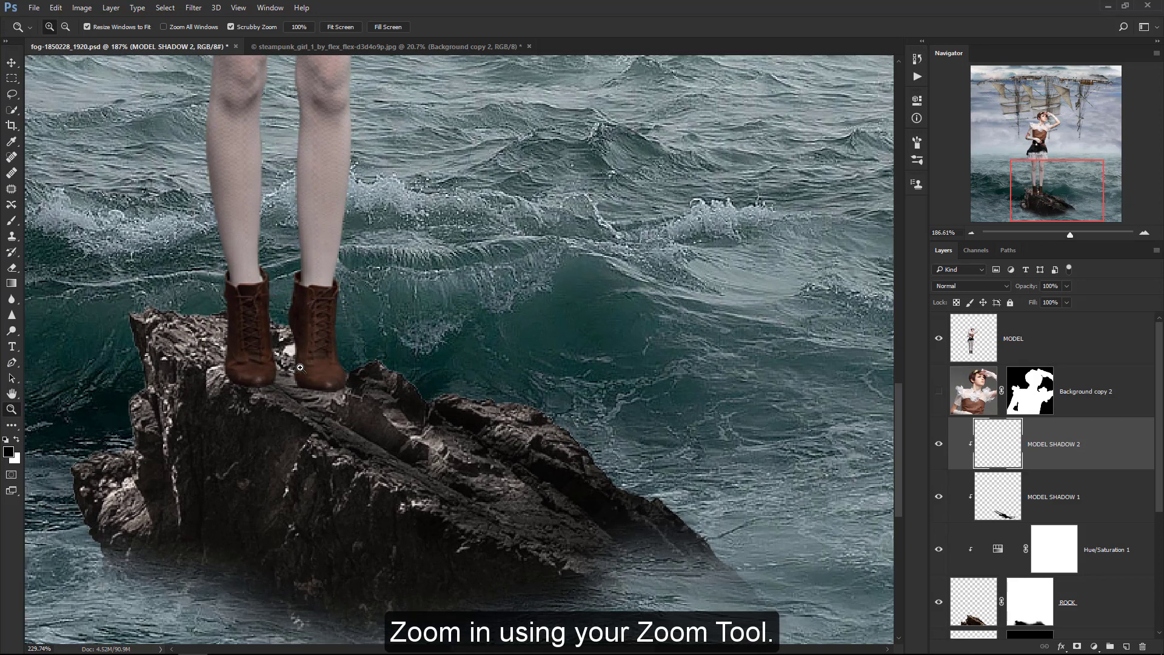
# Step: Paint black shadow under both boots with a size-20 brush at 50% opacity
pyautogui.moveTo(282, 370)
pyautogui.mouseDown()
pyautogui.moveTo(343, 369)
pyautogui.moveTo(326, 384)
pyautogui.mouseUp()
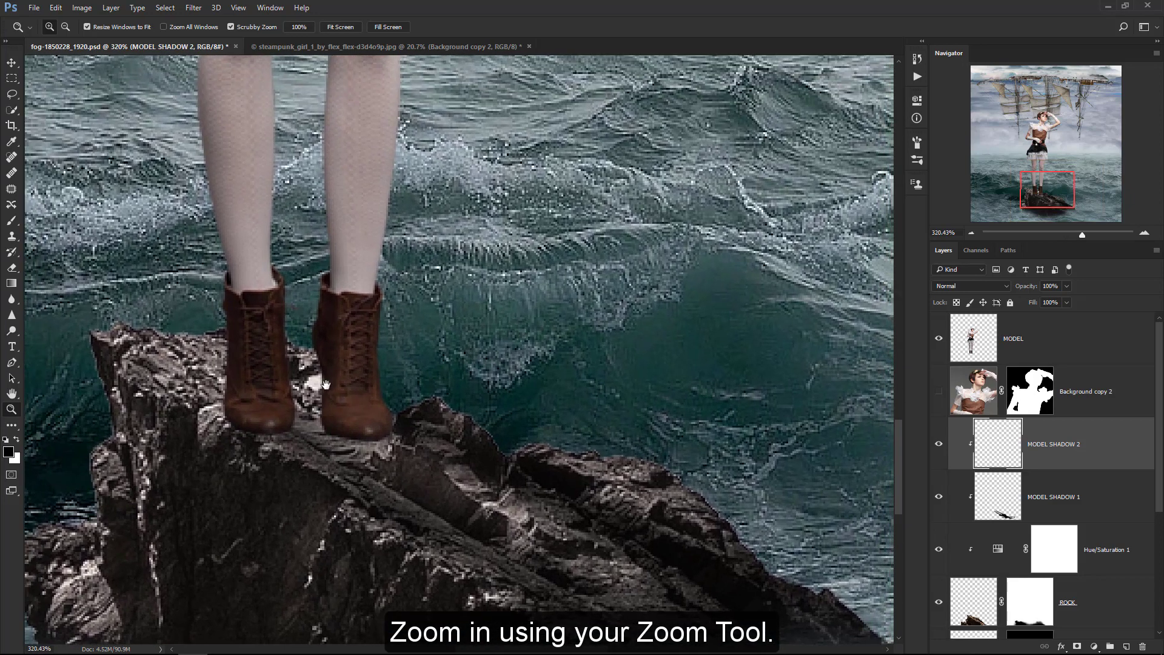
pyautogui.press('b')
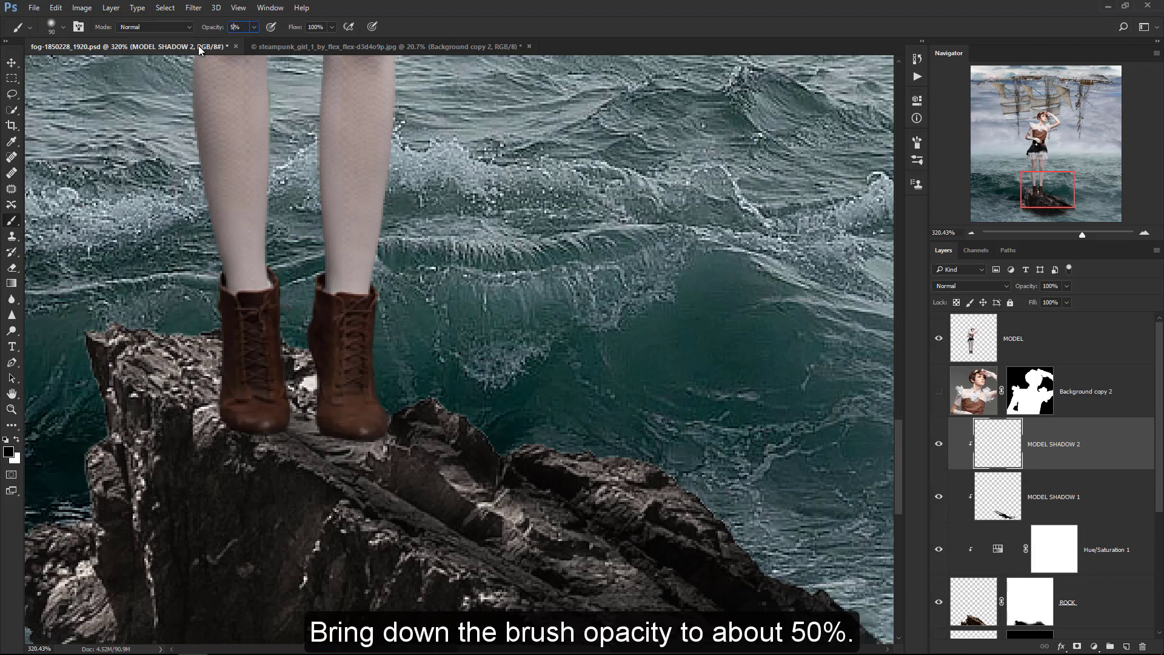
pyautogui.write('0')
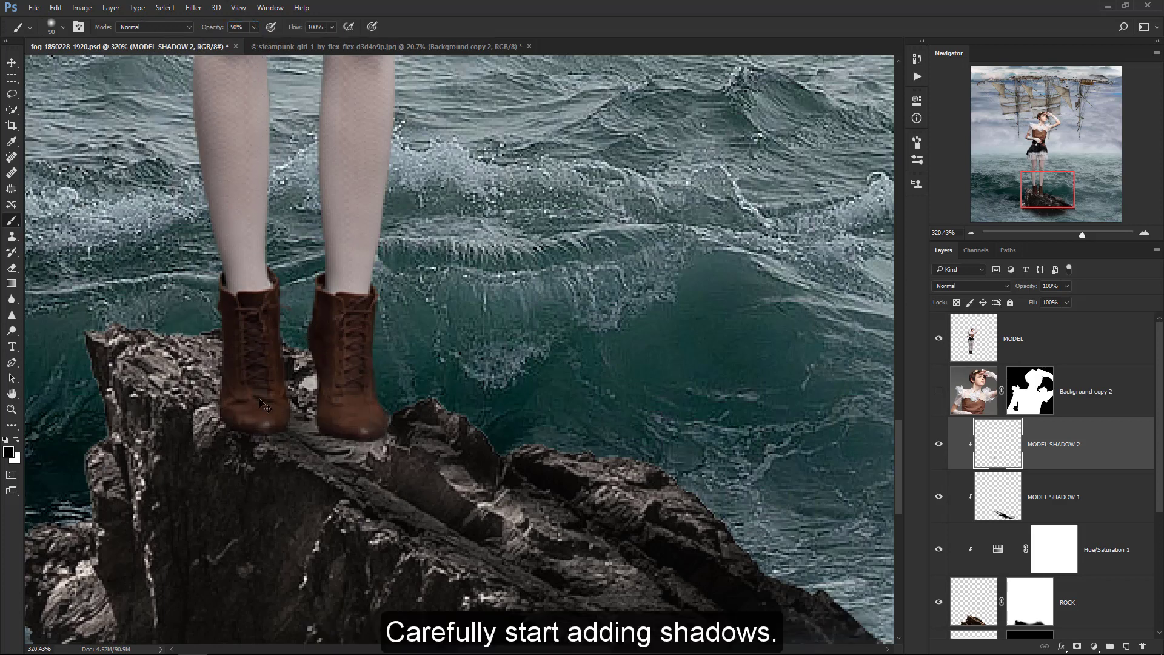
pyautogui.press('[')
pyautogui.press('[')
pyautogui.press('[')
pyautogui.press('[')
pyautogui.press('[')
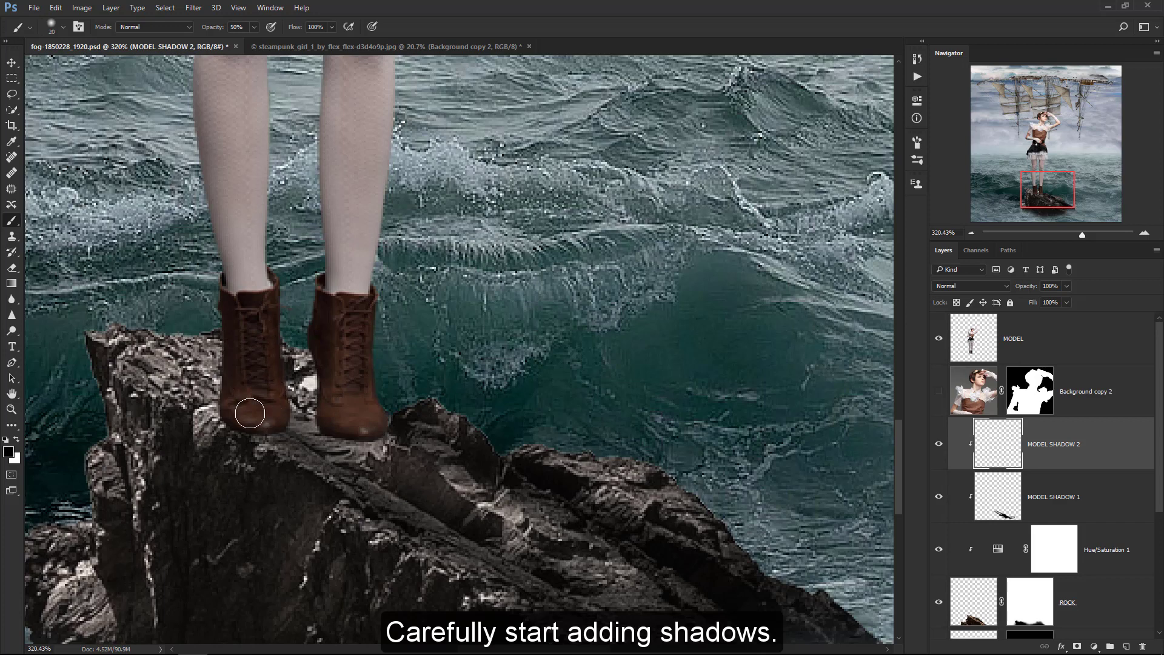
pyautogui.moveTo(250, 413)
pyautogui.mouseDown()
pyautogui.moveTo(278, 417)
pyautogui.moveTo(249, 417)
pyautogui.mouseUp()
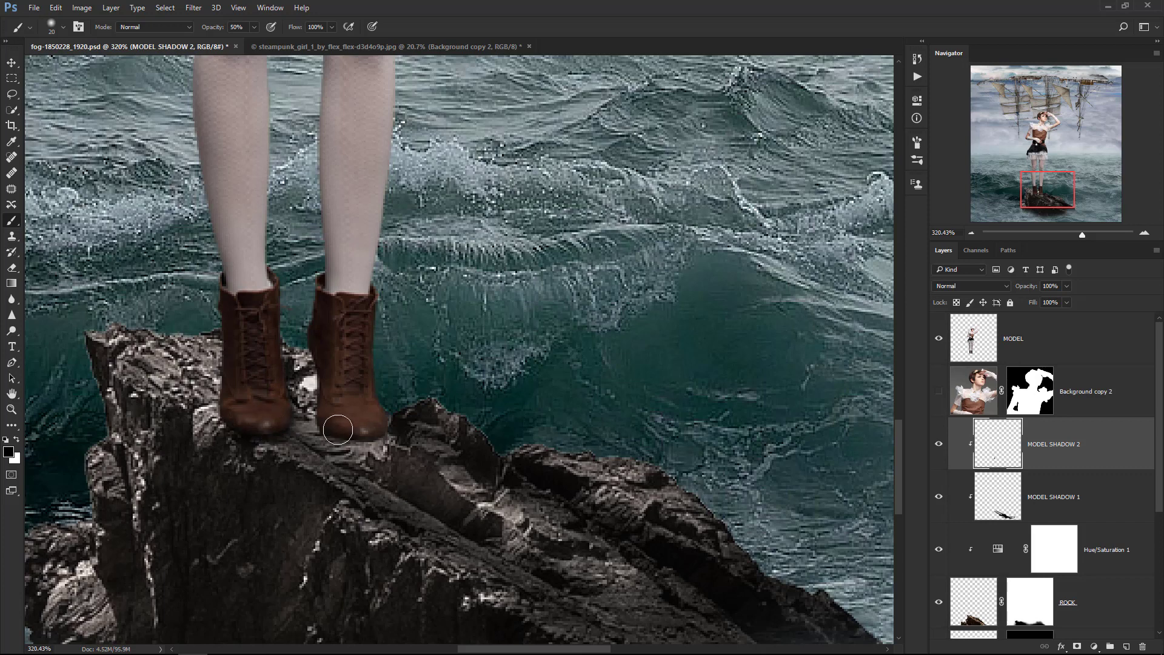
pyautogui.moveTo(338, 430); pyautogui.dragTo(361, 362)
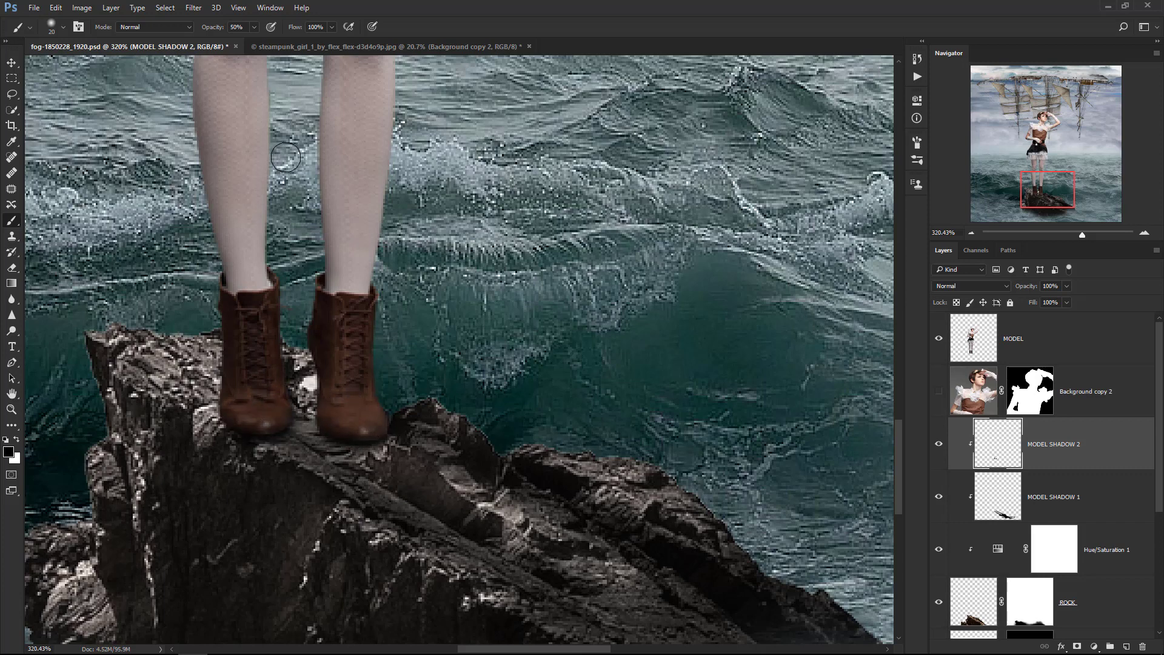
# Step: Deepen the shading near the heels with a 10% brush, then set the layer to 90% opacity
pyautogui.press('1')
pyautogui.press(']')
pyautogui.press(']')
pyautogui.press(']')
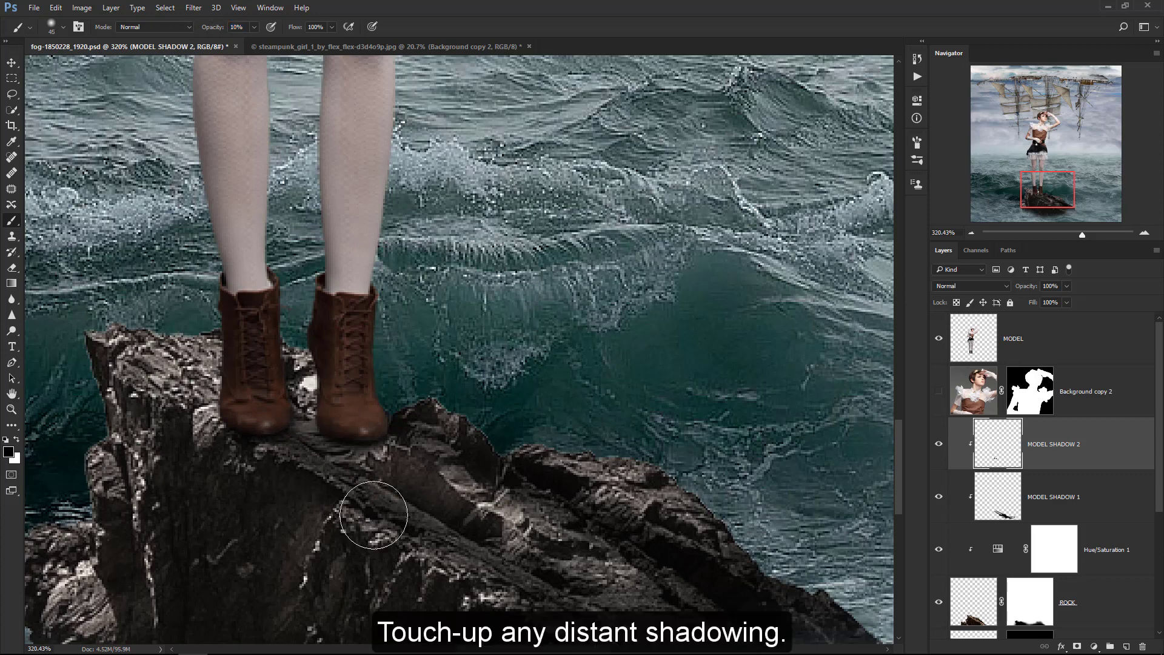
pyautogui.press('[')
pyautogui.press('[')
pyautogui.moveTo(463, 476)
pyautogui.mouseDown()
pyautogui.moveTo(404, 438)
pyautogui.moveTo(463, 476)
pyautogui.mouseUp()
pyautogui.press('[')
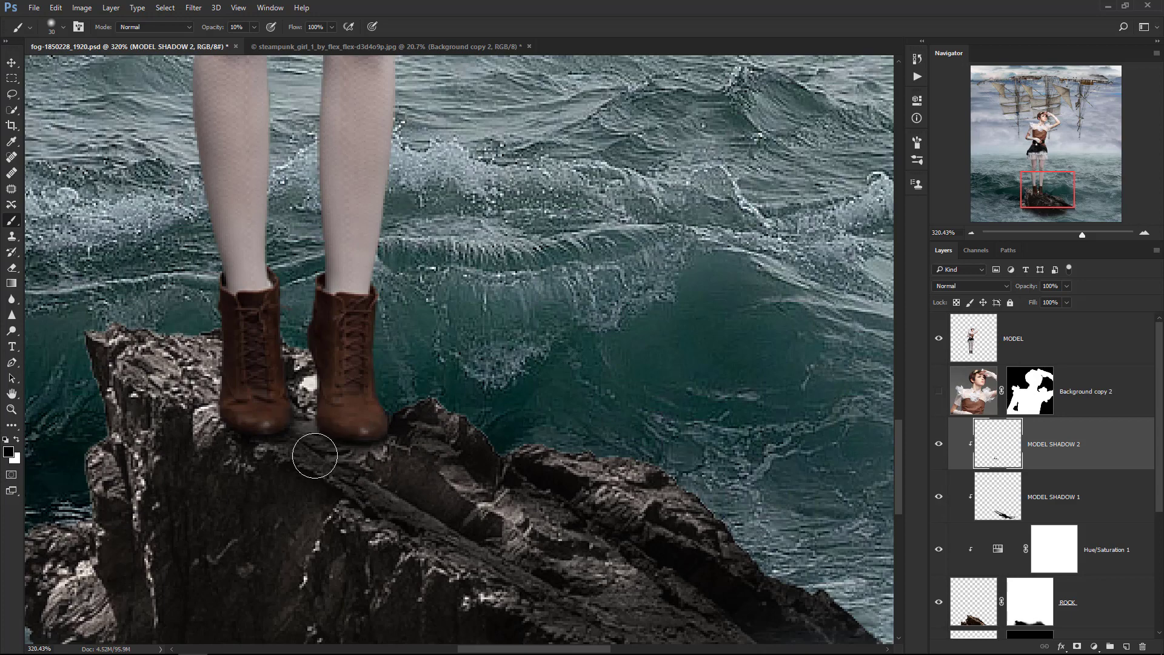
pyautogui.moveTo(315, 455); pyautogui.dragTo(352, 437)
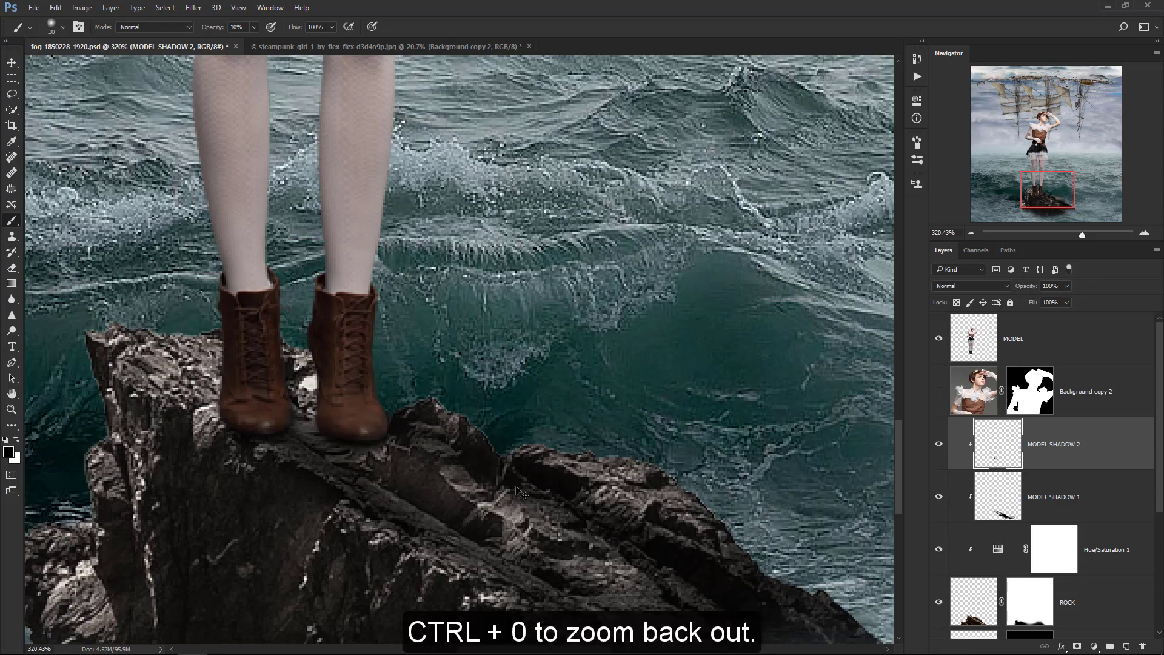
pyautogui.hotkey('ctrl', '0')
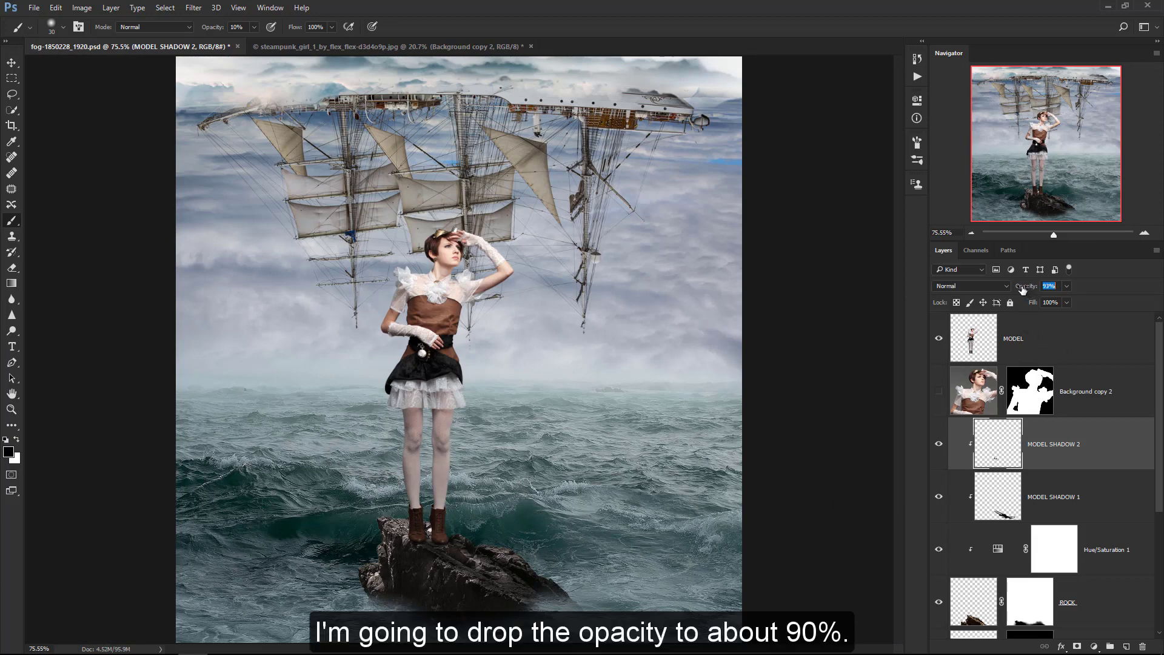
pyautogui.write('90')
pyautogui.press('Return')
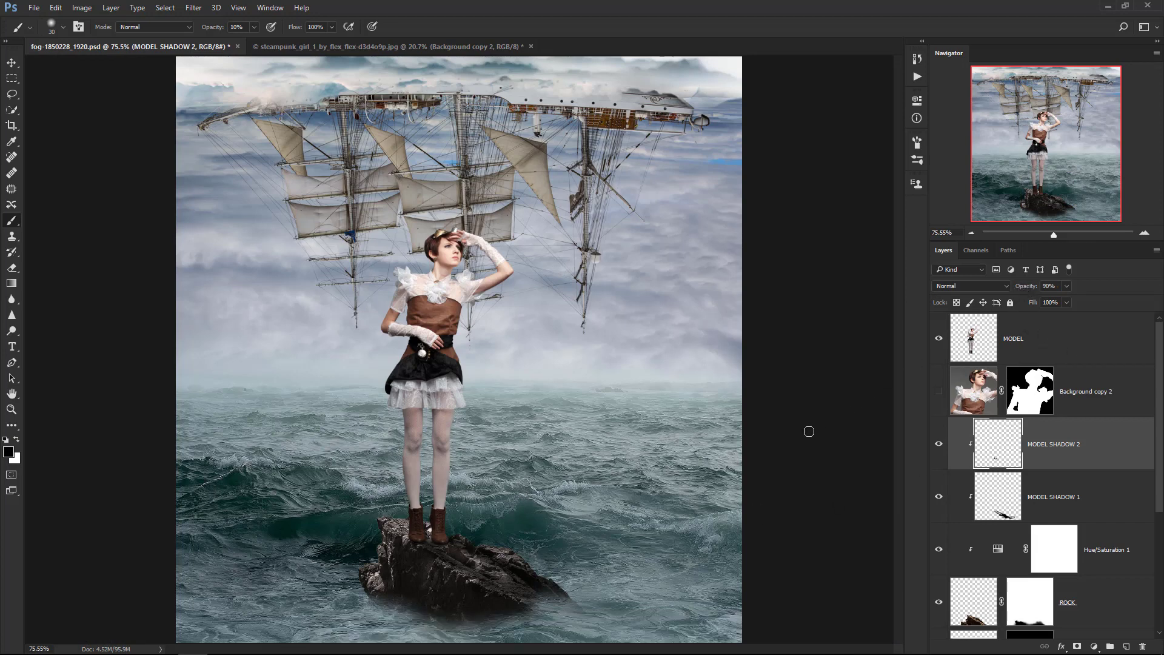
# Step: Create HIGHLIGHTS above MODEL as a clipped, Soft Light layer filled with 50% gray
pyautogui.click(1058, 339)
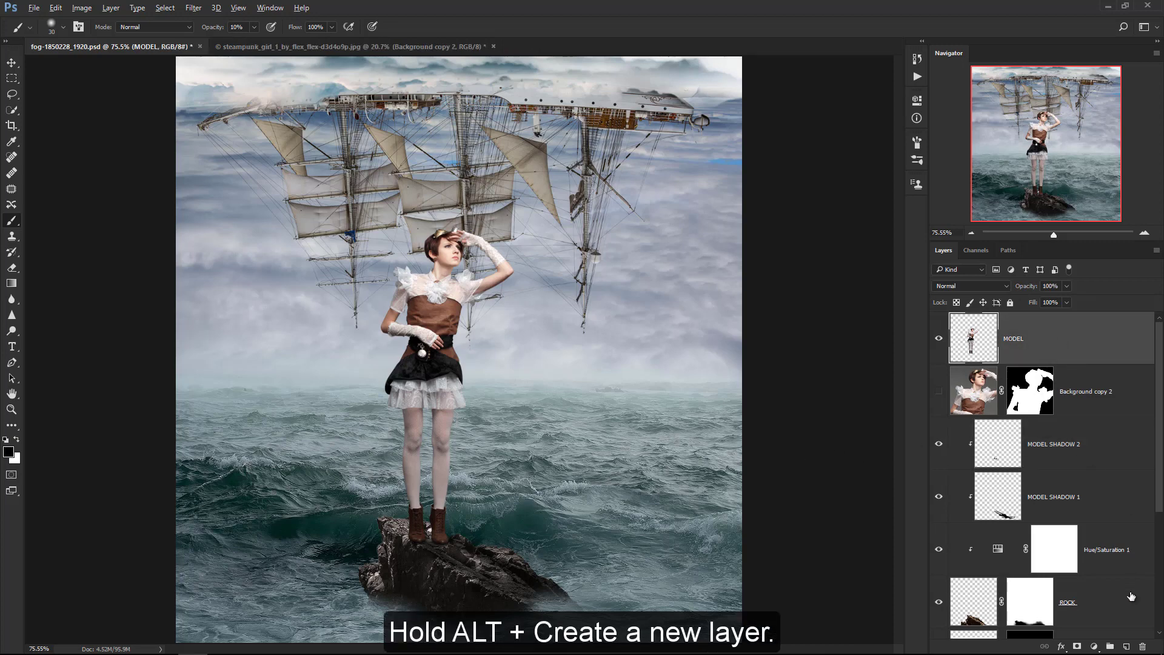
pyautogui.keyDown('alt'); pyautogui.click(1126, 646); pyautogui.keyUp('alt')
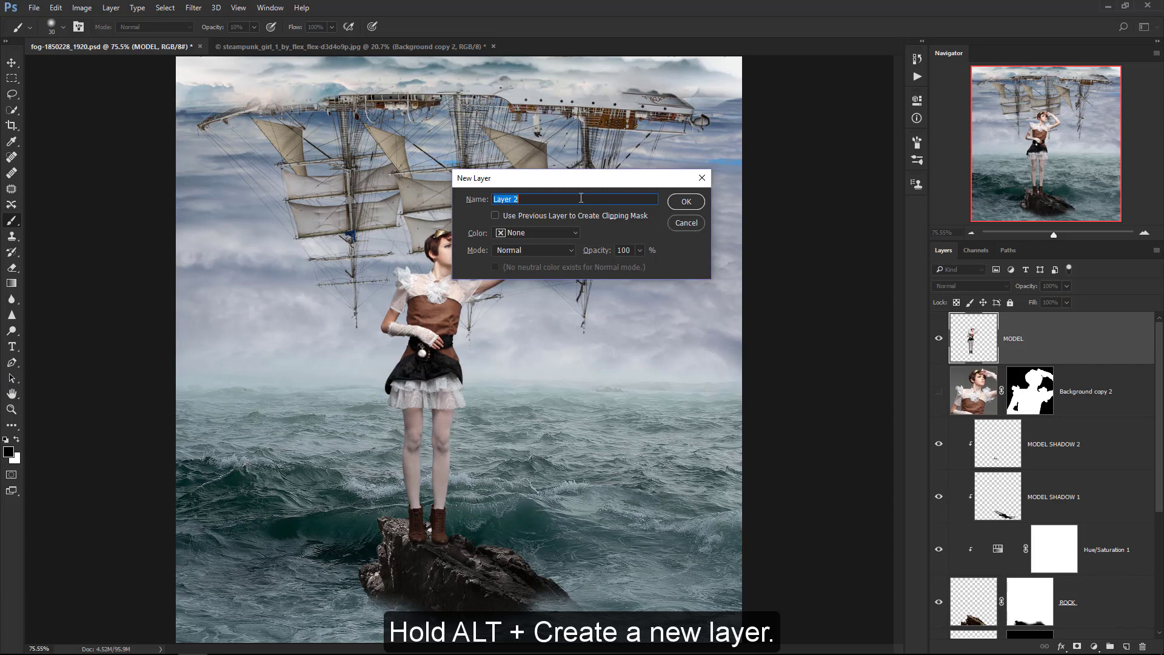
pyautogui.write('HIGHLIGHTS')
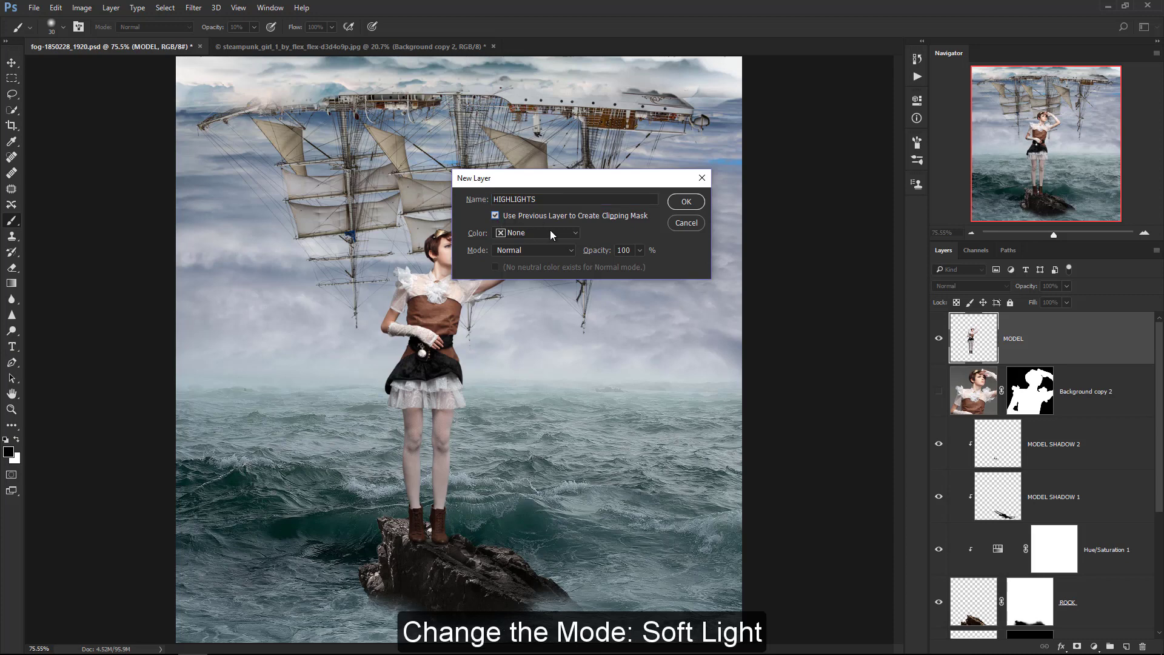
pyautogui.click(558, 250)
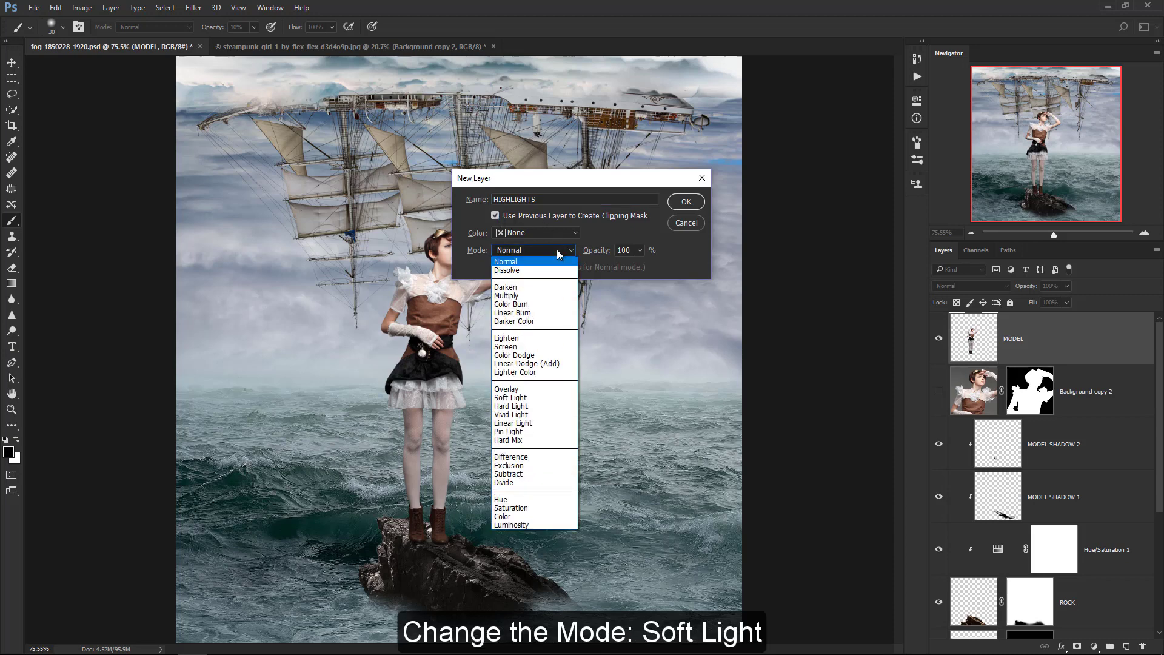
pyautogui.click(548, 397)
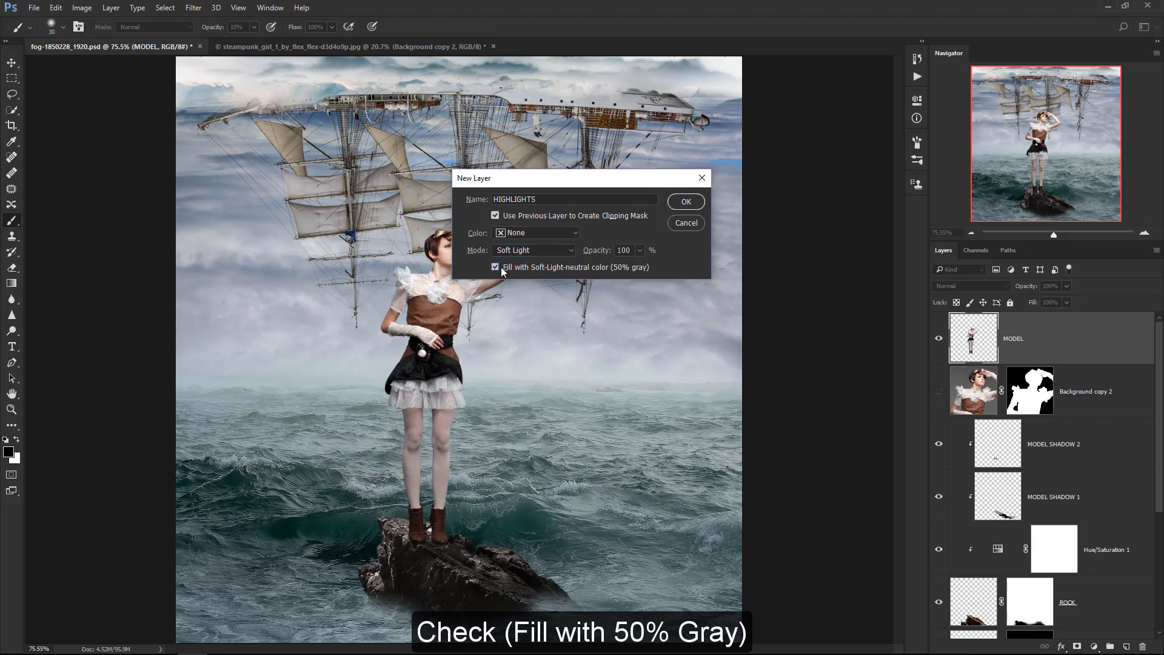
pyautogui.click(687, 201)
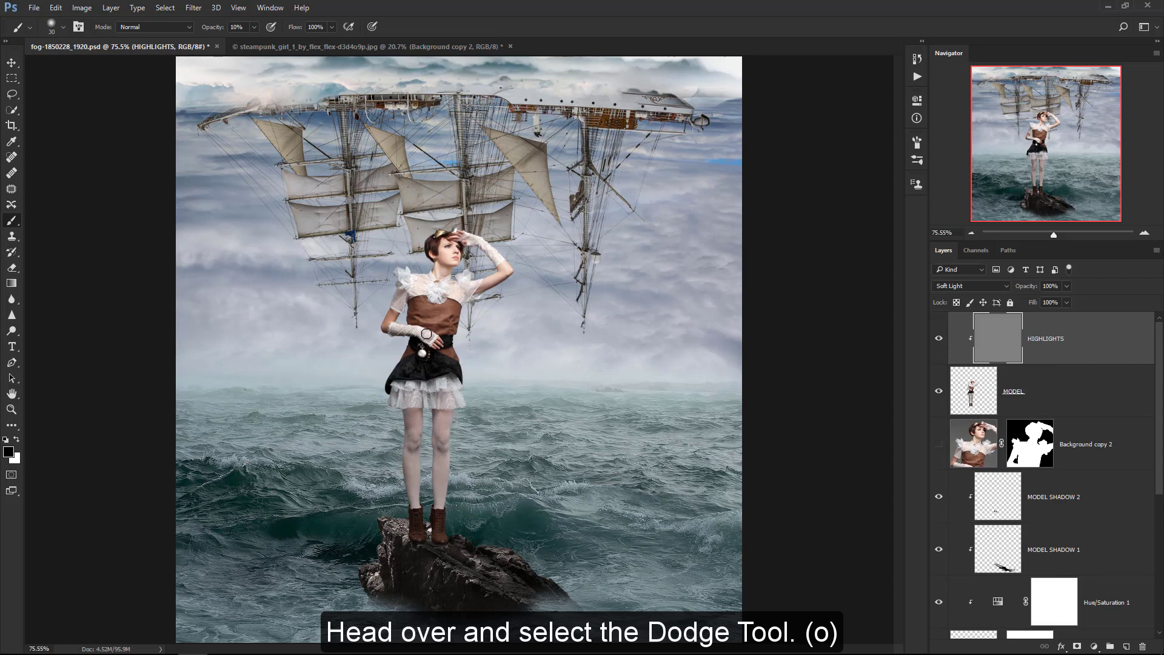
# Step: Set up the Dodge tool on midtones at 45% exposure with a small brush
pyautogui.press('o')
pyautogui.rightClick(11, 331)
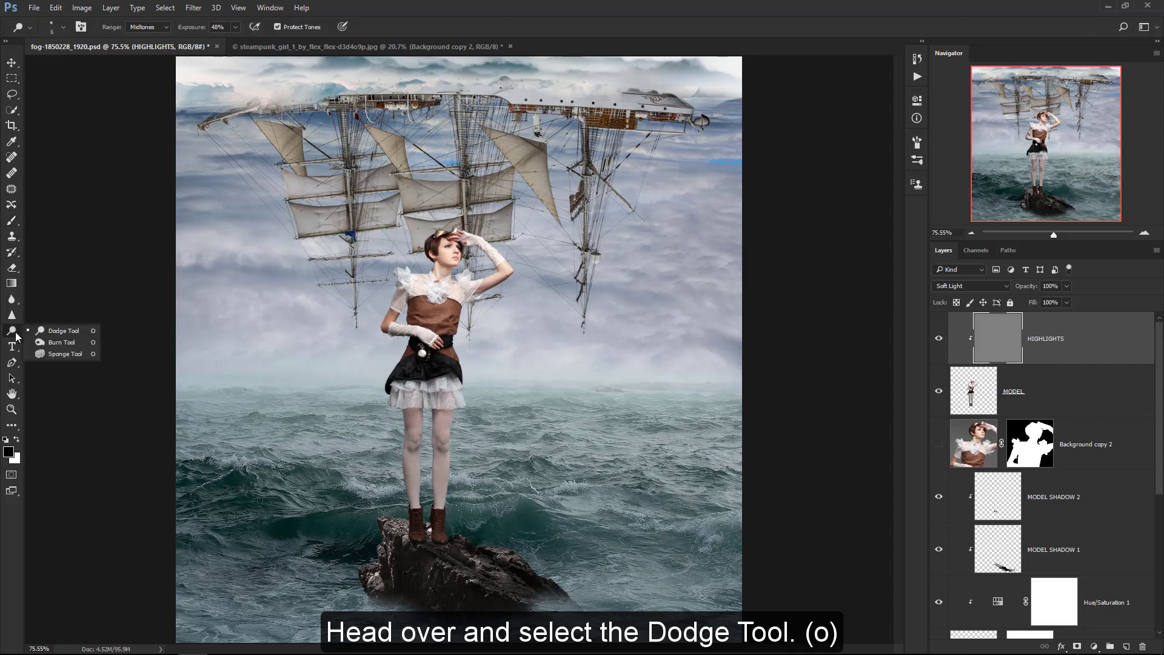
pyautogui.click(64, 332)
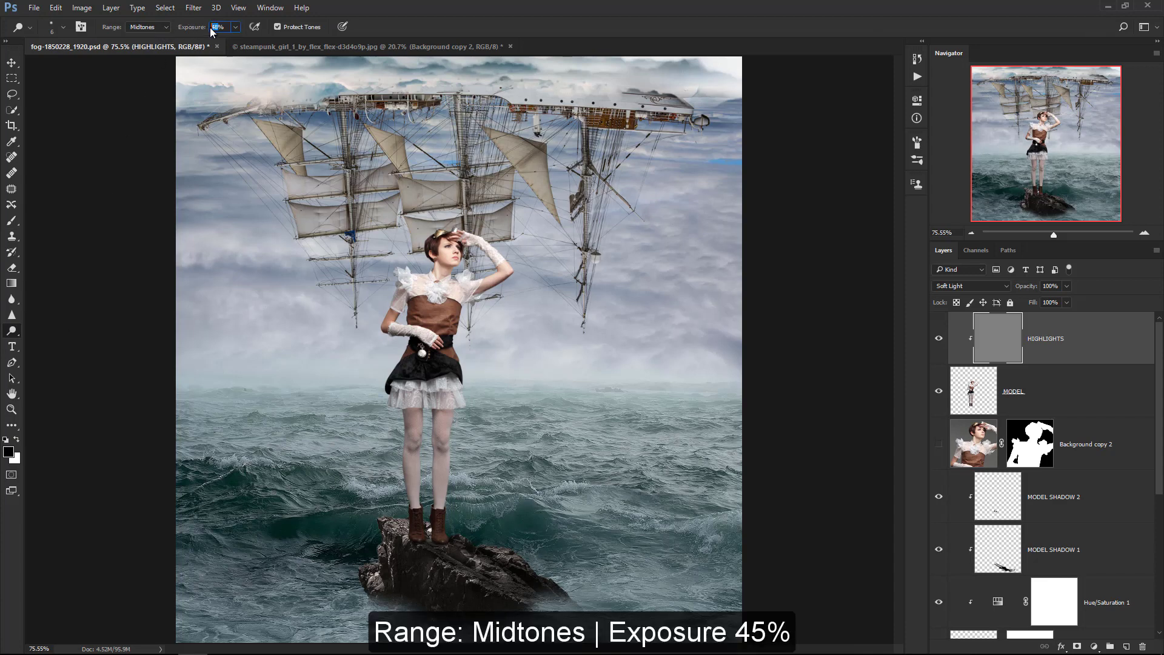
pyautogui.press('Return')
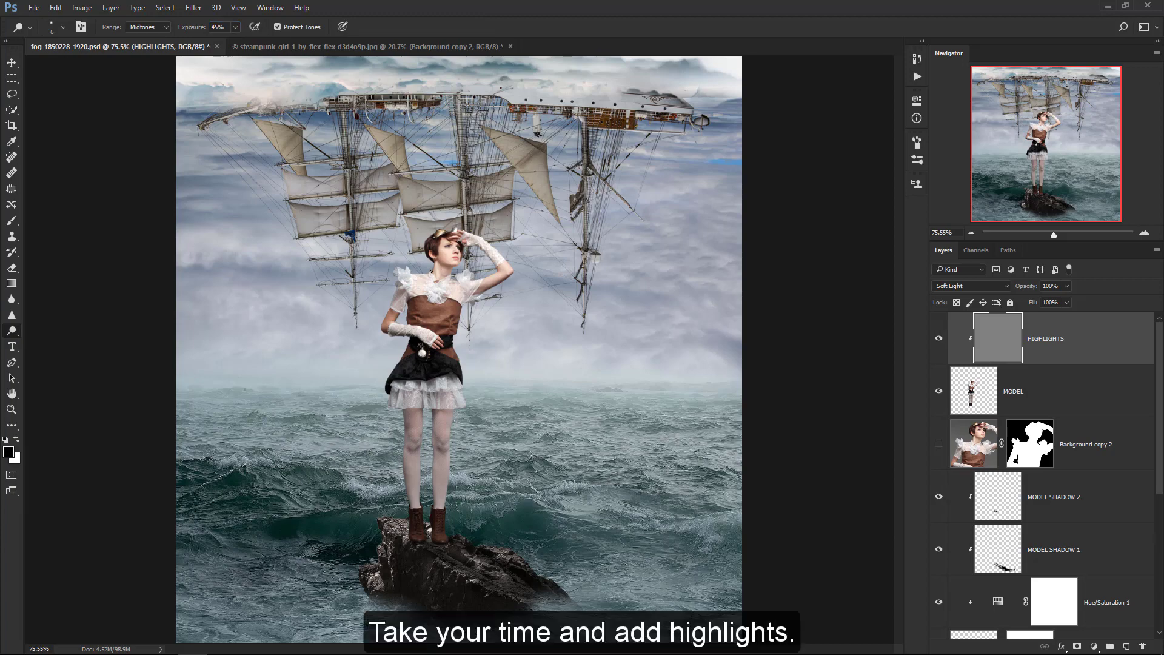
pyautogui.scroll(6, 412, 281)
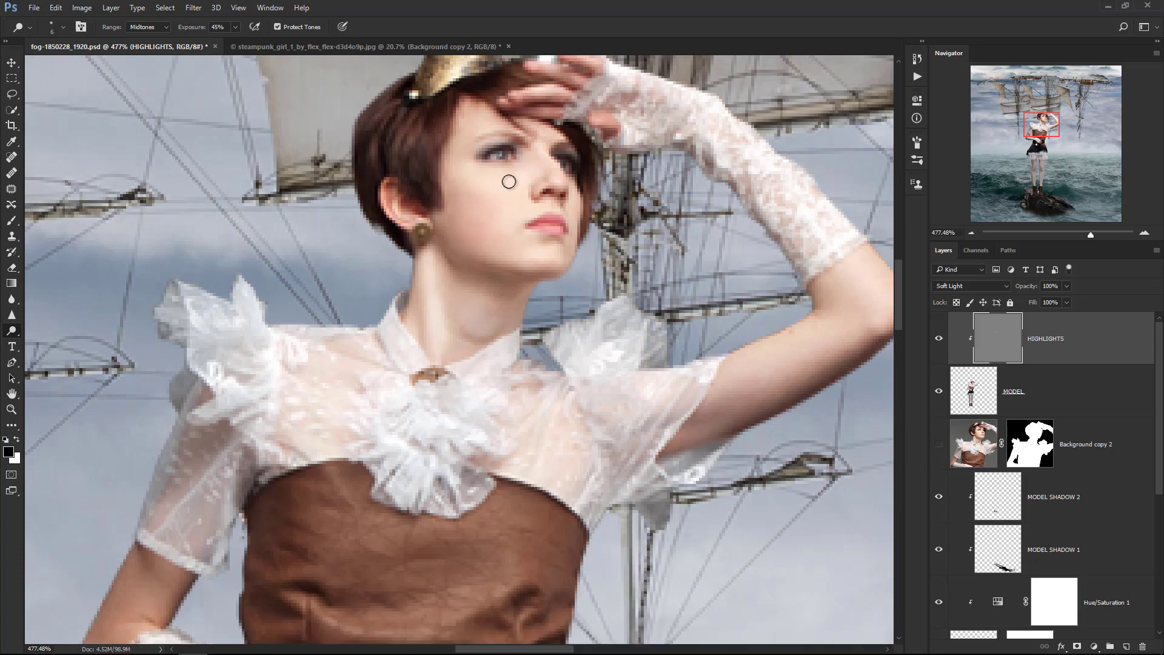
pyautogui.scroll(-3, 547, 248)
pyautogui.hscroll(-3, 548, 249)
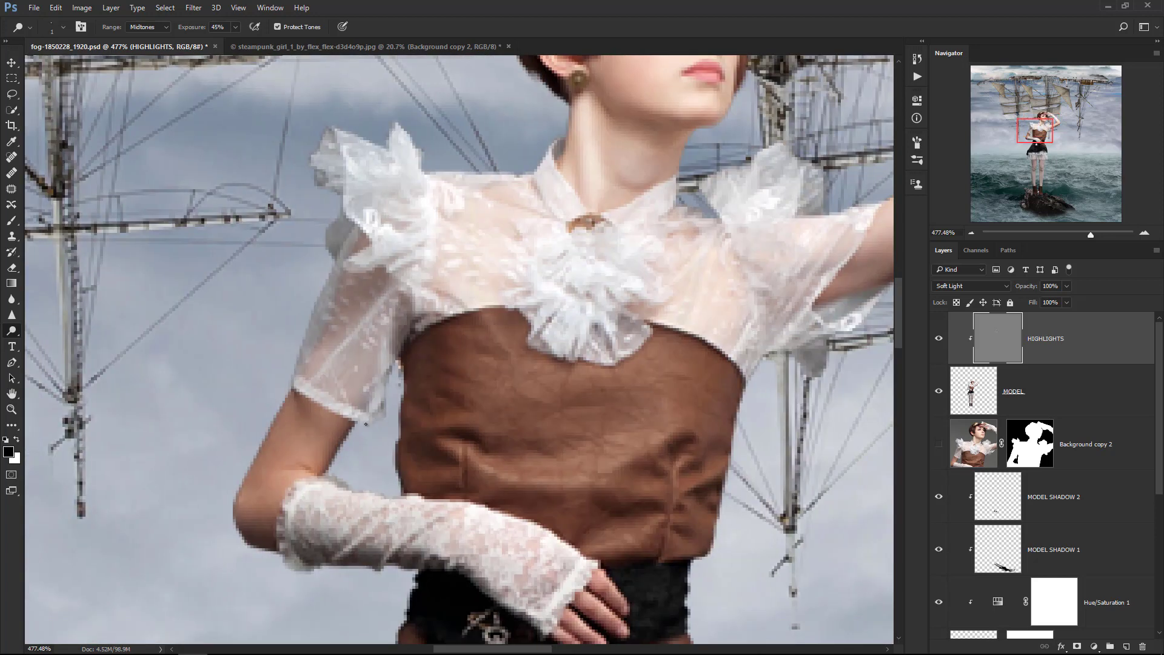
pyautogui.press(']')
pyautogui.press(']')
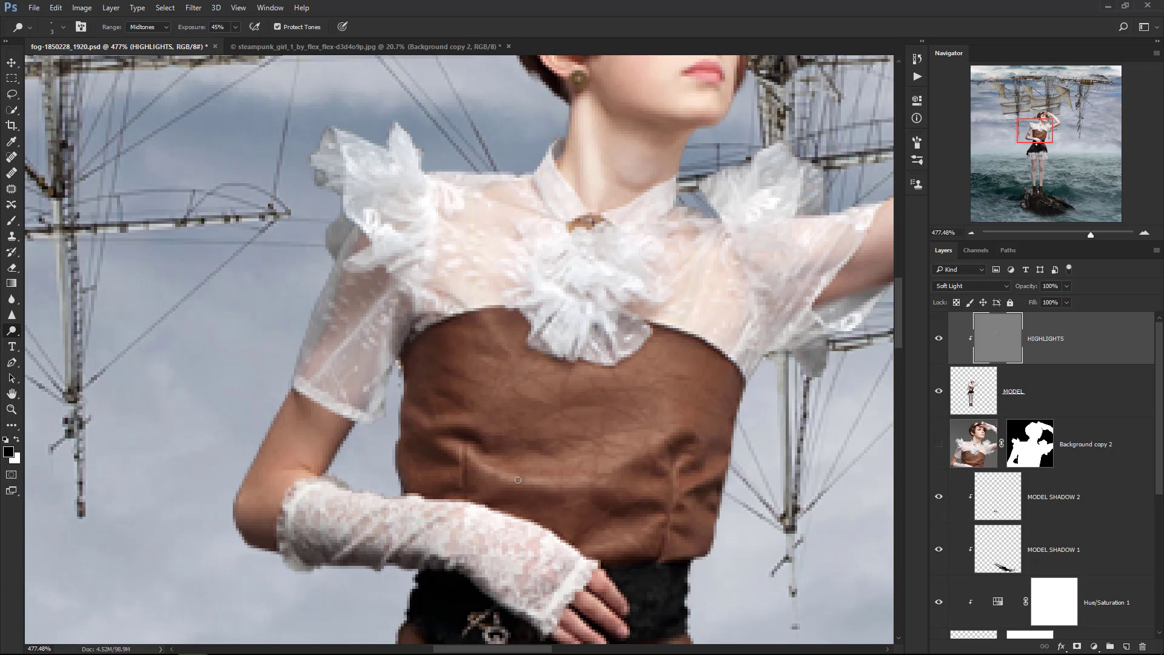
# Step: Dodge the corset crease and the lower edge of the glove
pyautogui.moveTo(706, 502); pyautogui.dragTo(601, 543)
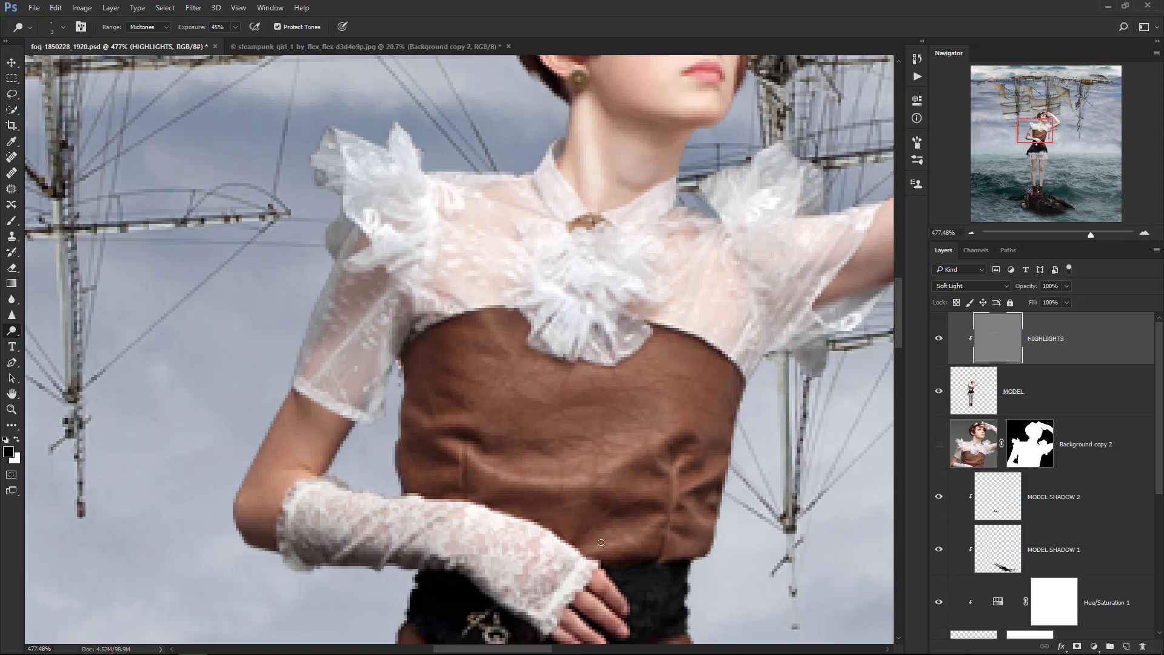
pyautogui.moveTo(475, 393); pyautogui.dragTo(536, 321)
pyautogui.press(']')
pyautogui.press(']')
pyautogui.press(']')
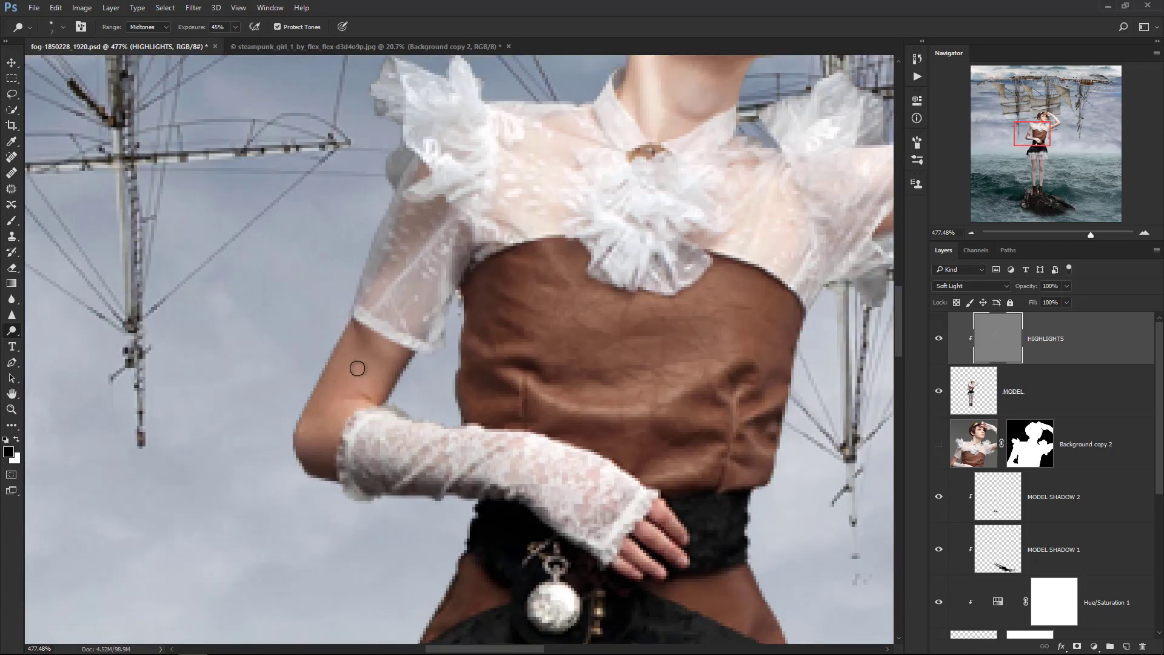
pyautogui.press('[')
pyautogui.press('[')
pyautogui.press('[')
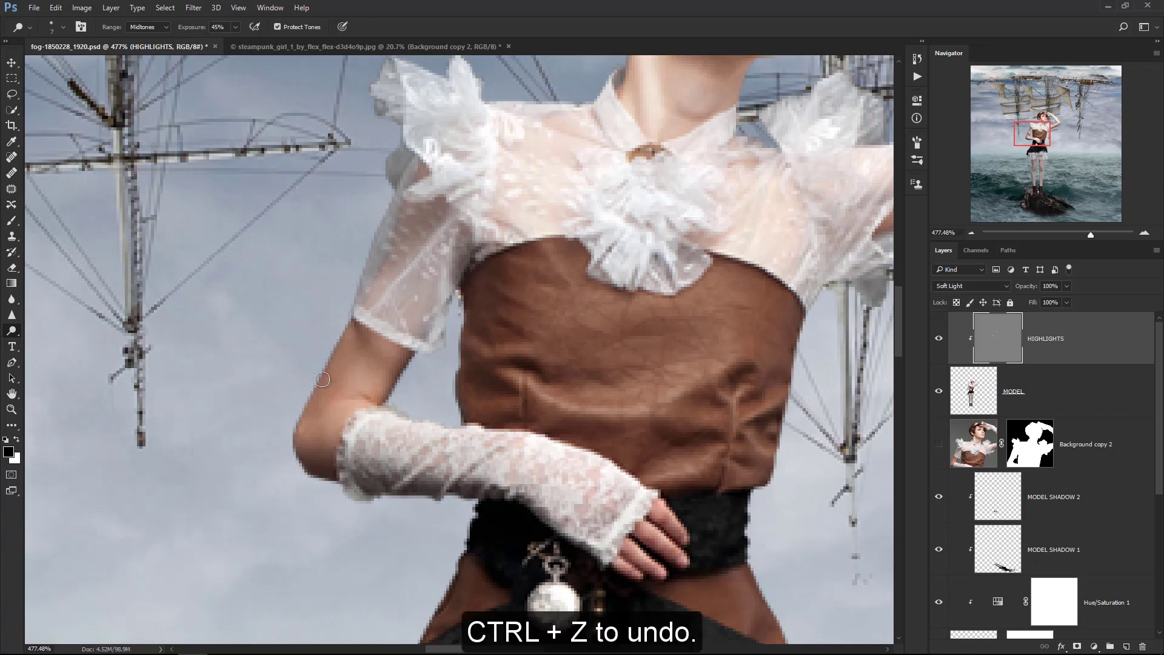
pyautogui.press('[')
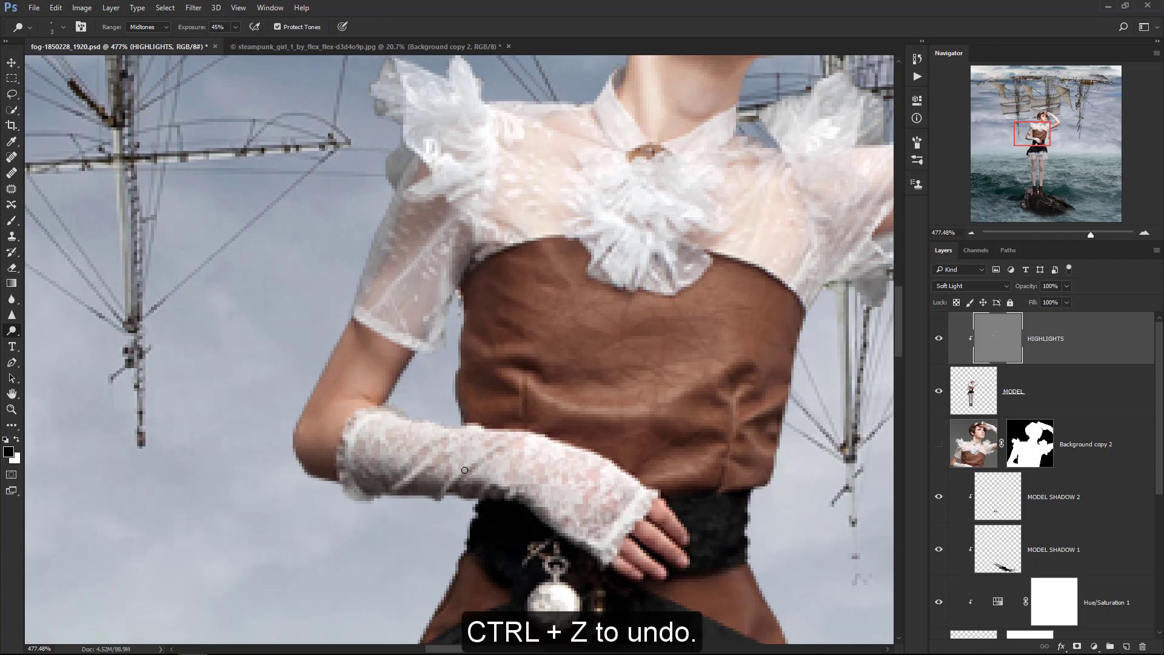
pyautogui.moveTo(351, 493); pyautogui.dragTo(430, 499)
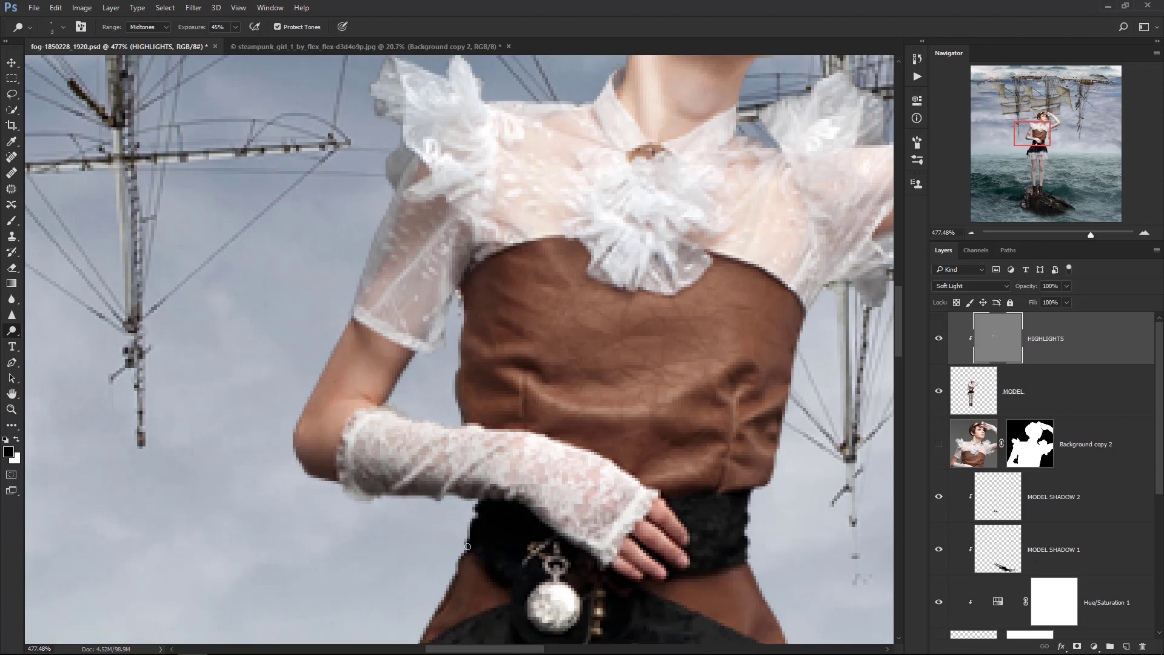
# Step: Dodge the area below the pocket watch and the fingers on the belt
pyautogui.moveTo(468, 547); pyautogui.dragTo(453, 407)
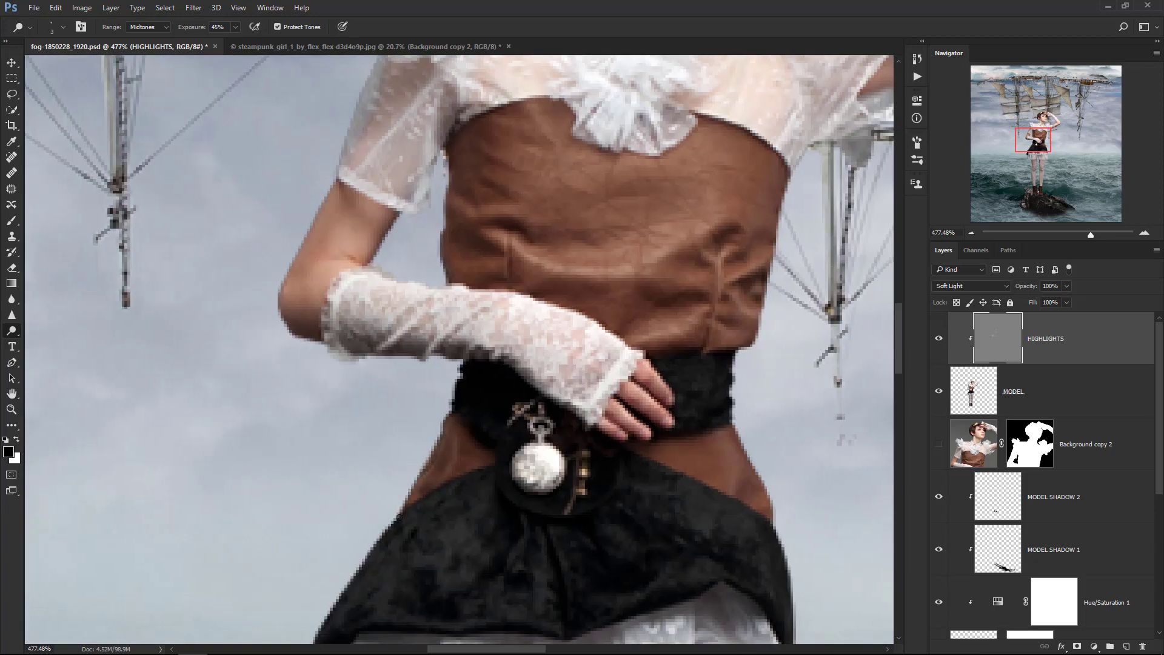
pyautogui.moveTo(317, 570); pyautogui.dragTo(335, 418)
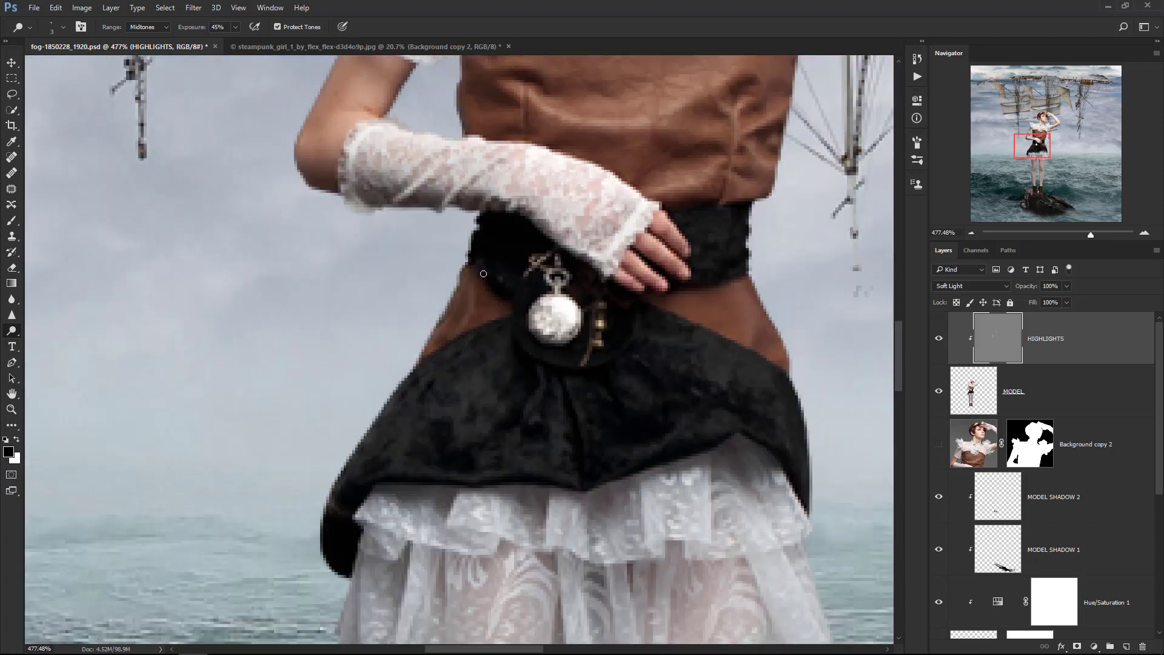
pyautogui.moveTo(539, 358); pyautogui.dragTo(564, 362)
pyautogui.moveTo(648, 230); pyautogui.dragTo(689, 249)
# Step: Dodge the lace skirt's folds from left to right
pyautogui.moveTo(662, 286); pyautogui.dragTo(721, 198)
pyautogui.moveTo(403, 494); pyautogui.dragTo(424, 555)
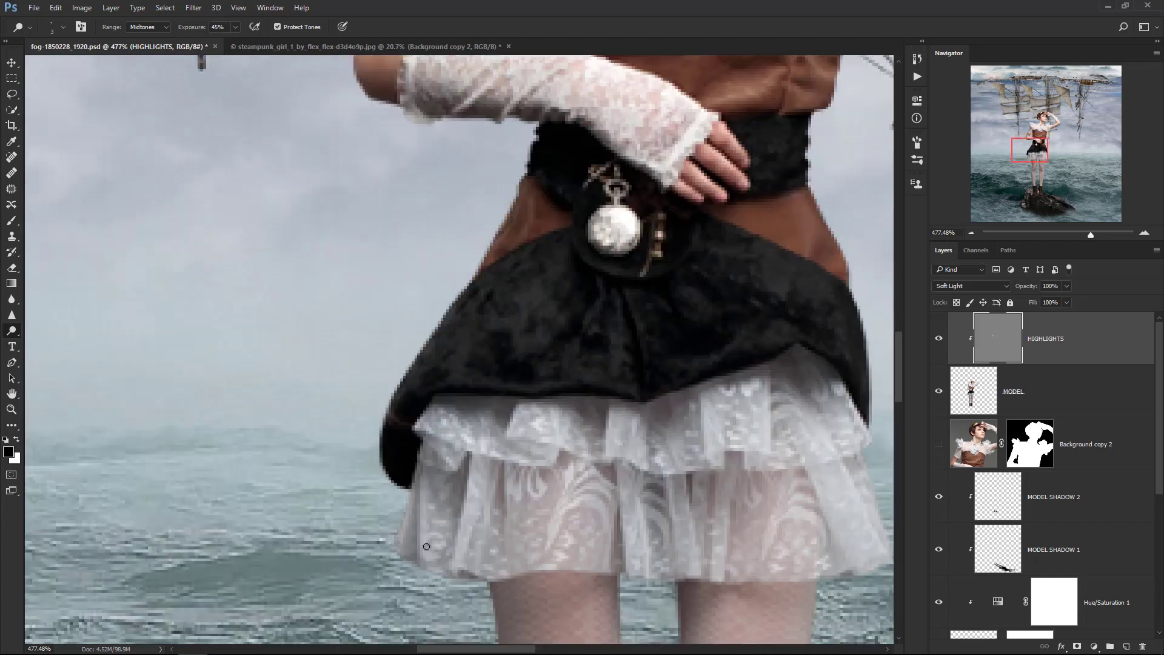
pyautogui.moveTo(464, 491)
pyautogui.mouseDown()
pyautogui.moveTo(458, 549)
pyautogui.moveTo(482, 567)
pyautogui.mouseUp()
pyautogui.moveTo(570, 515); pyautogui.dragTo(551, 552)
pyautogui.moveTo(643, 493); pyautogui.dragTo(649, 576)
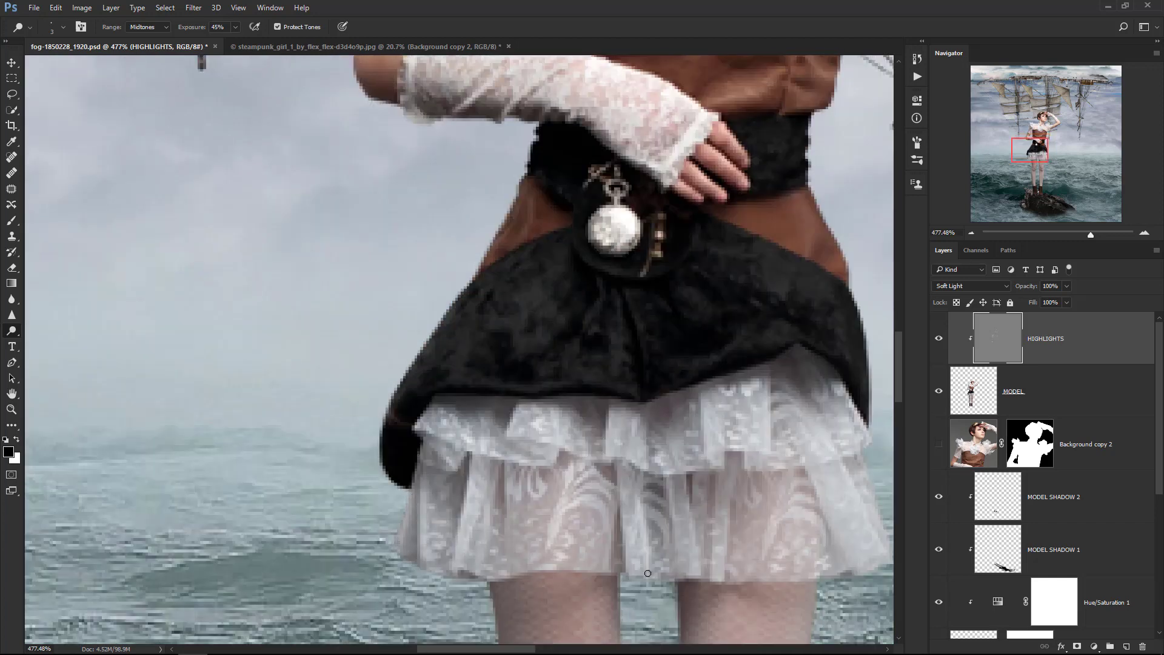
pyautogui.moveTo(723, 473); pyautogui.dragTo(615, 461)
pyautogui.moveTo(615, 462); pyautogui.dragTo(611, 534)
pyautogui.moveTo(576, 470); pyautogui.dragTo(589, 501)
pyautogui.moveTo(567, 461); pyautogui.dragTo(568, 500)
pyautogui.moveTo(617, 470); pyautogui.dragTo(618, 485)
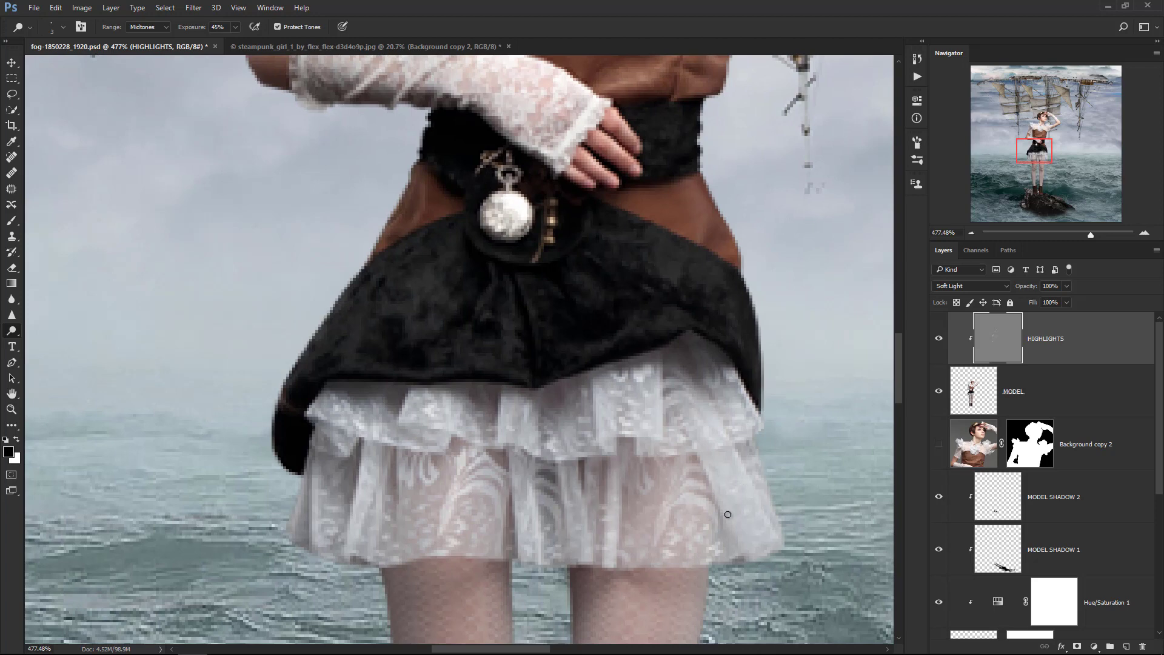
# Step: Brighten the outer edges and toes of both boots, then fit the image on screen
pyautogui.scroll(-1, 657, 494)
pyautogui.scroll(-5, 489, 390)
pyautogui.scroll(-3, 486, 294)
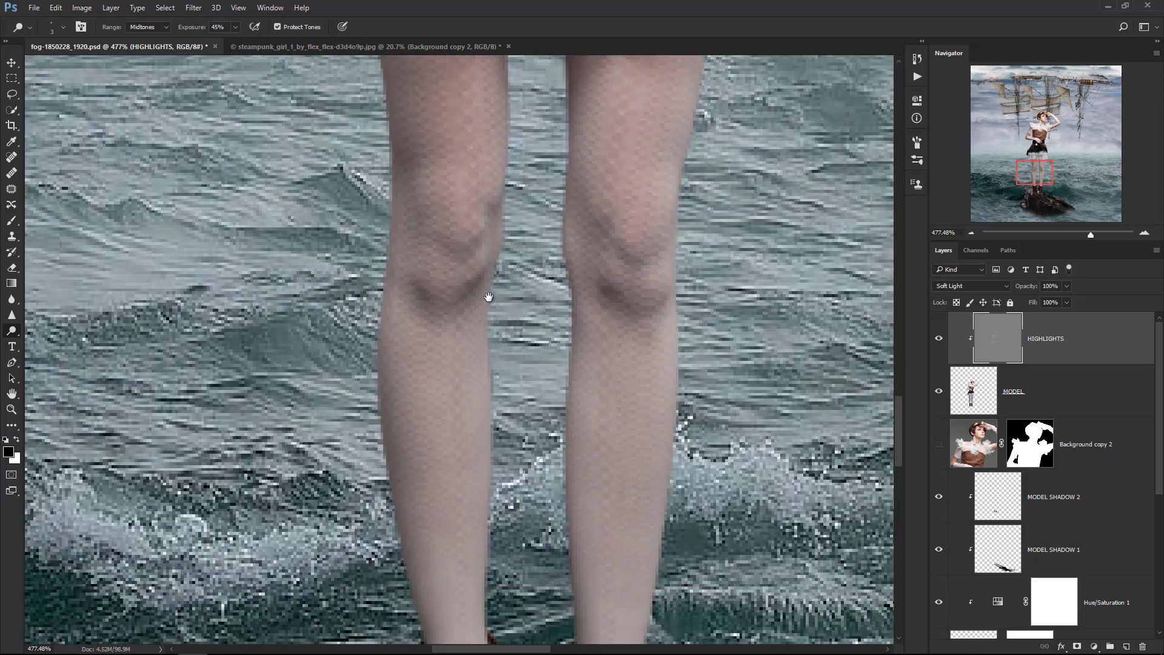
pyautogui.scroll(-1, 344, 370)
pyautogui.press(']')
pyautogui.press(']')
pyautogui.press(']')
pyautogui.press(']')
pyautogui.press(']')
pyautogui.press(']')
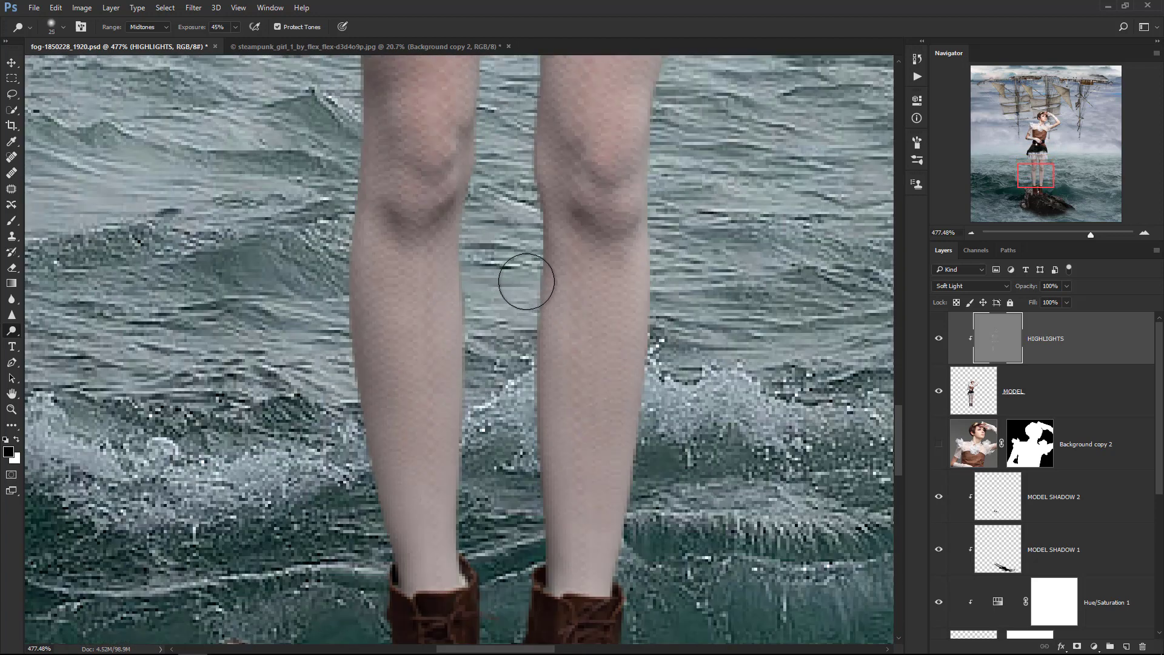
pyautogui.moveTo(351, 503); pyautogui.dragTo(345, 296)
pyautogui.press('[')
pyautogui.press('[')
pyautogui.press('[')
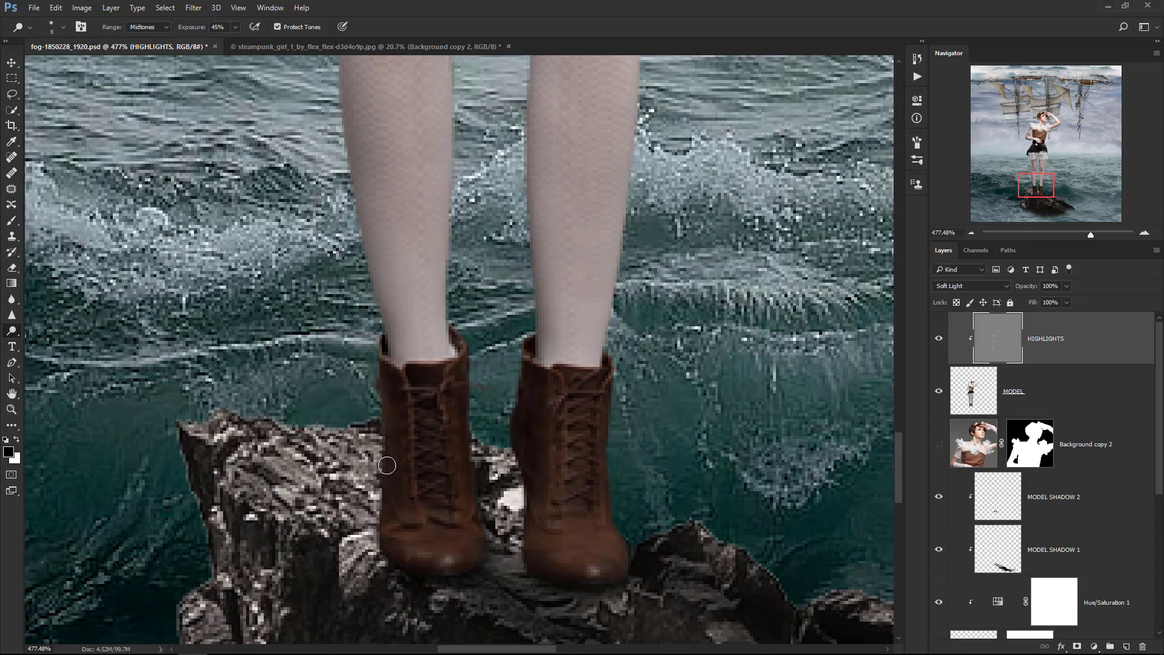
pyautogui.moveTo(386, 394); pyautogui.dragTo(388, 530)
pyautogui.moveTo(379, 376); pyautogui.dragTo(449, 557)
pyautogui.press(']')
pyautogui.press(']')
pyautogui.press(']')
pyautogui.moveTo(618, 565); pyautogui.dragTo(564, 534)
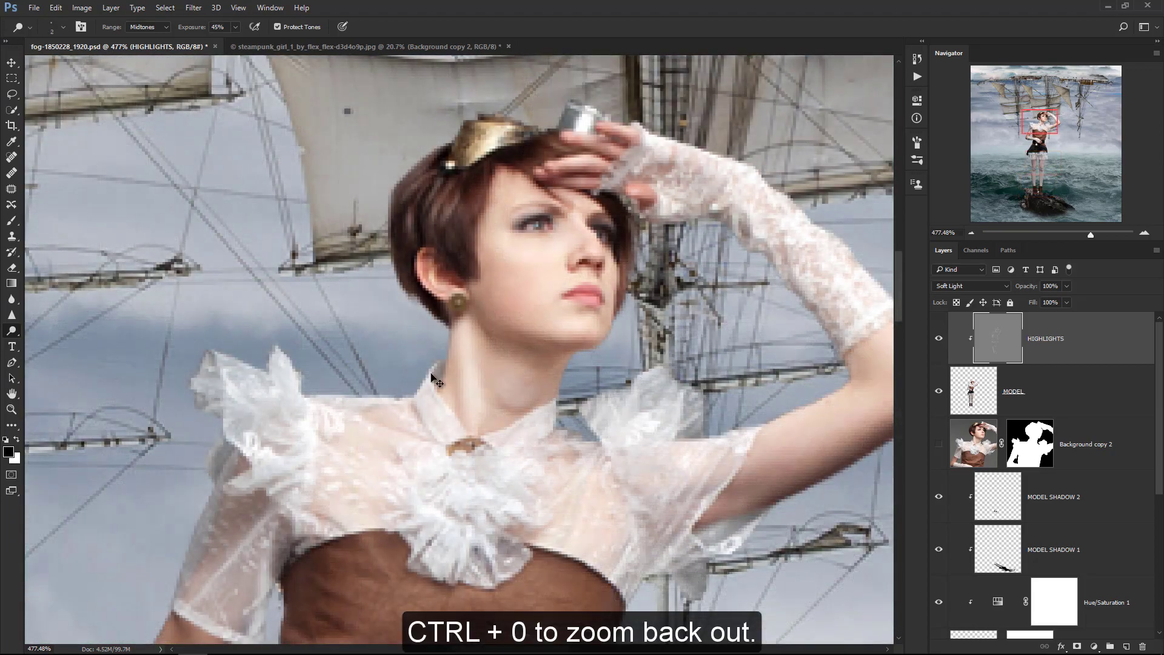
pyautogui.hotkey('ctrl', '0')
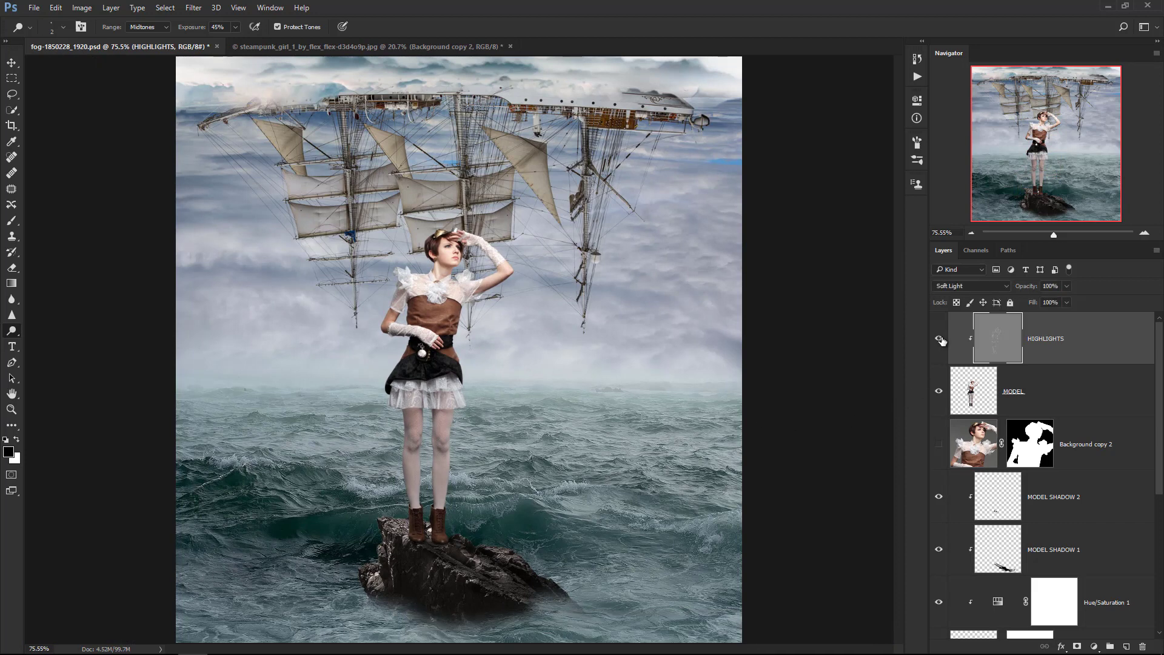
# Step: Compare the image with and without HIGHLIGHTS, then add a new layer above it named BIRDS
pyautogui.click(940, 339)
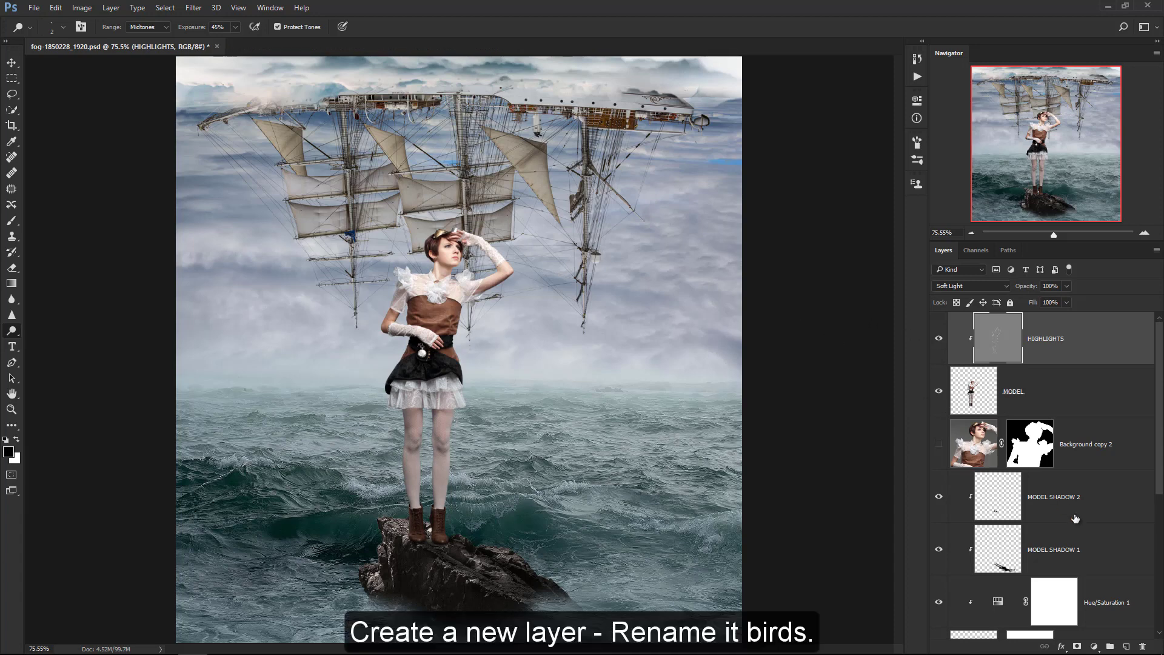
pyautogui.click(1126, 646)
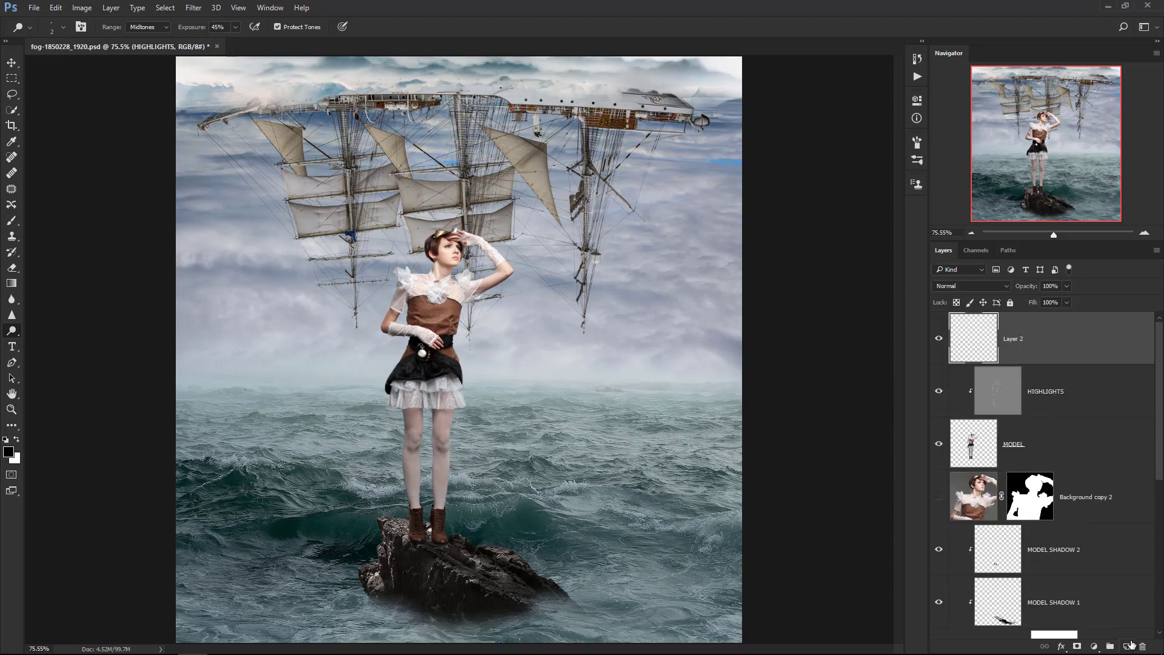
pyautogui.doubleClick(1014, 338)
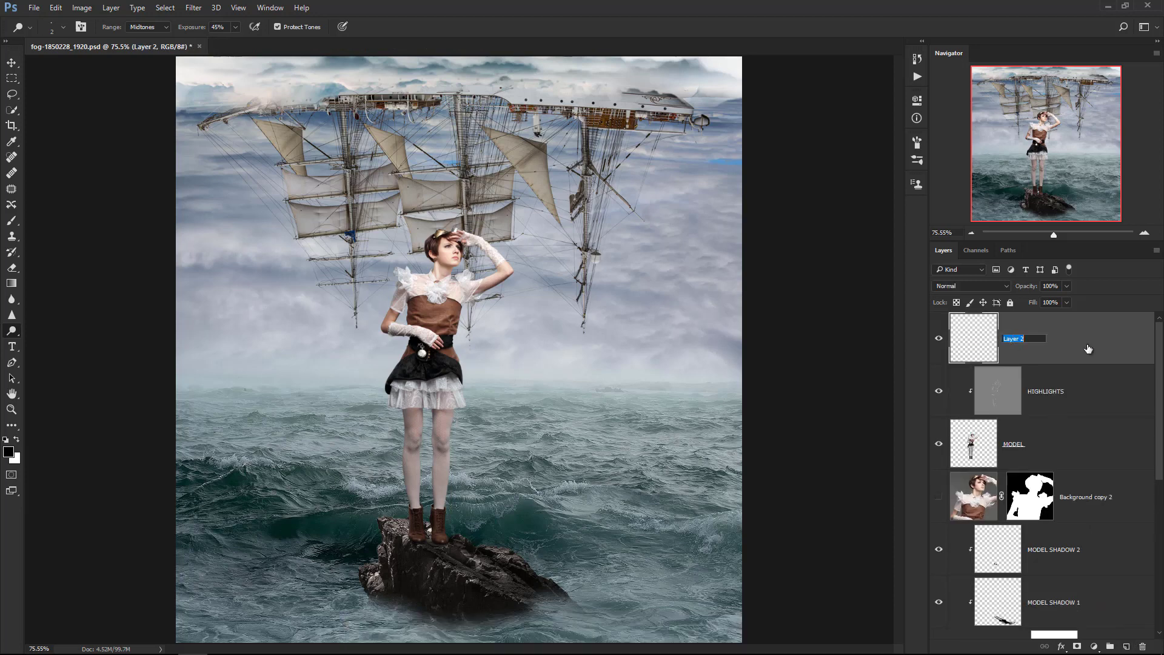
pyautogui.write('BIRDS')
pyautogui.press('Return')
# Step: Stamp a flock of small birds left of the model with a smaller, fully opaque bird brush
pyautogui.press('b')
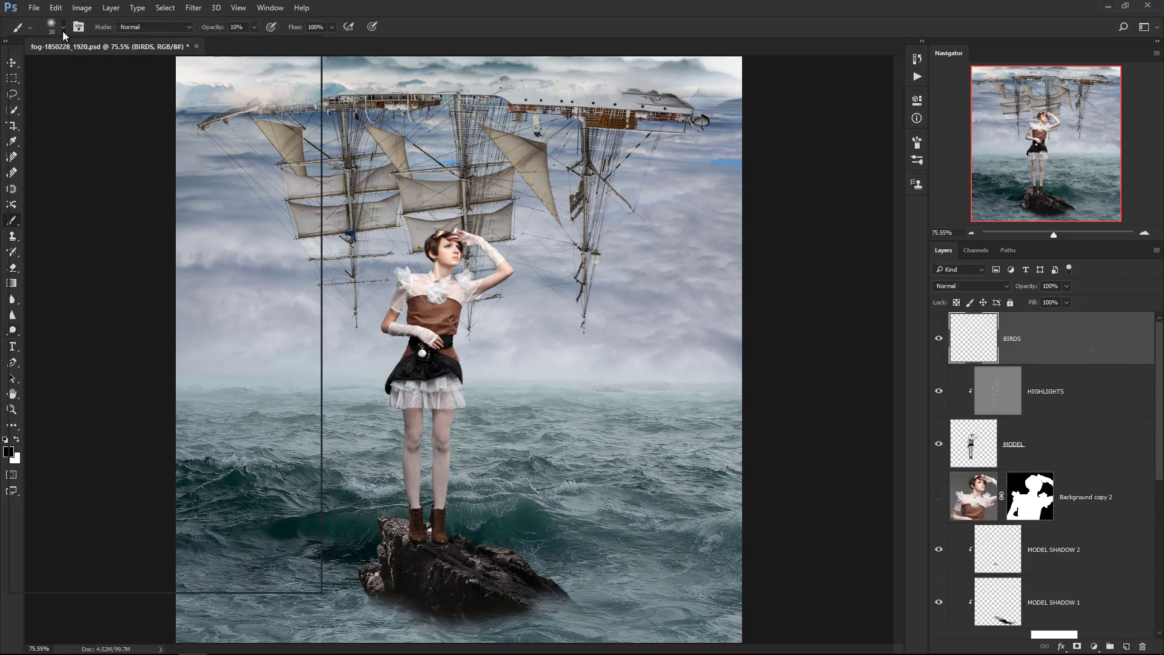
pyautogui.rightClick(288, 264)
pyautogui.scroll(-10, 295, 298)
pyautogui.doubleClick(243, 454)
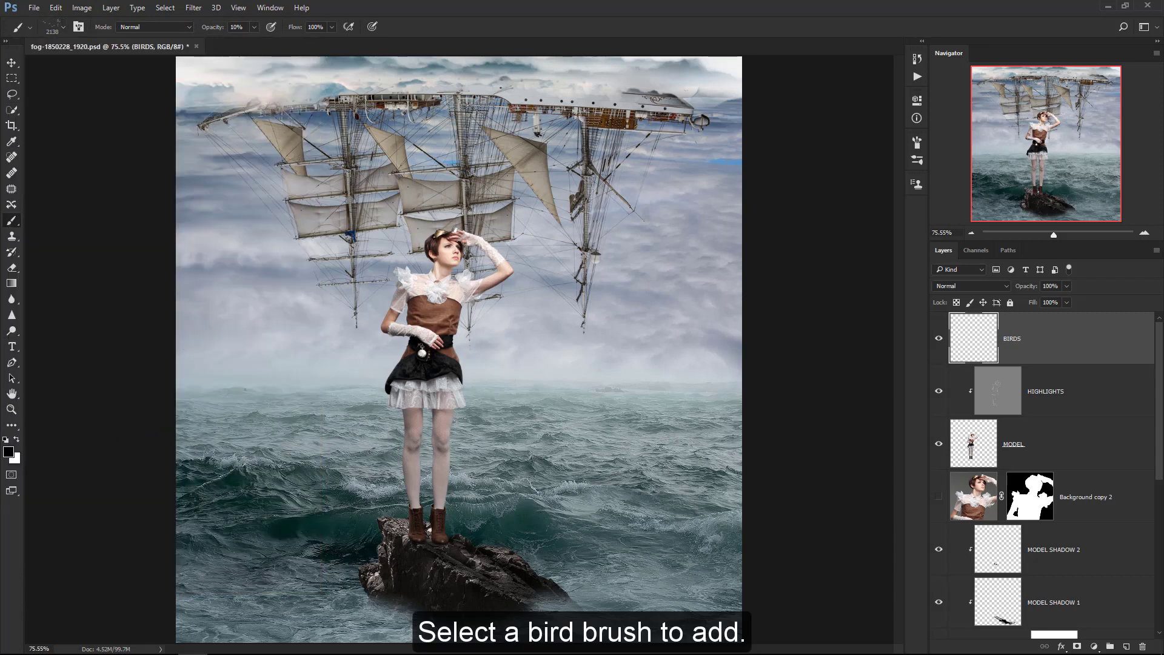
pyautogui.press('[')
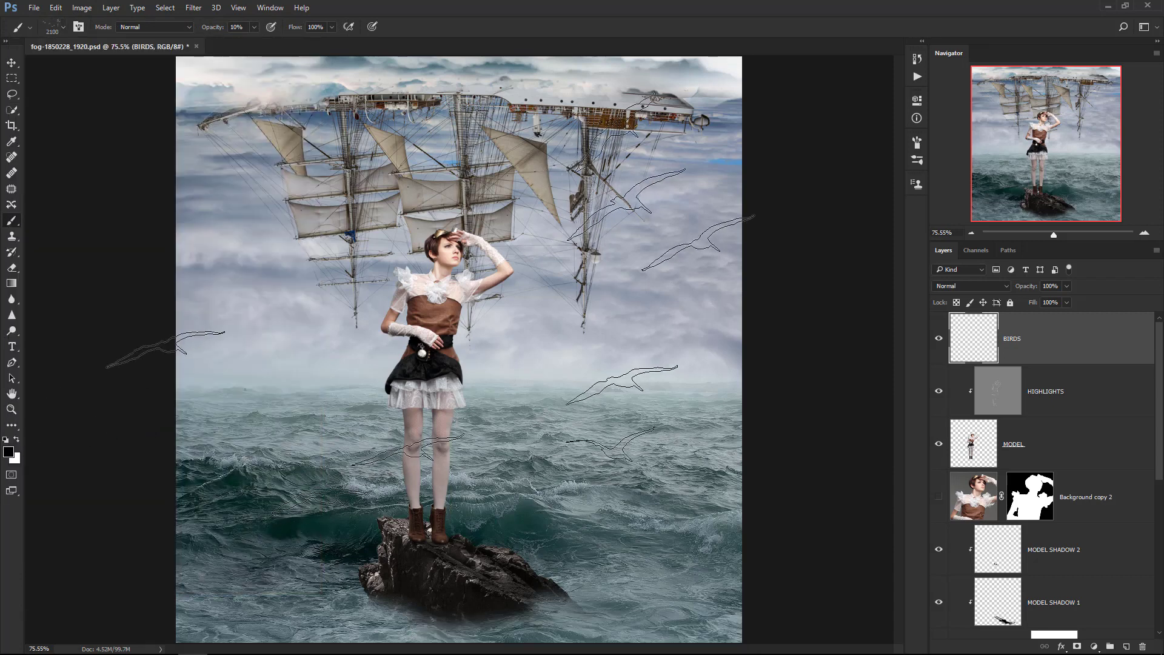
pyautogui.press('0')
pyautogui.click(231, 321)
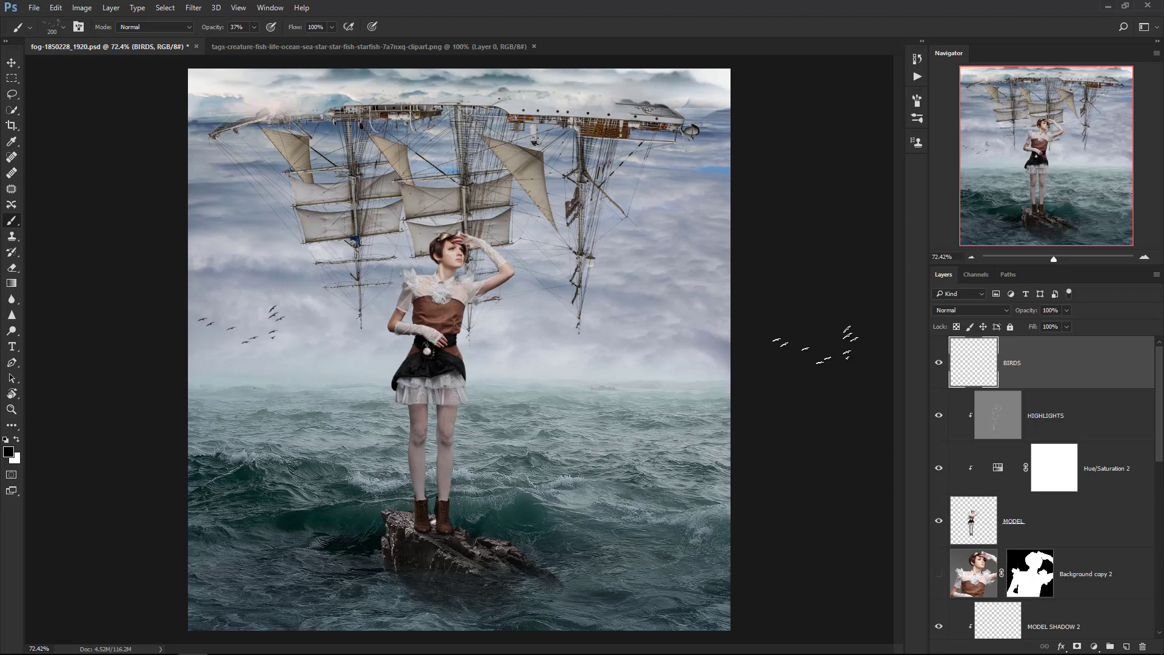
# Step: Add a Levels adjustment clipped to SHIP with RGB shadows 20 and midtones 1.45
pyautogui.moveTo(1160, 401); pyautogui.dragTo(1143, 551)
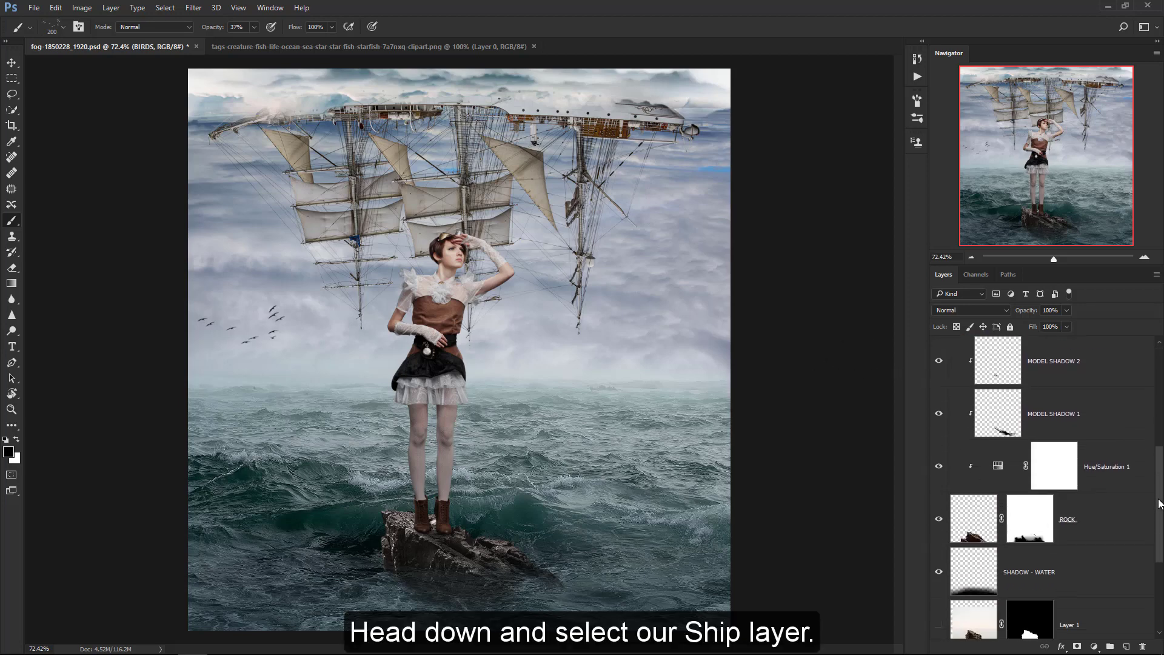
pyautogui.click(1091, 555)
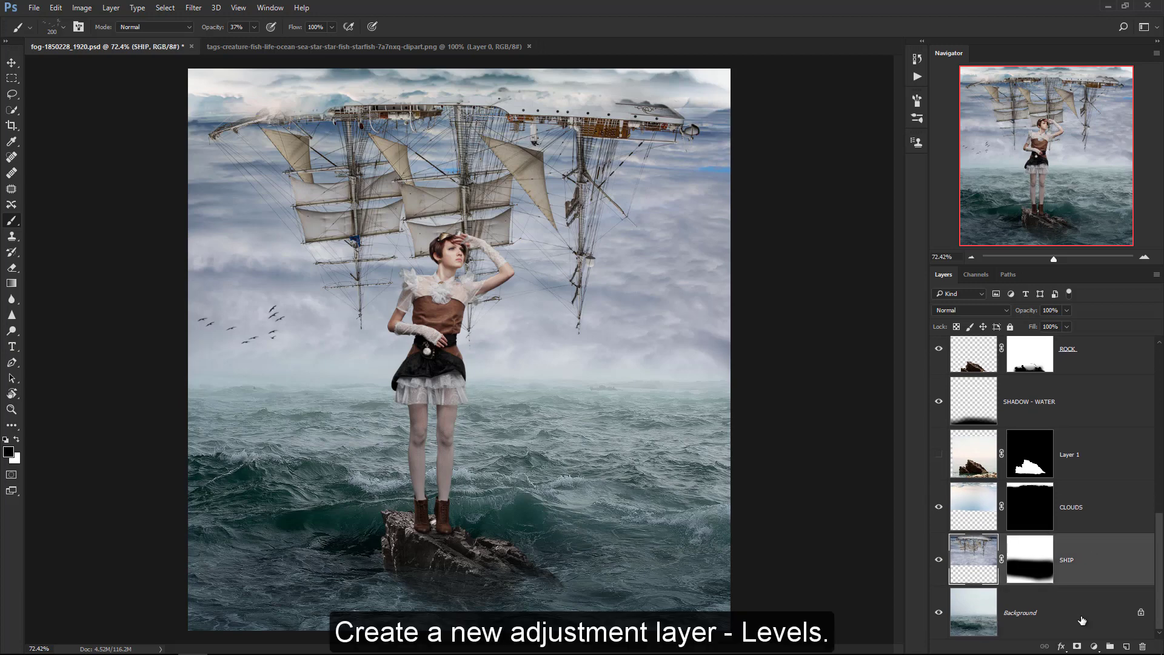
pyautogui.click(1094, 646)
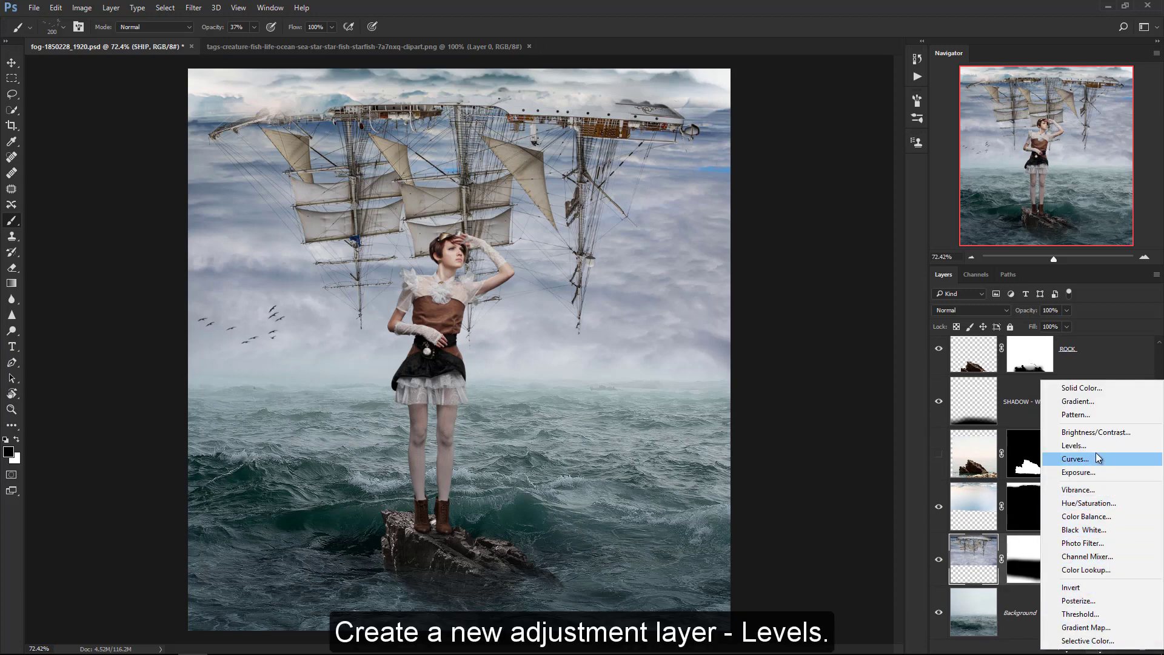
pyautogui.click(1073, 446)
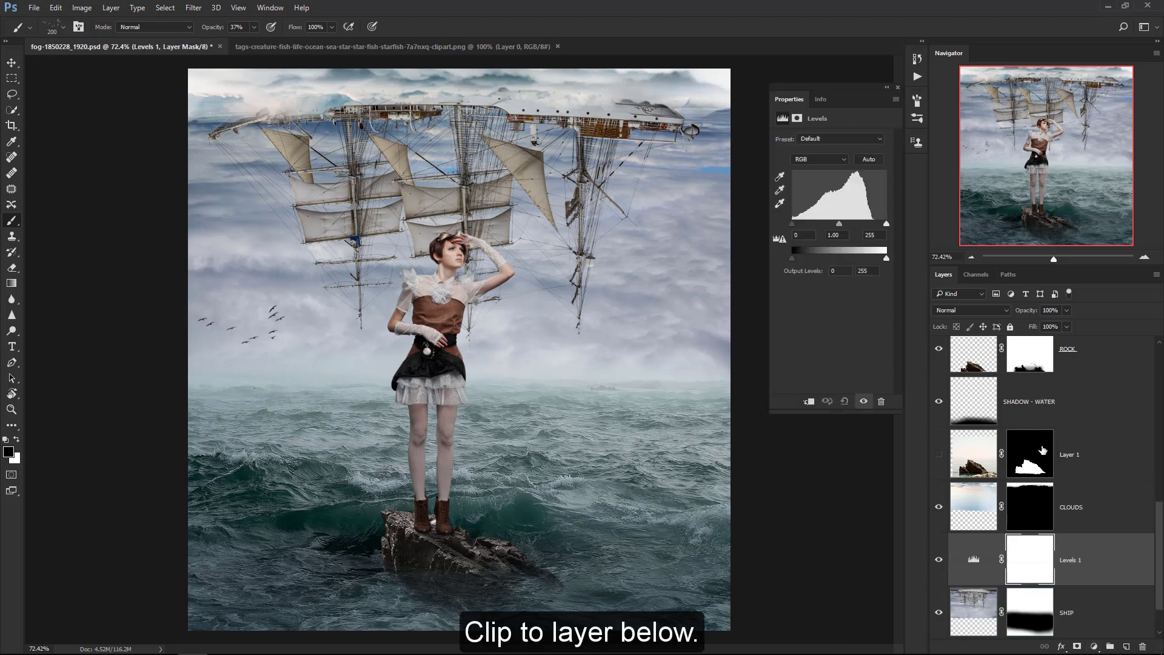
pyautogui.click(811, 402)
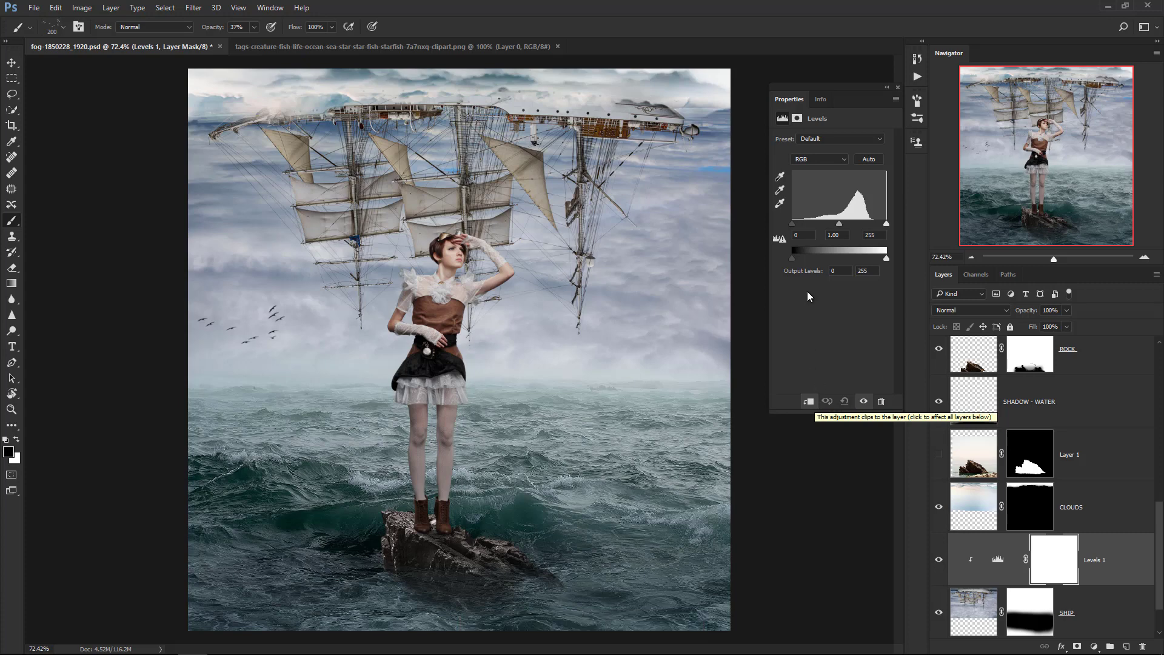
pyautogui.moveTo(792, 224); pyautogui.dragTo(800, 228)
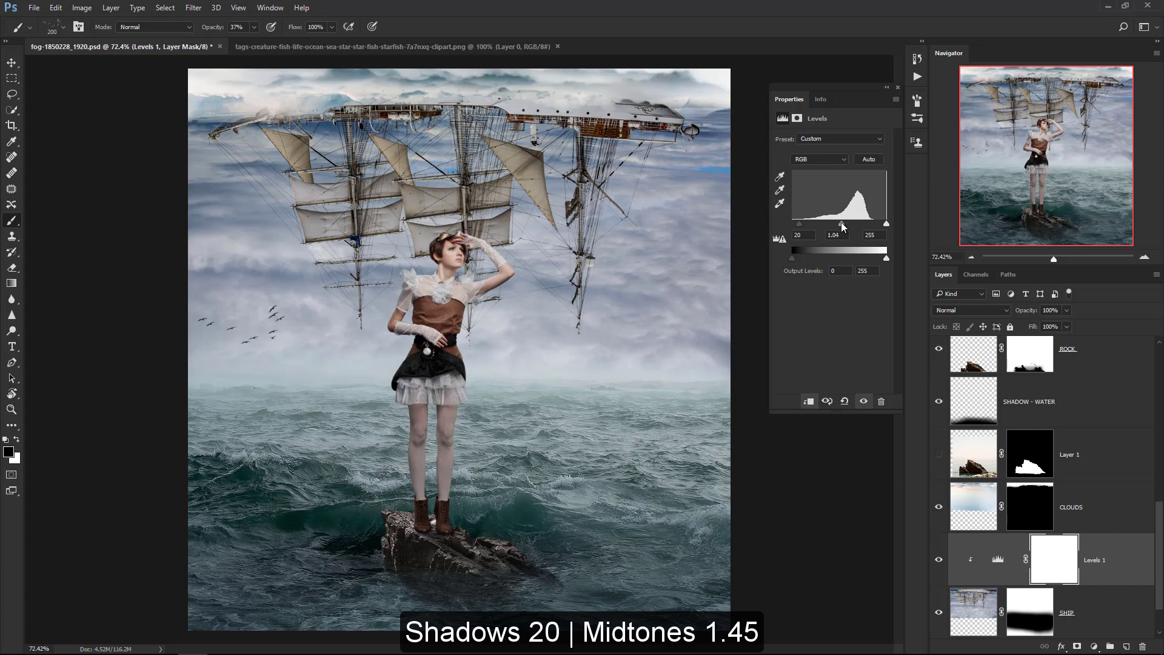
pyautogui.moveTo(840, 224); pyautogui.dragTo(835, 223)
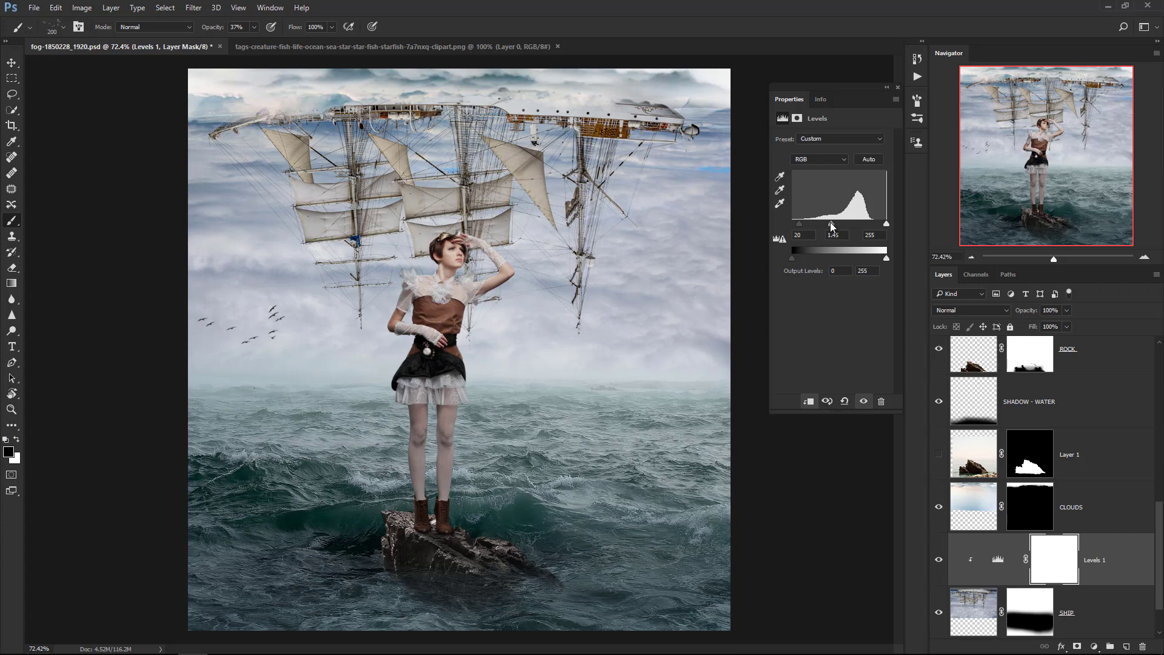
# Step: Set the Levels Blue channel to shadows 11 and midtones 0.86
pyautogui.click(820, 161)
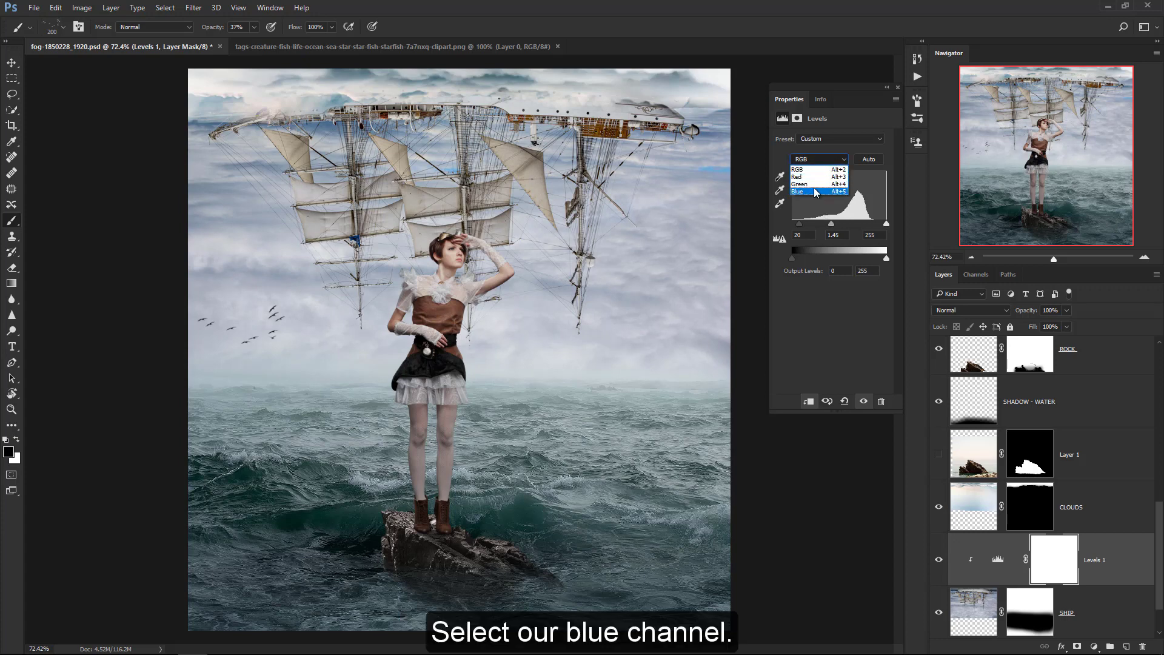
pyautogui.click(814, 191)
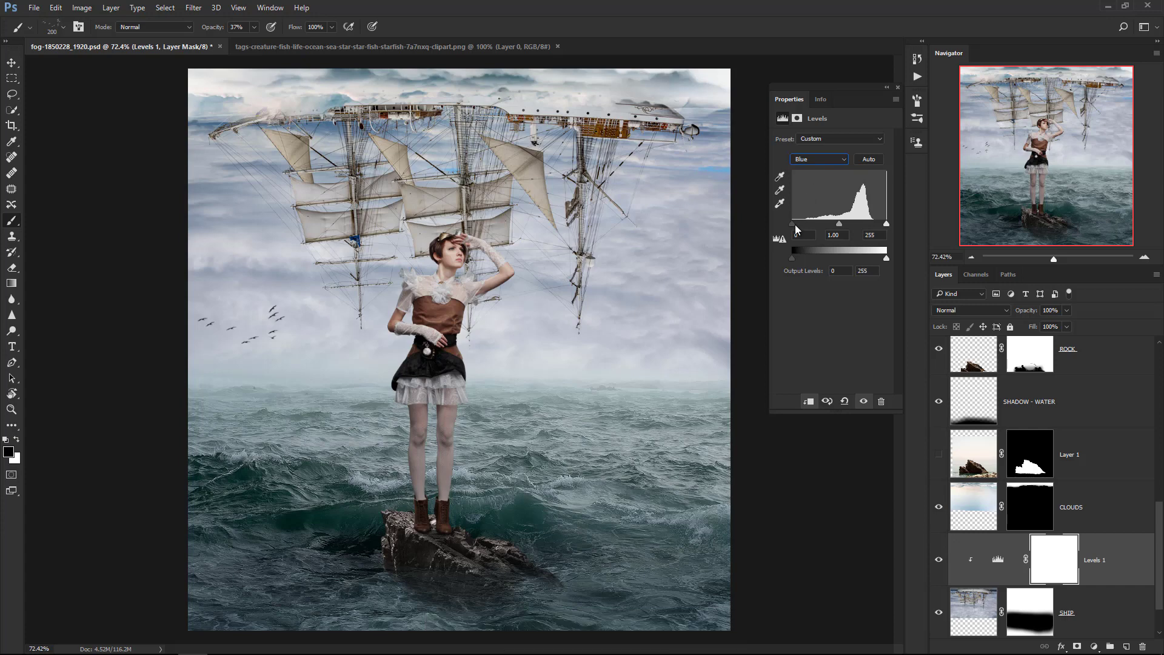
pyautogui.moveTo(795, 225); pyautogui.dragTo(797, 227)
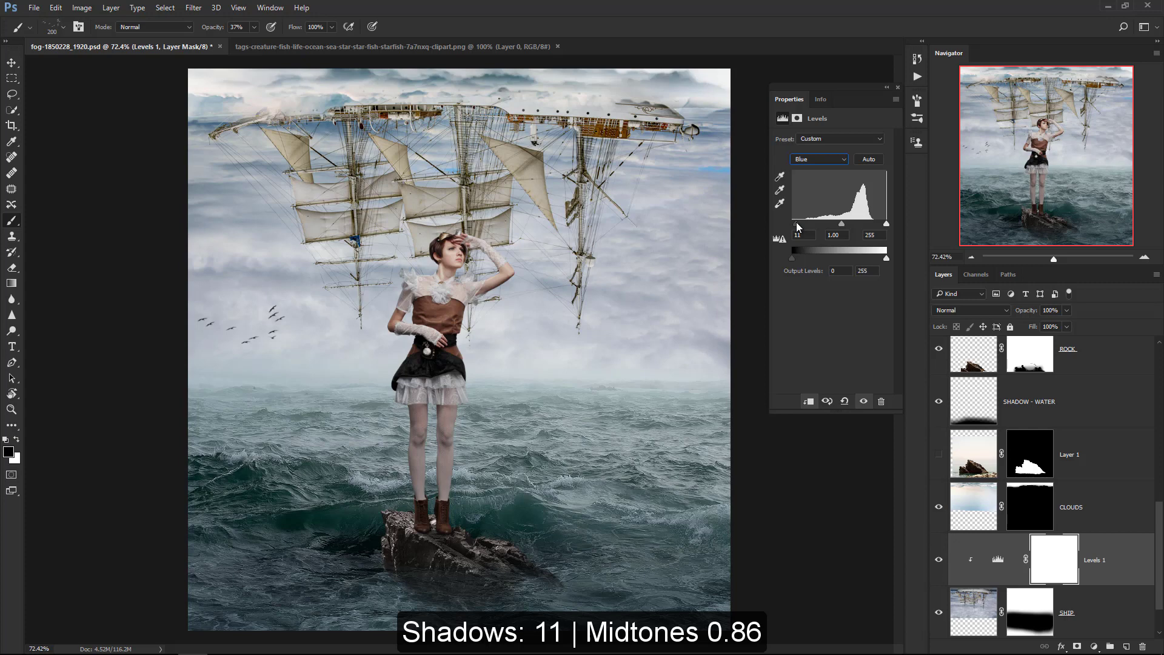
pyautogui.moveTo(843, 224); pyautogui.dragTo(846, 223)
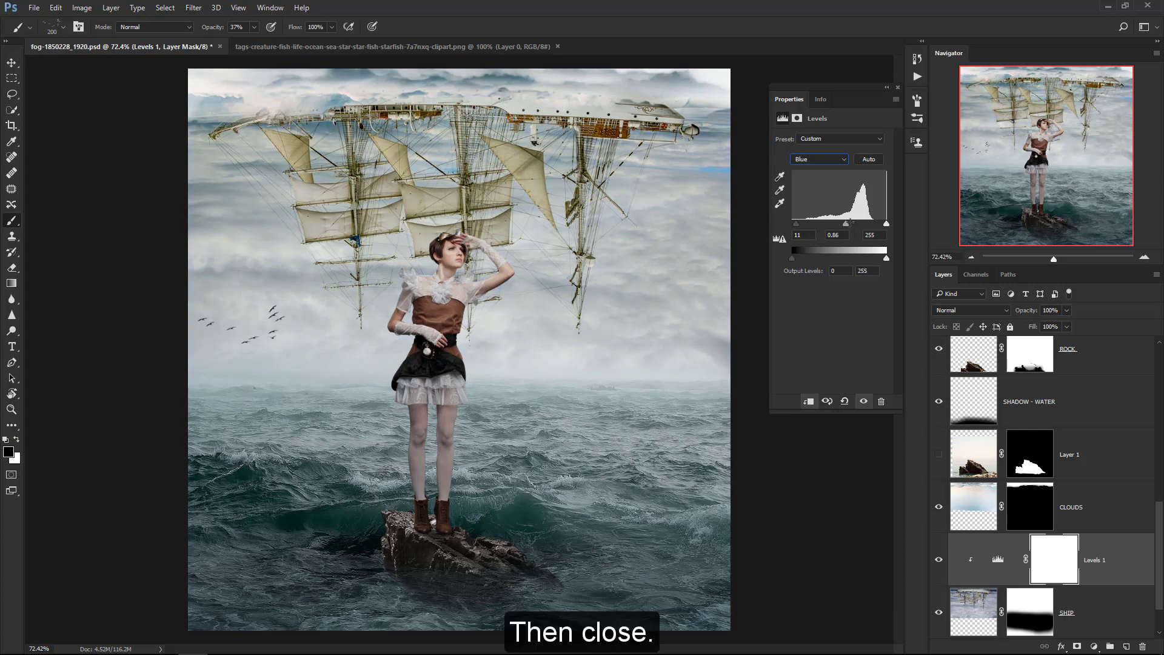
pyautogui.click(898, 88)
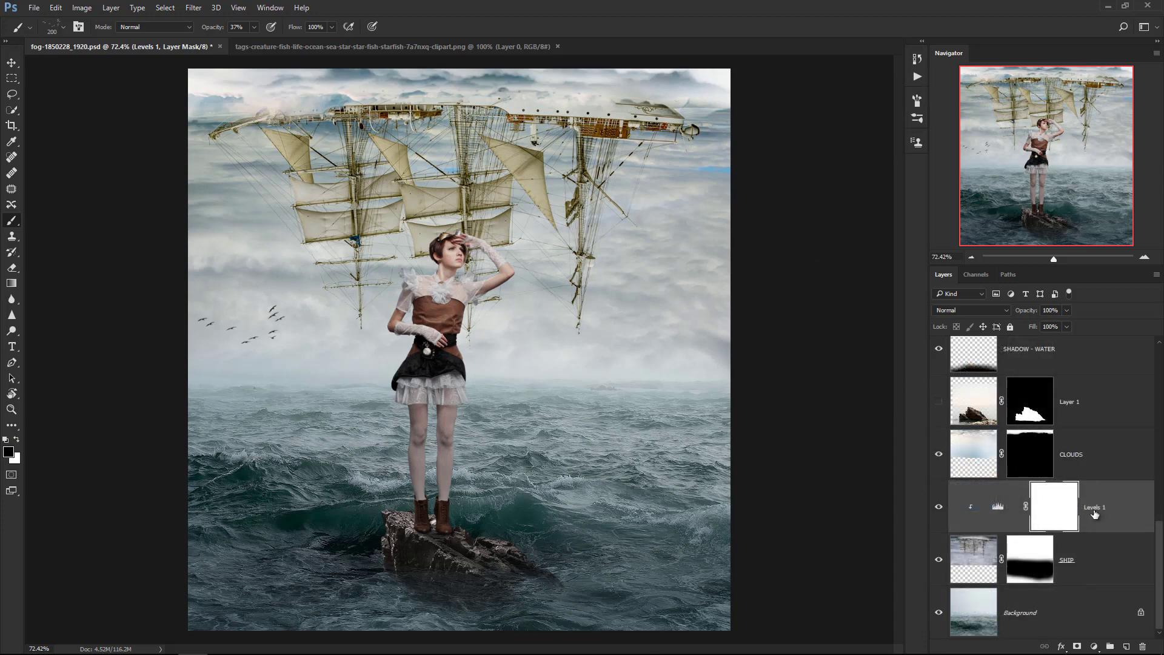
# Step: Stamp all visible layers into a new top layer above BIRDS named MERGED
pyautogui.scroll(5, 1094, 509)
pyautogui.scroll(2, 1094, 510)
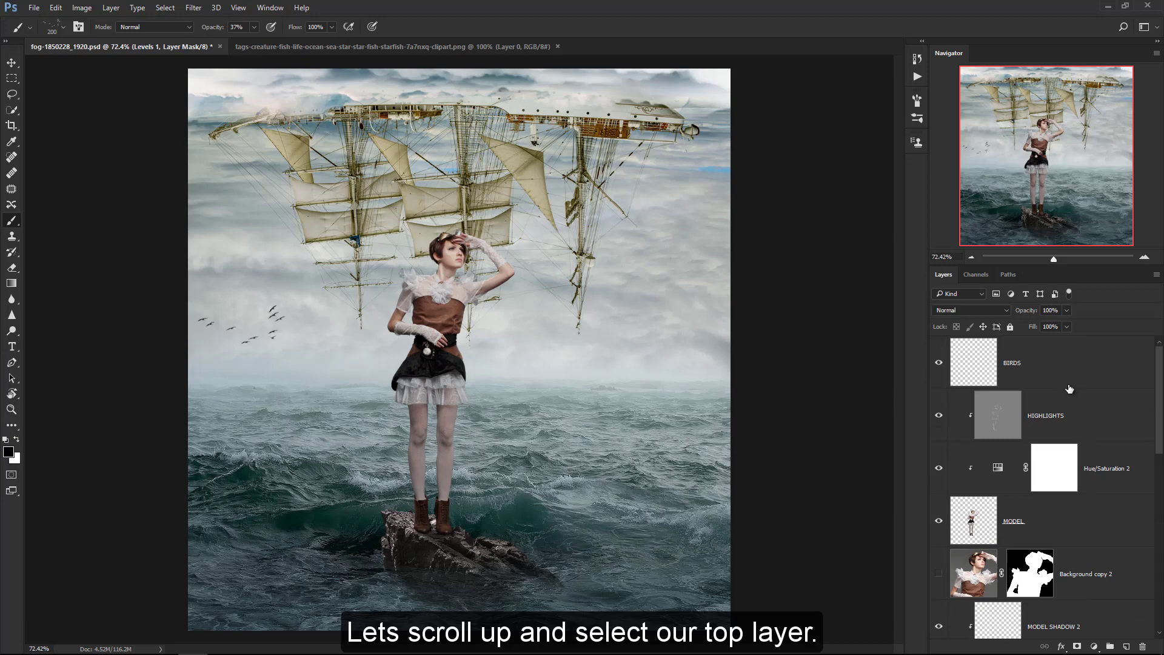
pyautogui.click(1049, 366)
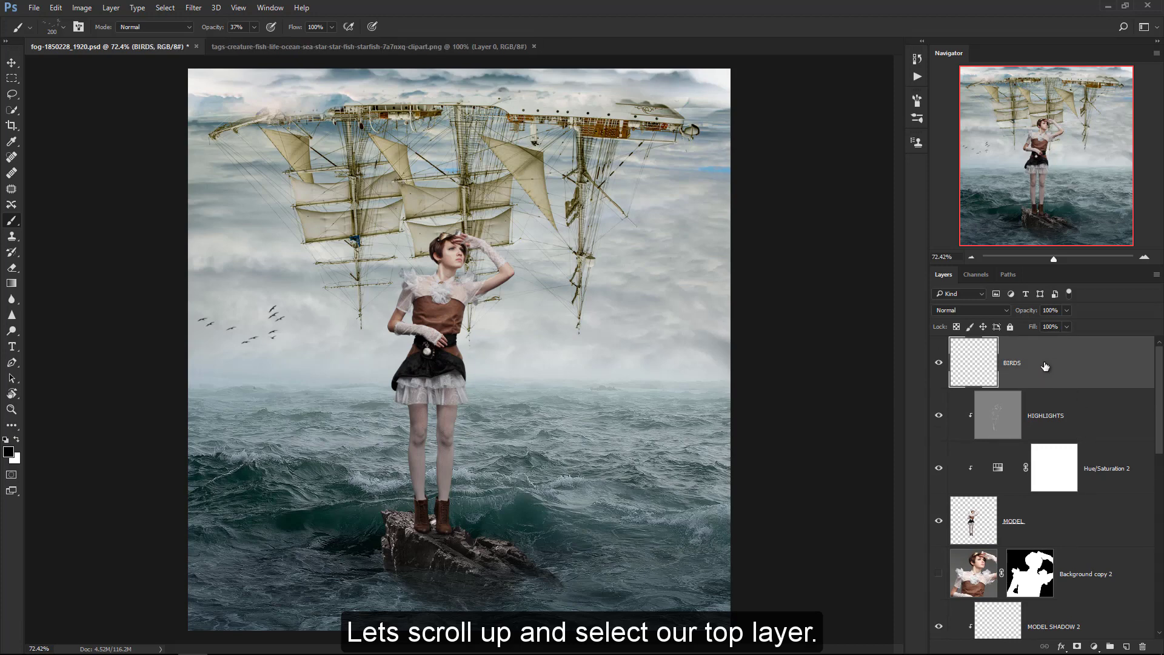
pyautogui.hotkey('ctrl', 'shift', 'alt', 'e')
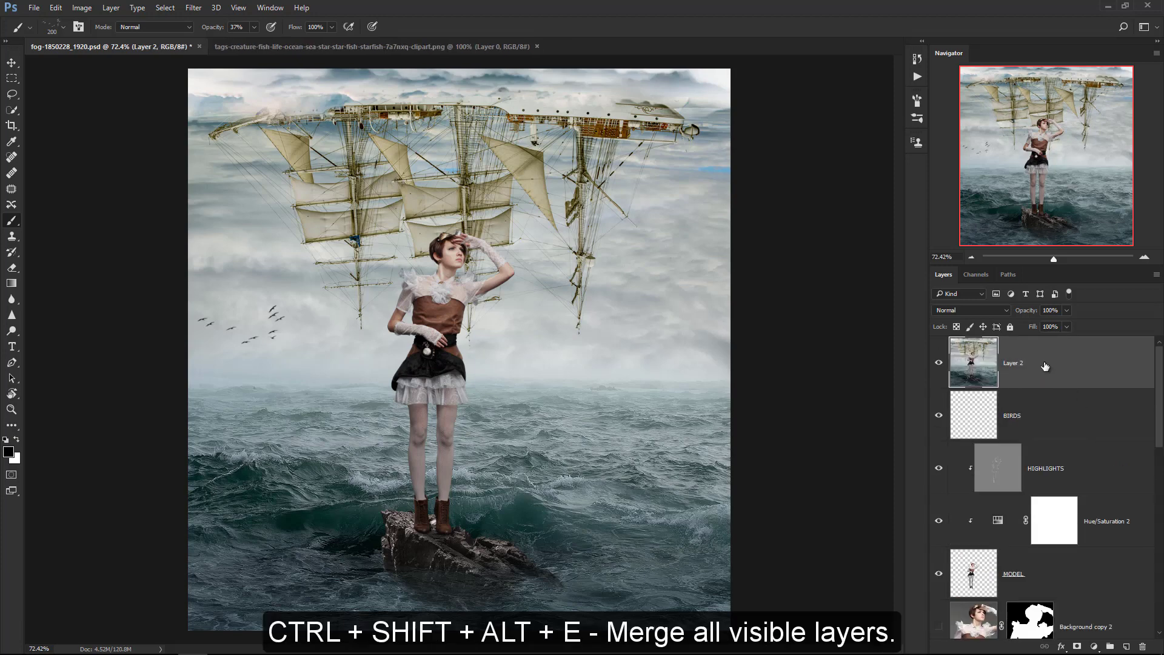
pyautogui.doubleClick(1013, 363)
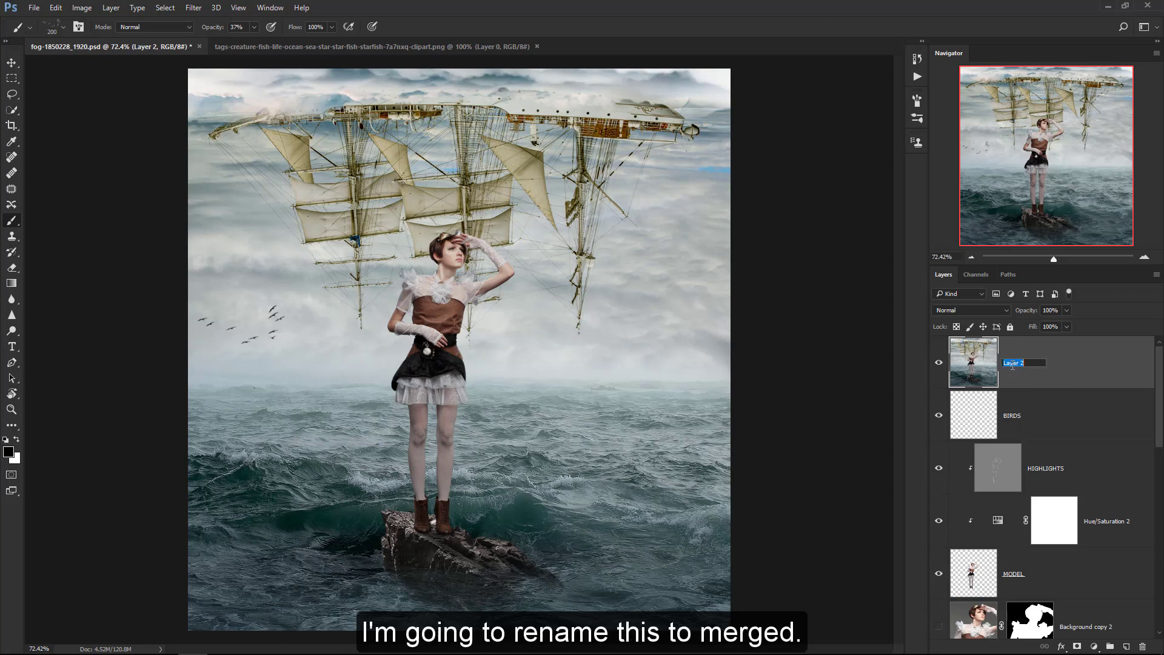
pyautogui.write('MERGED')
pyautogui.press('Return')
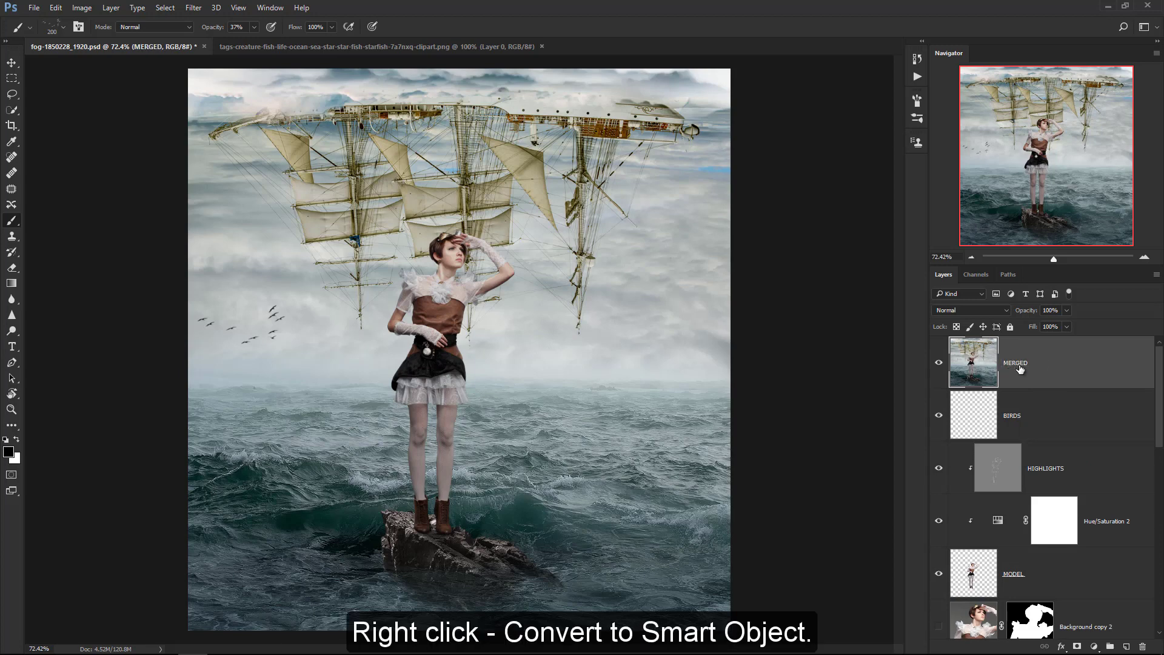
# Step: Convert the MERGED layer to a Smart Object
pyautogui.rightClick(1044, 359)
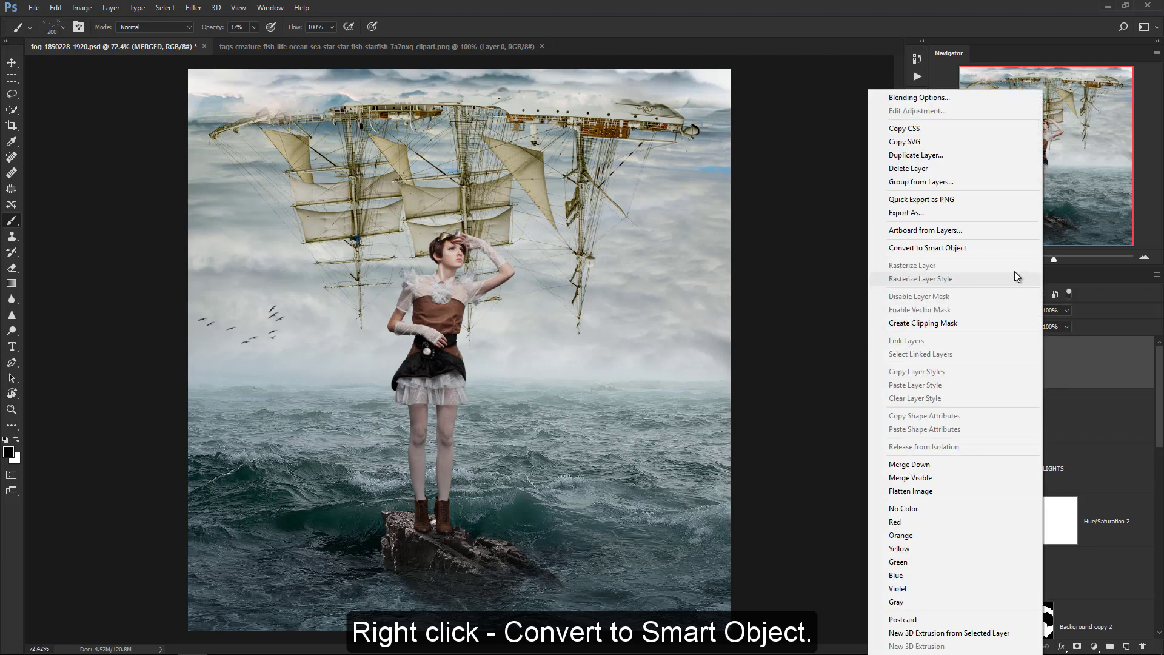
pyautogui.click(1013, 250)
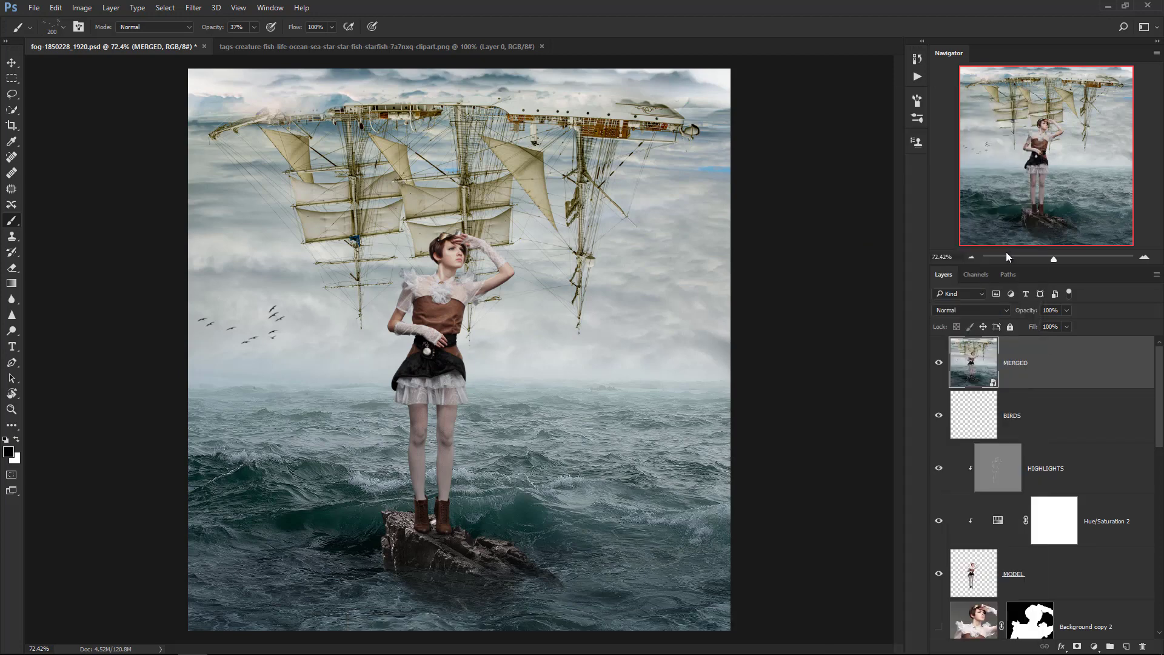
pyautogui.click(194, 7)
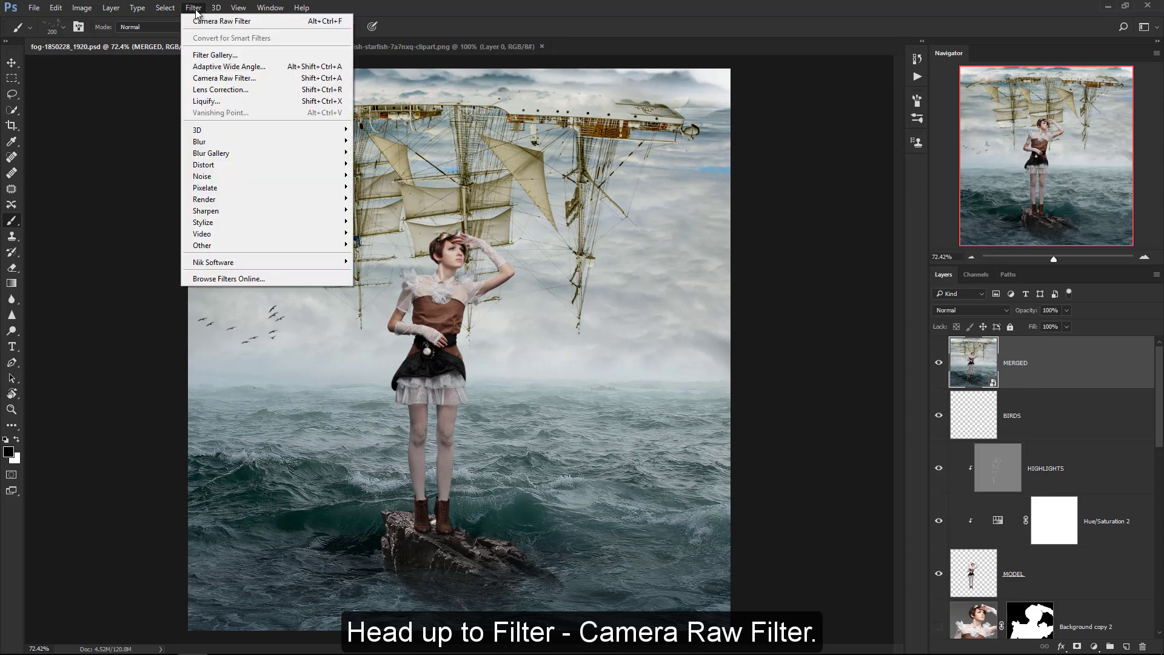
# Step: In Camera Raw, split-tone highlights to hue 69/saturation 13 and shadows to hue 195/saturation 17
pyautogui.click(197, 79)
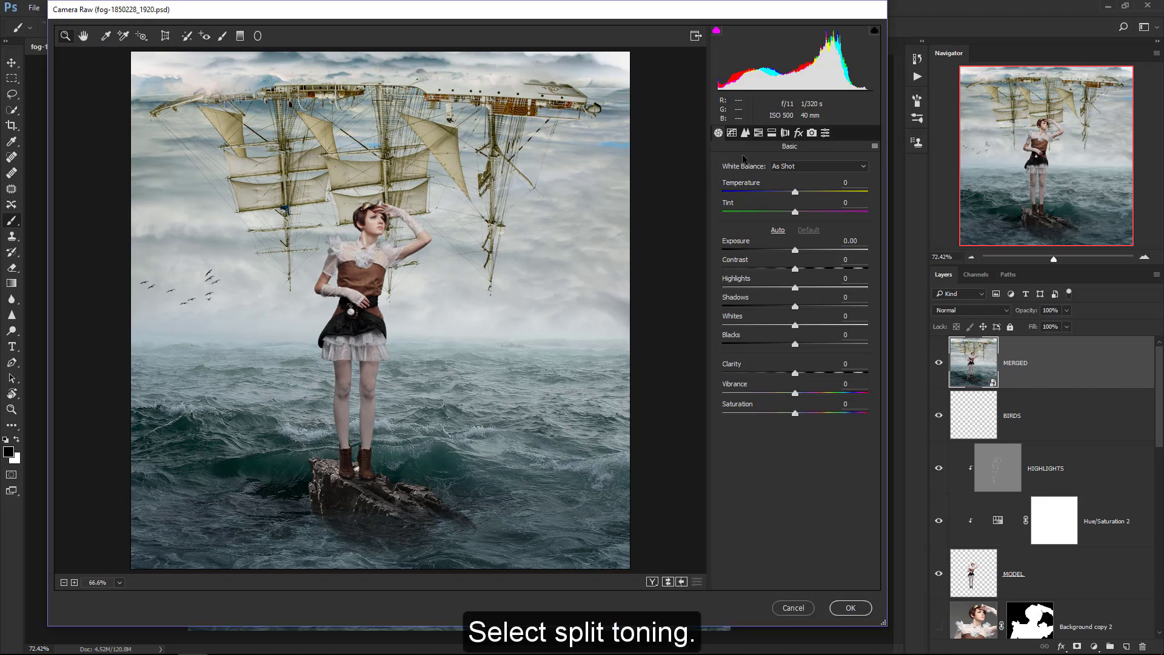
pyautogui.click(772, 133)
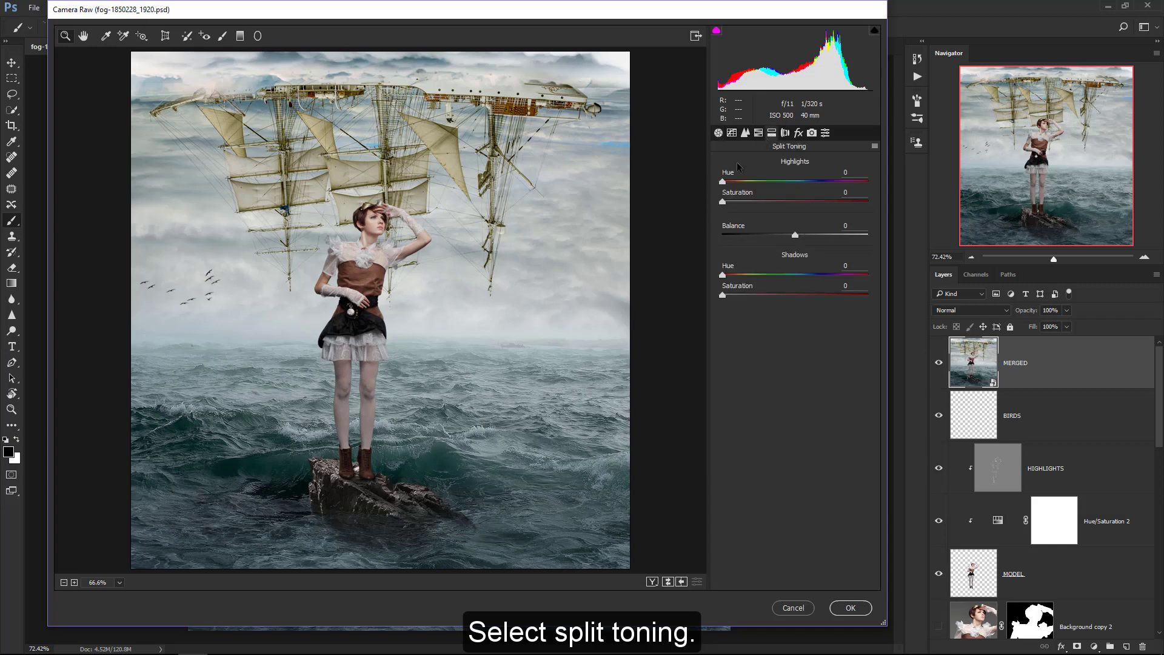
pyautogui.moveTo(722, 182); pyautogui.dragTo(752, 183)
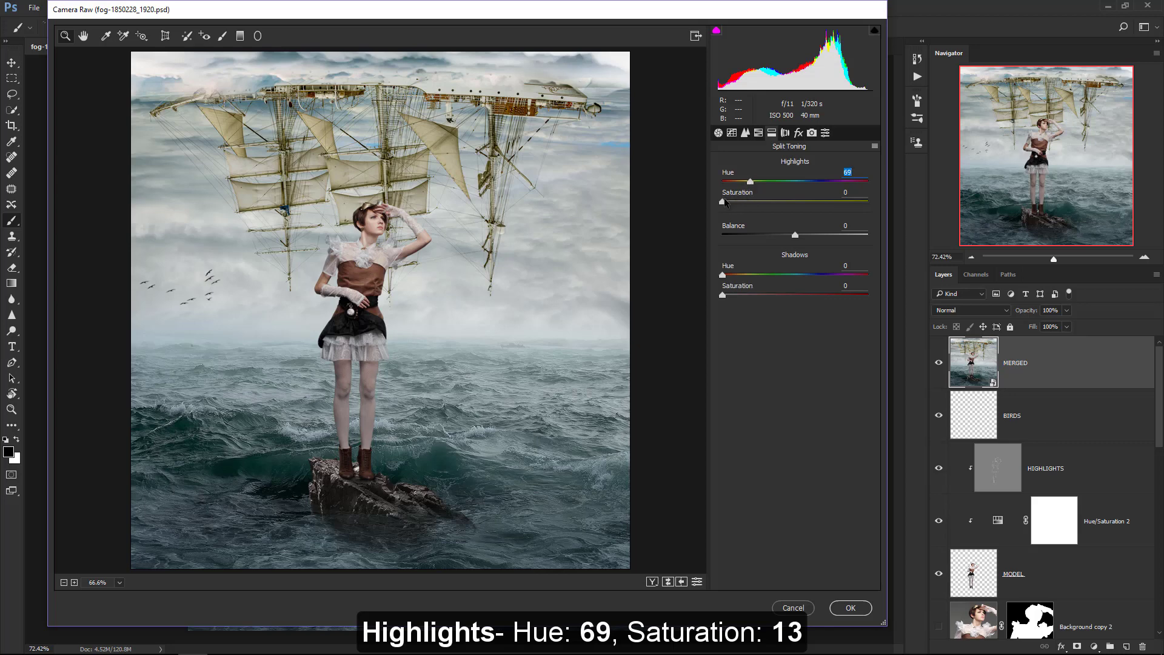
pyautogui.moveTo(723, 202); pyautogui.dragTo(741, 202)
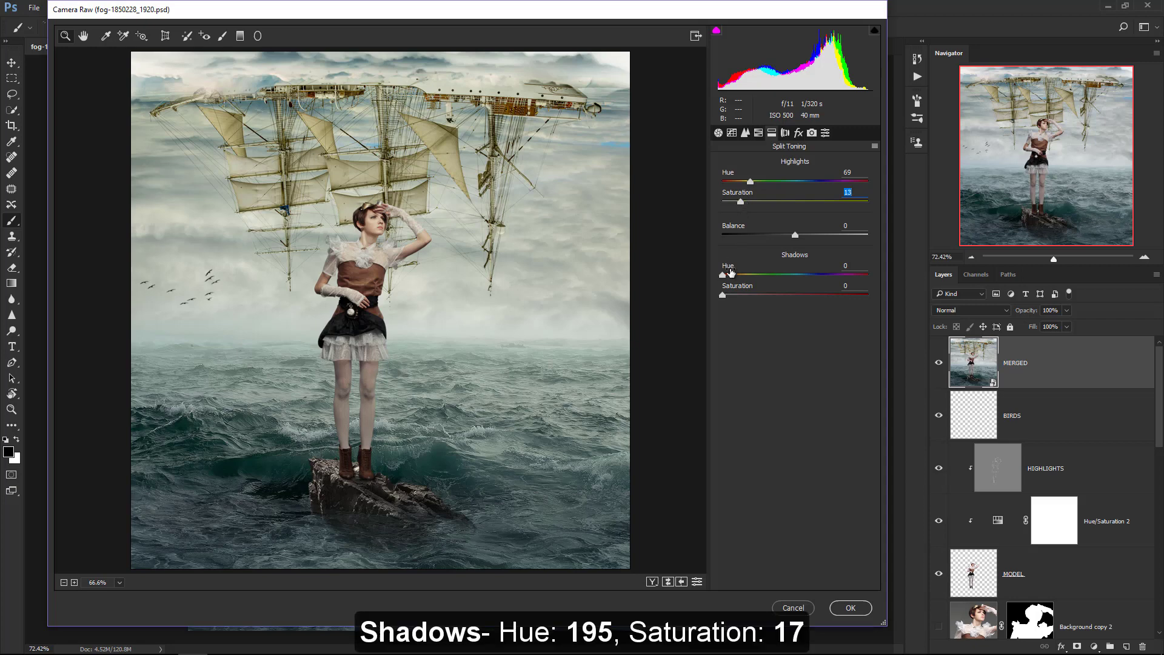
pyautogui.moveTo(722, 275); pyautogui.dragTo(804, 282)
pyautogui.moveTo(722, 295); pyautogui.dragTo(749, 297)
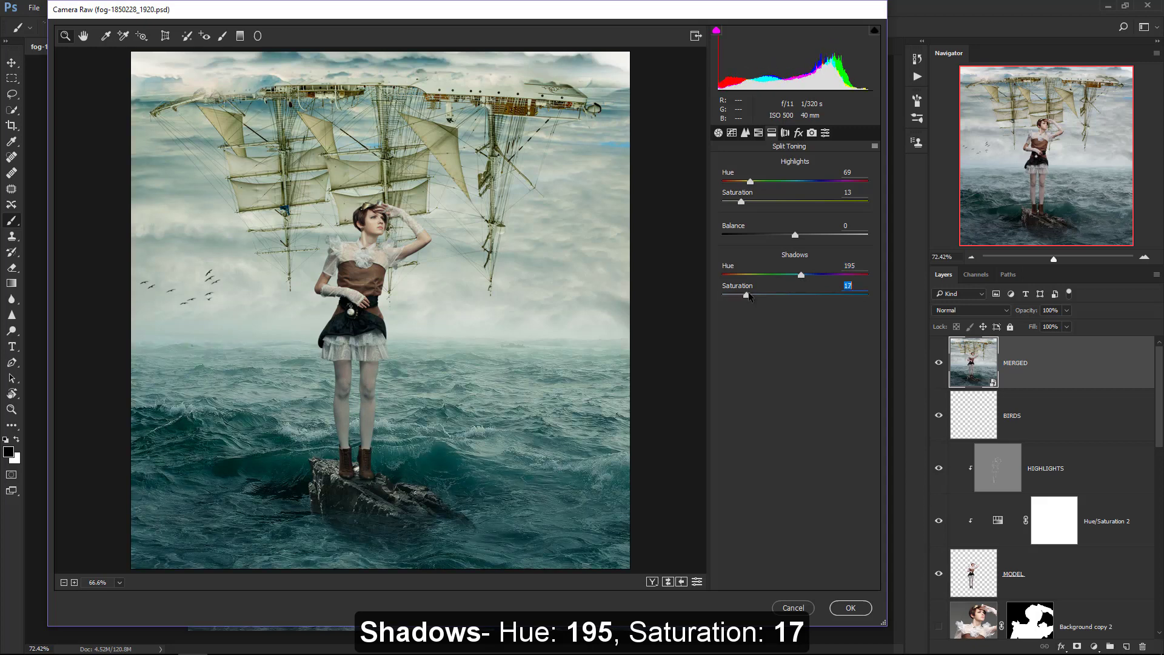
# Step: Add a -30 post-crop vignette and apply the Camera Raw filter
pyautogui.click(798, 132)
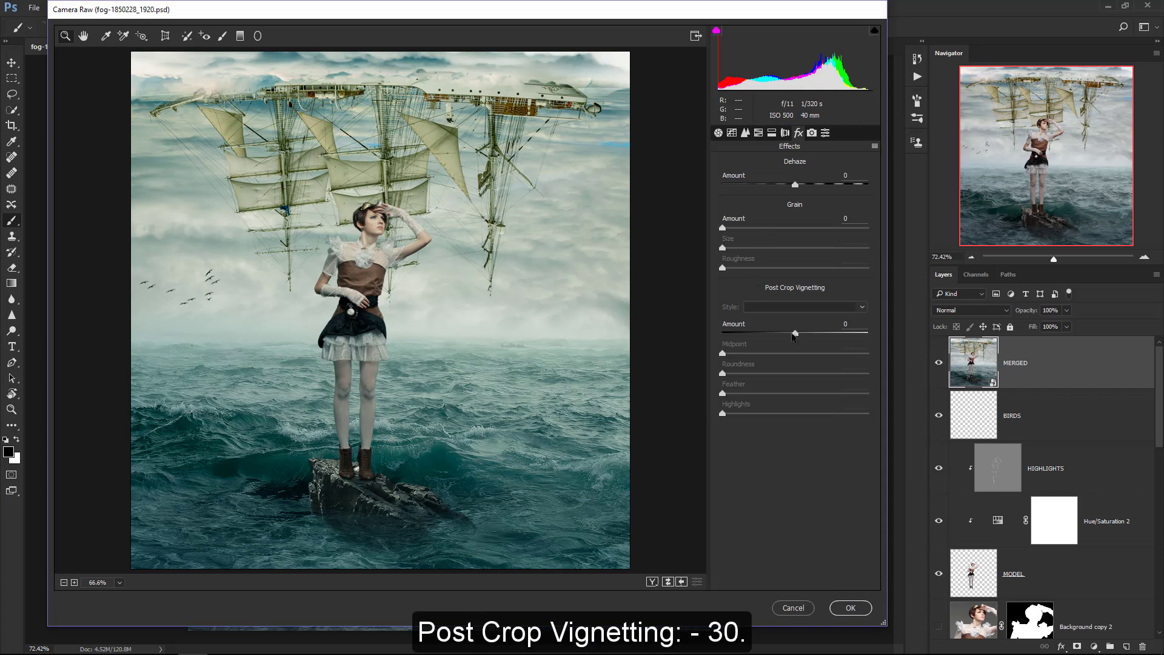
pyautogui.moveTo(795, 333)
pyautogui.mouseDown()
pyautogui.moveTo(776, 333)
pyautogui.moveTo(837, 333)
pyautogui.moveTo(774, 334)
pyautogui.mouseUp()
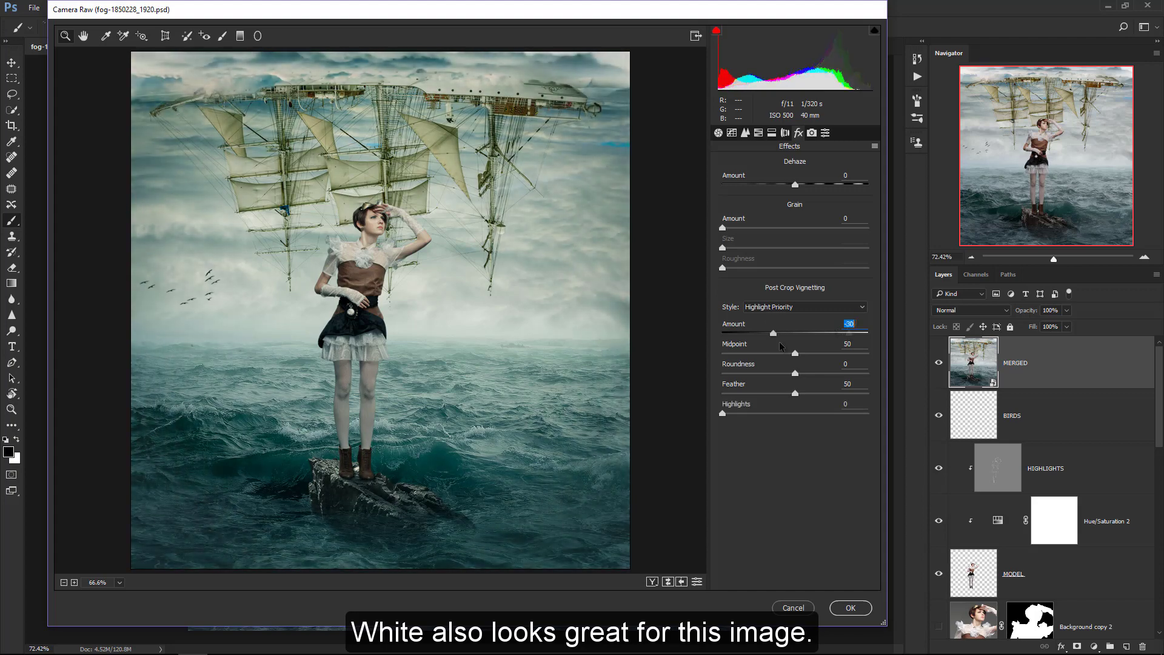
pyautogui.click(851, 608)
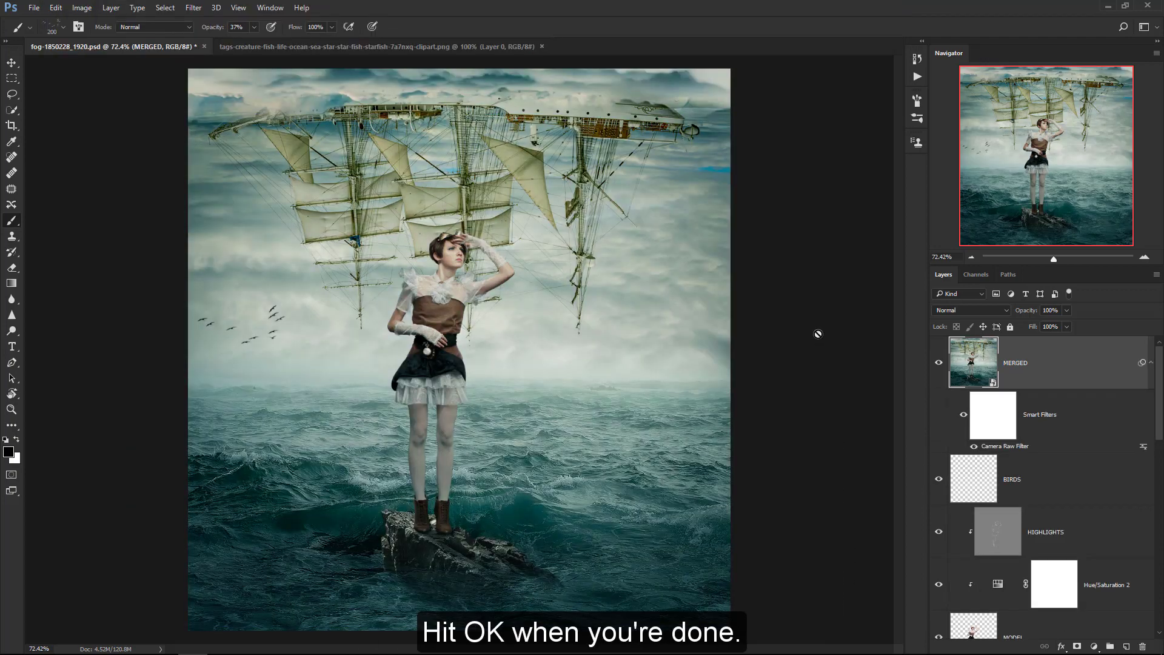